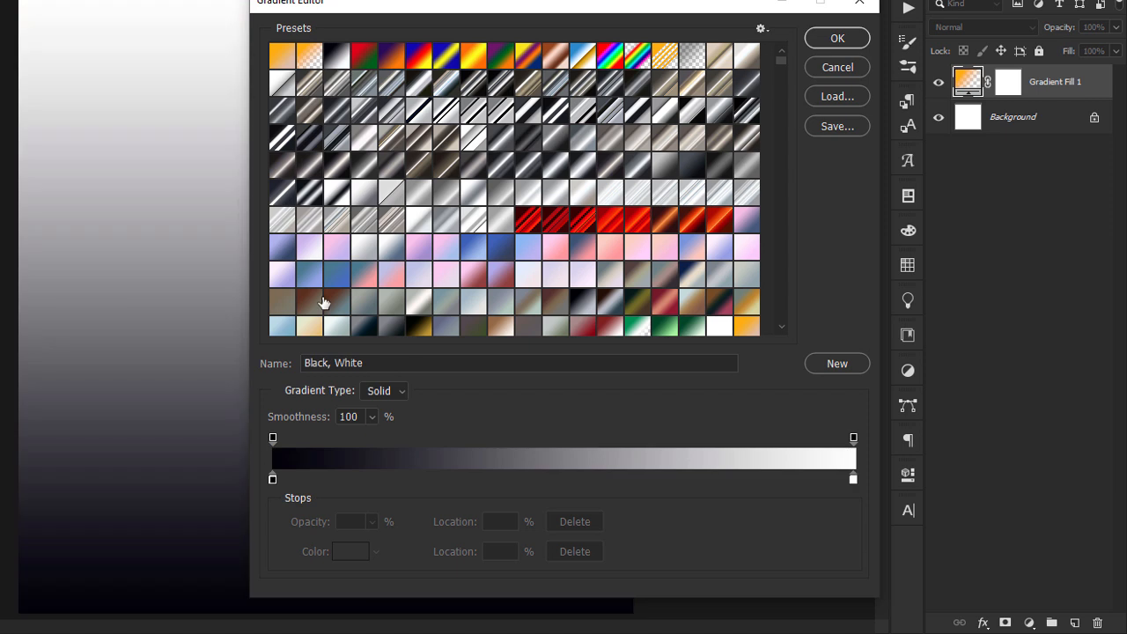
Set the gradient's black starting color stop to hex 110300
double_click(273, 479)
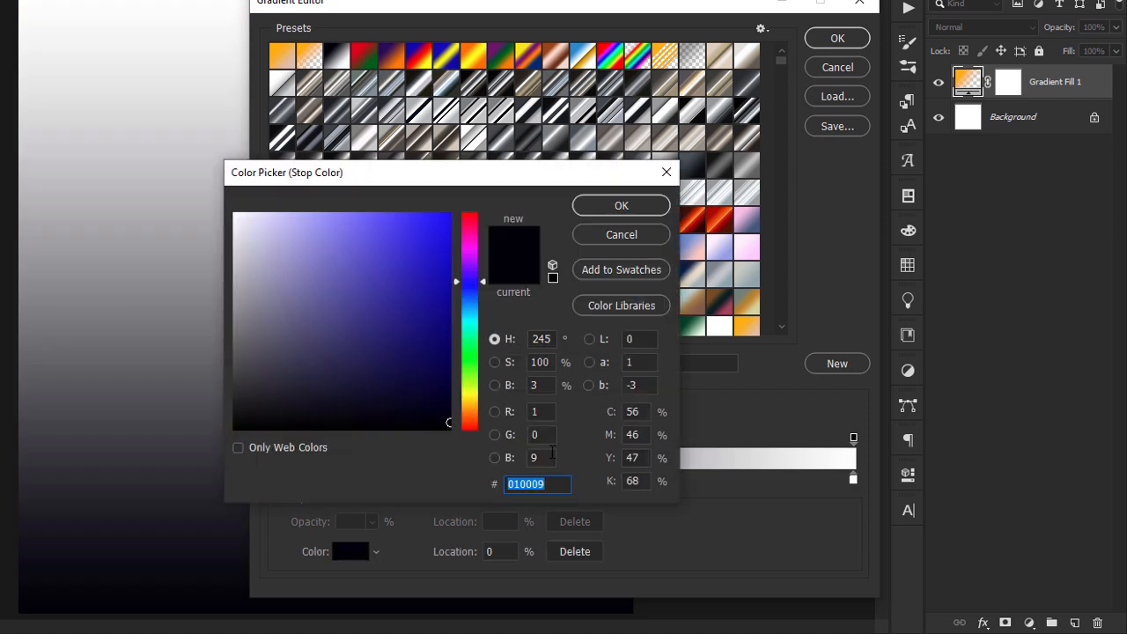
text(110)
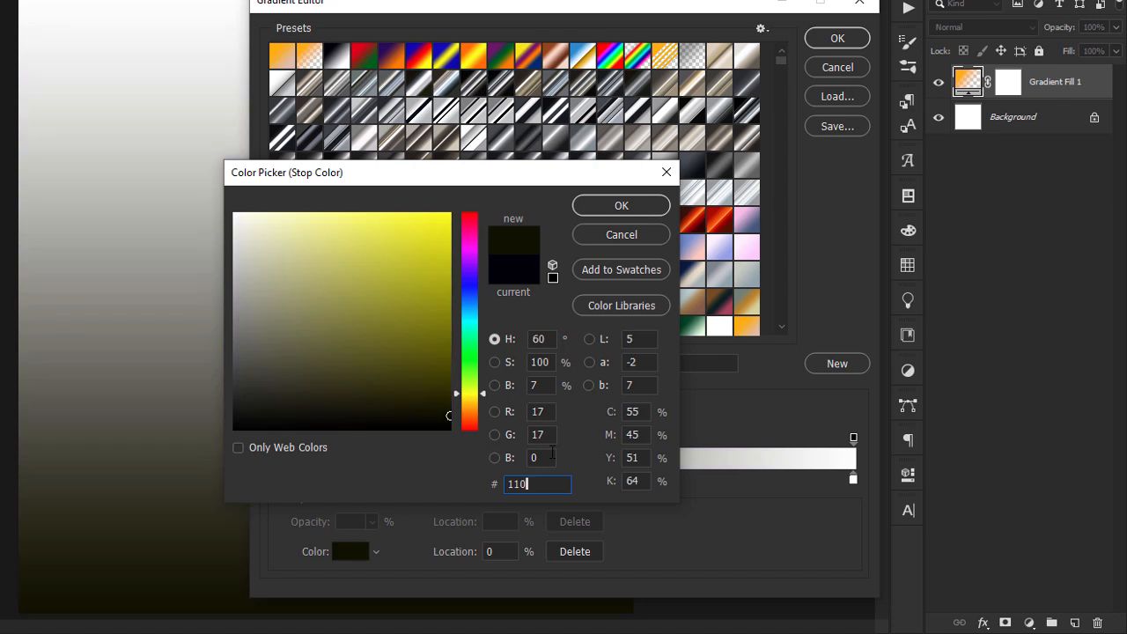
text(300)
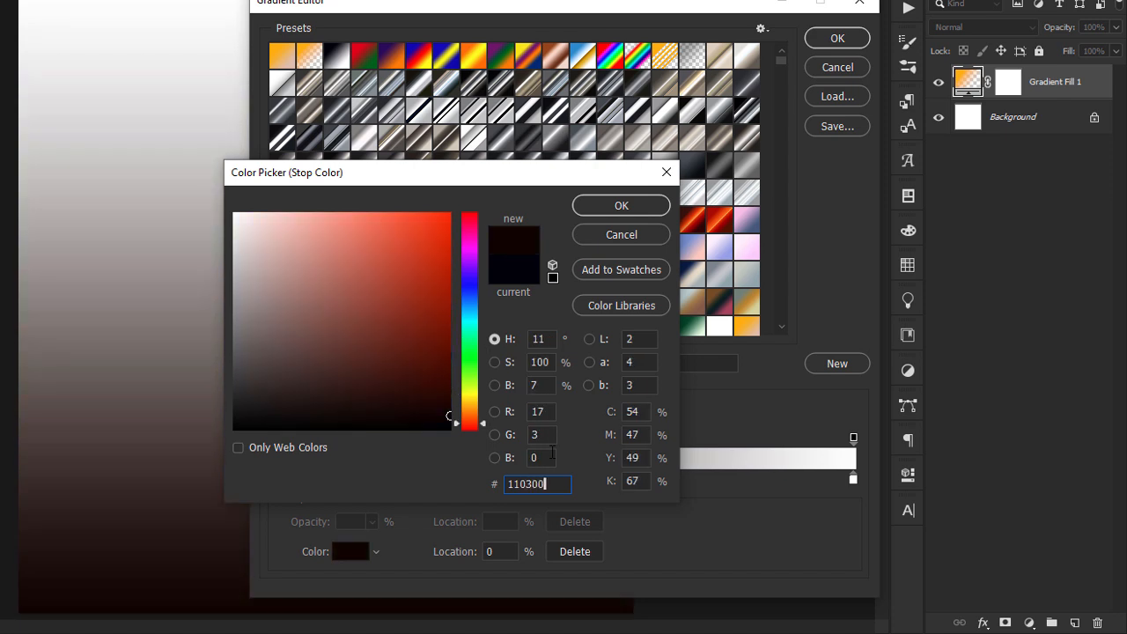
key(Return)
Add a color stop at 24% on the gradient and set its color to 4b1601
drag(362, 478, 414, 489)
double_click(413, 480)
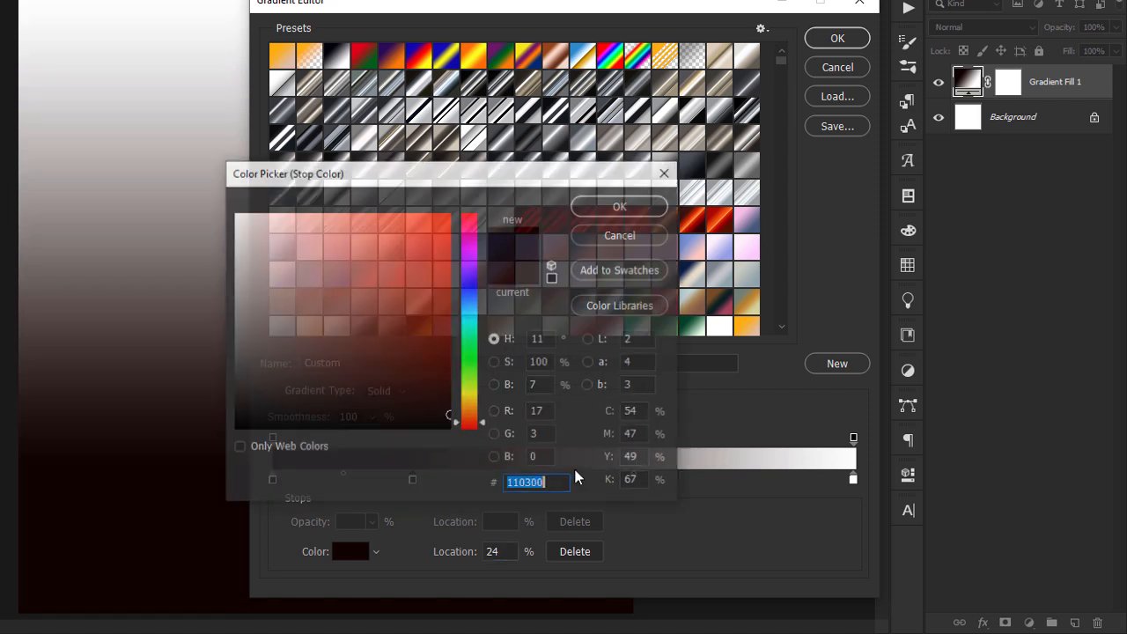
text(4b)
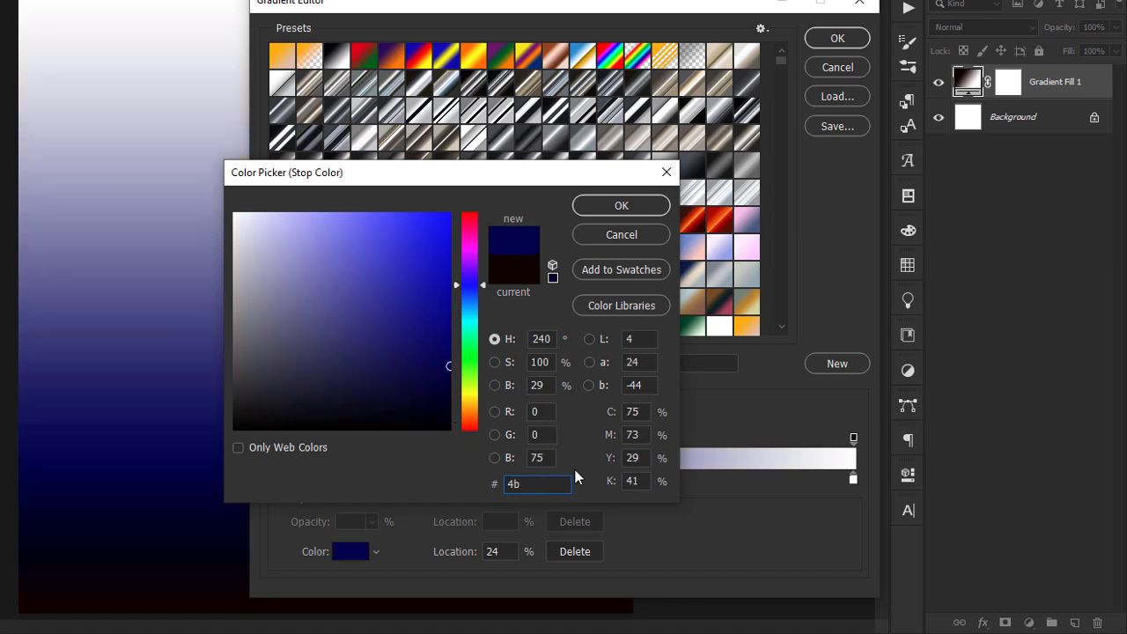
text(16)
text(02)
key(Return)
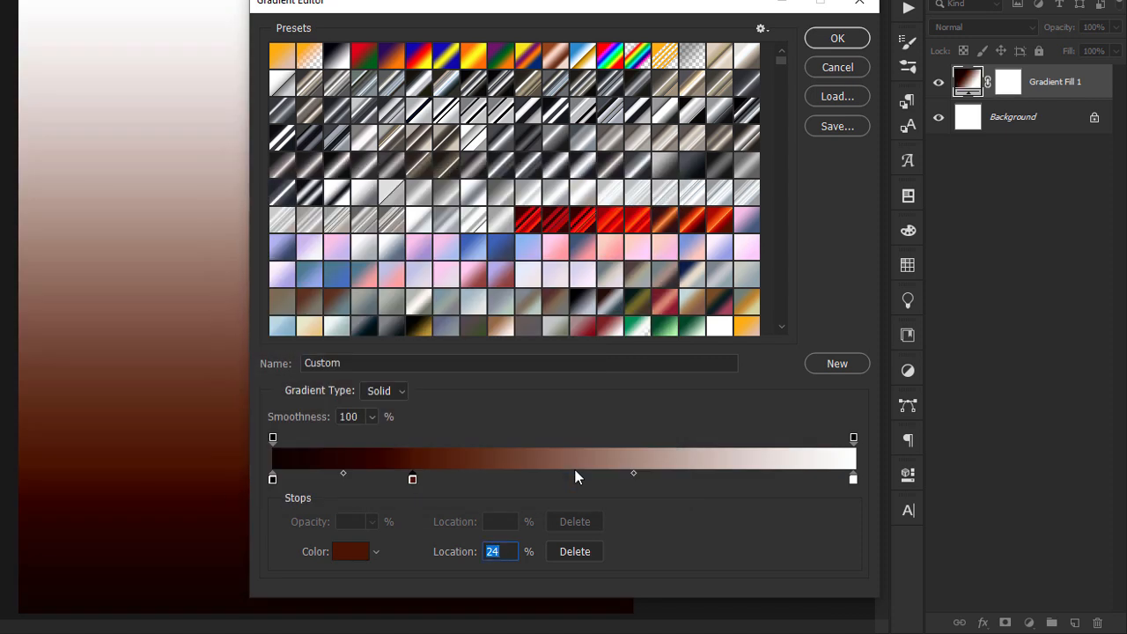
Add a color stop at 53% on the gradient and set its color to bb5307
mouse_move(580, 480)
mouse_down()
mouse_move(632, 482)
mouse_move(584, 486)
mouse_up()
double_click(582, 481)
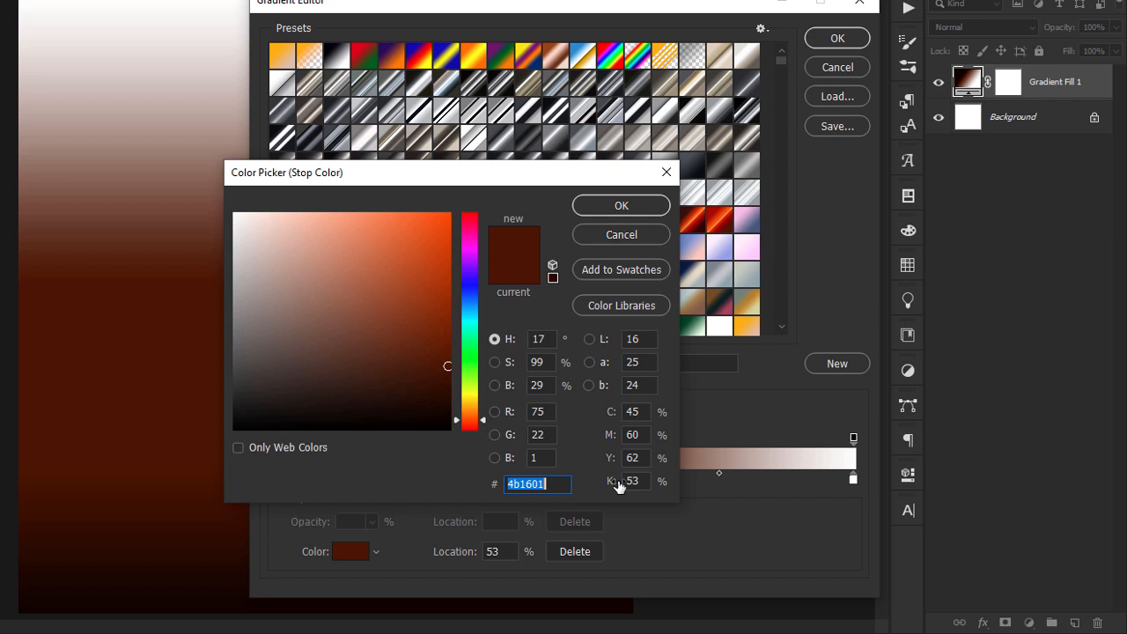
text(00bb53)
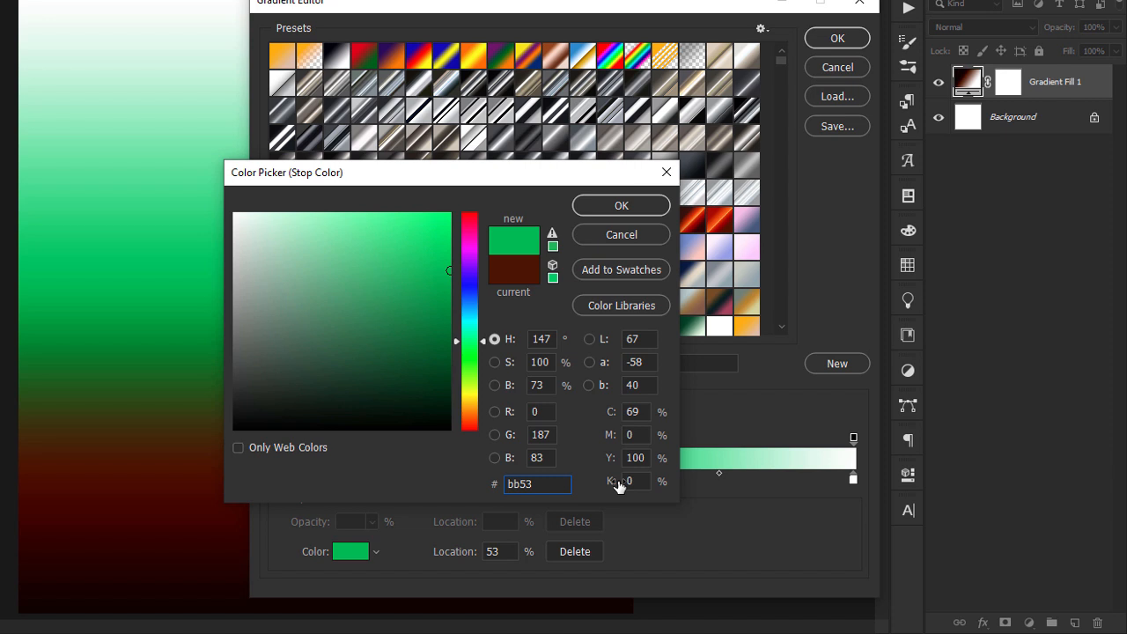
text(07)
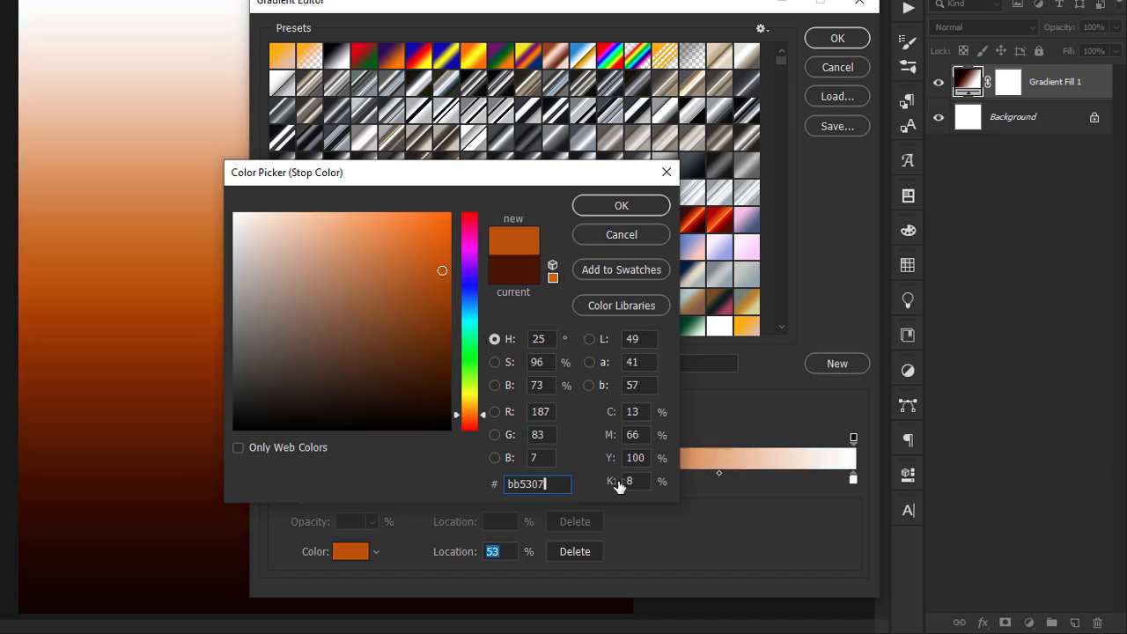
key(Return)
Set the gradient's white end stop to fff99d and accept the edited gradient
double_click(852, 478)
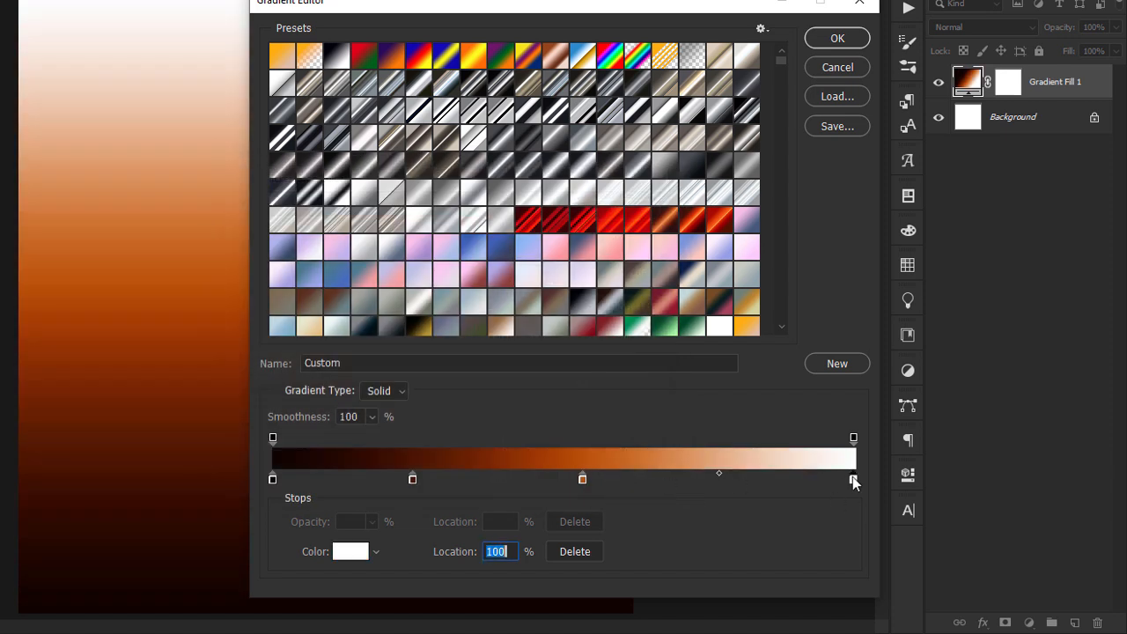
text(f)
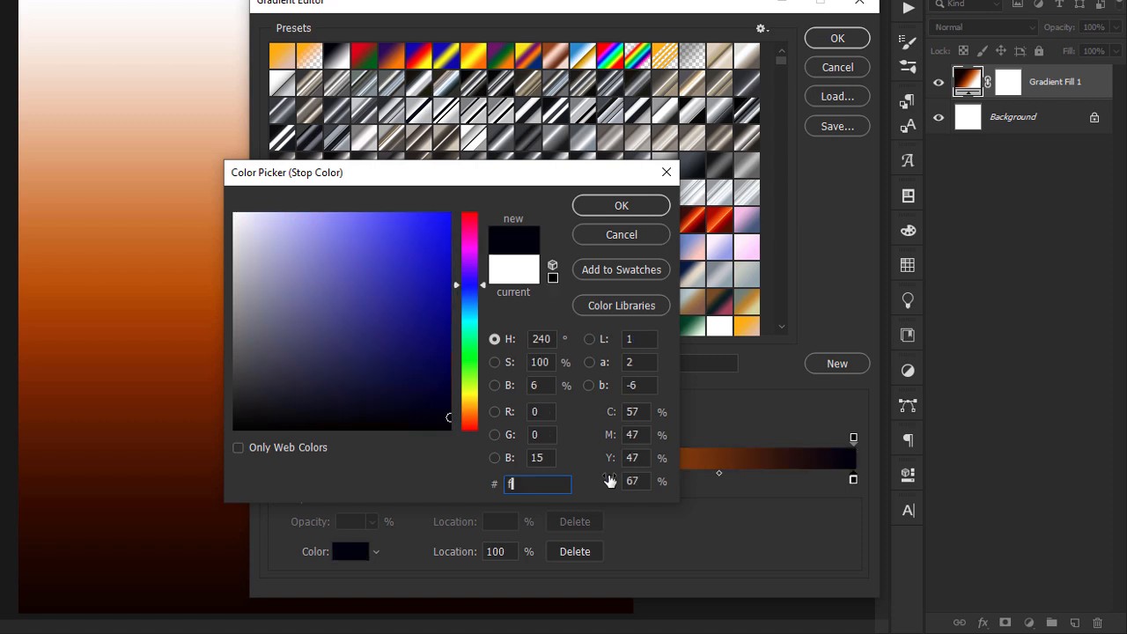
text(ff)
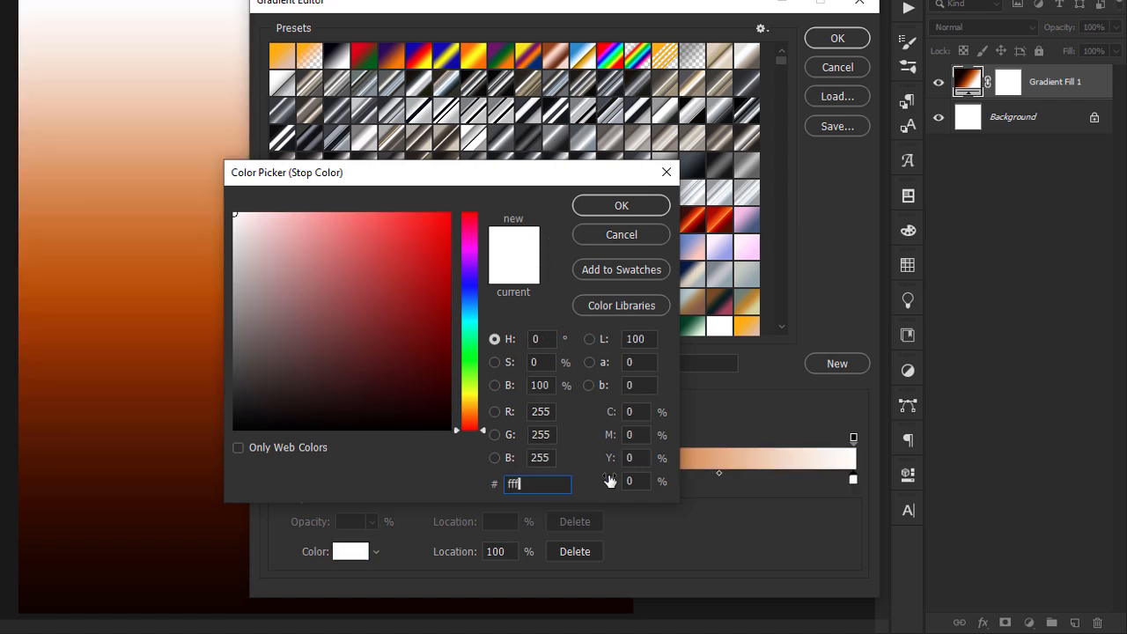
text(99d)
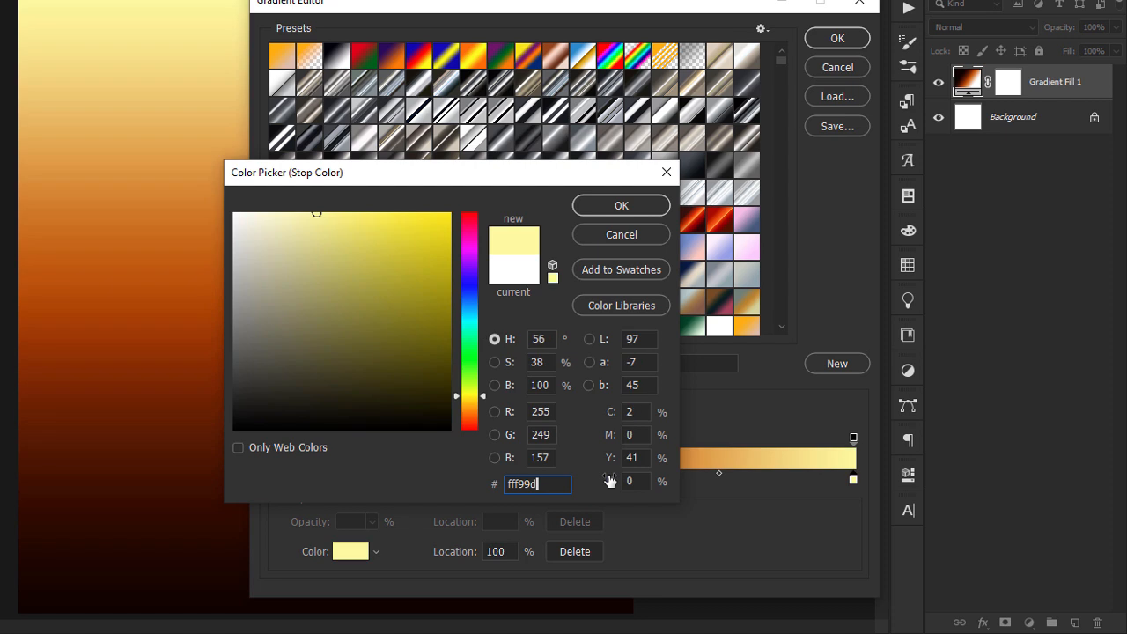
key(Return)
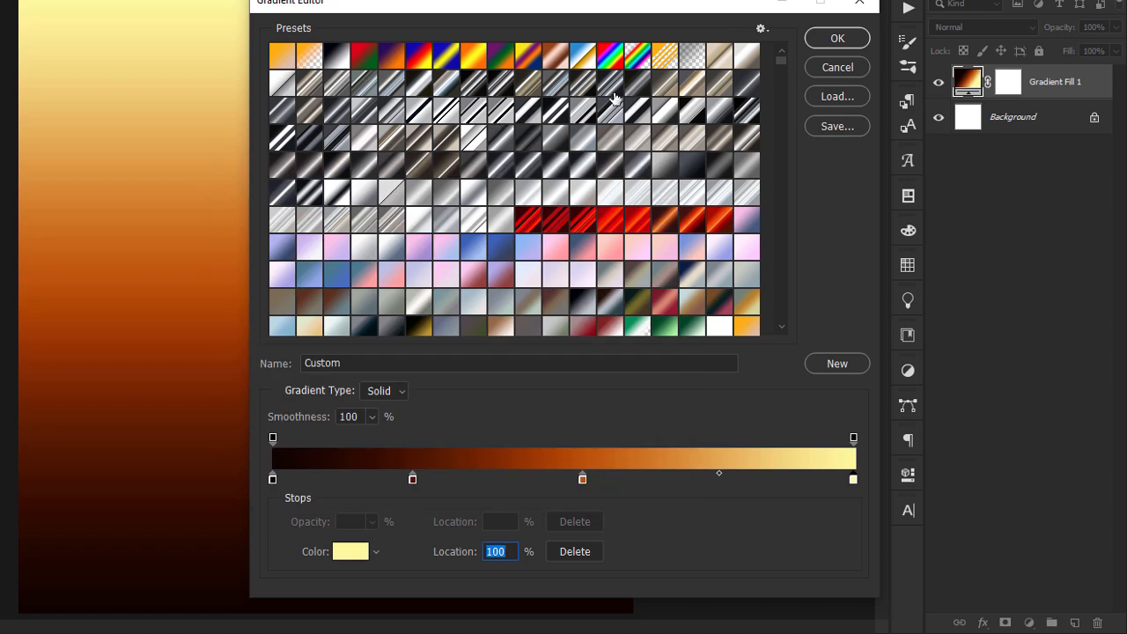
click(838, 40)
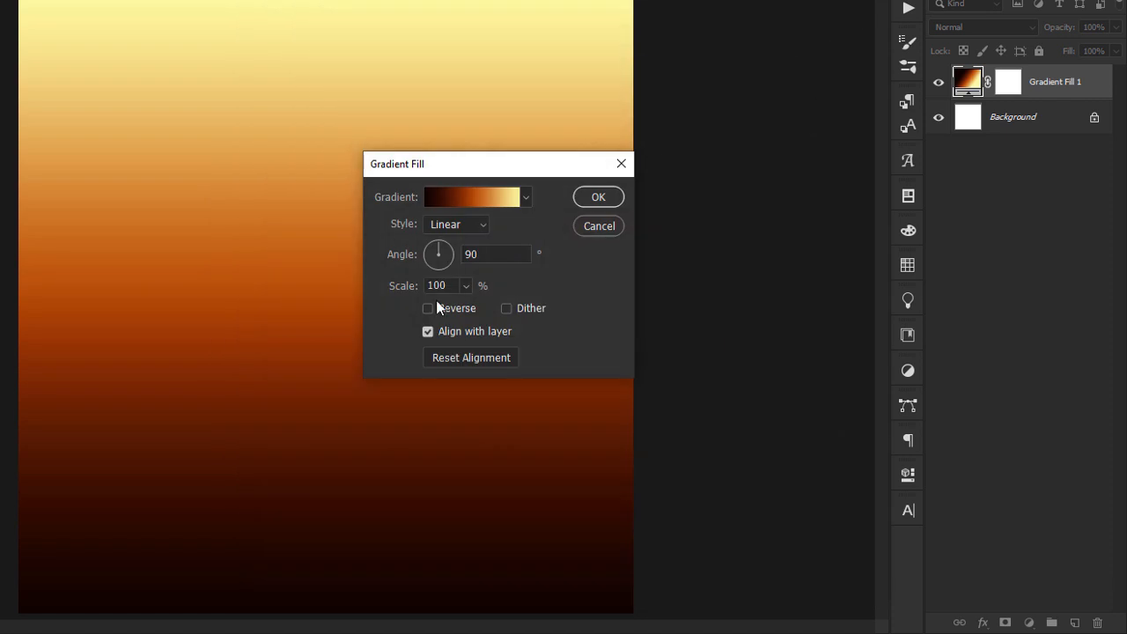
Change the gradient fill to a reversed Radial style and move its bright center up to the top of the canvas
click(456, 231)
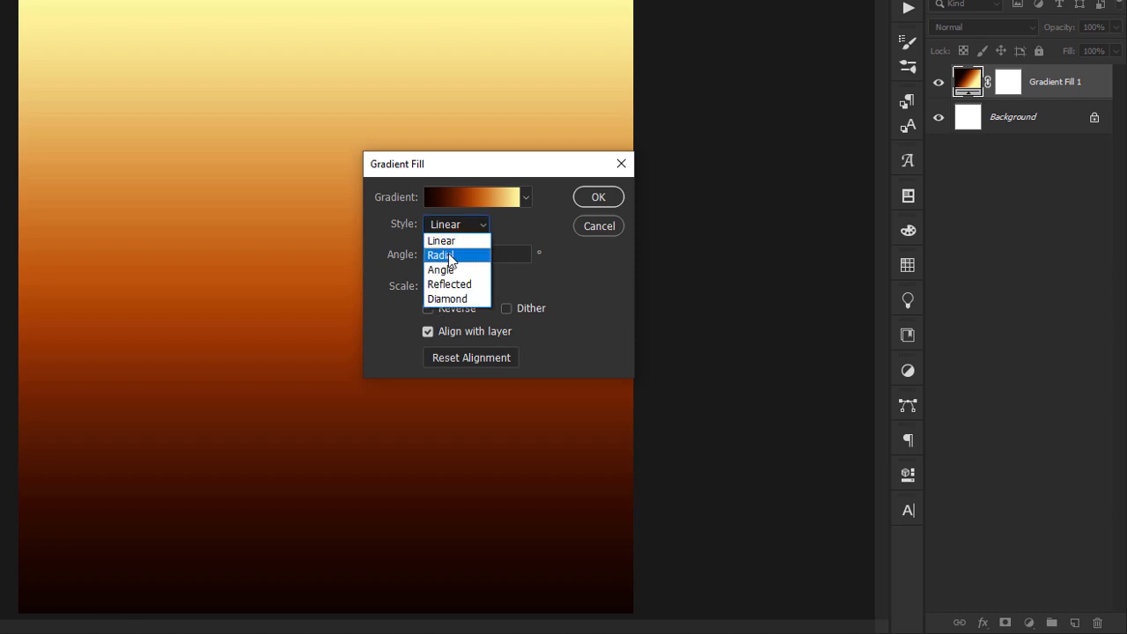
click(450, 257)
click(428, 309)
drag(297, 380, 300, 88)
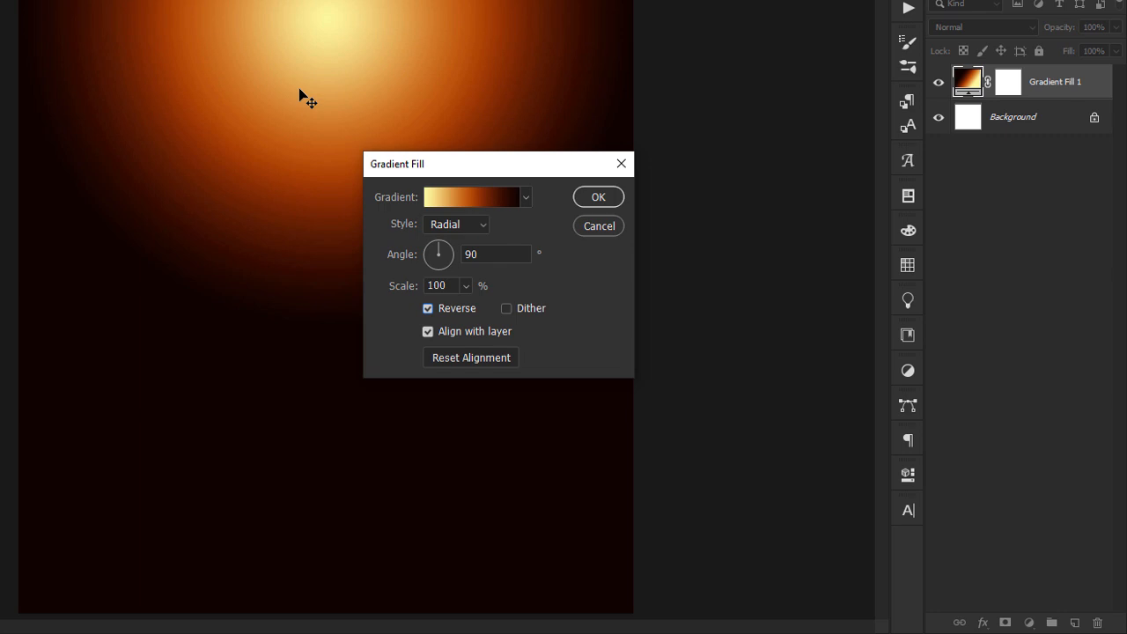
Scale the gradient fill to 166%, apply it, and delete the Background layer
drag(451, 283, 373, 278)
text(166)
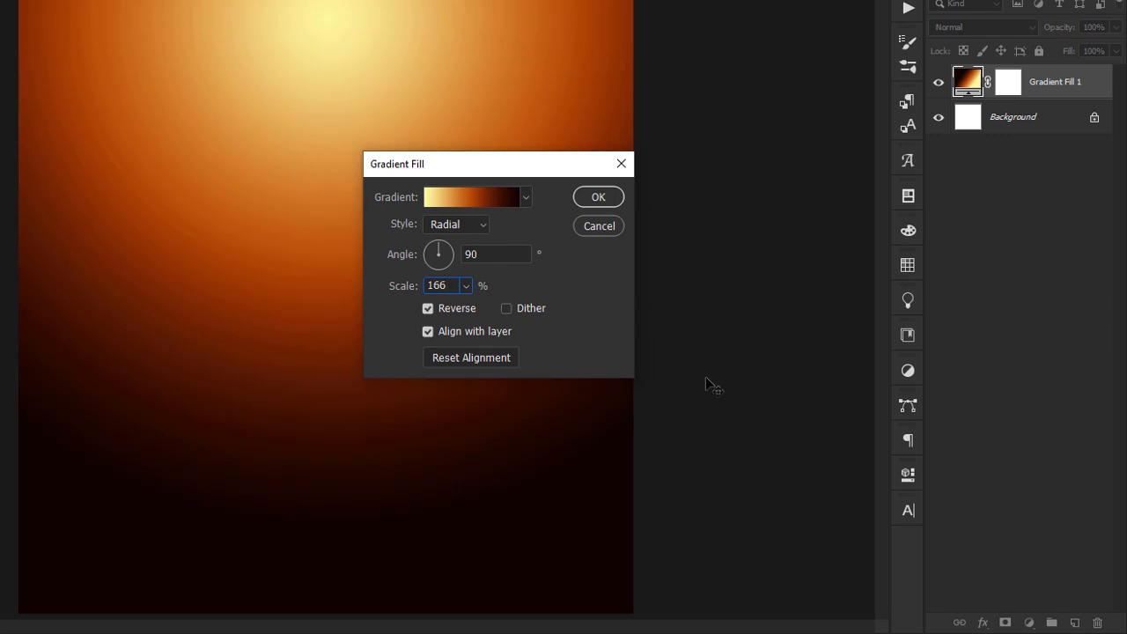
click(599, 201)
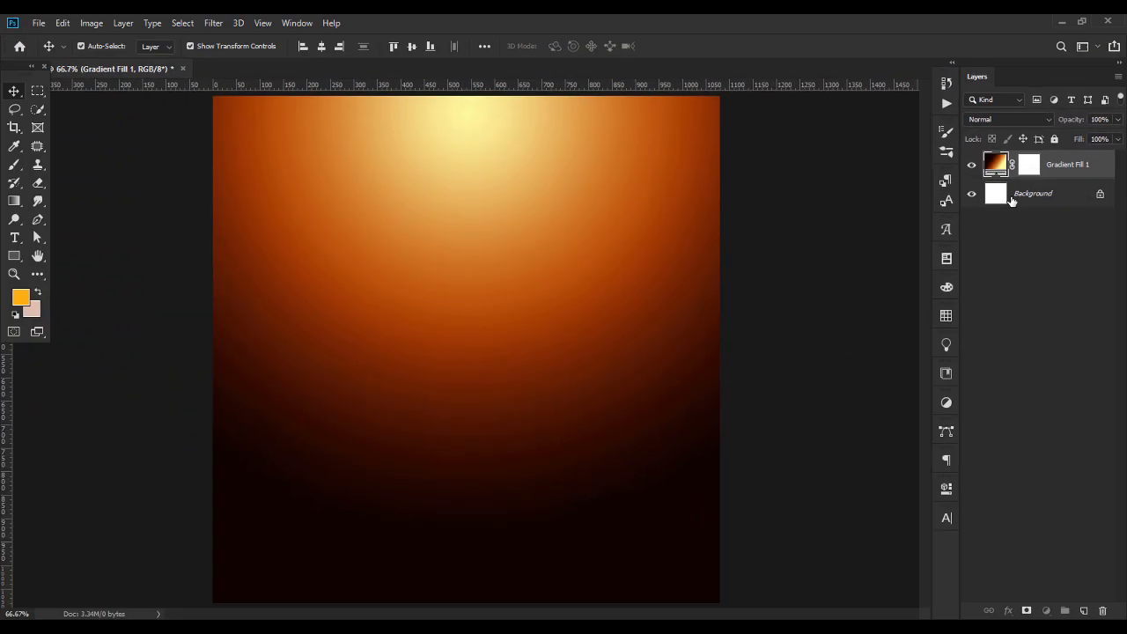
click(987, 126)
key(Delete)
Place Q-dance Club Take Over 2020.jpeg from File Explorer into the Photoshop document and scale it to about 26%, flush with the canvas top
key(alt+Tab)
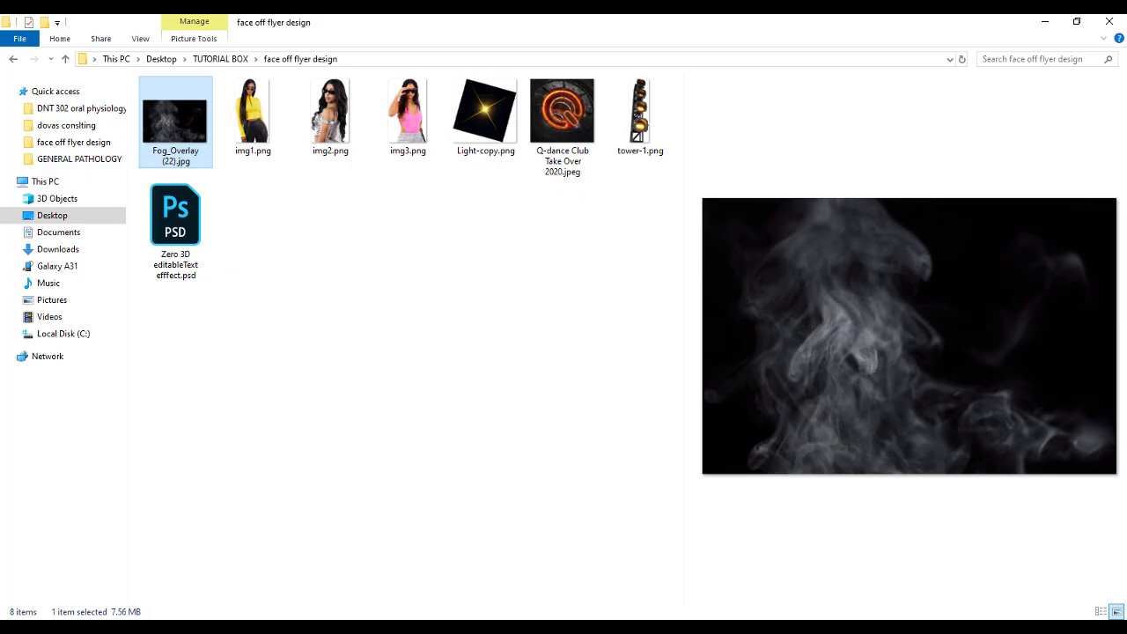
click(557, 125)
drag(571, 127, 465, 244)
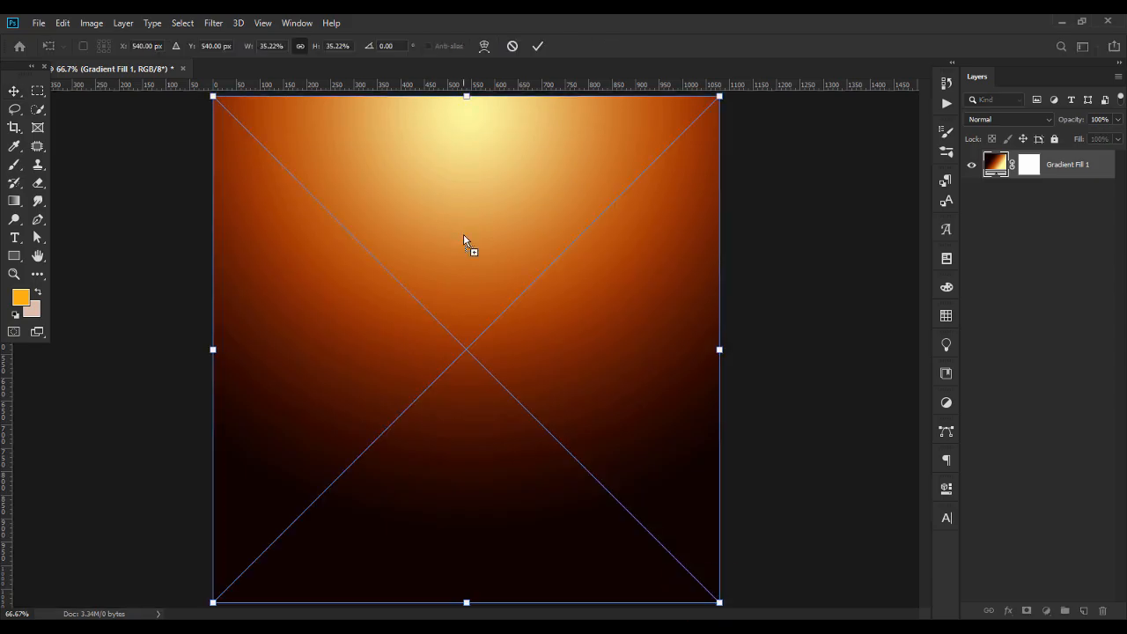
drag(465, 603, 474, 467)
key(Return)
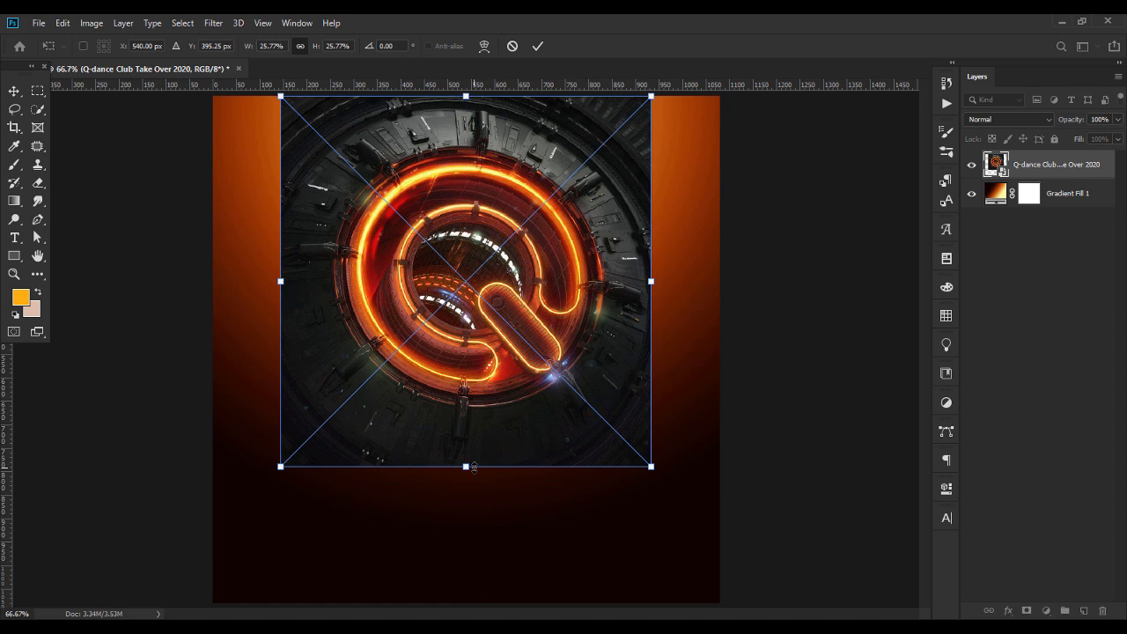
key(Return)
Set the Q-dance image's blend mode to Lighten and add a layer mask, selecting it for editing
click(977, 120)
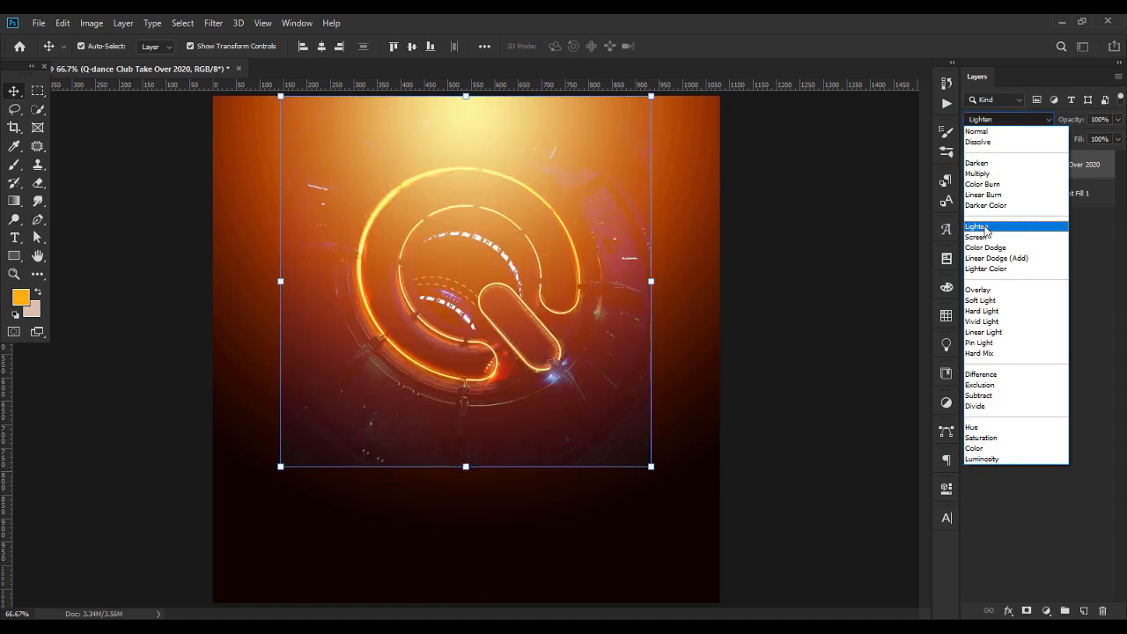
click(986, 230)
click(1027, 610)
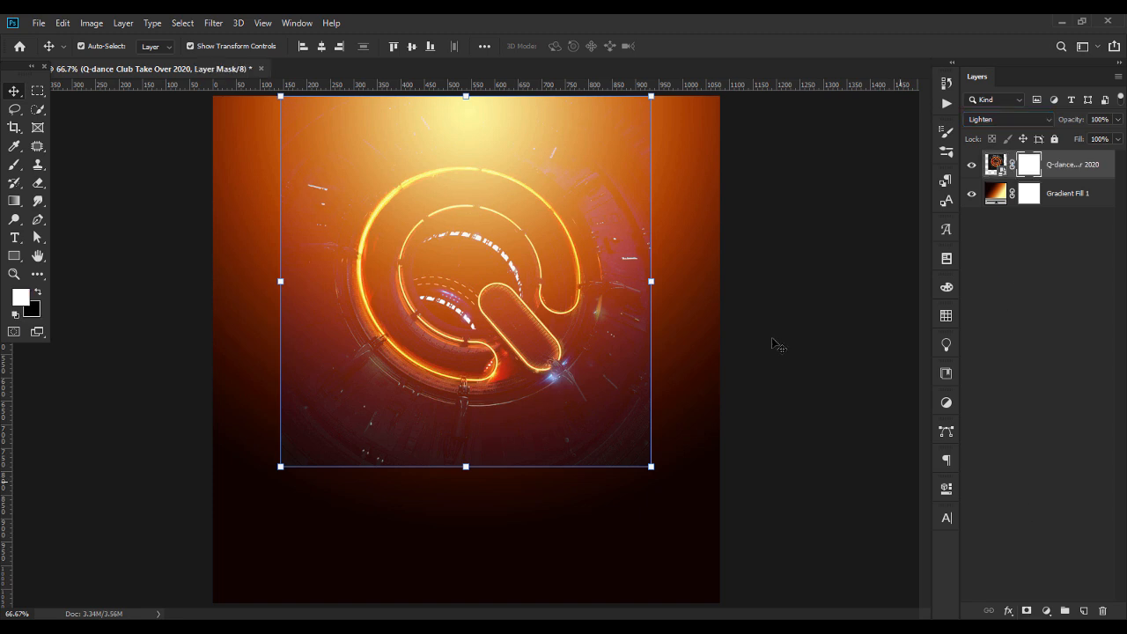
click(1031, 171)
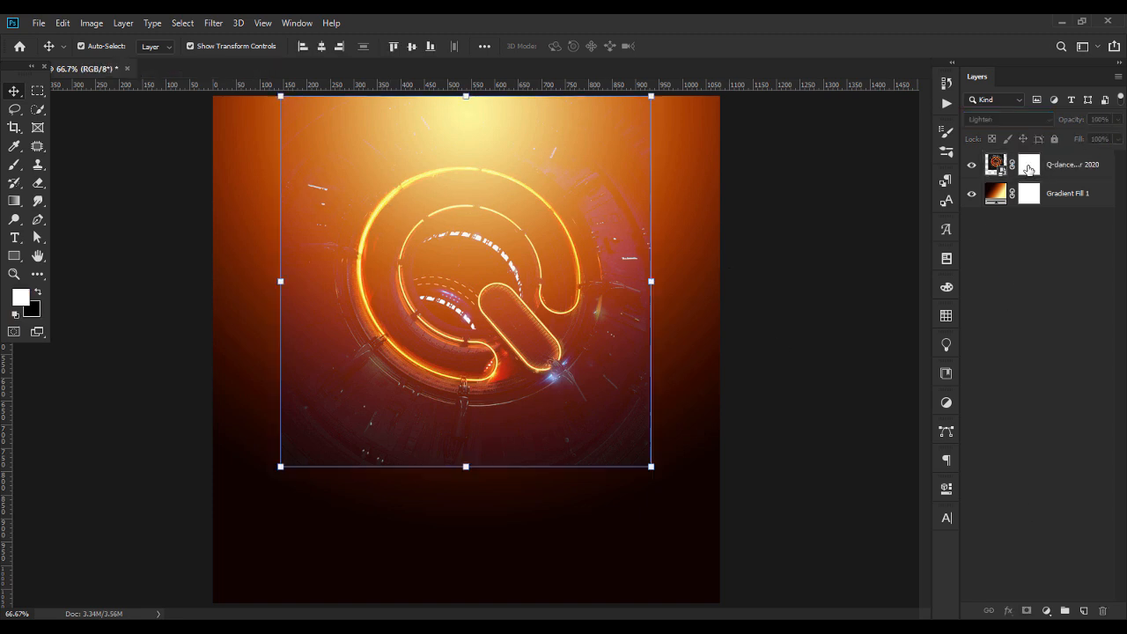
Blend the Q-dance image's bottom and side edges into the background by erasing on its mask with a soft 300 px Eraser
click(38, 182)
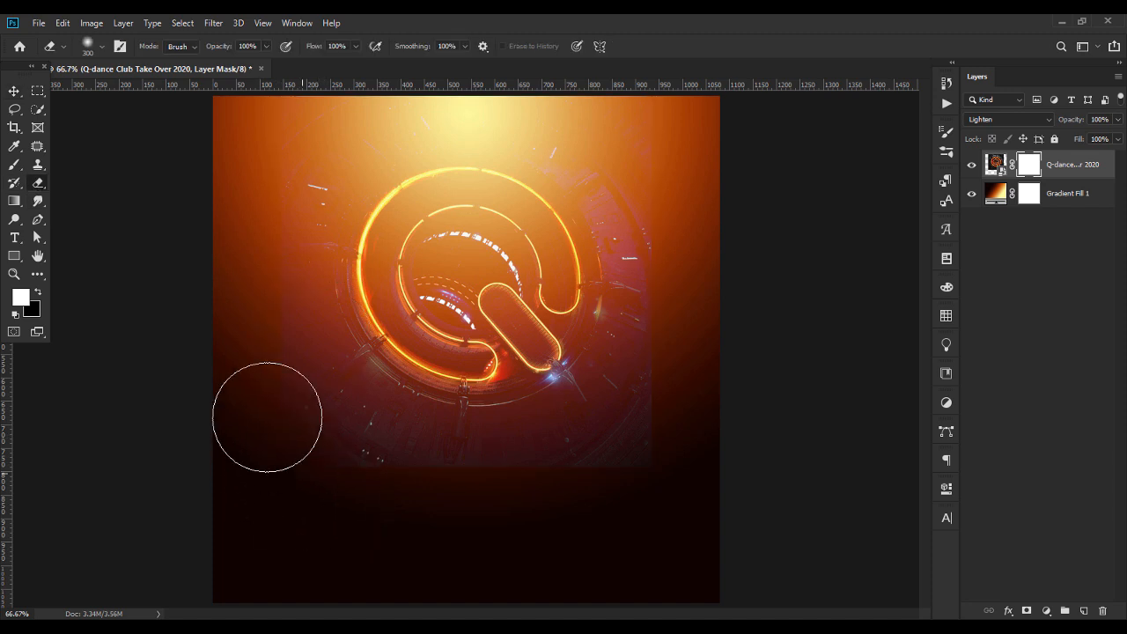
mouse_move(317, 480)
mouse_down()
mouse_move(289, 428)
mouse_move(327, 472)
mouse_move(413, 510)
mouse_move(509, 510)
mouse_move(638, 480)
mouse_move(687, 440)
mouse_move(687, 458)
mouse_move(722, 296)
mouse_move(695, 175)
mouse_move(697, 196)
mouse_move(673, 146)
mouse_move(685, 324)
mouse_move(626, 480)
mouse_up()
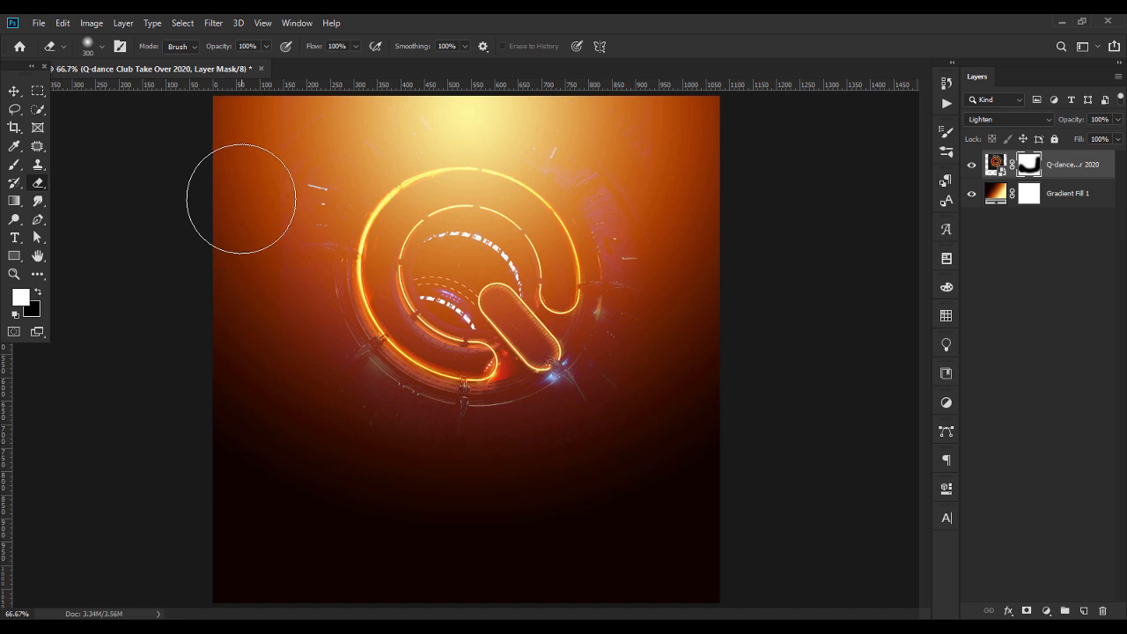
drag(347, 496, 549, 532)
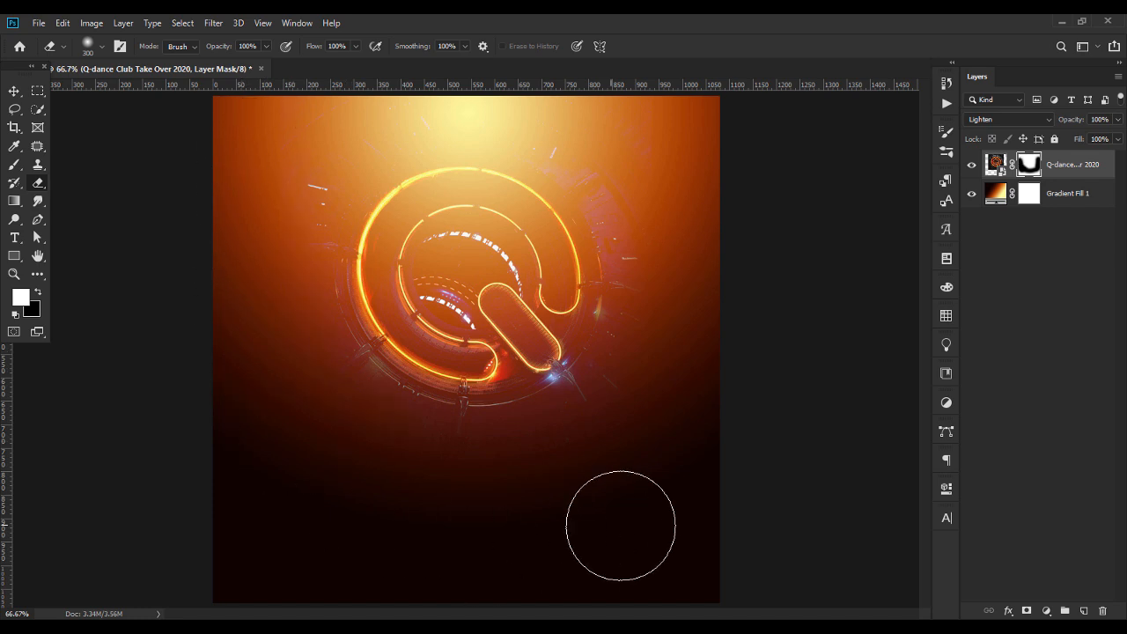
mouse_move(279, 112)
mouse_down()
mouse_move(265, 137)
mouse_move(268, 176)
mouse_up()
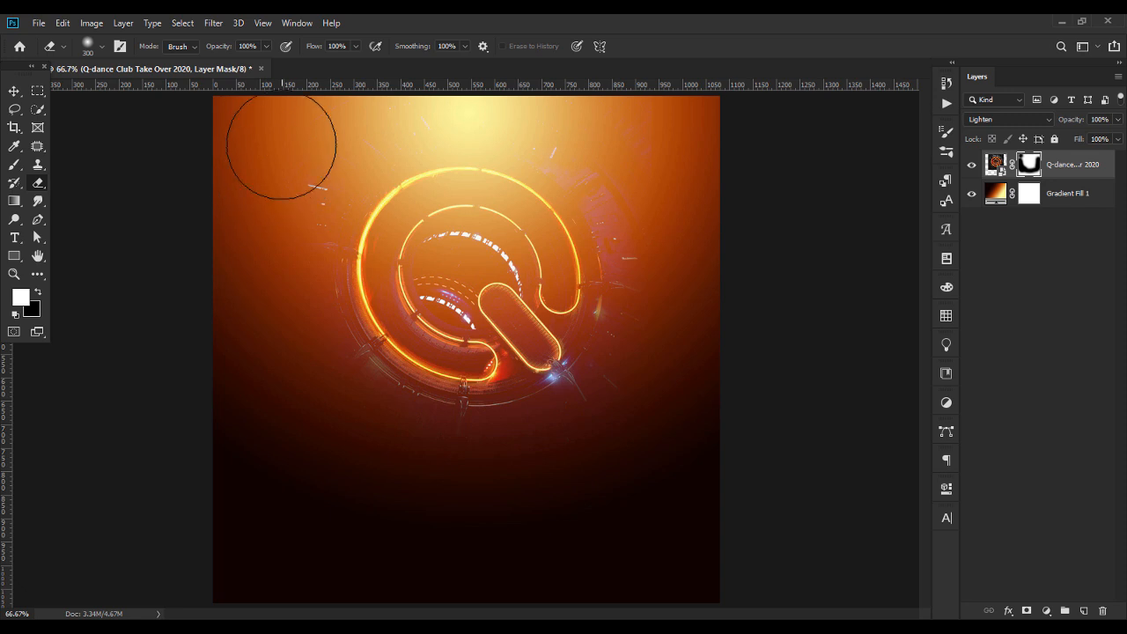
Enlarge the masked Q-dance image slightly, keeping its top edge at the canvas top, and deselect it
click(14, 92)
drag(466, 467, 466, 483)
key(Return)
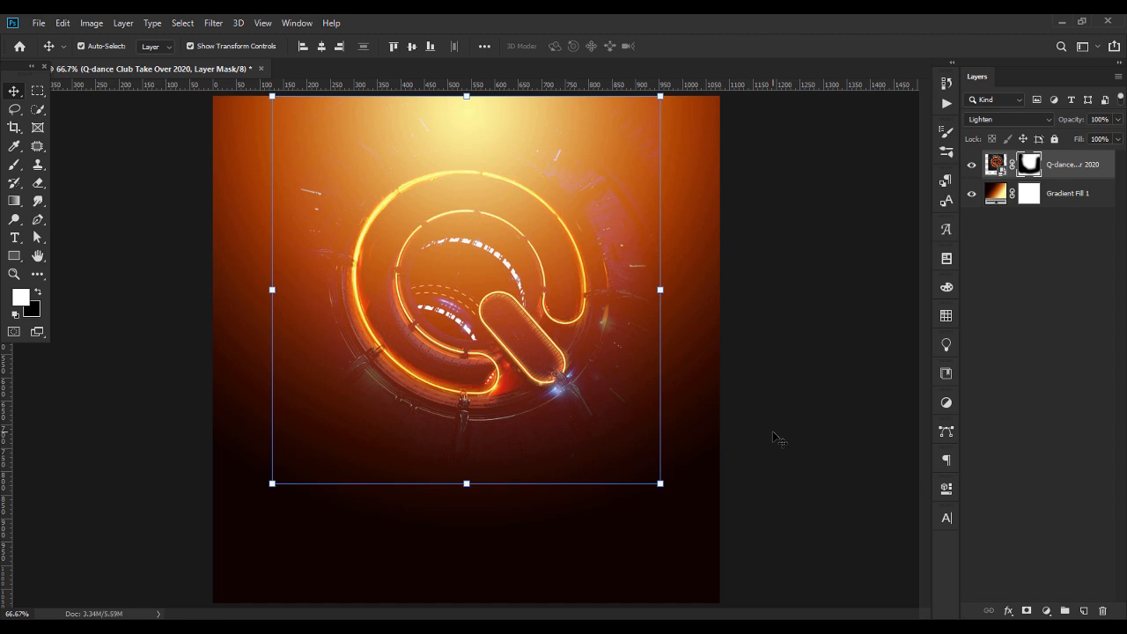
click(792, 437)
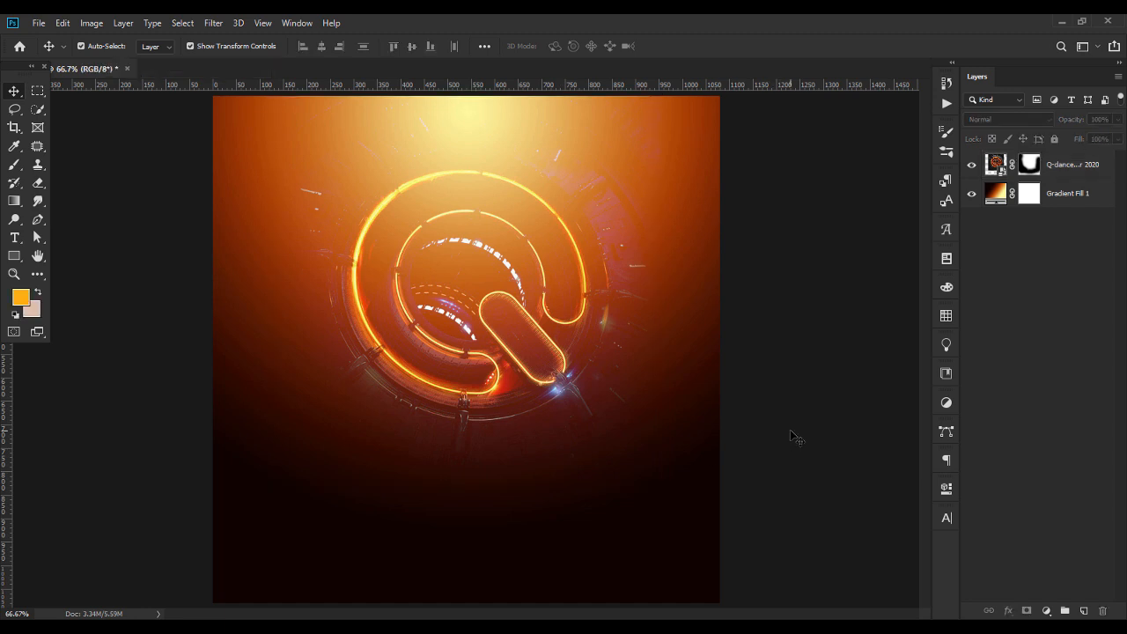
Place Fog_Overlay (22).jpg from File Explorer into the Photoshop document over the lower canvas, extending past the bottom edge
key(alt+Tab)
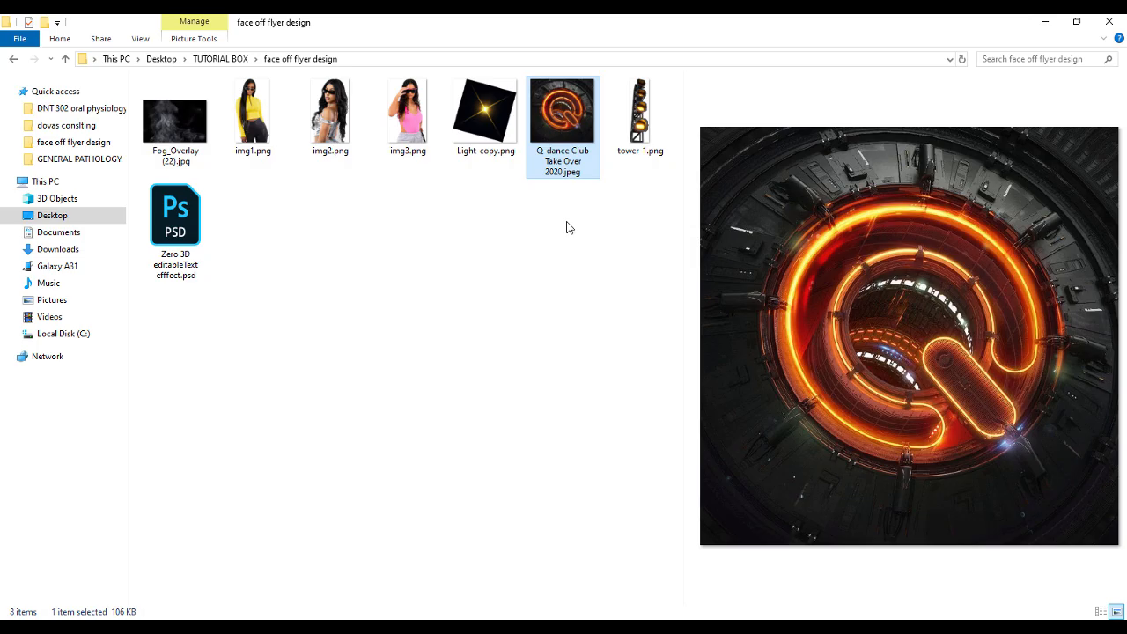
drag(175, 132, 466, 262)
drag(473, 407, 475, 464)
key(Return)
Set the fog layer's blend mode to Screen and move the fog slightly down
key(ctrl+minus)
click(993, 121)
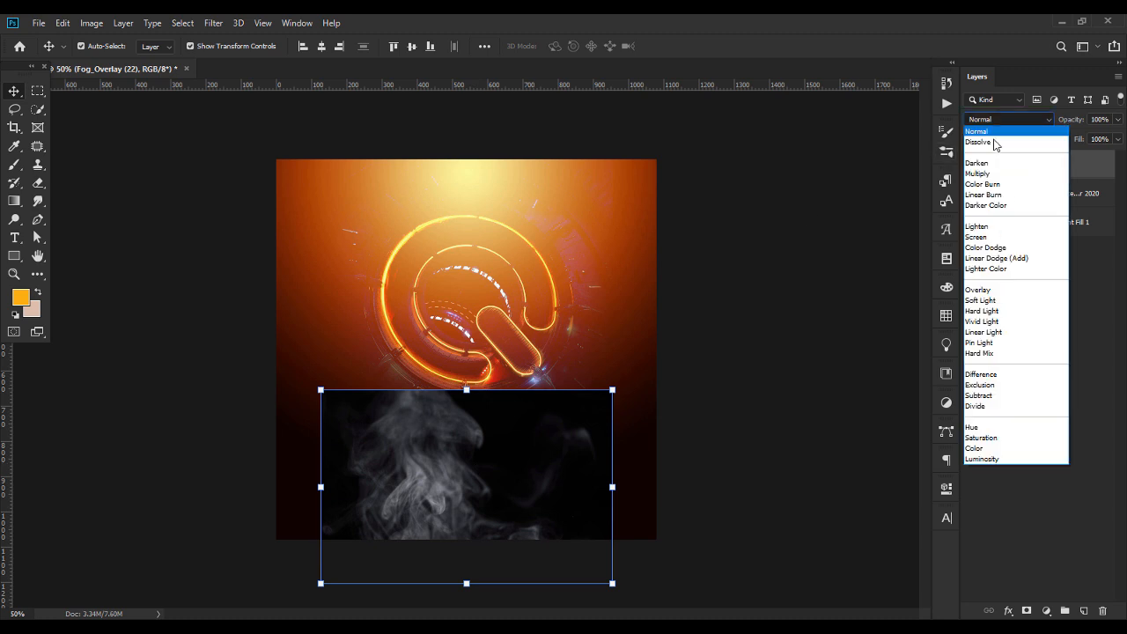
click(979, 238)
drag(537, 453, 536, 463)
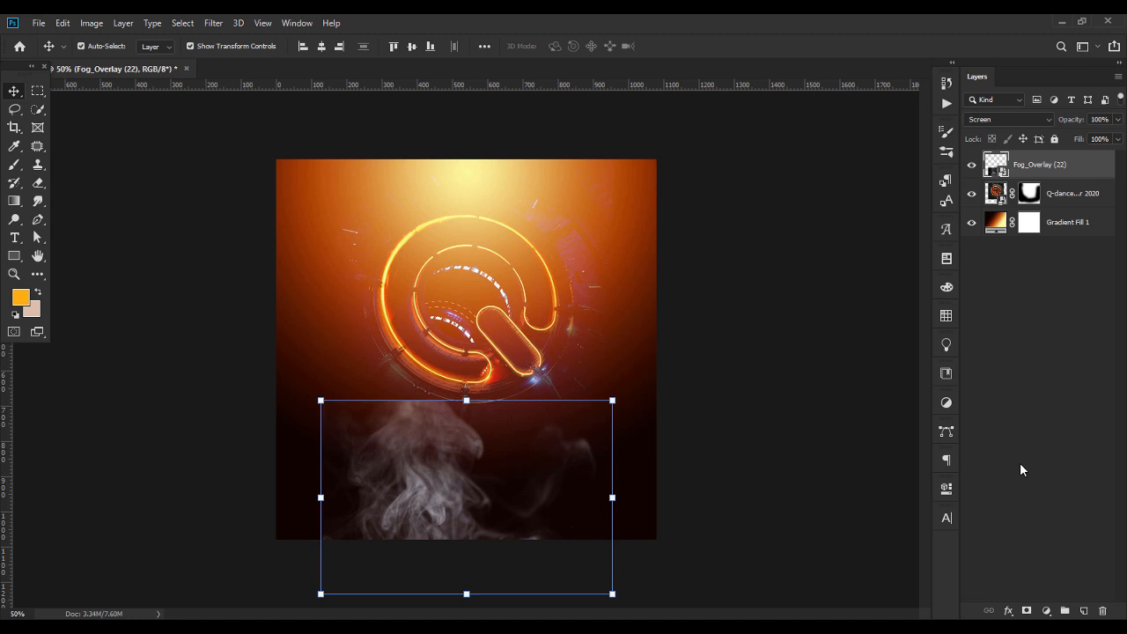
Add a layer mask to Fog_Overlay (22) and erase the fog's hard top and side edges on it with the soft 300 px Eraser
click(1025, 611)
click(755, 491)
click(517, 443)
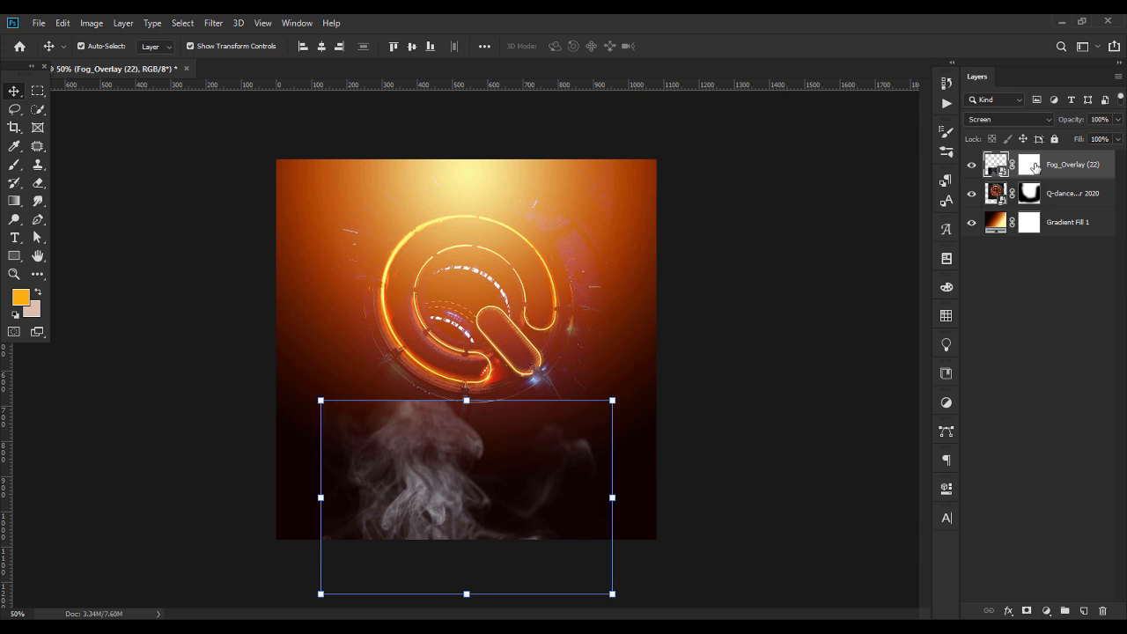
click(37, 184)
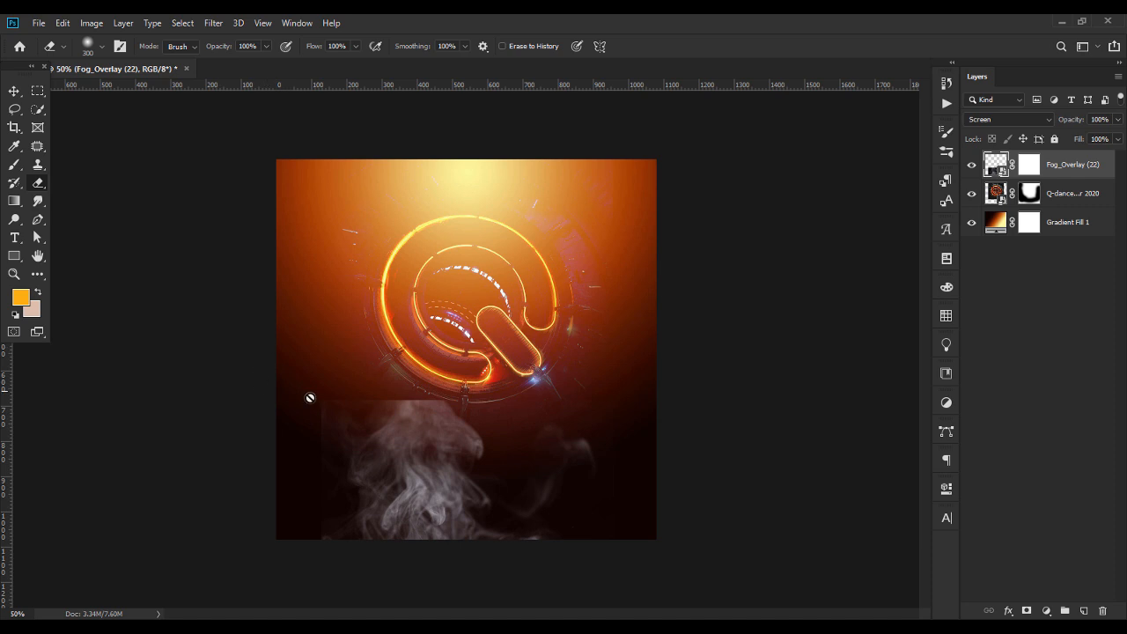
click(1027, 165)
mouse_move(298, 400)
mouse_down()
mouse_move(295, 430)
mouse_move(357, 388)
mouse_move(297, 523)
mouse_move(330, 414)
mouse_move(480, 374)
mouse_move(611, 395)
mouse_move(507, 367)
mouse_move(417, 372)
mouse_move(429, 358)
mouse_move(319, 427)
mouse_move(303, 527)
mouse_move(295, 469)
mouse_up()
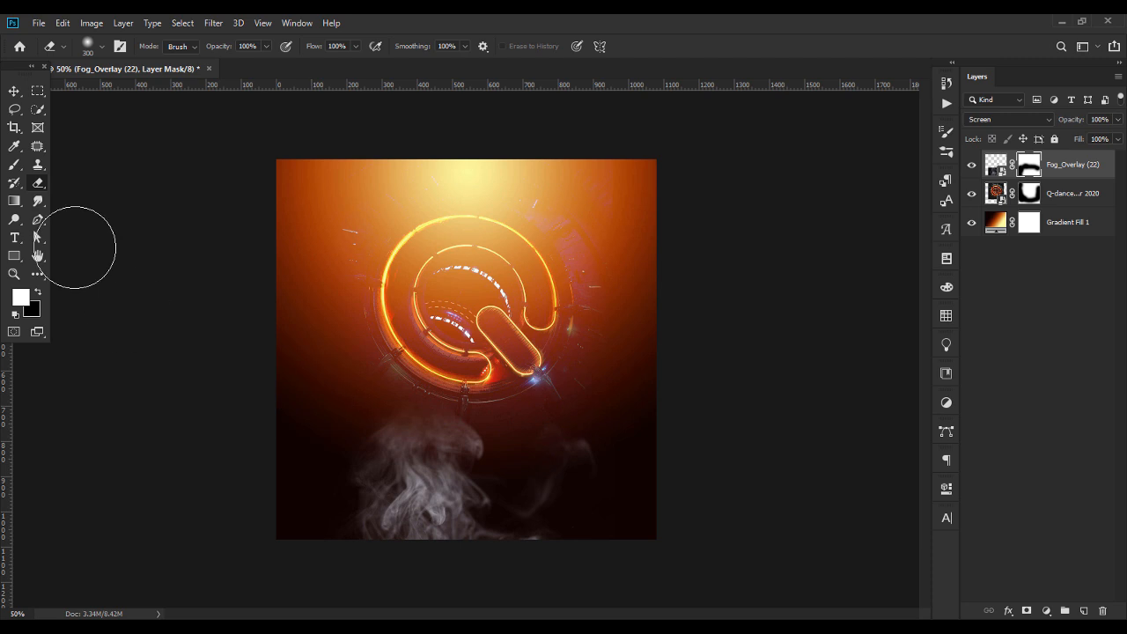
Move the masked fog further down so it rises from the canvas's bottom edge, and return to its RGB channels
click(14, 92)
drag(467, 483, 470, 534)
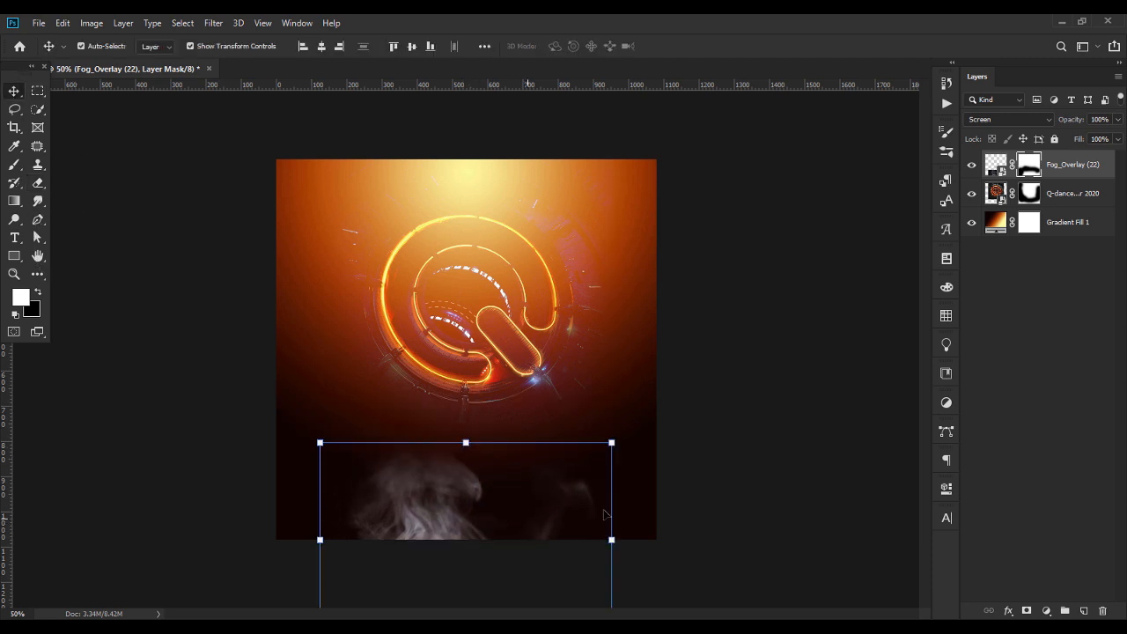
key(ctrl+2)
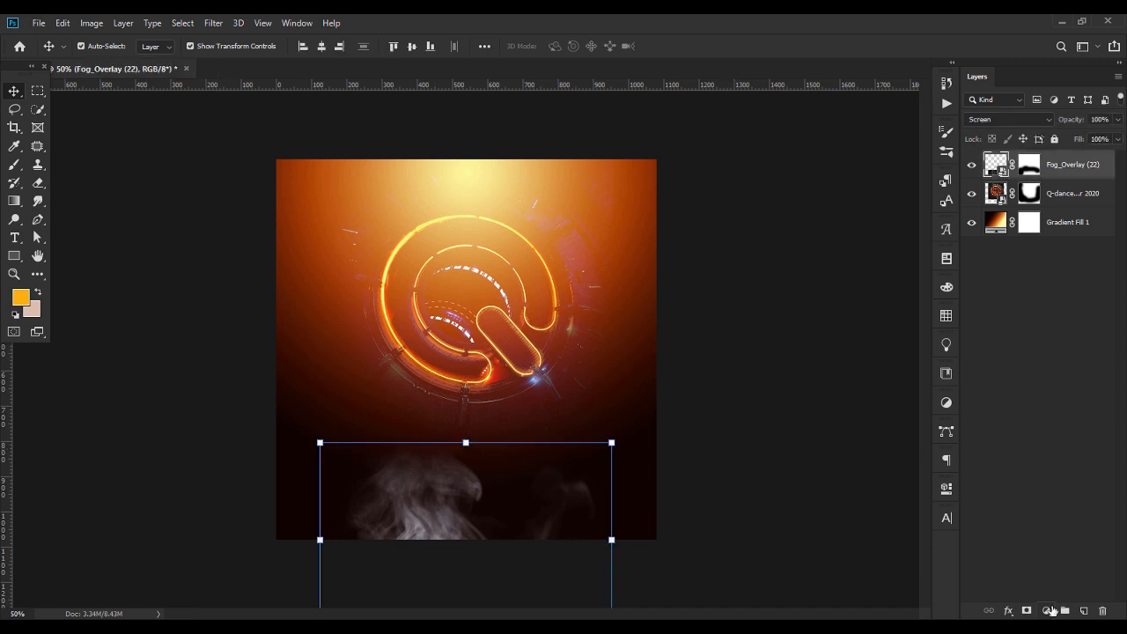
Add a Hue/Saturation adjustment clipped to the fog layer, with Colorize on and saturation set to 44
click(1046, 611)
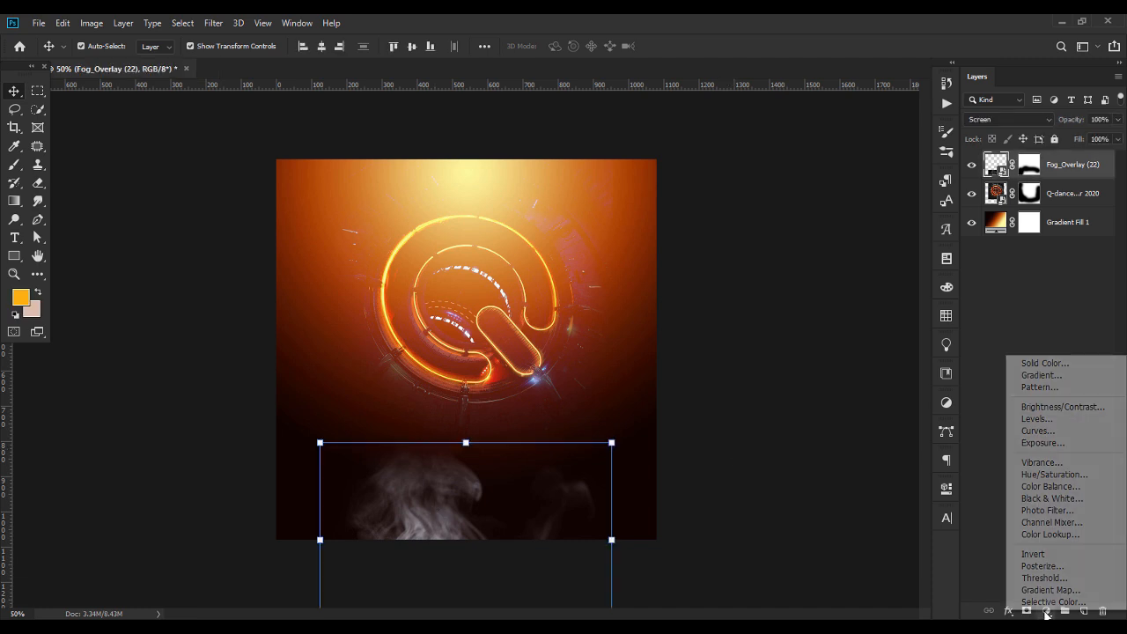
click(1053, 474)
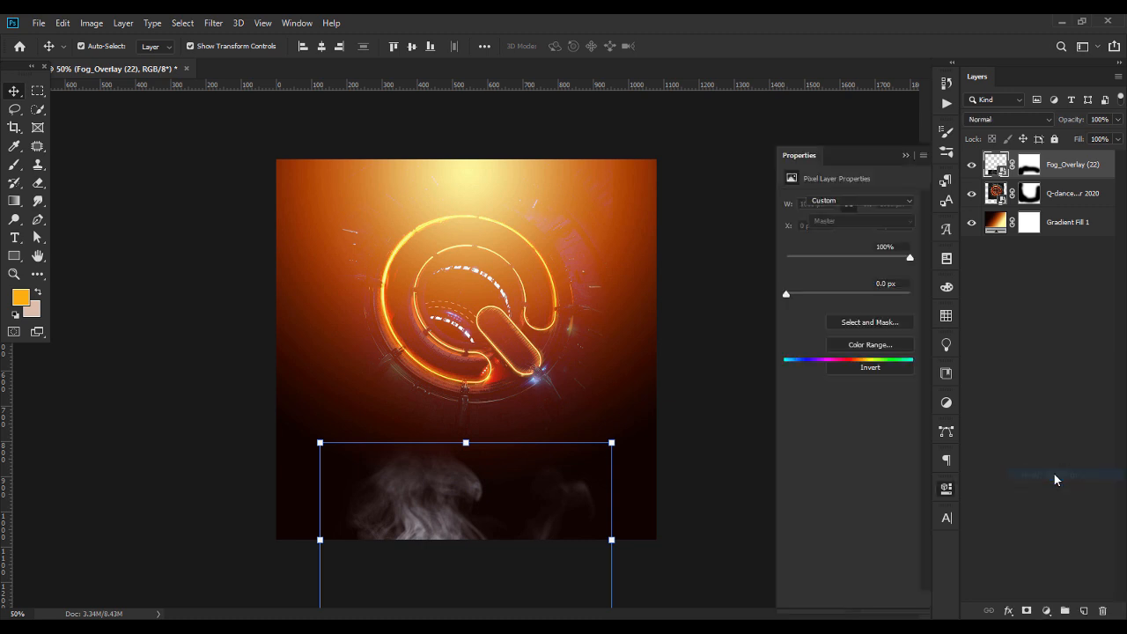
key(ctrl+alt+g)
click(855, 329)
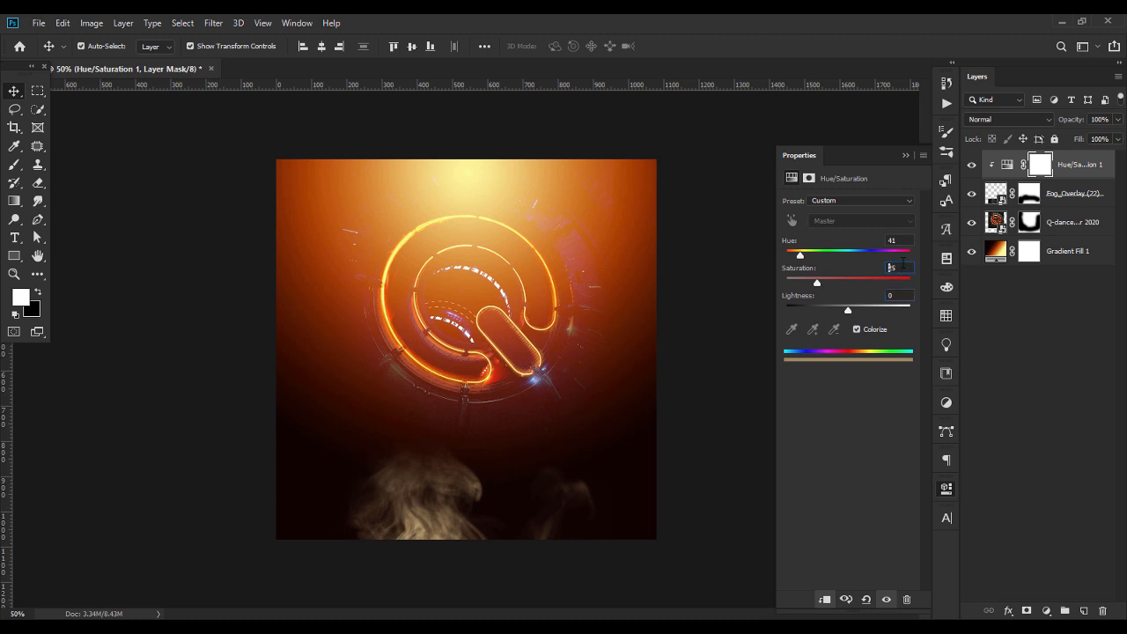
drag(906, 267, 871, 268)
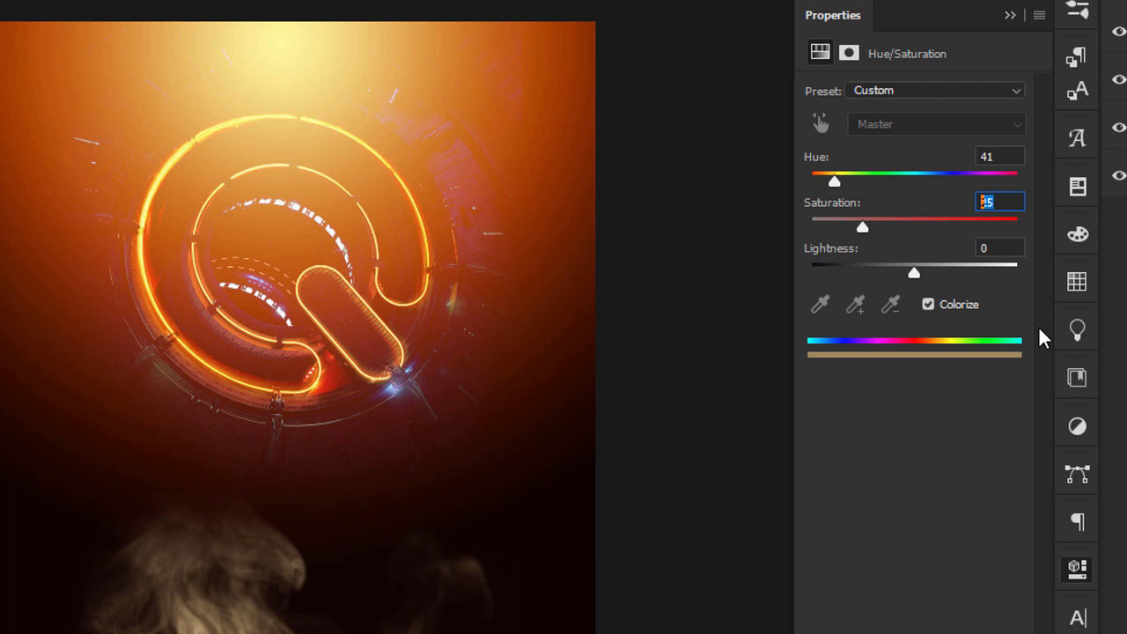
text(44)
key(Return)
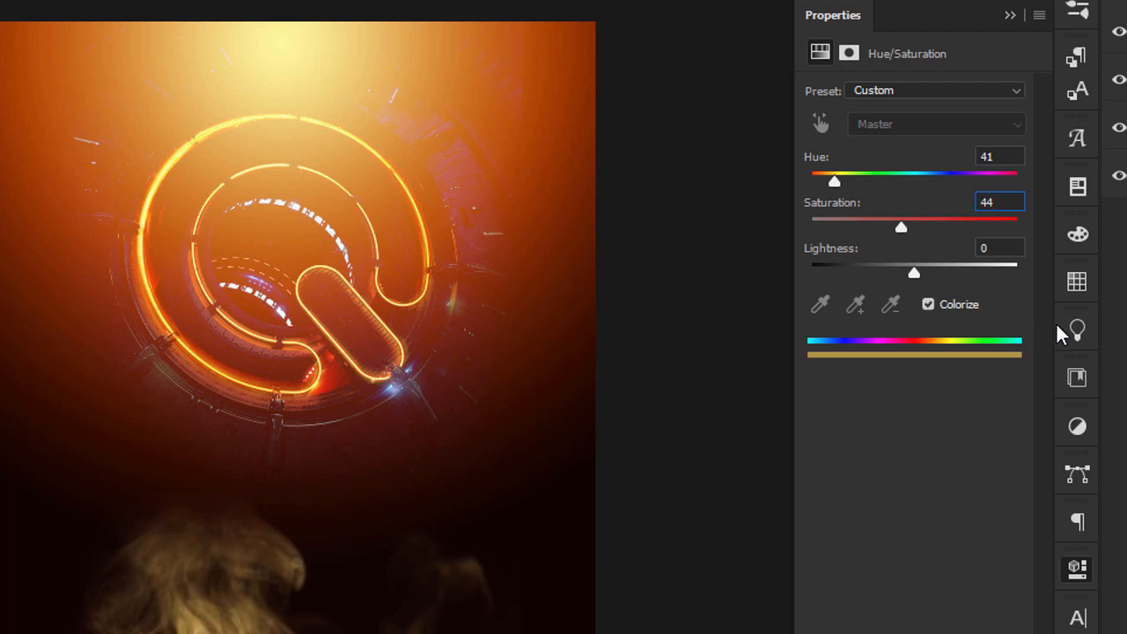
Set the fog adjustment's lightness to -16 and its hue to 0, and close its properties
click(1003, 247)
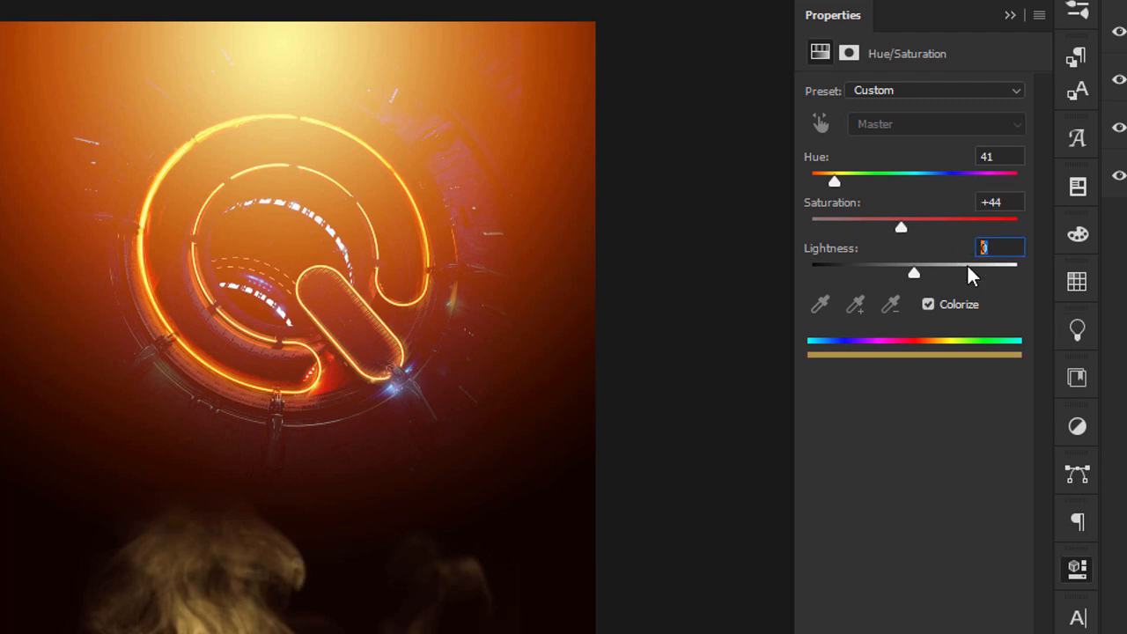
text(-16)
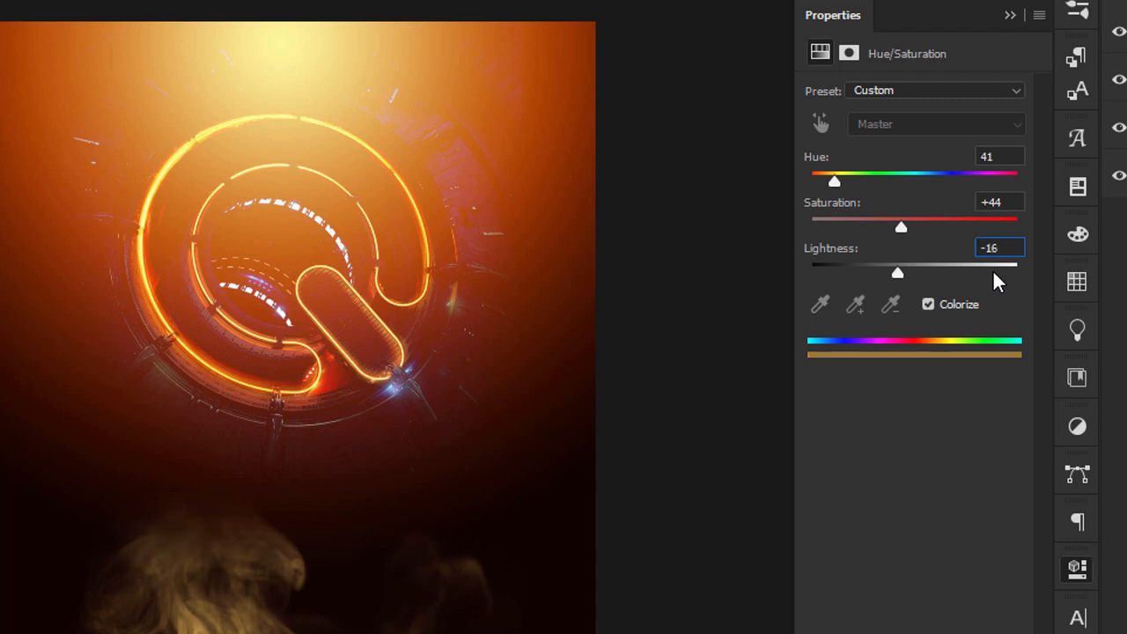
key(Return)
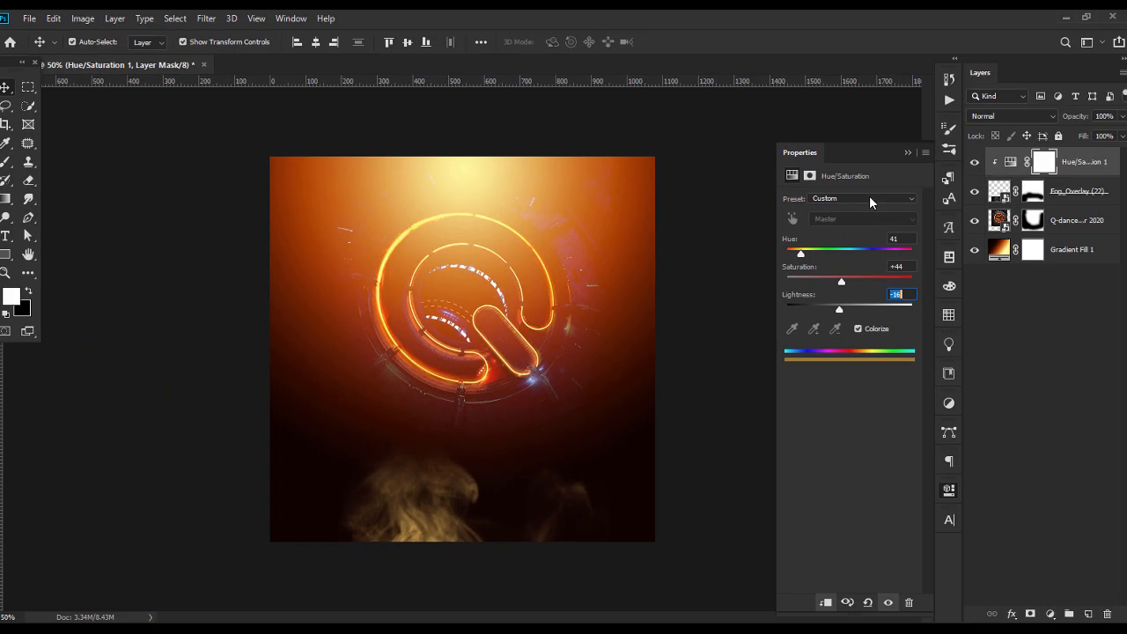
click(917, 132)
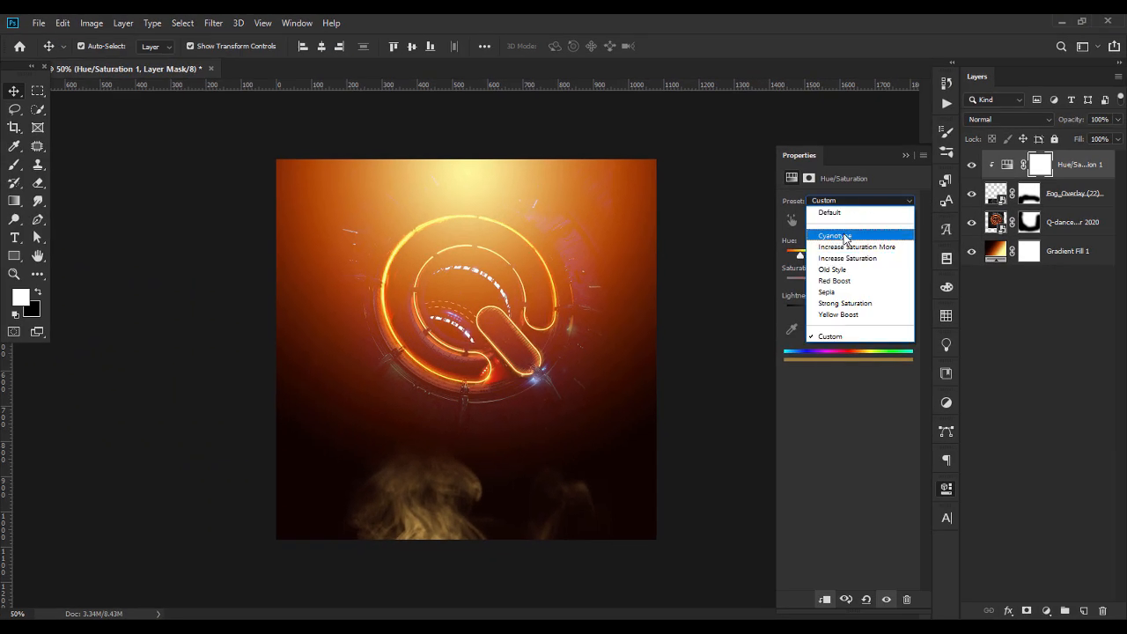
click(868, 199)
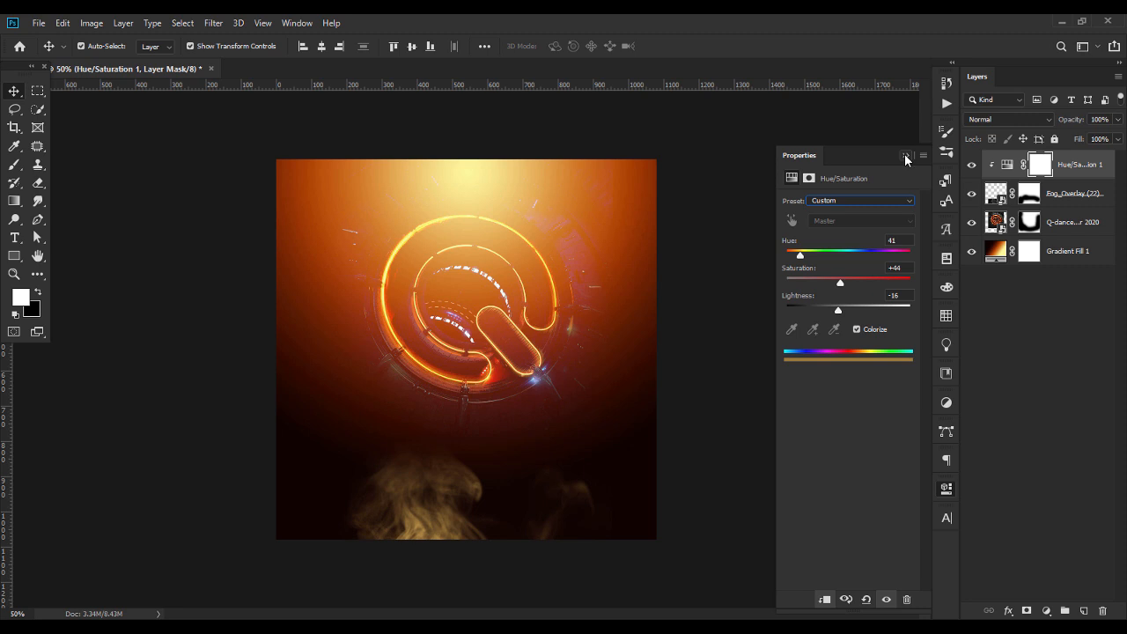
drag(799, 254, 769, 255)
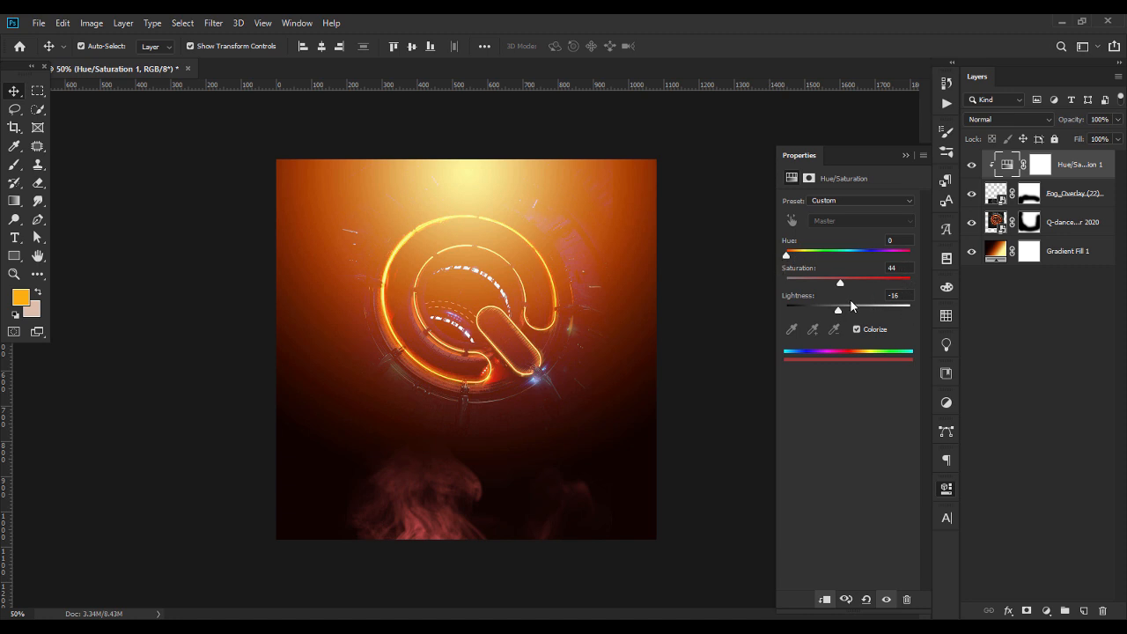
click(904, 155)
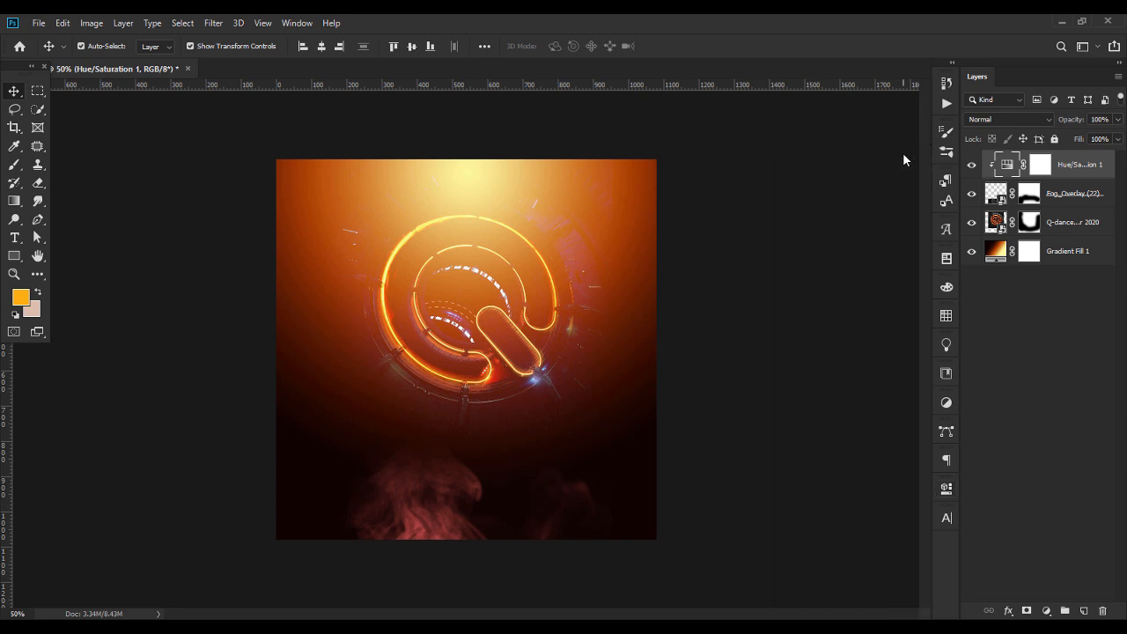
click(436, 481)
drag(448, 539, 449, 511)
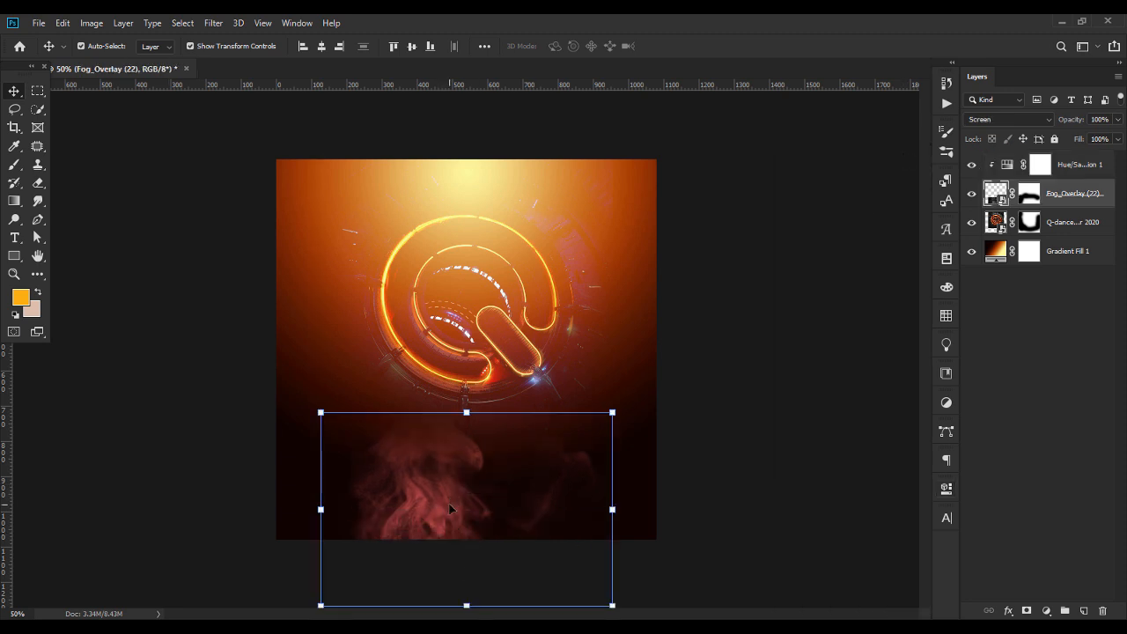
key(ctrl+z)
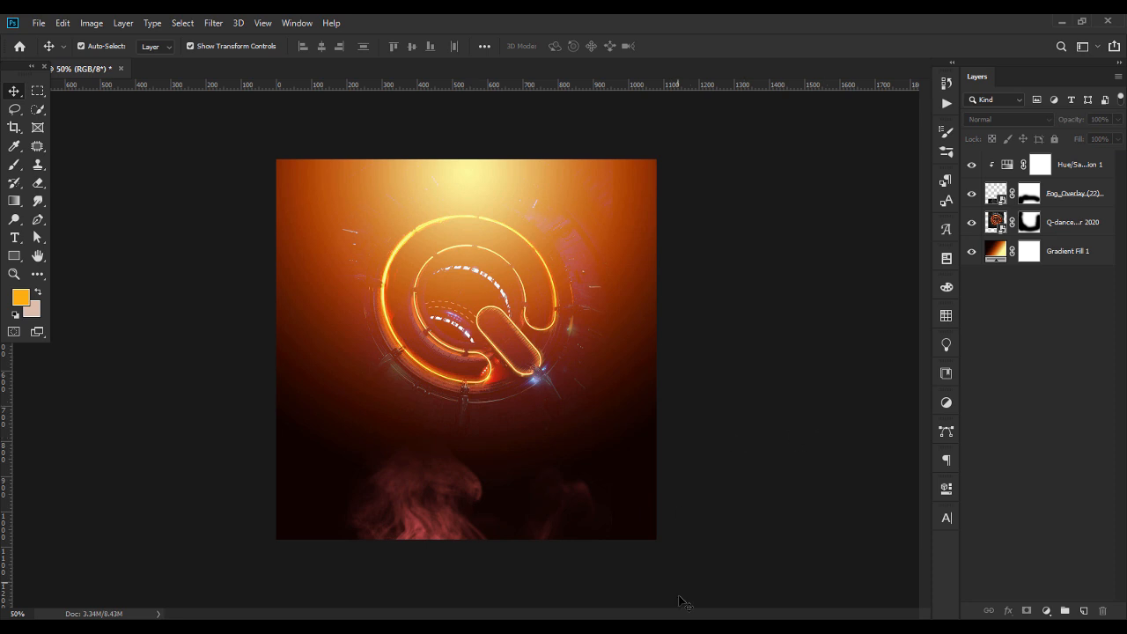
Open Zero 3D editableText efffect.psd from File Explorer and its OBJETO INTELIGENTE smart object, discarding the embedded color profile for both
click(678, 630)
double_click(177, 229)
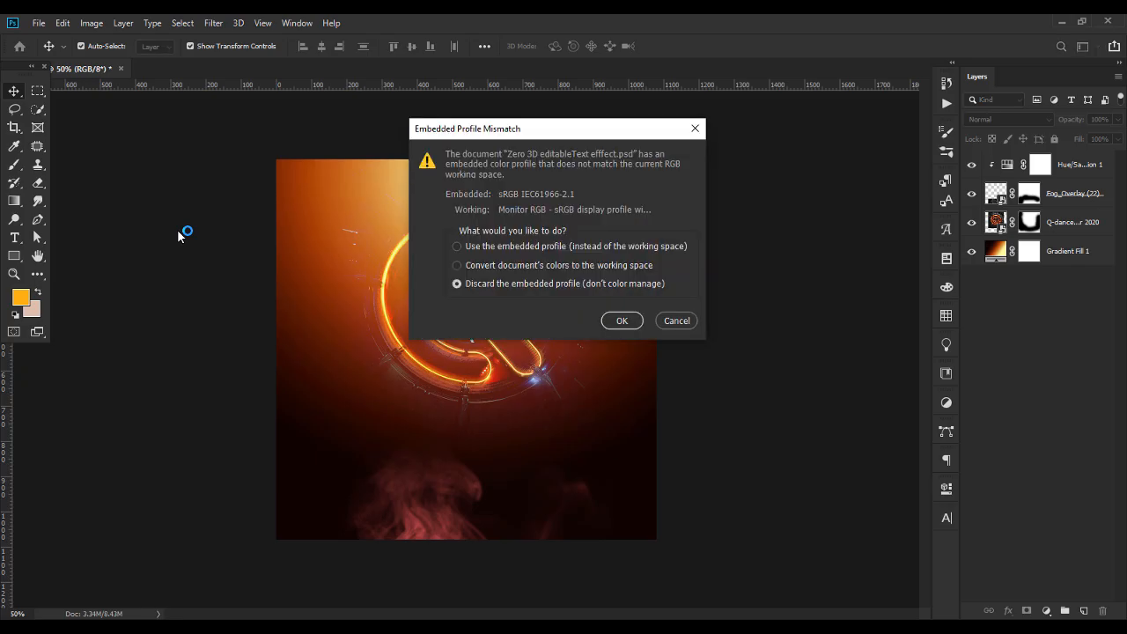
key(Return)
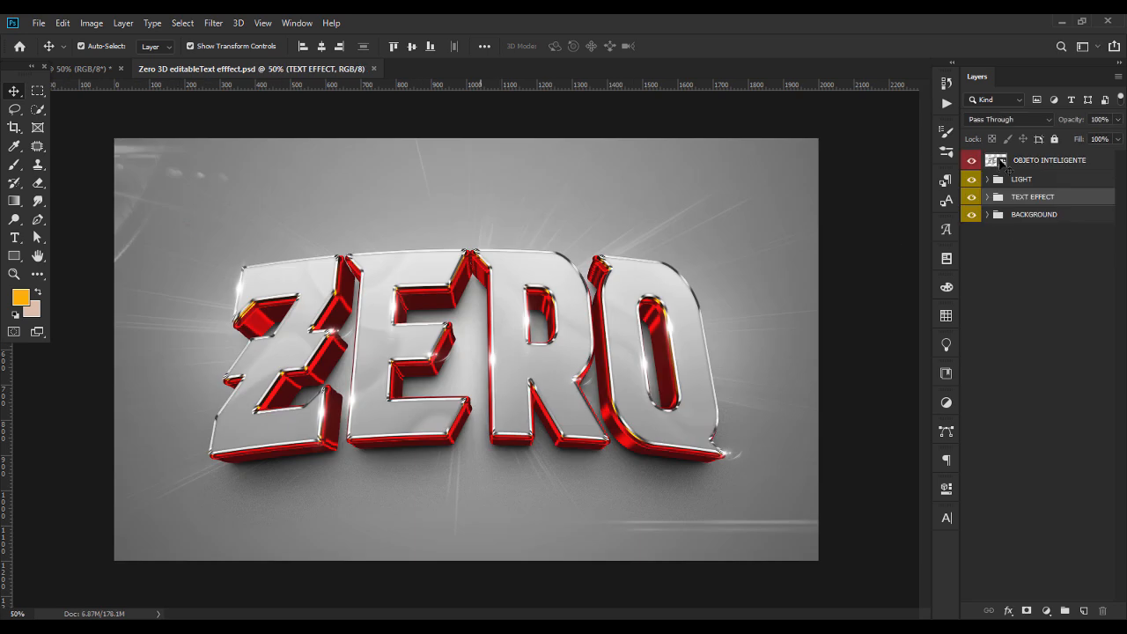
double_click(994, 161)
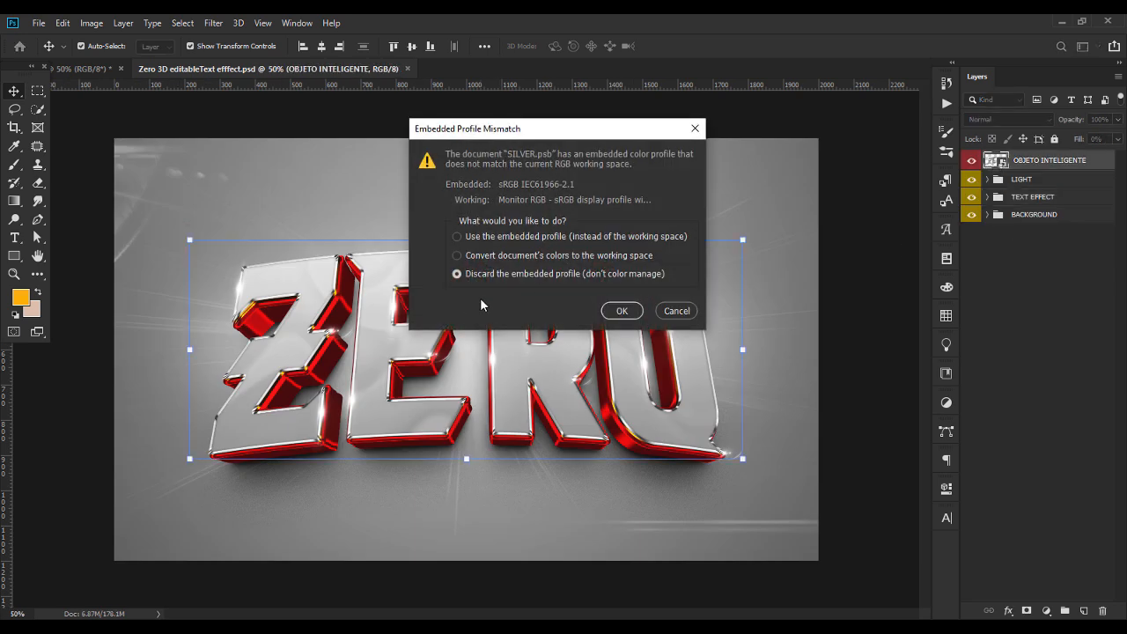
click(617, 309)
click(620, 350)
Replace the text of the "change text here" layer in SILVER.psb with FACEOFF, accepting the font substitution
double_click(599, 355)
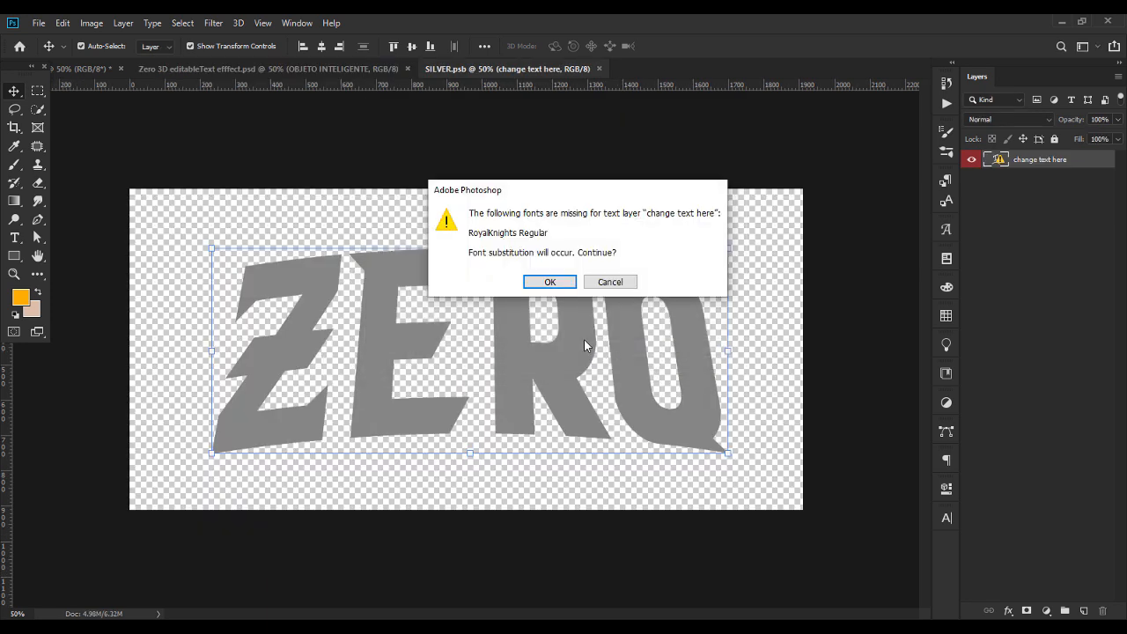
click(542, 281)
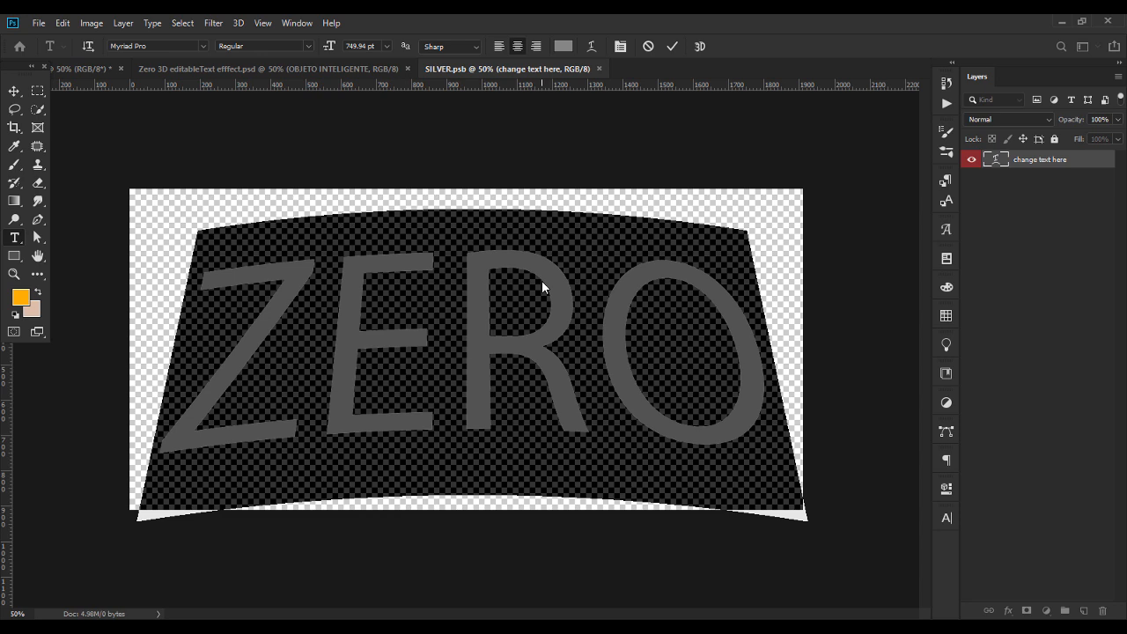
text(FACEOF)
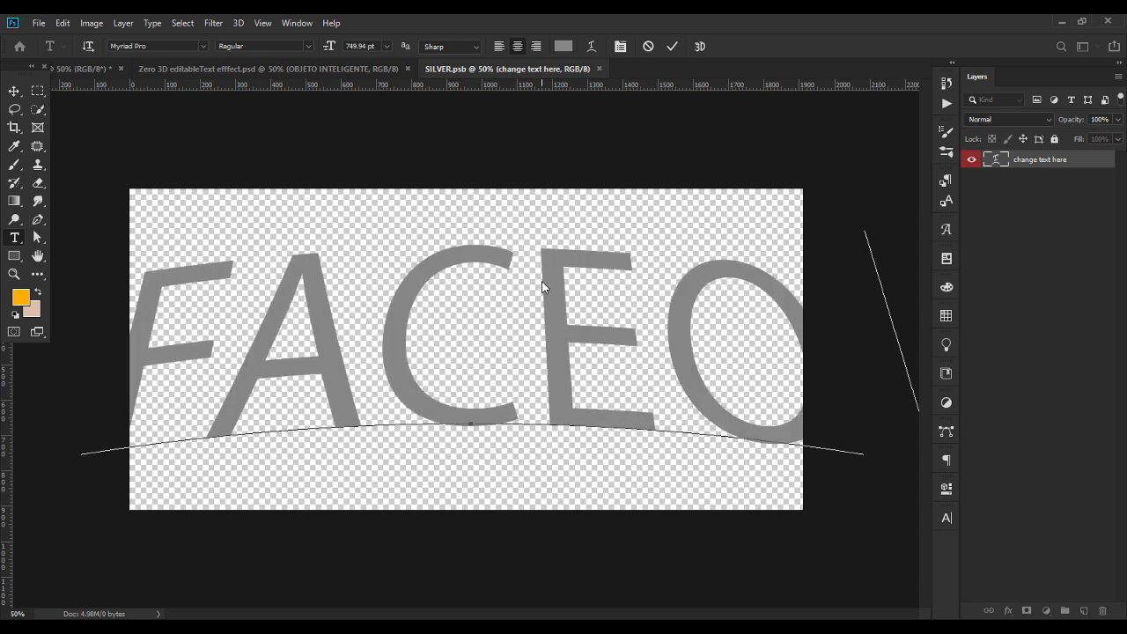
Change the font of the whole FACEOFF text to Evil Empire Regular
key(ctrl+a)
click(163, 46)
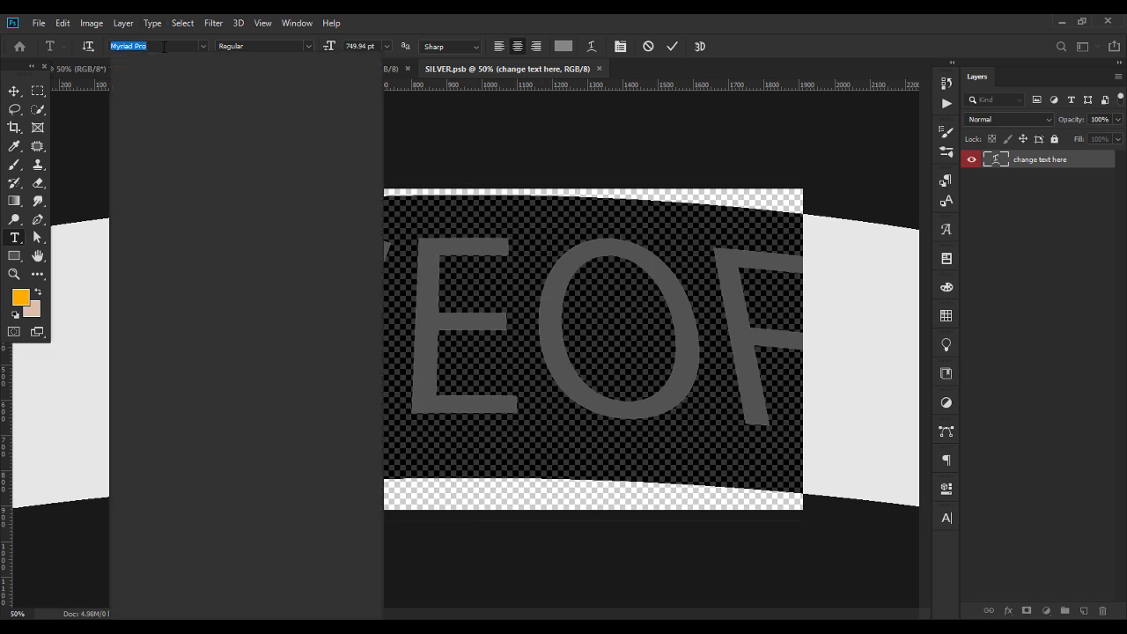
text(EV)
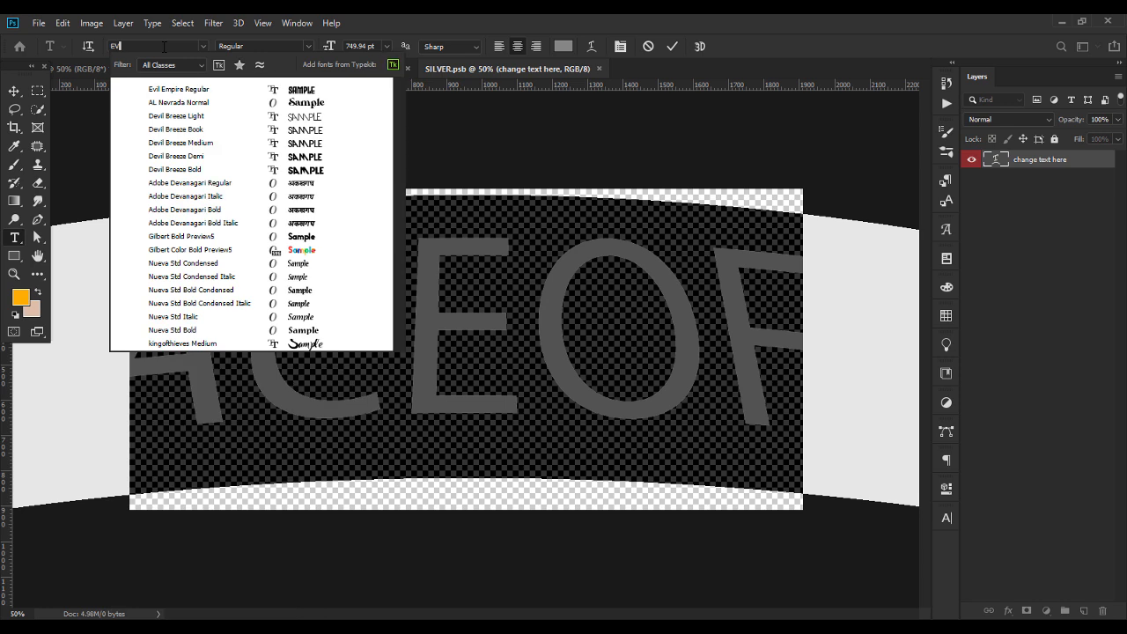
click(212, 86)
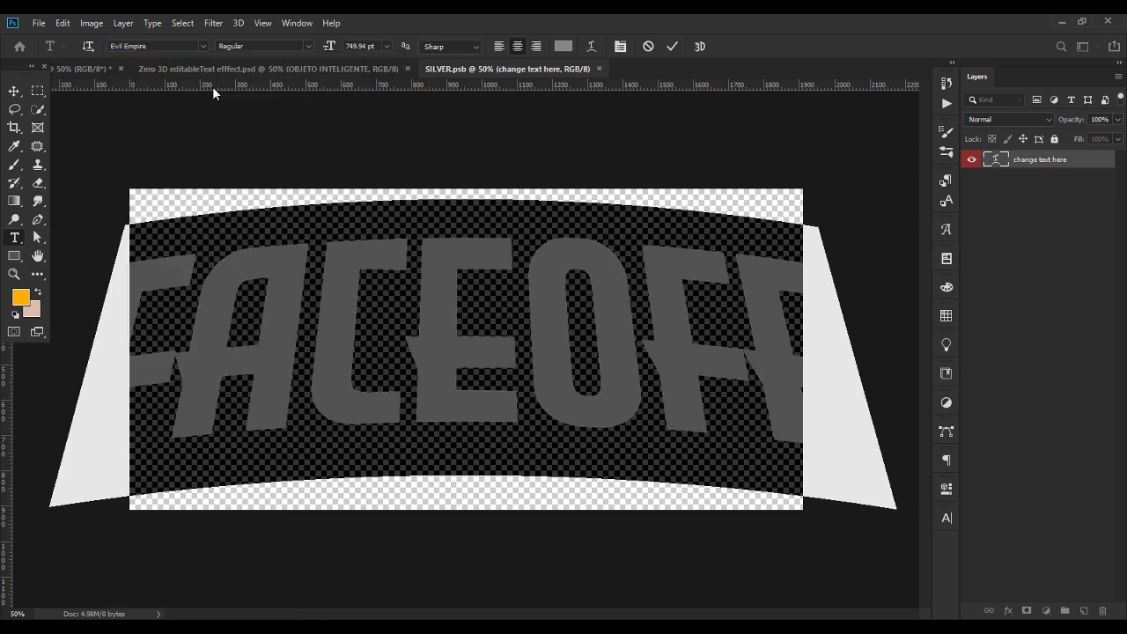
Scale the FACEOFF text down to about 78% so it fits inside the canvas, and save the smart object
click(14, 91)
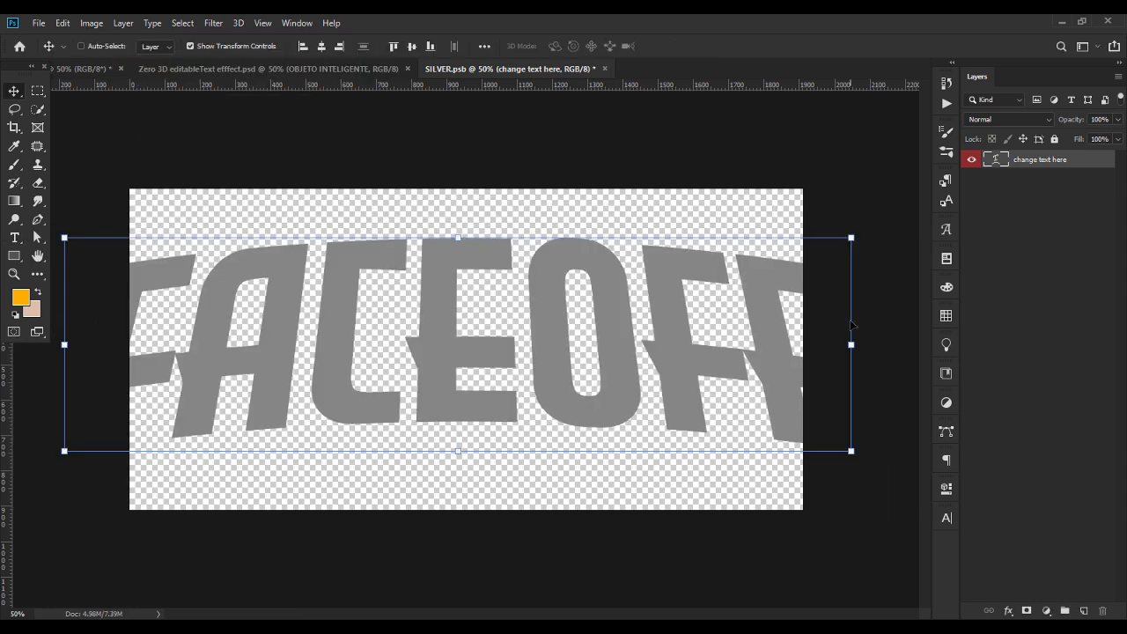
key(ctrl+t)
drag(894, 350, 801, 339)
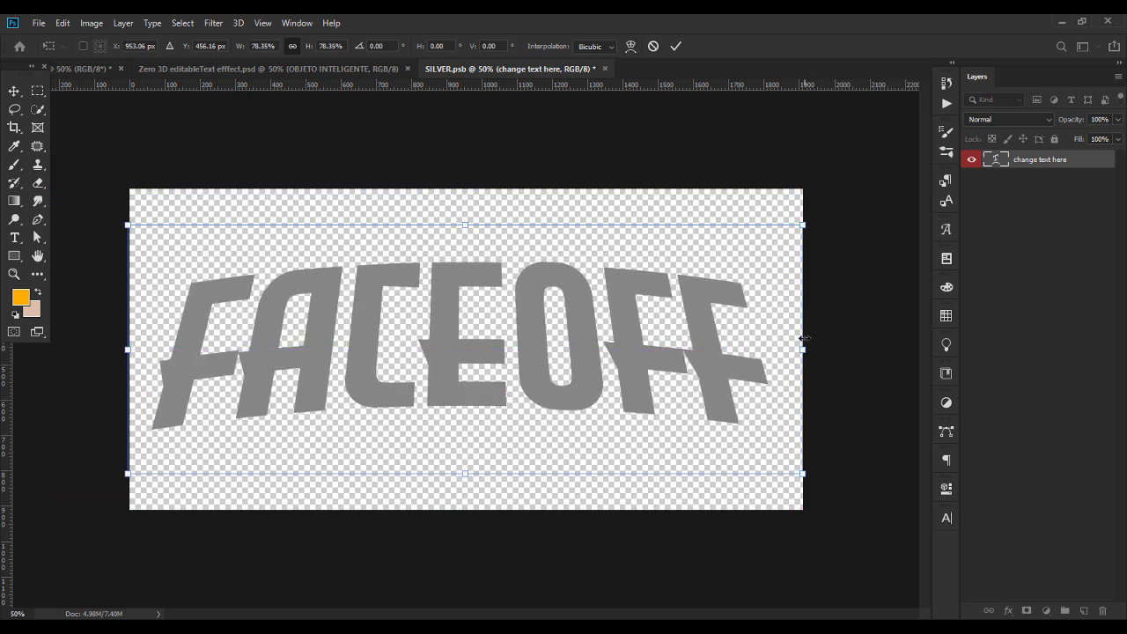
key(Return)
key(ctrl+s)
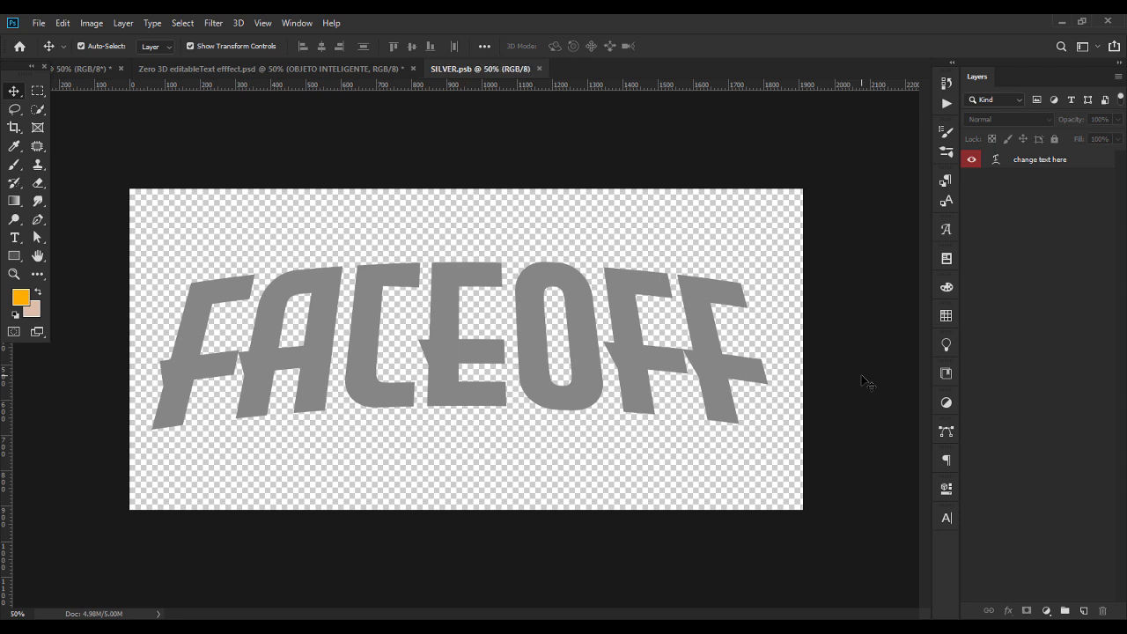
In Zero 3D editableText efffect.psd, hide the LIGHT group, delete the SHADOW group inside TEXT EFFECT, and collapse TEXT EFFECT
click(349, 71)
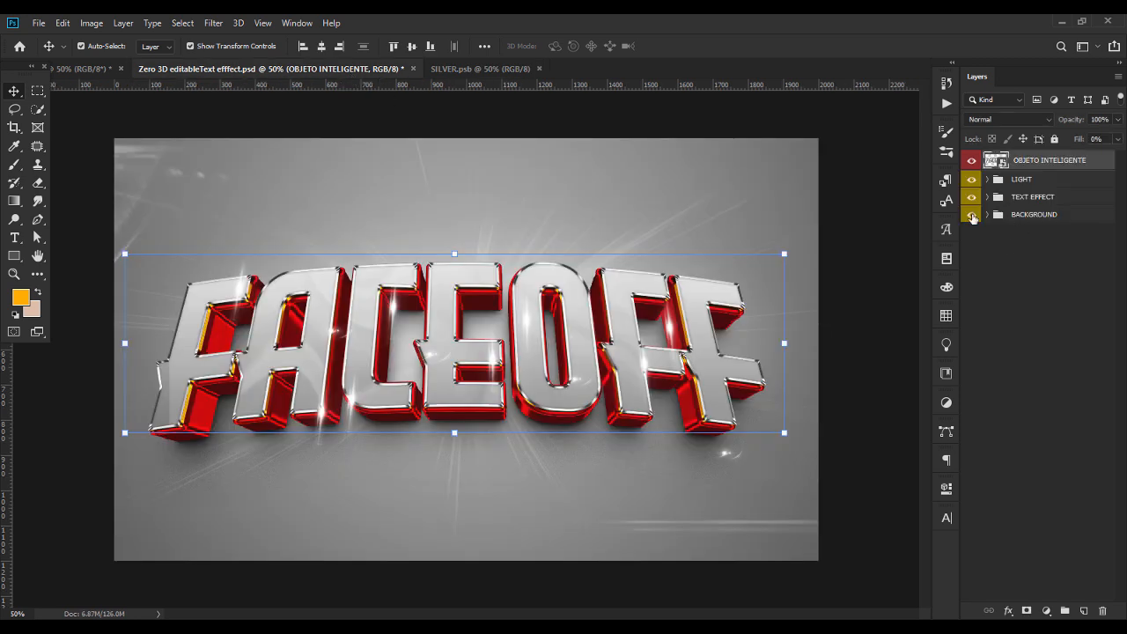
click(989, 197)
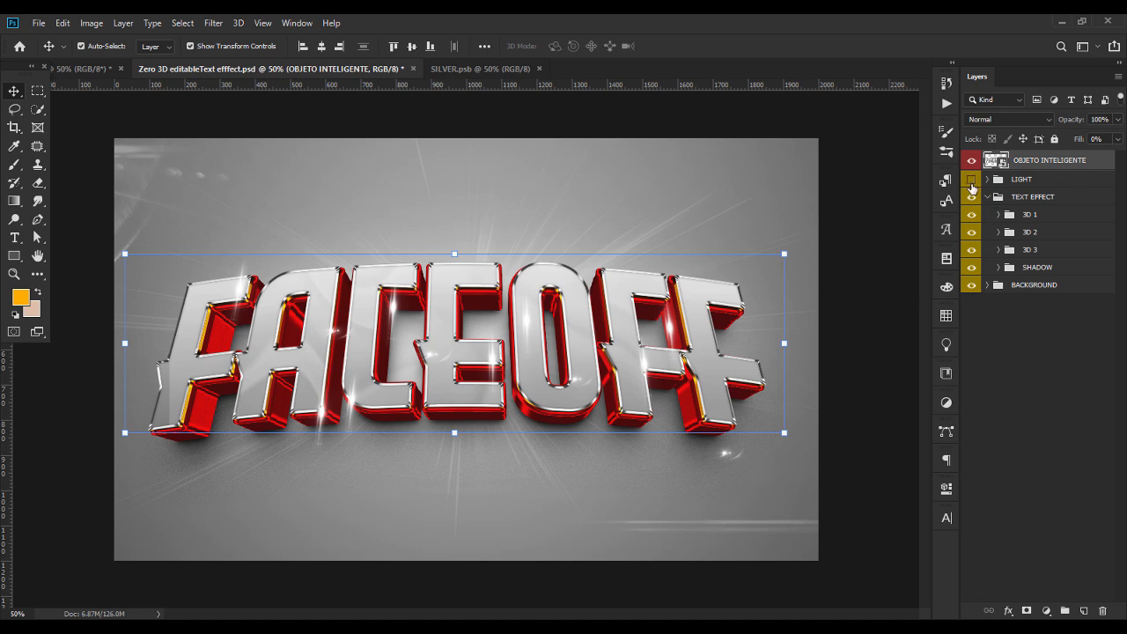
click(971, 181)
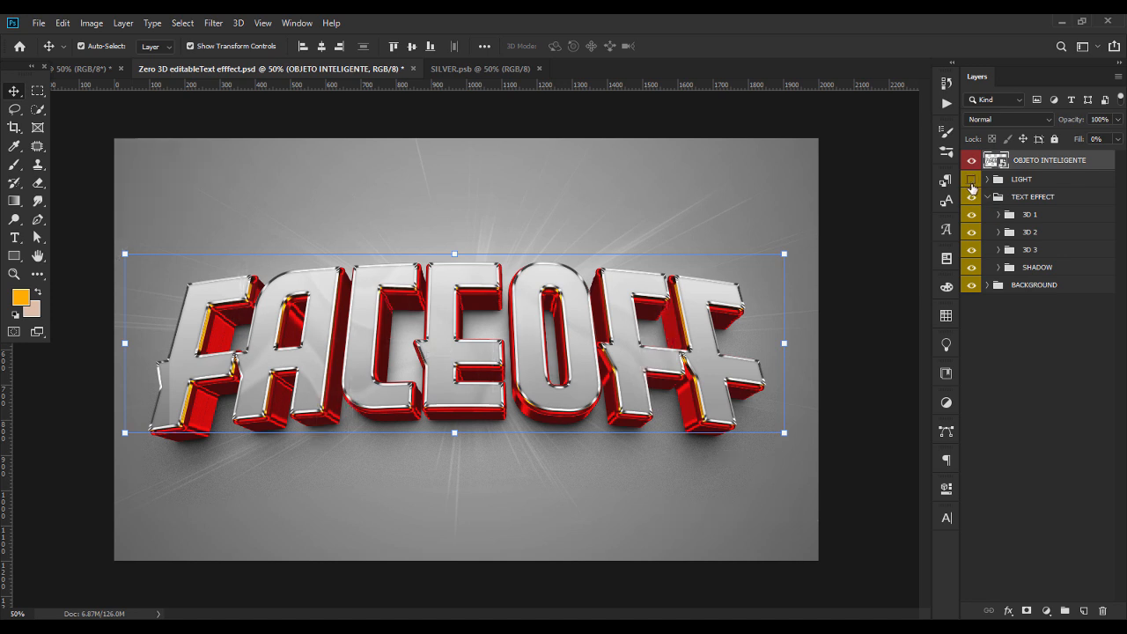
click(1013, 269)
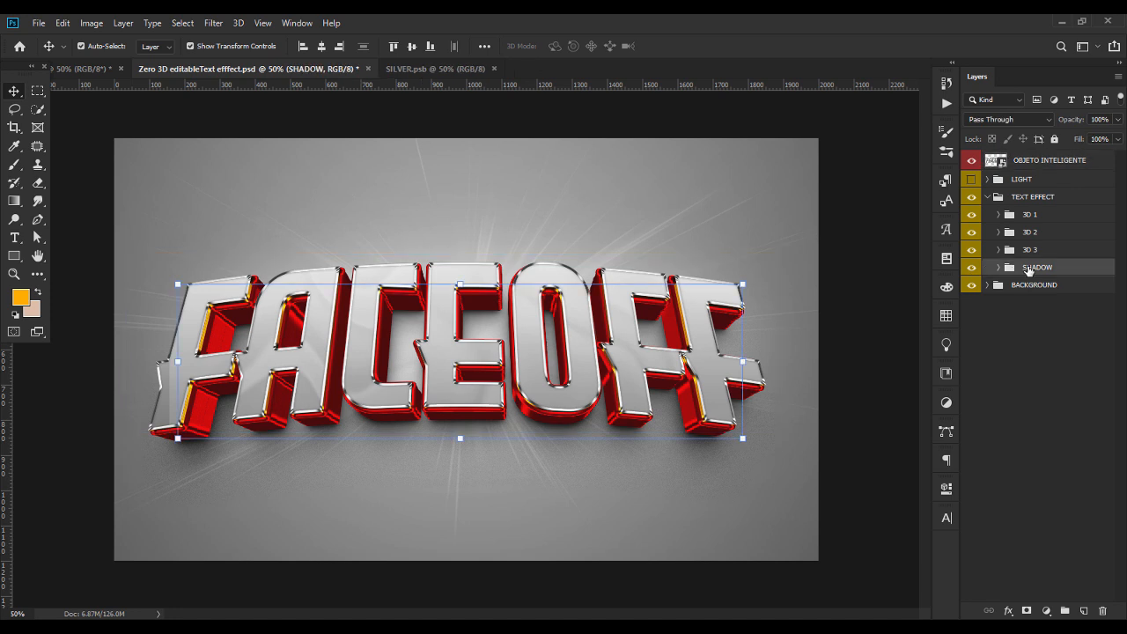
key(Delete)
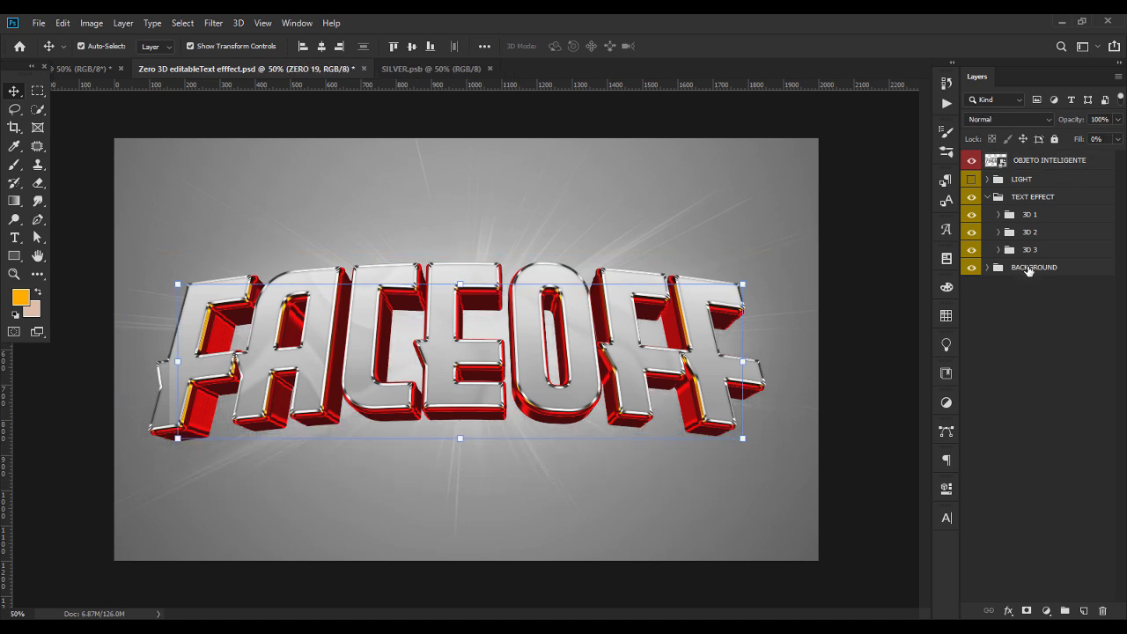
click(987, 197)
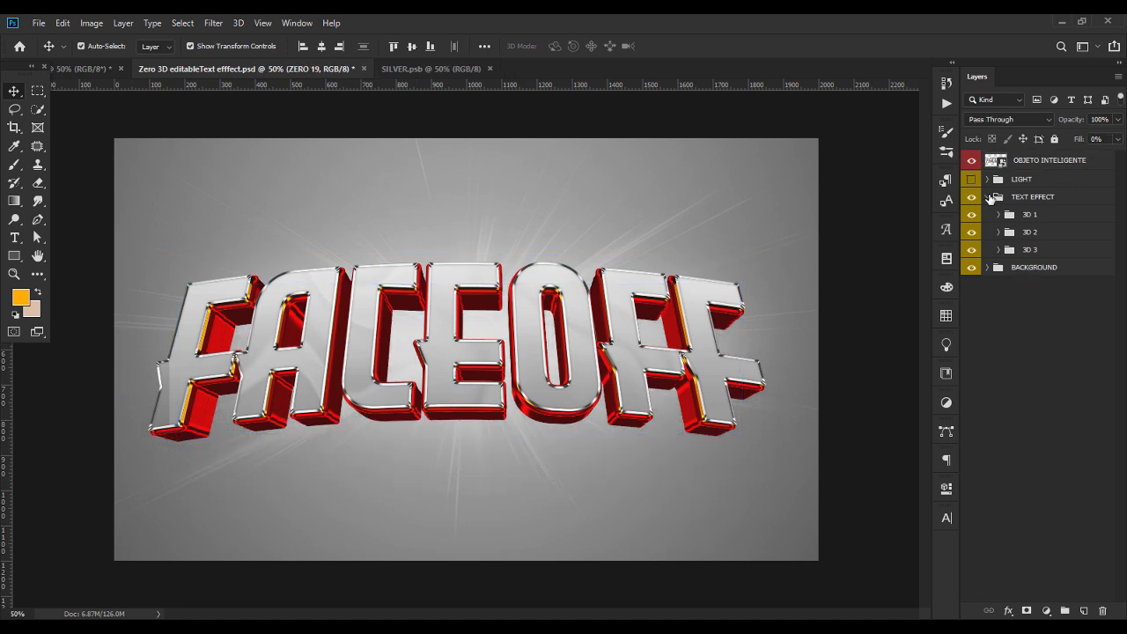
Merge the TEXT EFFECT group into a single layer and convert it to a smart object
right_click(1038, 201)
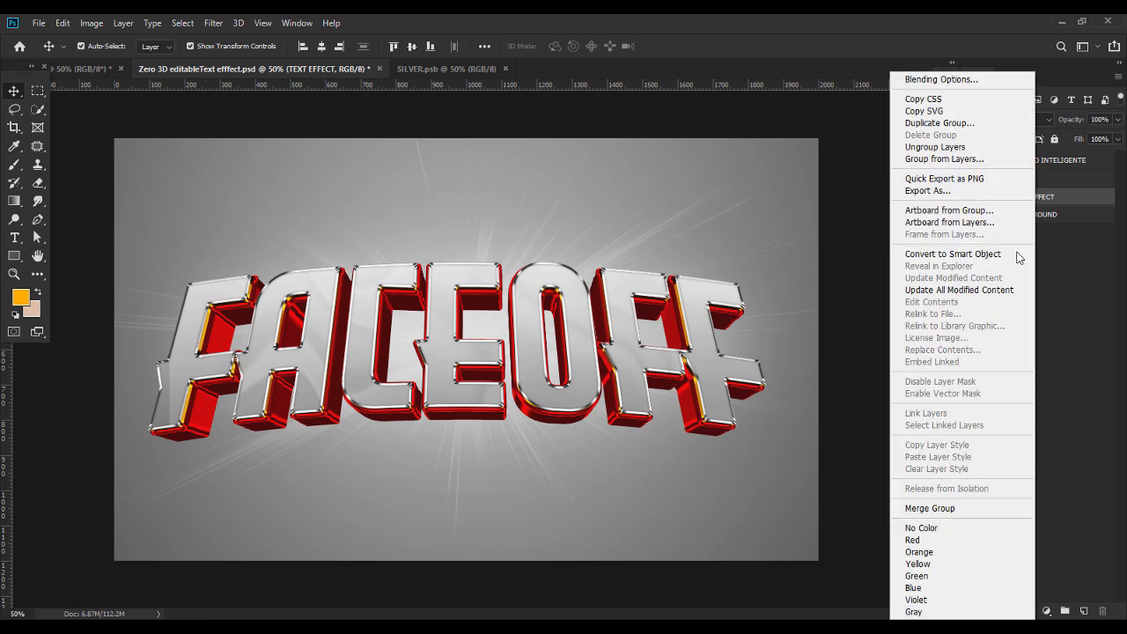
click(935, 507)
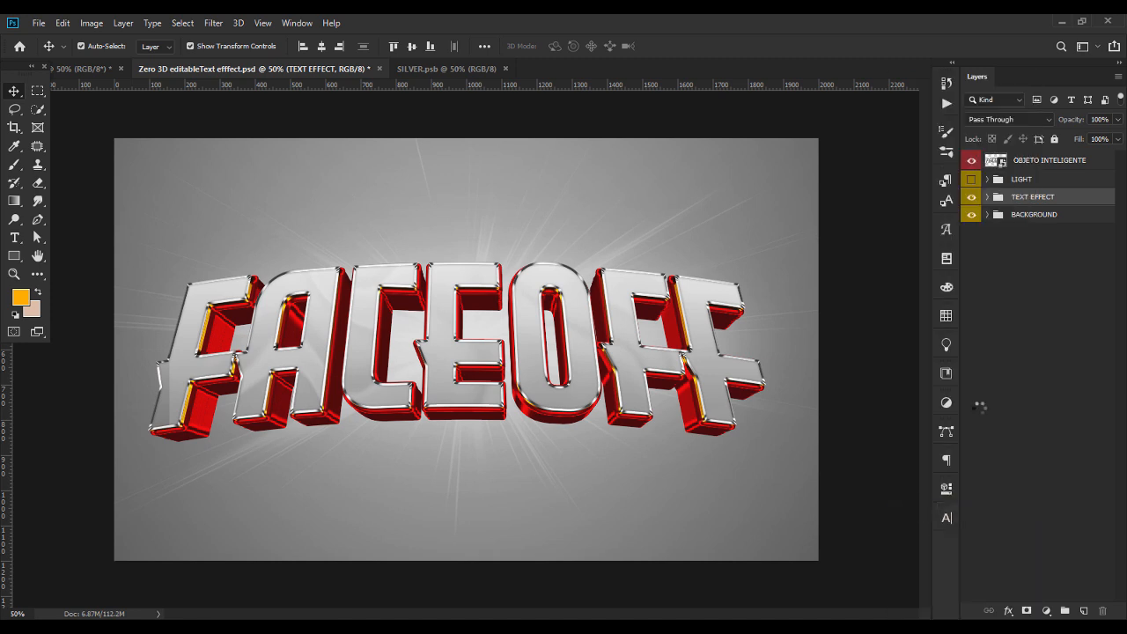
right_click(1067, 201)
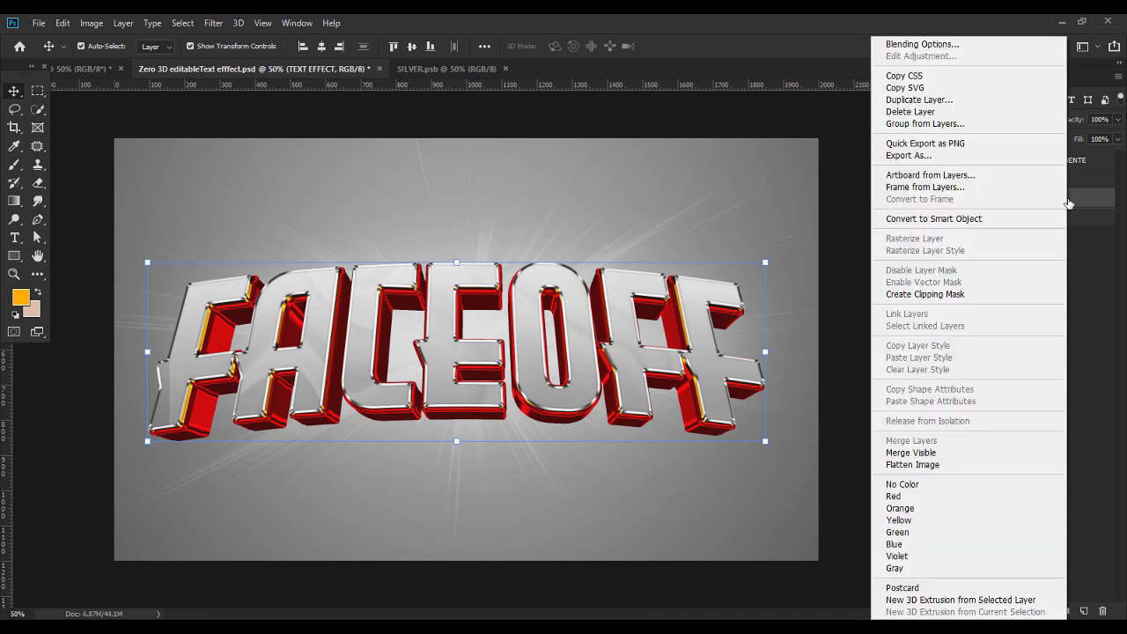
click(962, 220)
Bring the TEXT EFFECT smart object into the flyer document, scale it to 7.91% over the Q logo, and center it horizontally
drag(1033, 201, 476, 295)
drag(468, 384, 487, 271)
key(Return)
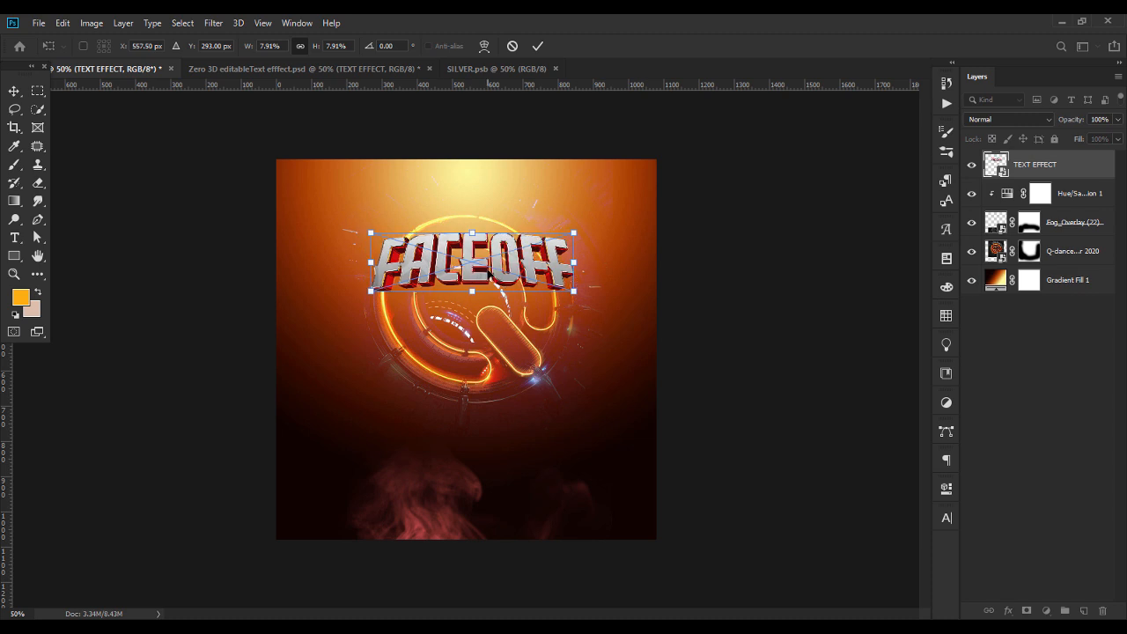
click(321, 46)
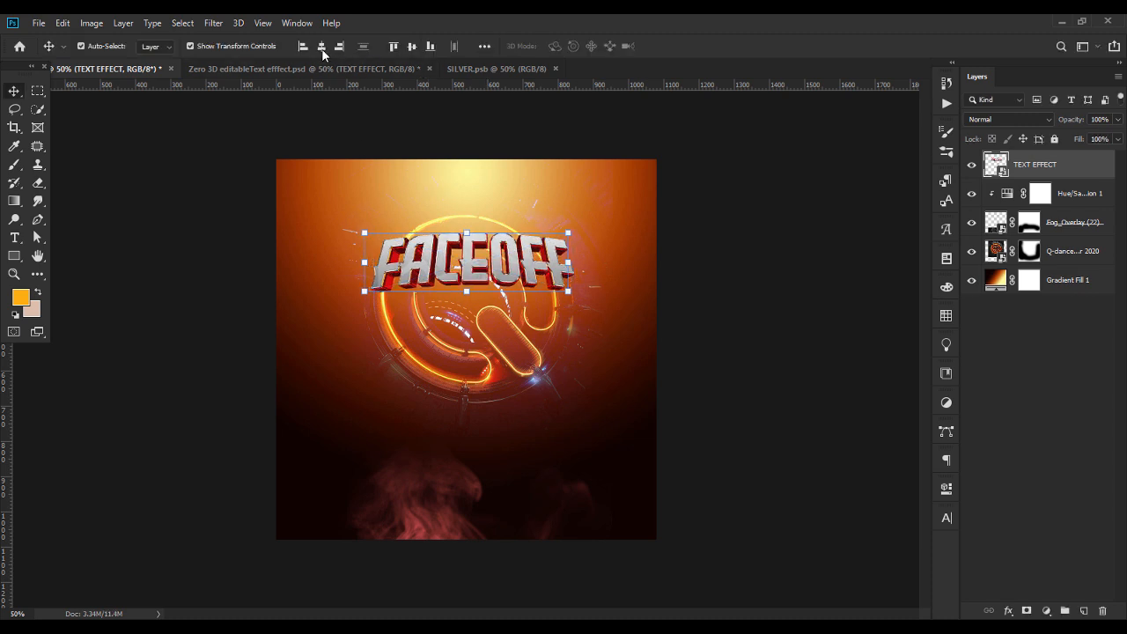
Move the FACEOFF text about 18 px to the right over the Q-dance logo
click(1056, 253)
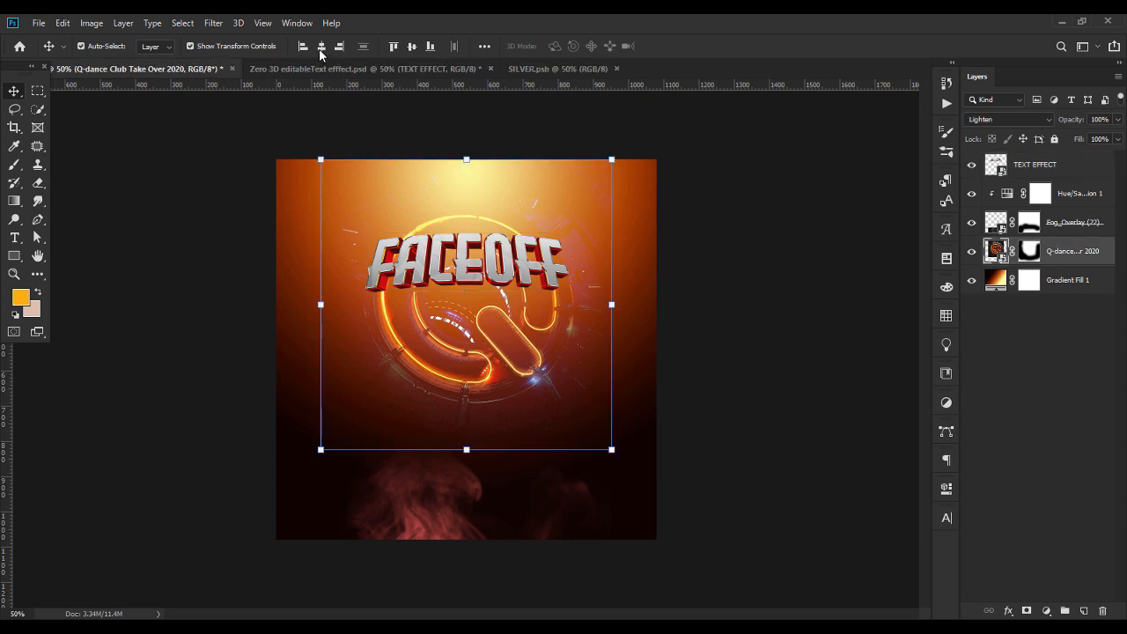
click(814, 346)
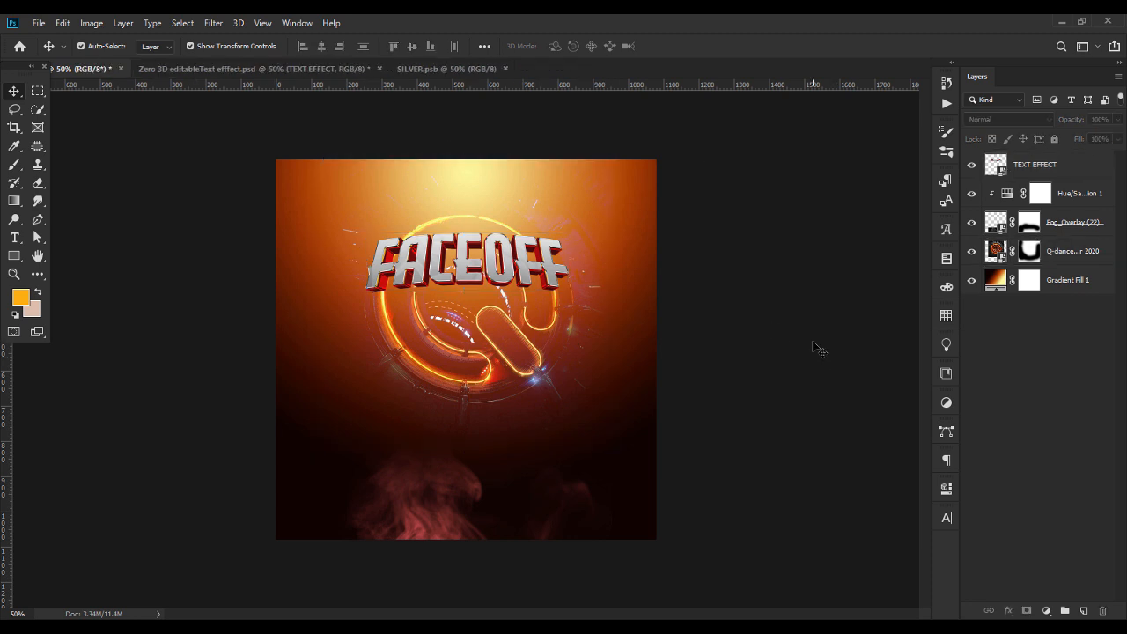
click(517, 271)
drag(455, 265, 463, 264)
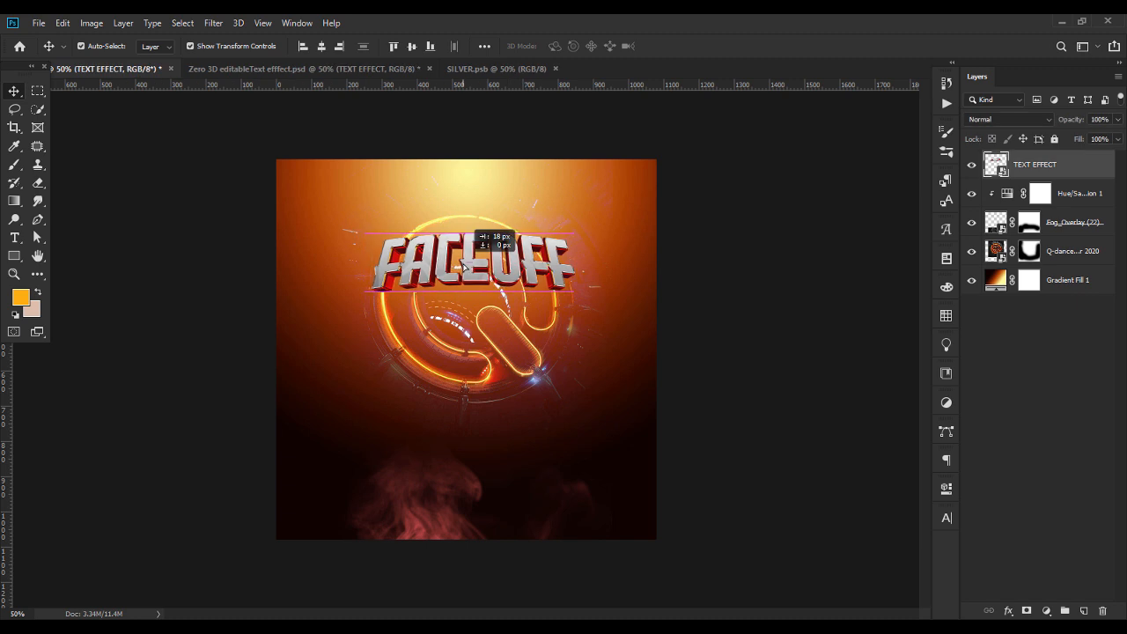
click(750, 341)
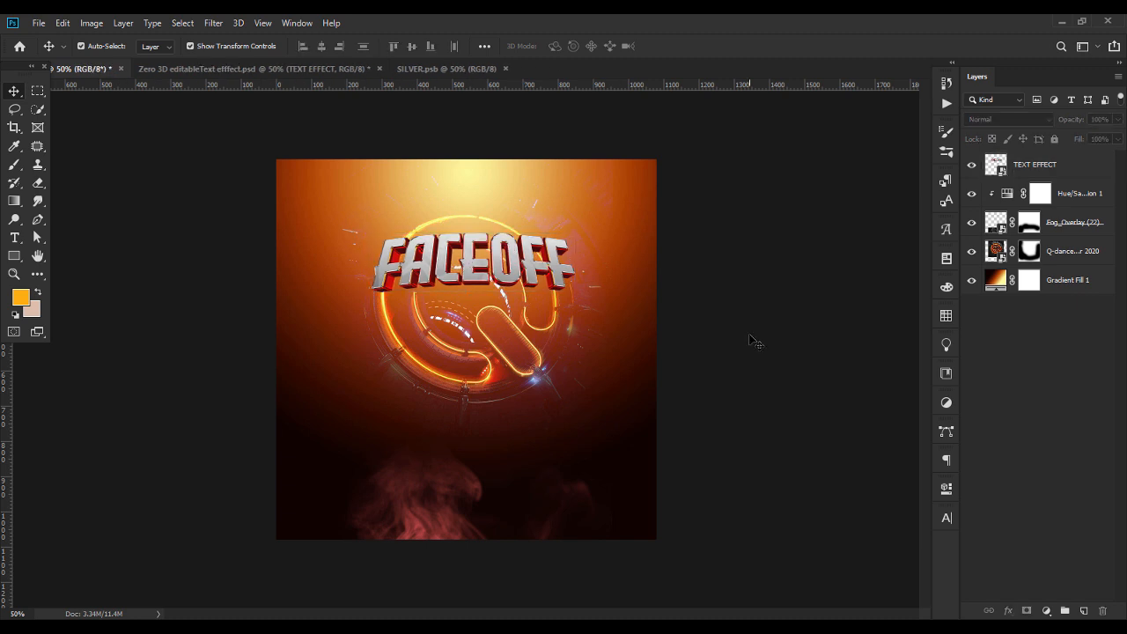
Close Zero 3D editableText efffect.psd and SILVER.psb, keeping the flyer open
click(378, 67)
click(553, 249)
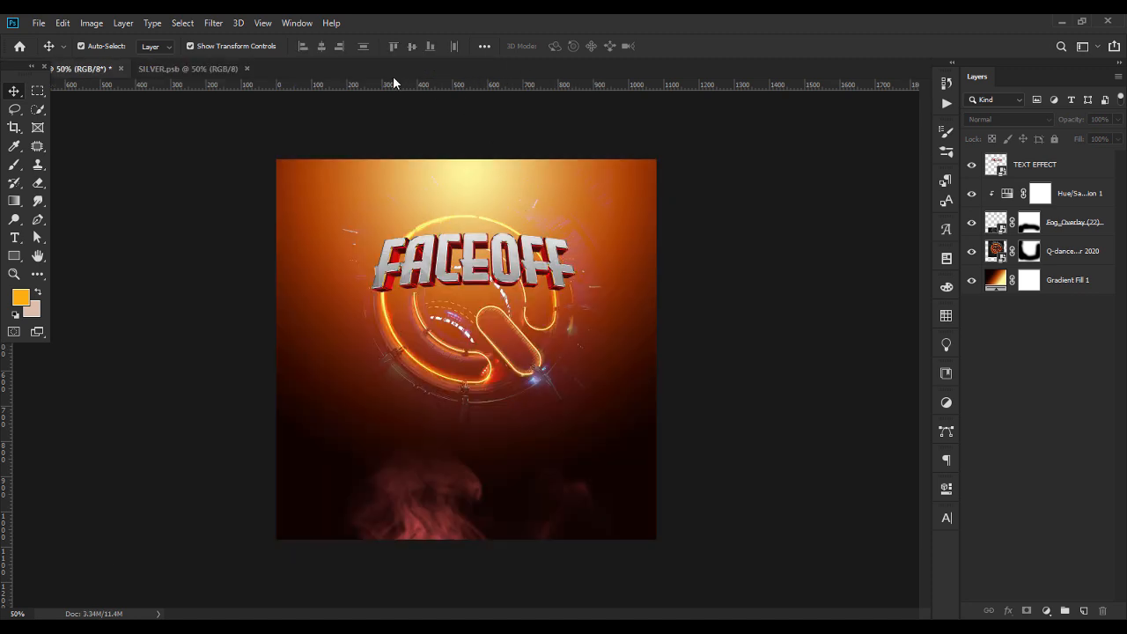
click(249, 69)
Duplicate the TEXT EFFECT layer and place the copy directly below the original FACEOFF text
click(549, 263)
key(ctrl+j)
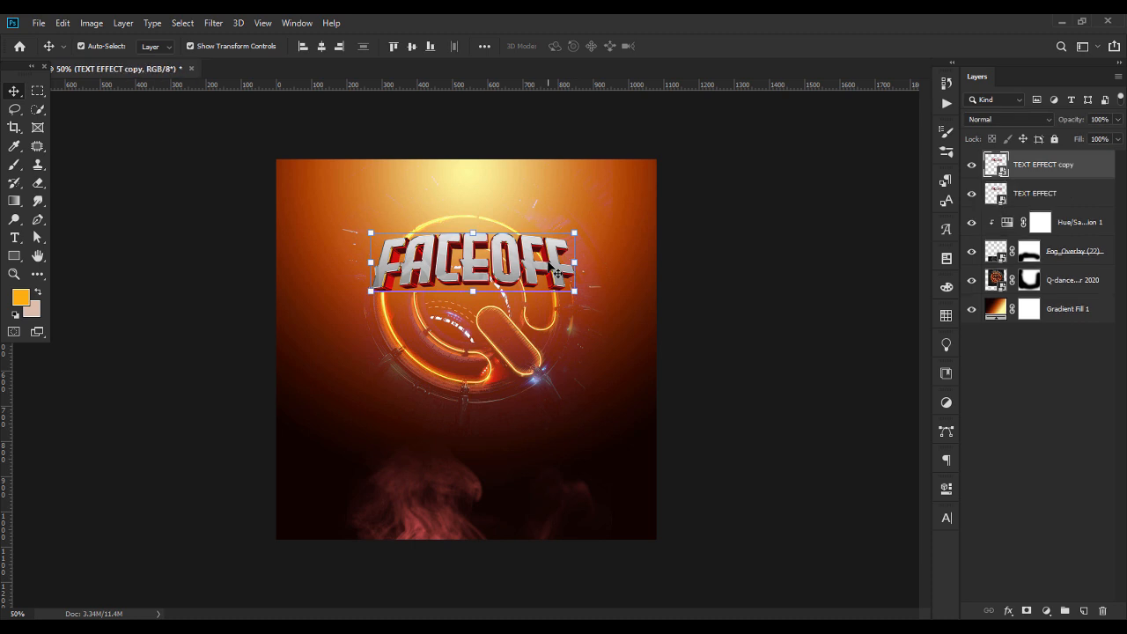
drag(551, 269, 528, 318)
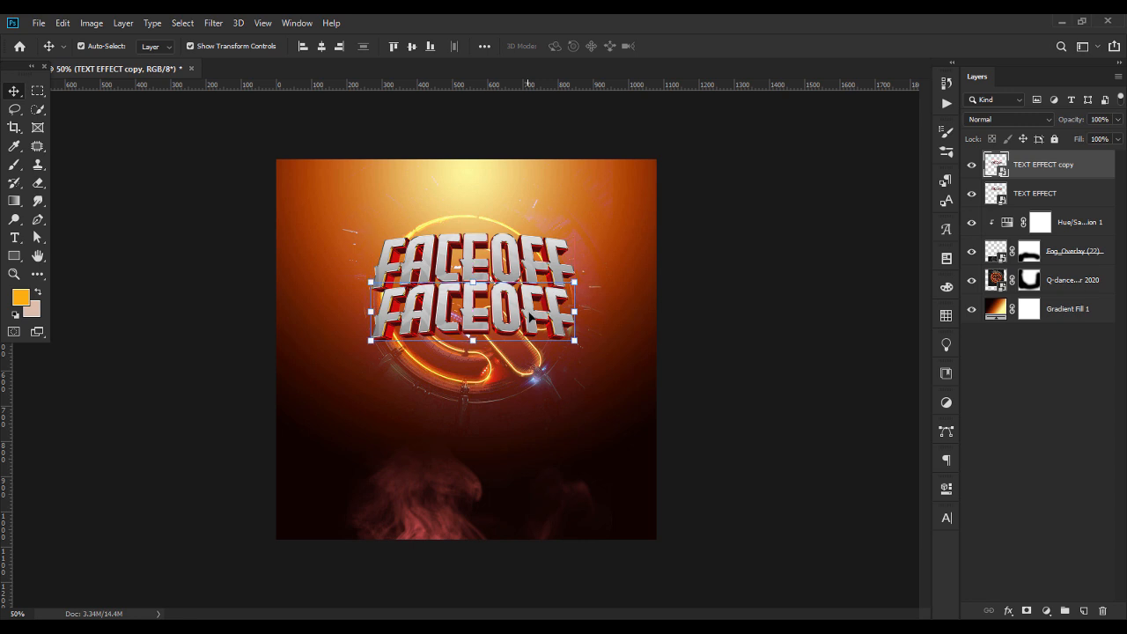
Scale the upper FACEOFF text down to about 6.96% so it is narrower than the lower copy
click(511, 266)
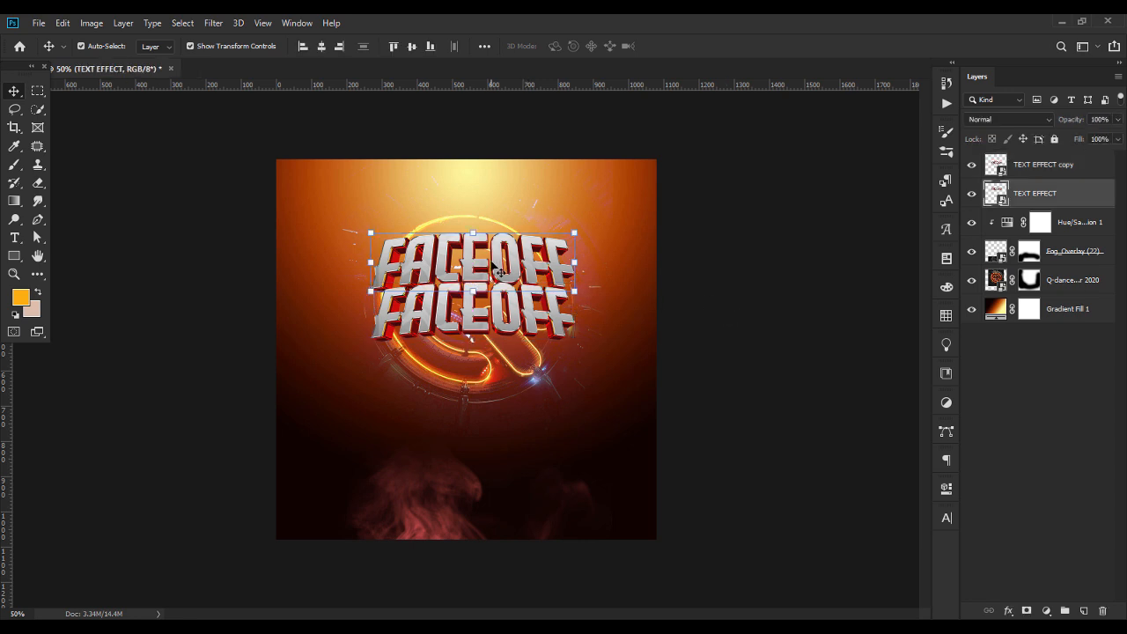
key(ctrl+t)
drag(473, 234, 471, 236)
key(Return)
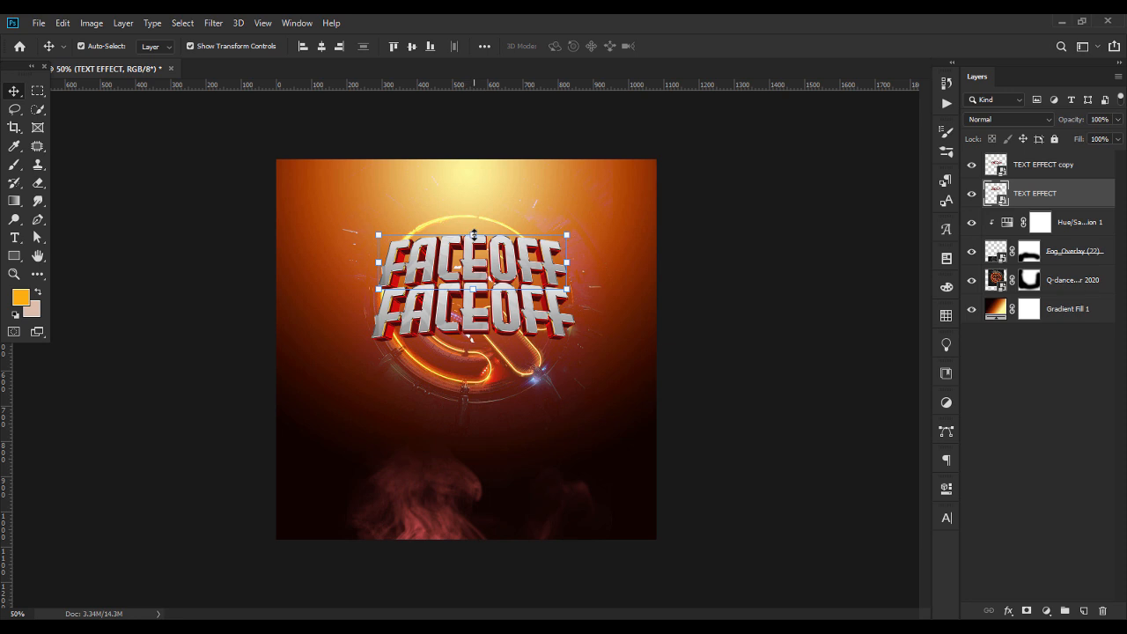
drag(472, 234, 472, 236)
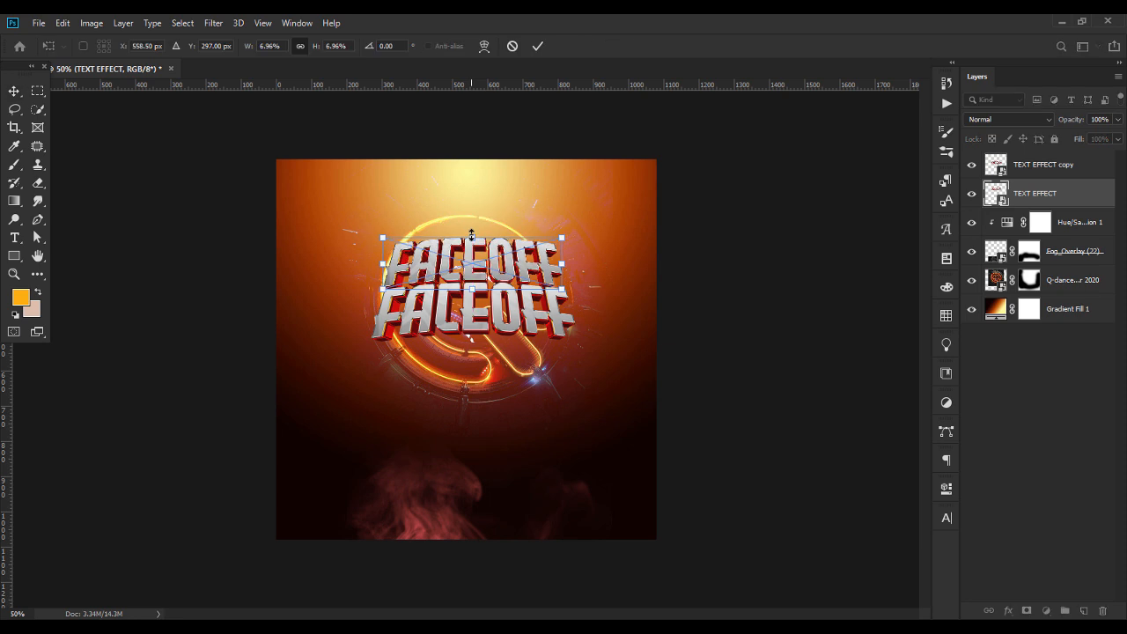
key(Return)
Center both FACEOFF texts horizontally, stack them higher on the flyer, and scale them down slightly
shift+click(994, 162)
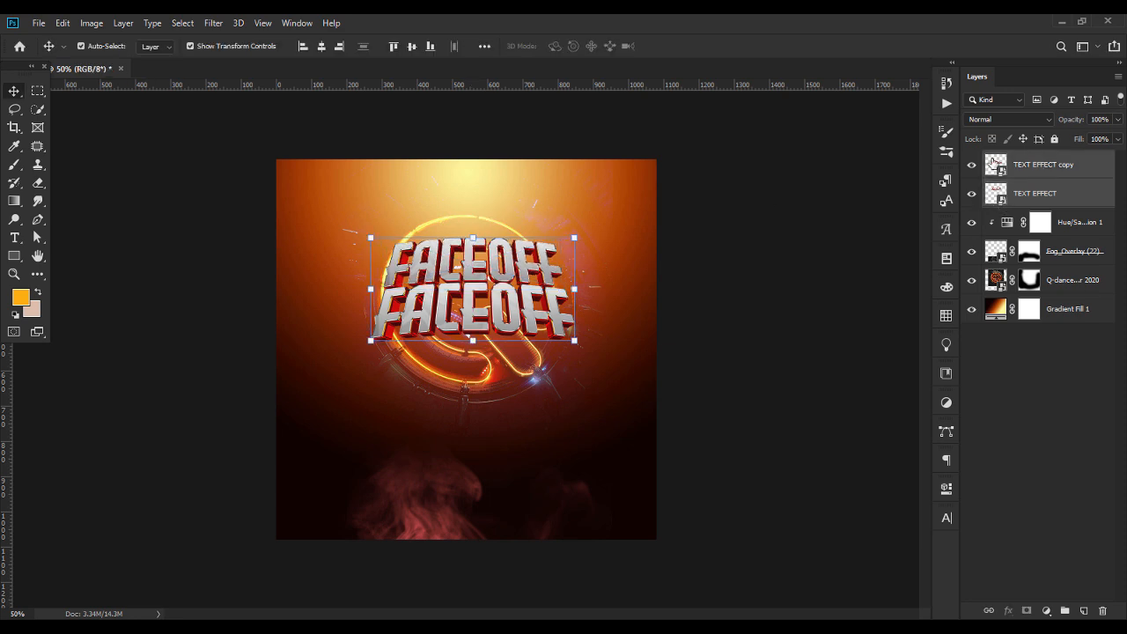
click(322, 46)
drag(473, 264, 476, 251)
drag(467, 325, 471, 317)
drag(471, 224, 478, 236)
key(Return)
Shift the Q-dance logo layer slightly to the left behind the FACEOFF title
click(684, 327)
click(557, 349)
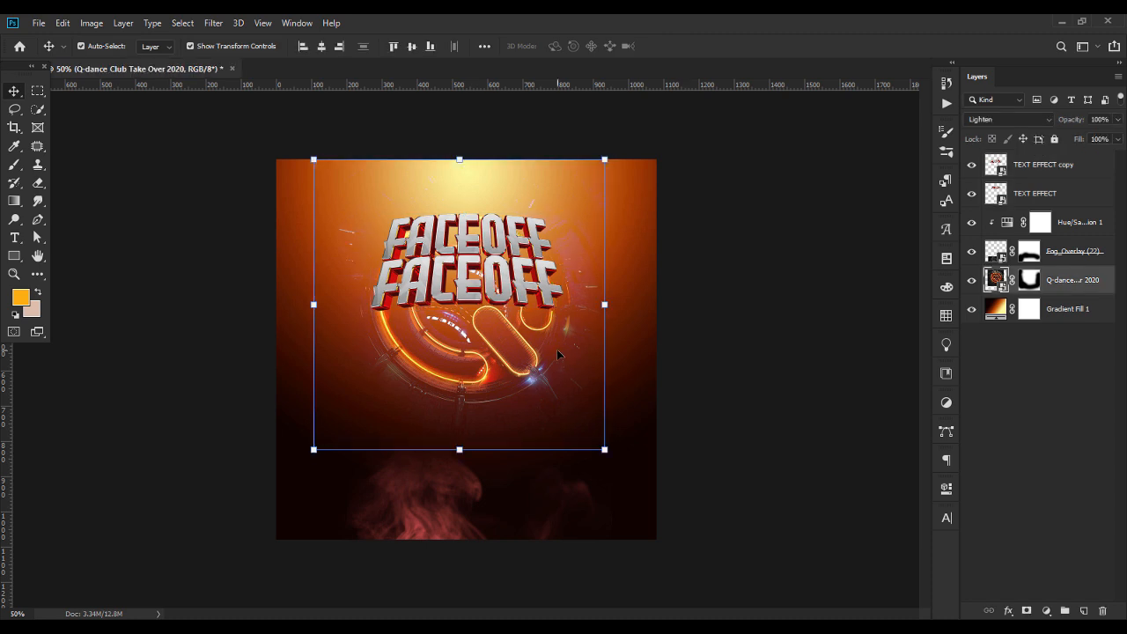
click(824, 390)
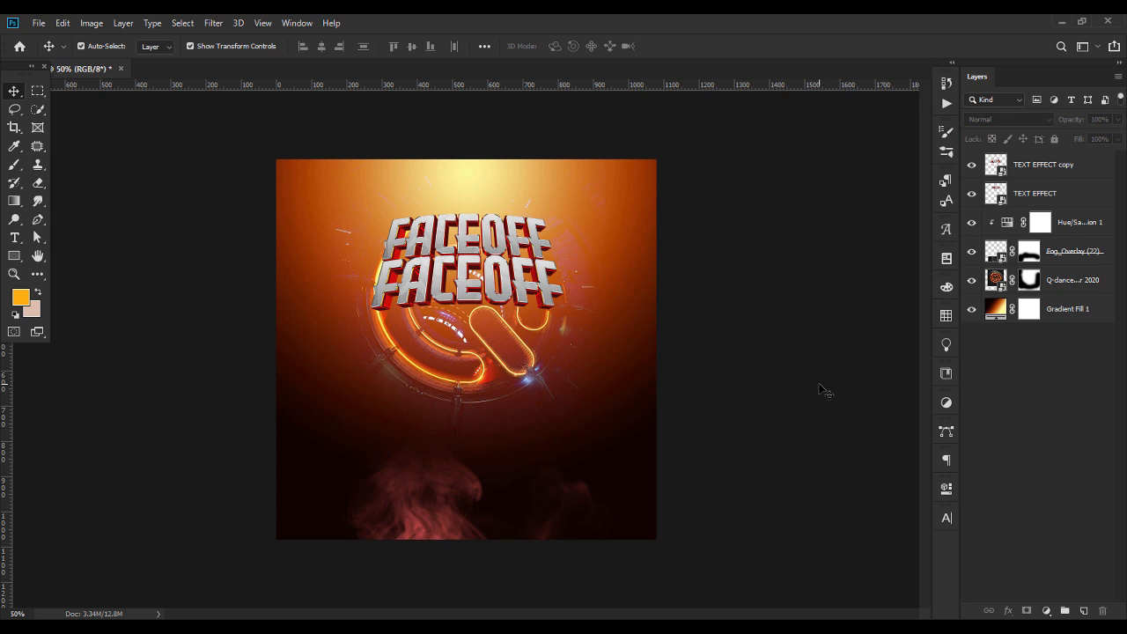
Add an empty layer above TEXT EFFECT copy and set the foreground color to #C91F07
click(1065, 169)
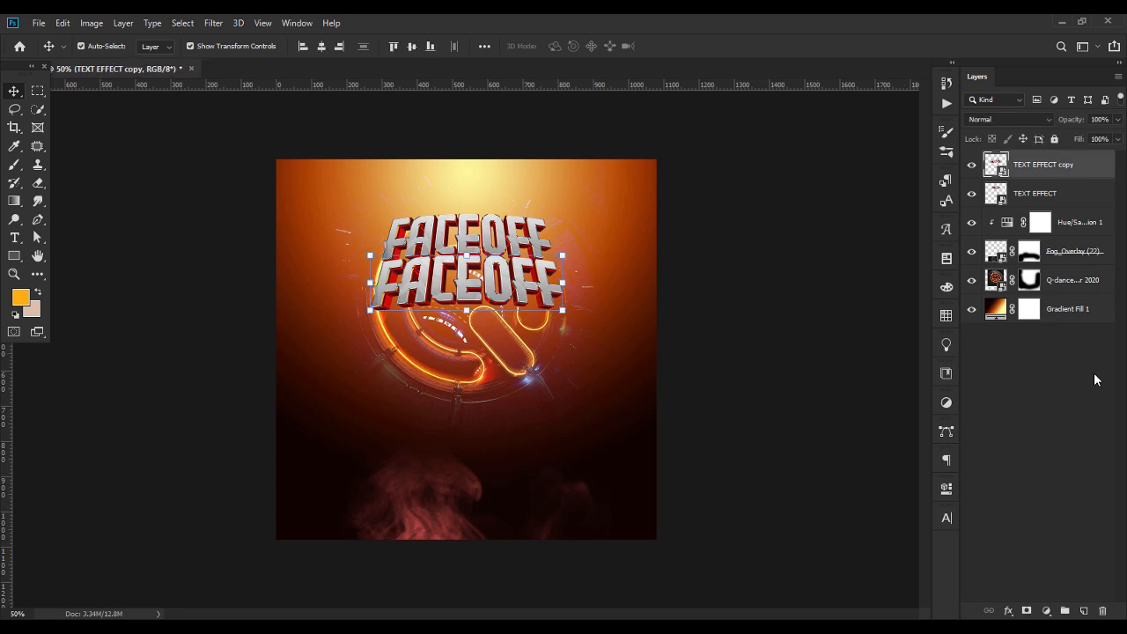
click(1085, 611)
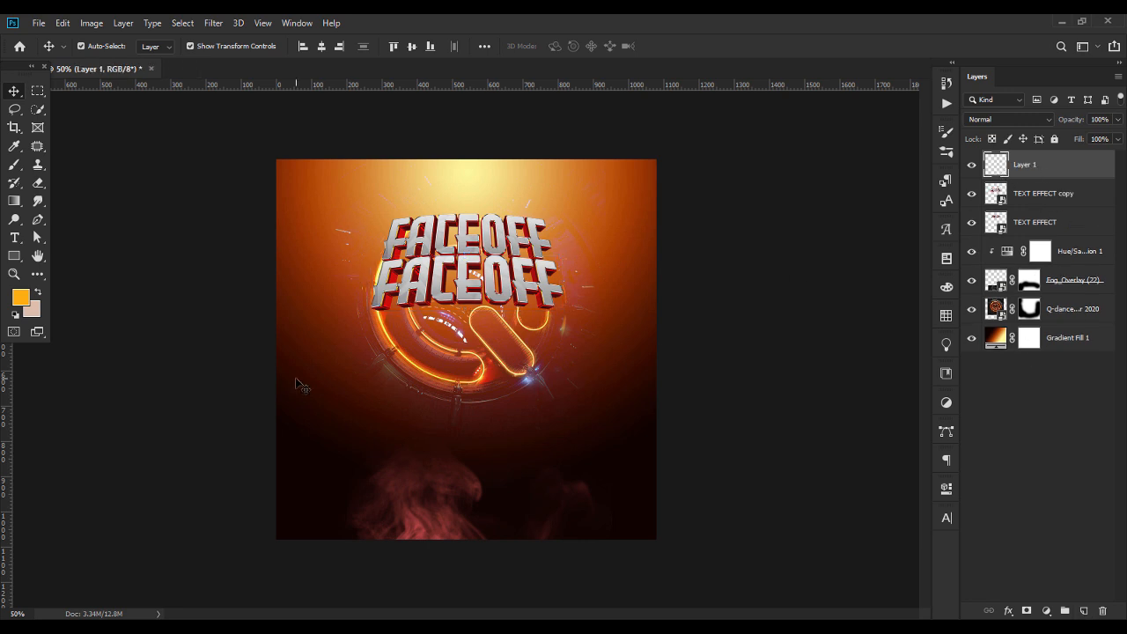
key(i)
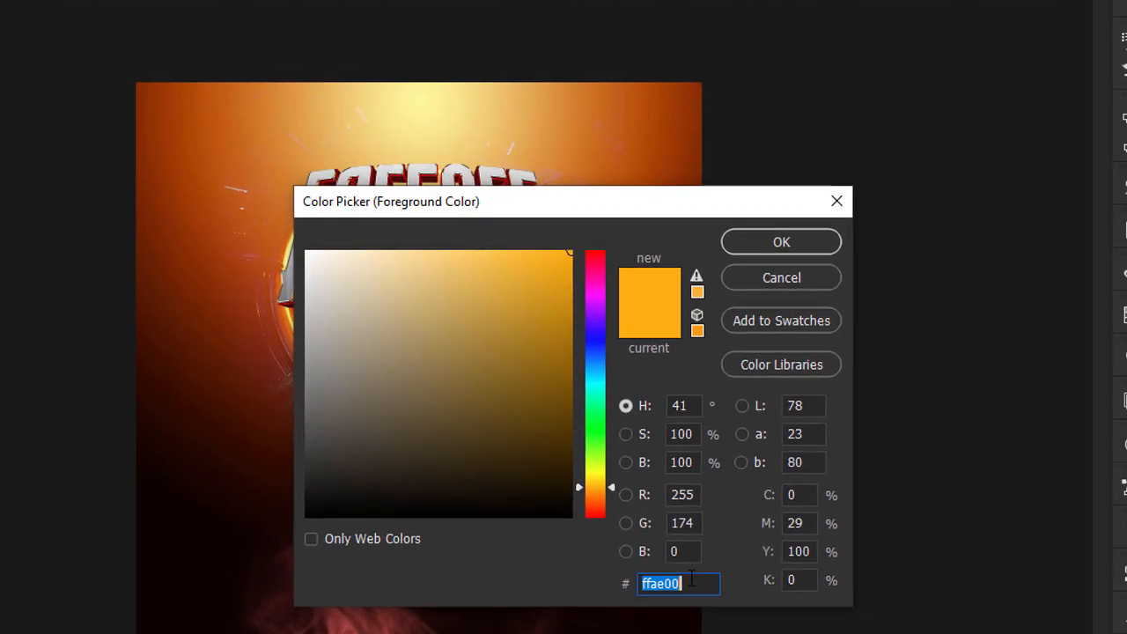
click(650, 493)
double_click(659, 576)
text(C)
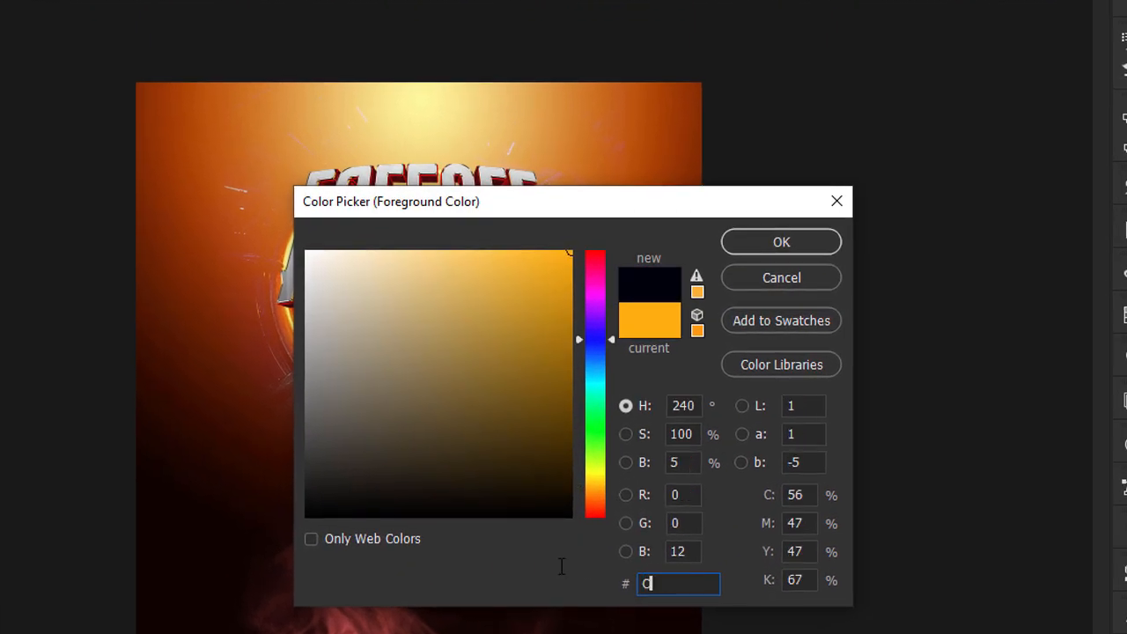
text(91F)
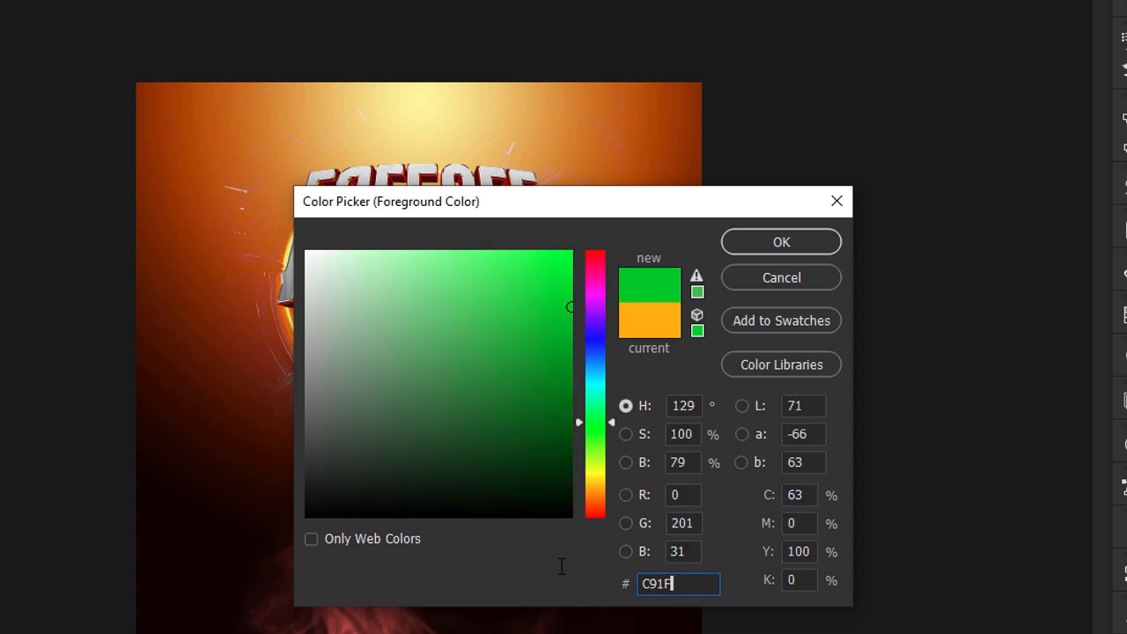
text(0)
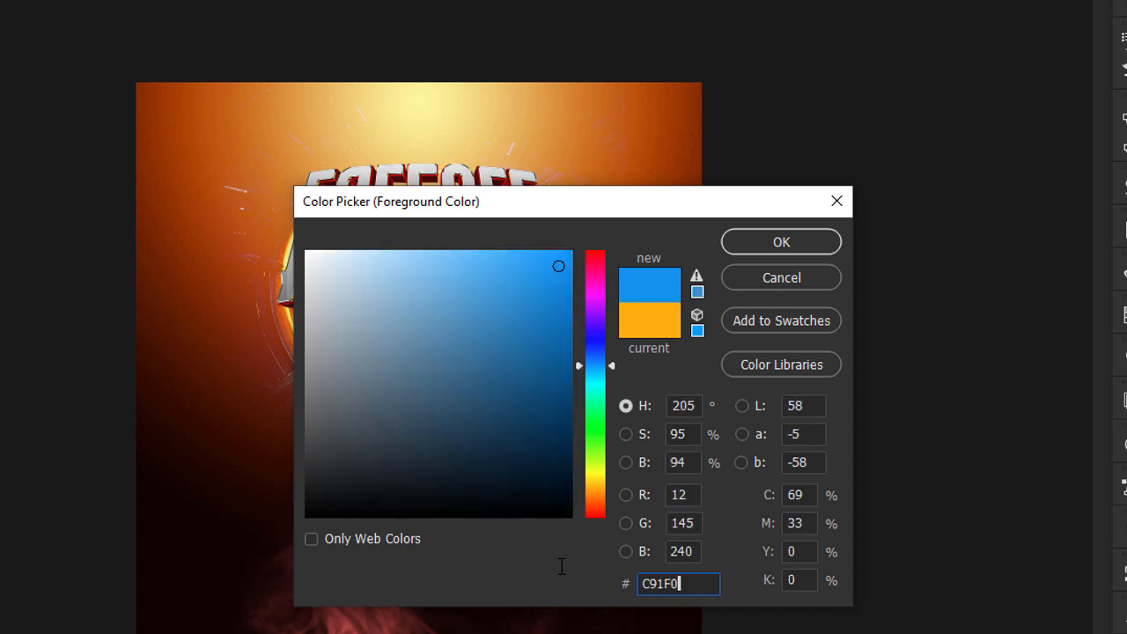
text(7)
key(Return)
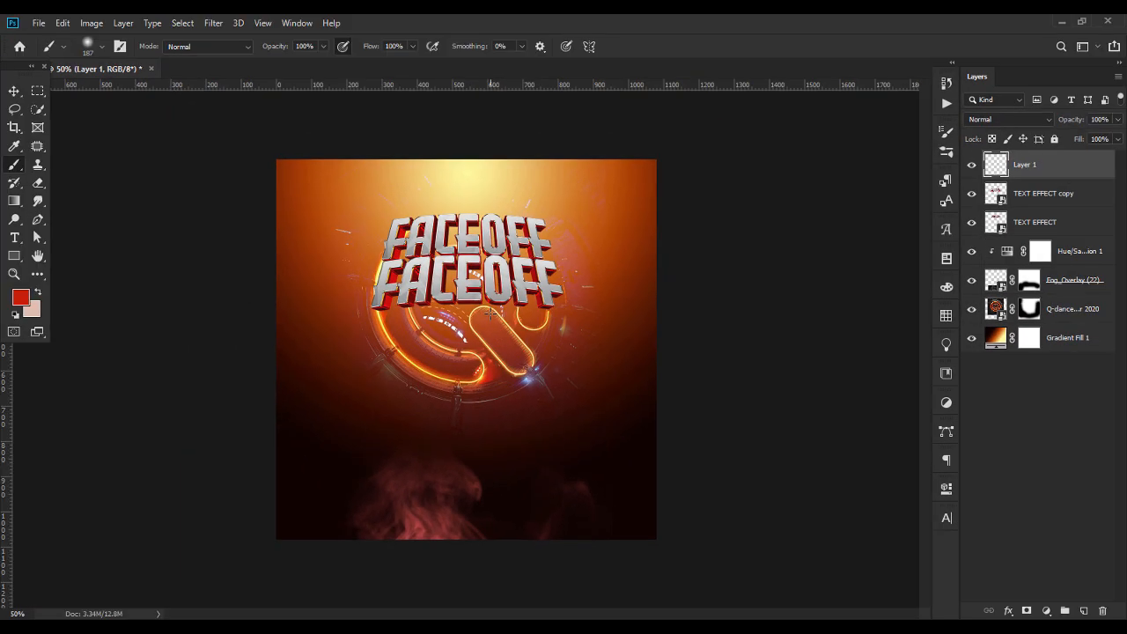
Set the soft brush size to 700 px and paint a single red spot just below the title on Layer 1
click(101, 48)
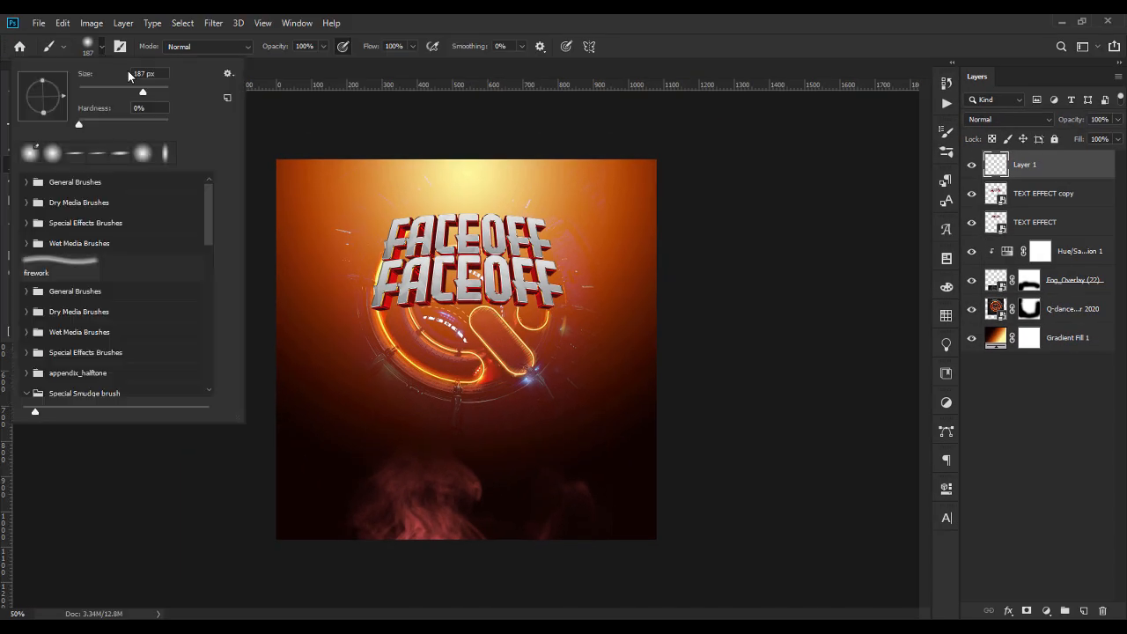
text(500)
key(Return)
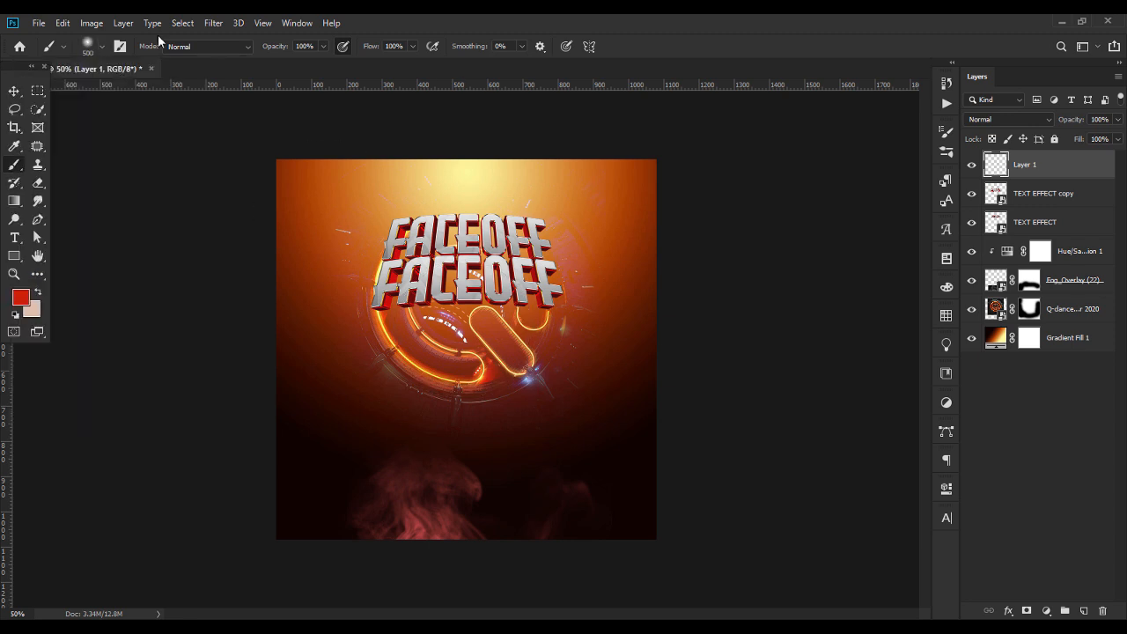
click(97, 47)
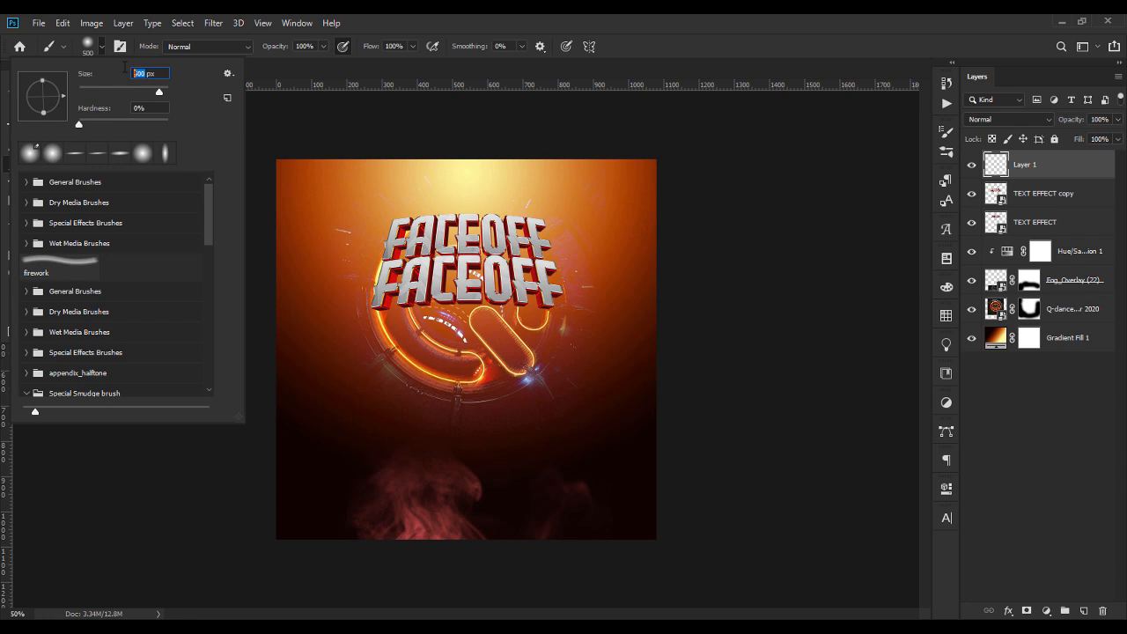
text(700)
key(Return)
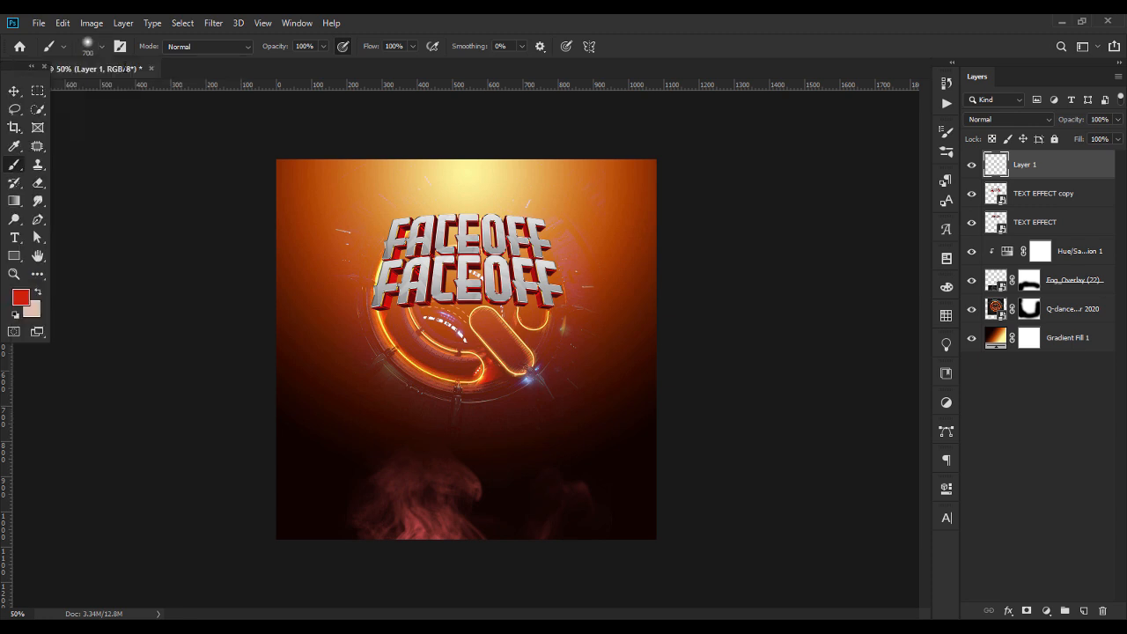
click(484, 338)
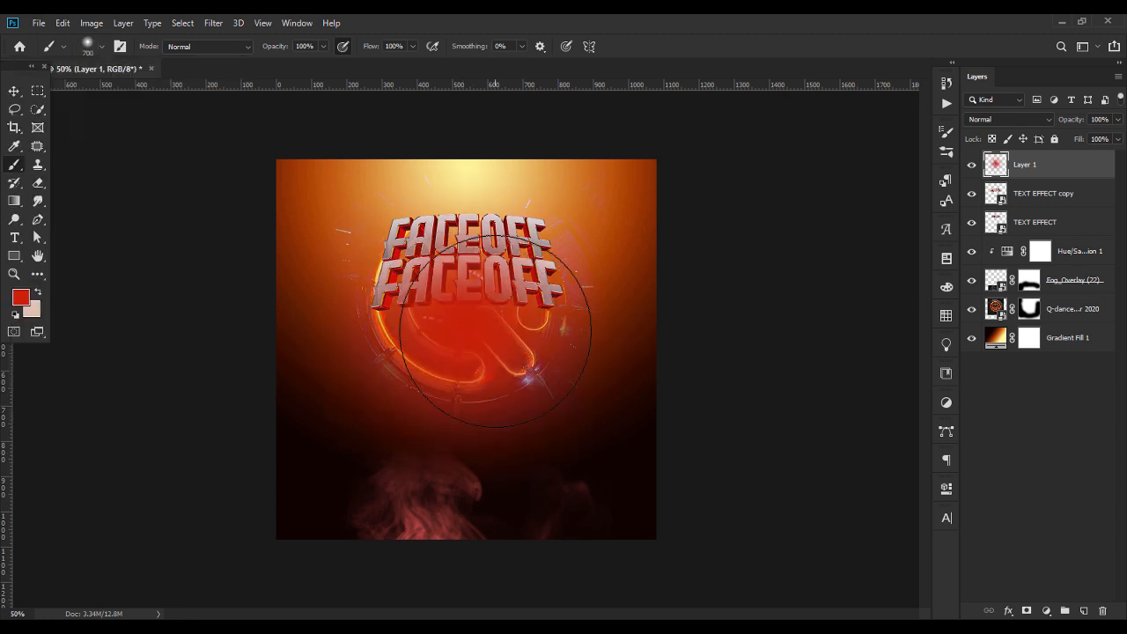
Set the blend mode of Layer 1 to Screen and toggle its visibility to compare the red glow
click(997, 122)
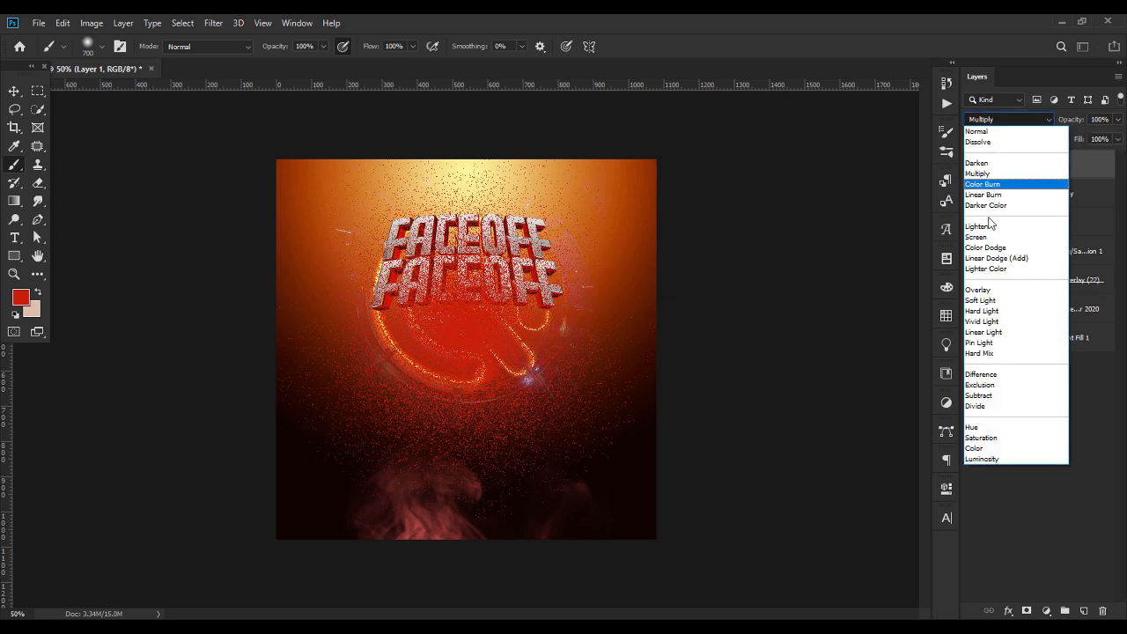
click(979, 237)
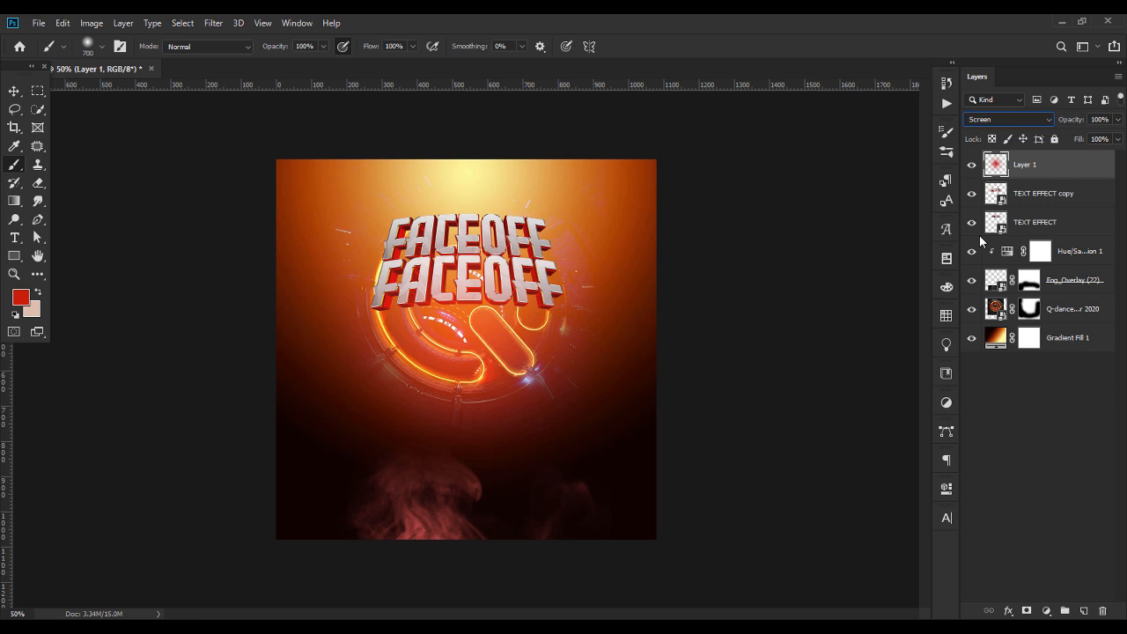
click(972, 165)
click(971, 165)
Add an empty layer above Layer 1 and set the foreground color to #C17A03
click(1084, 612)
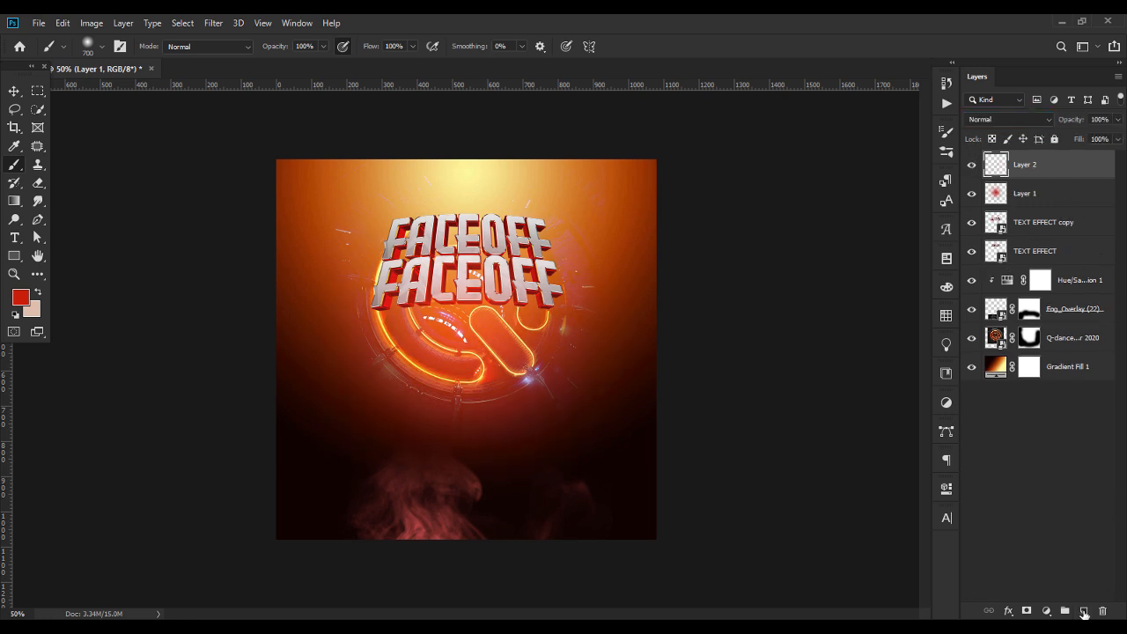
click(20, 298)
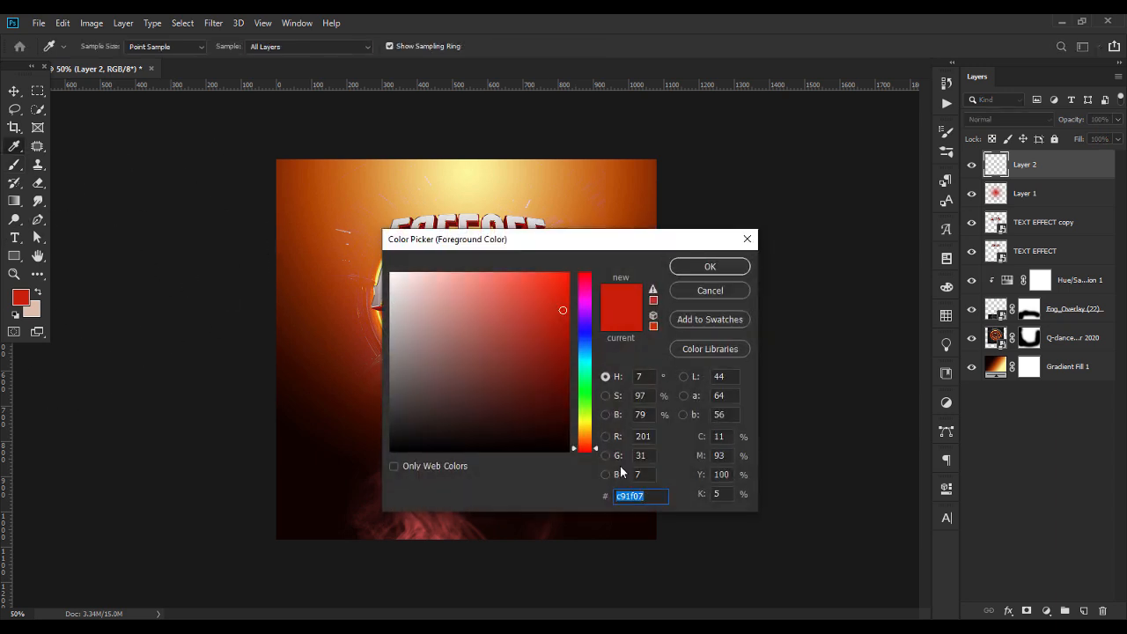
text(c)
text(1)
key(BackSpace)
text(1)
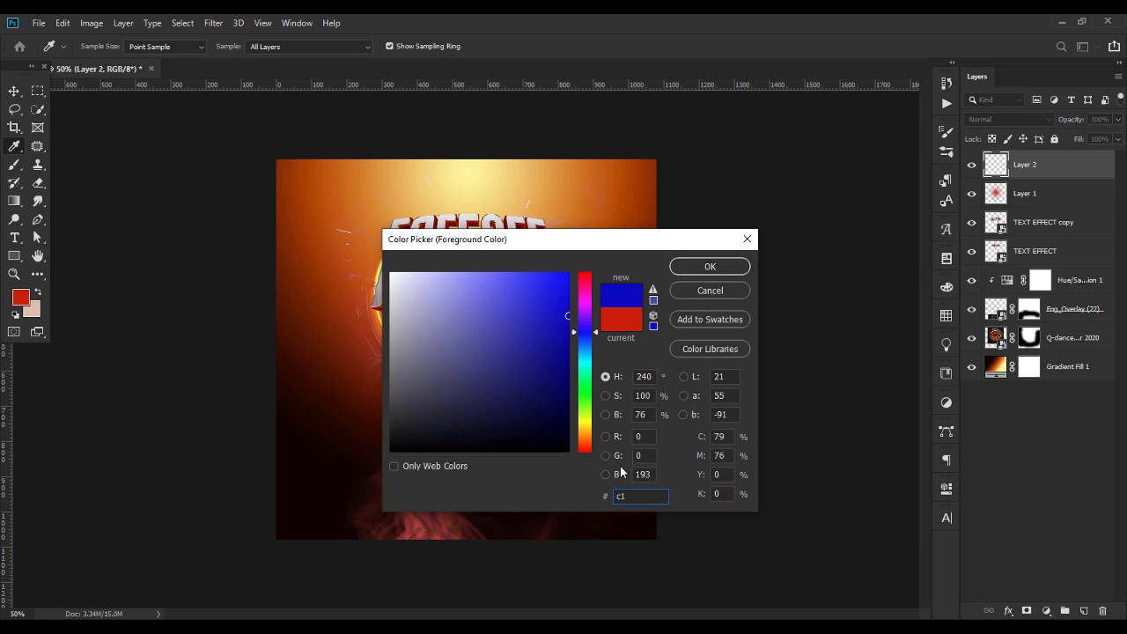
text(7a)
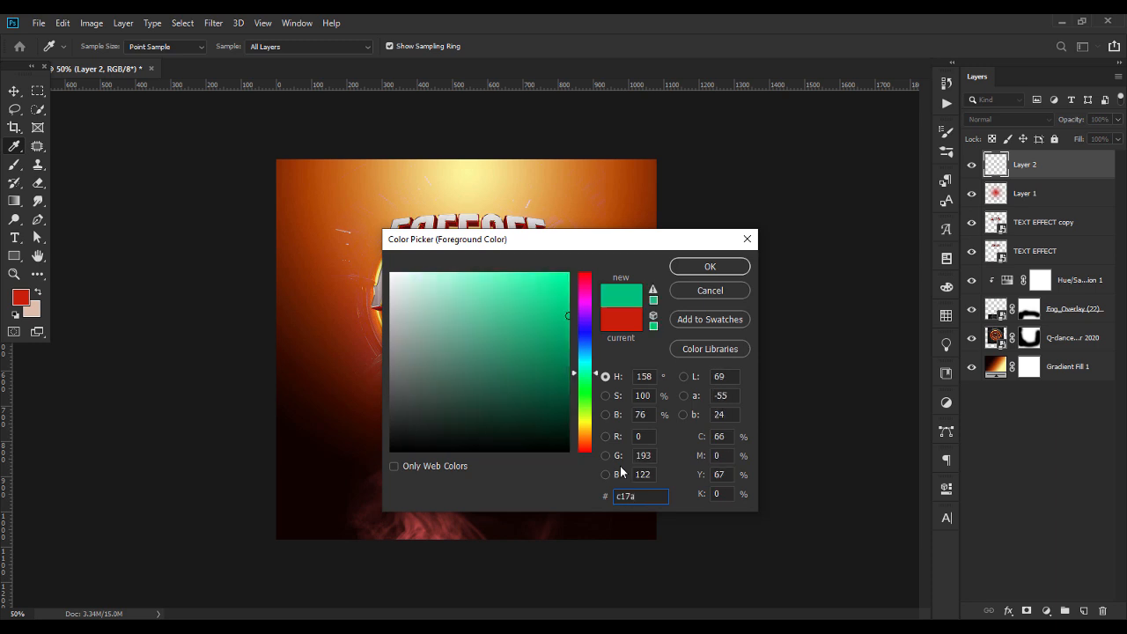
text(03)
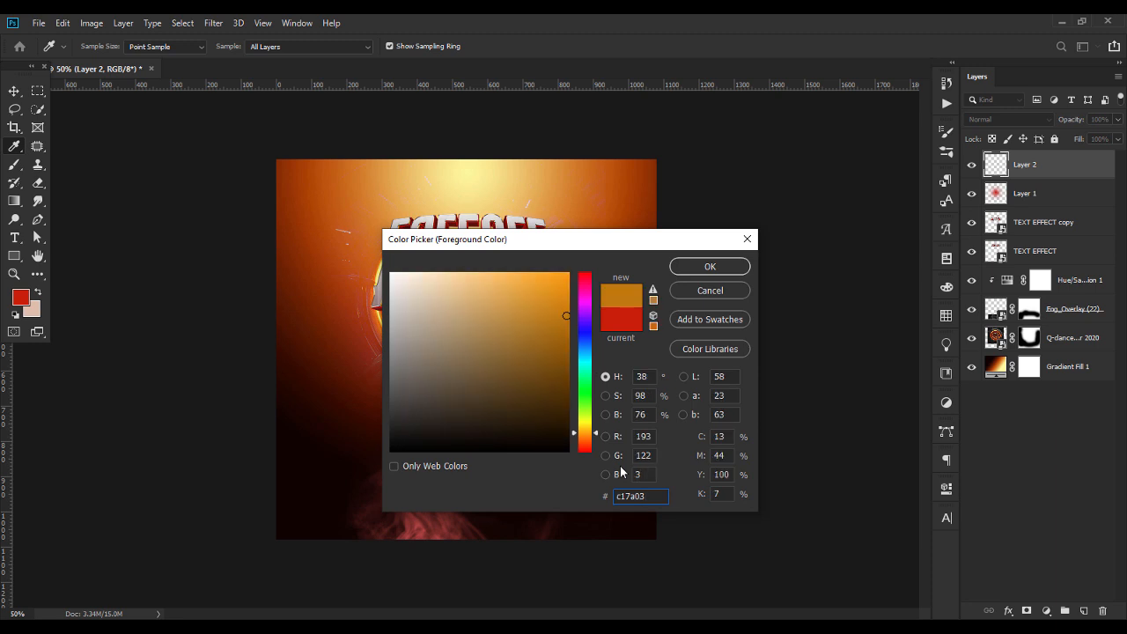
key(Return)
Set the soft brush size to 500 px and paint a single orange spot just below the FACEOFF title on Layer 2
key(b)
click(100, 49)
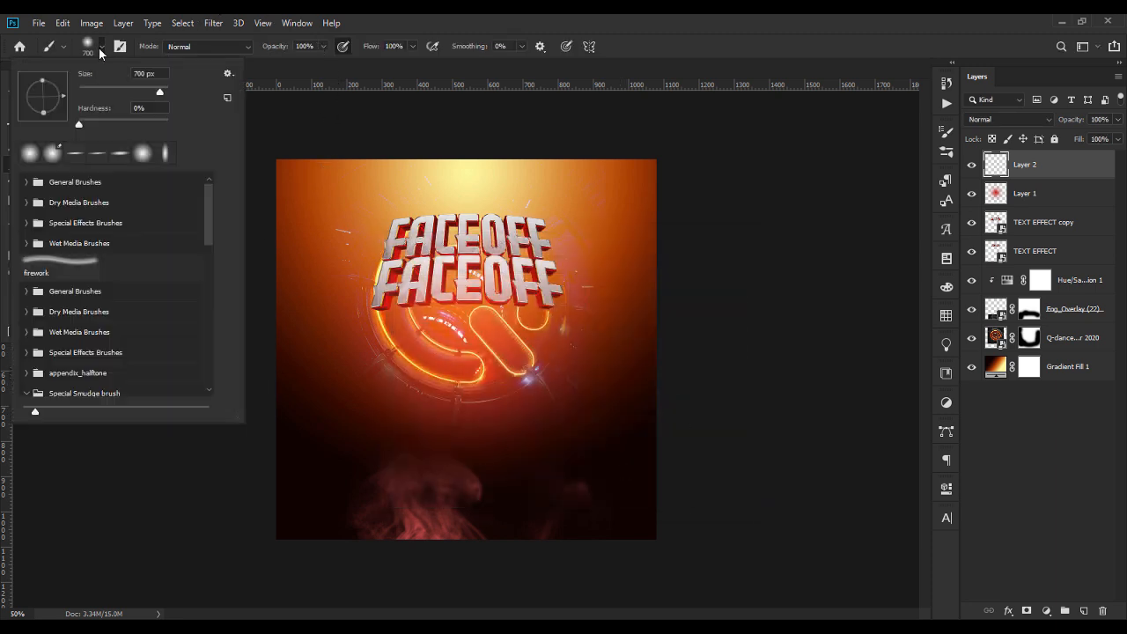
click(141, 73)
text(500)
key(Return)
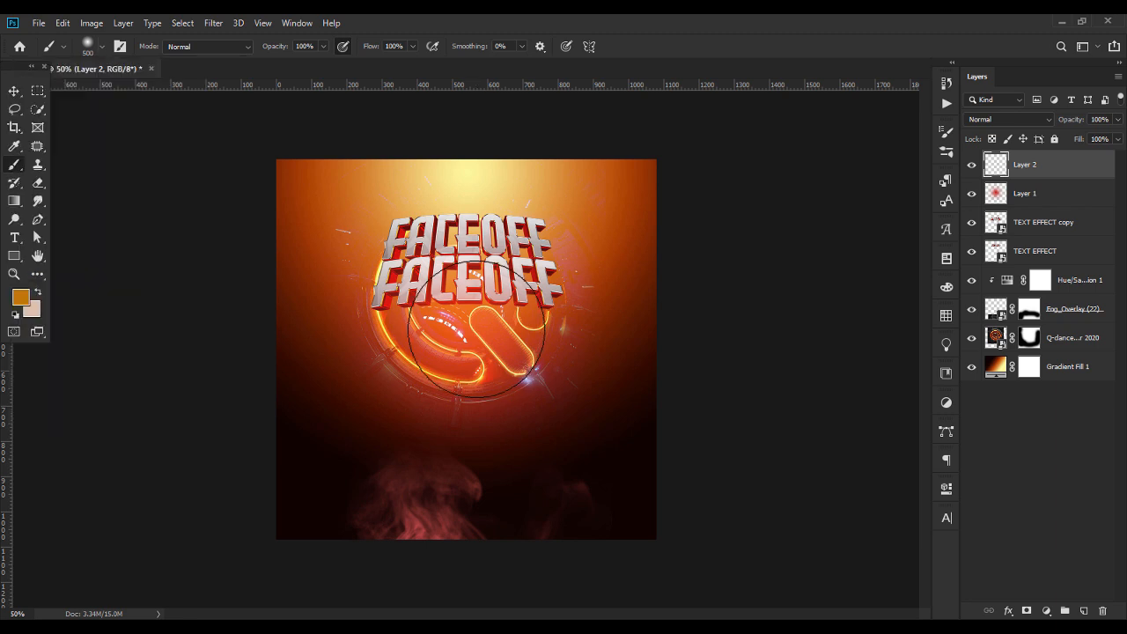
click(465, 327)
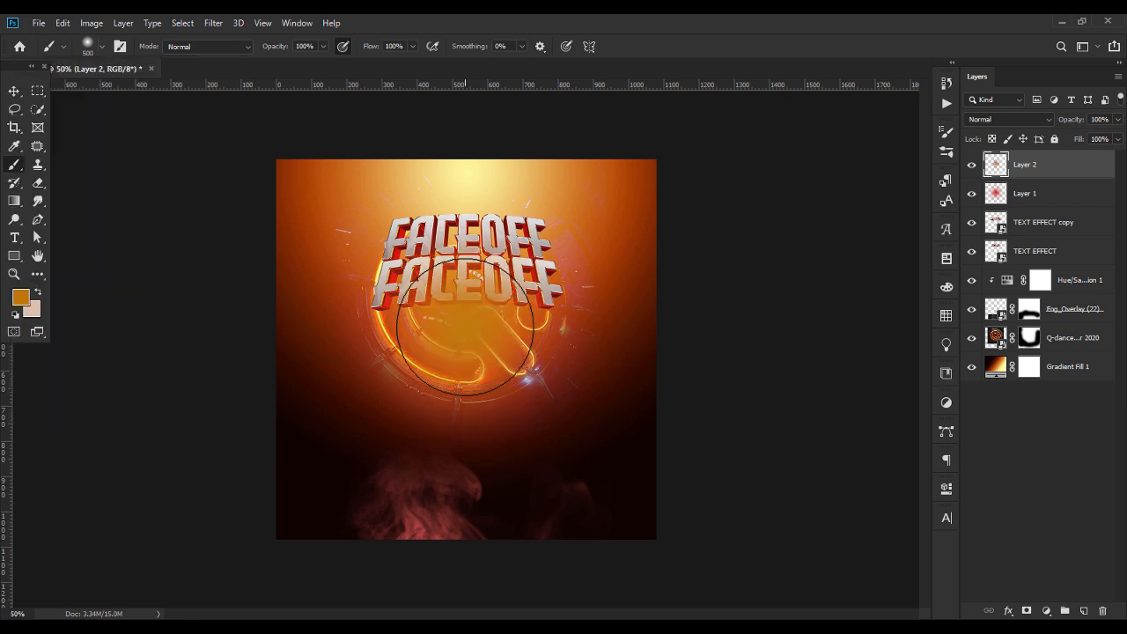
Set the blend mode of Layer 2 to Screen, toggle its visibility to compare the orange glow, and deselect all layers
click(1008, 119)
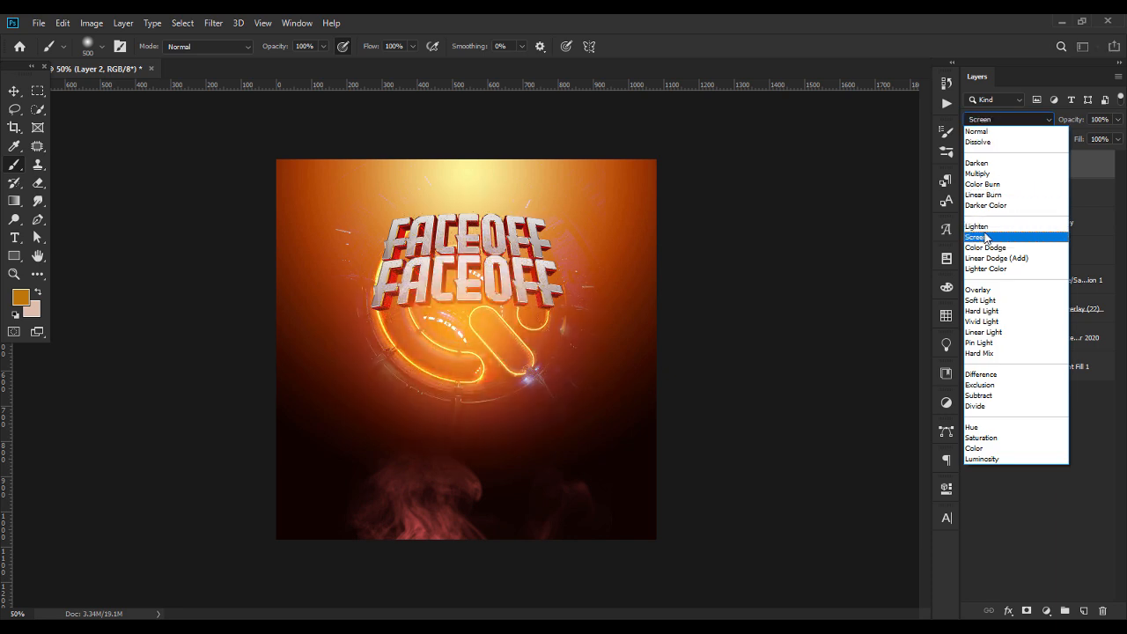
click(984, 237)
click(972, 164)
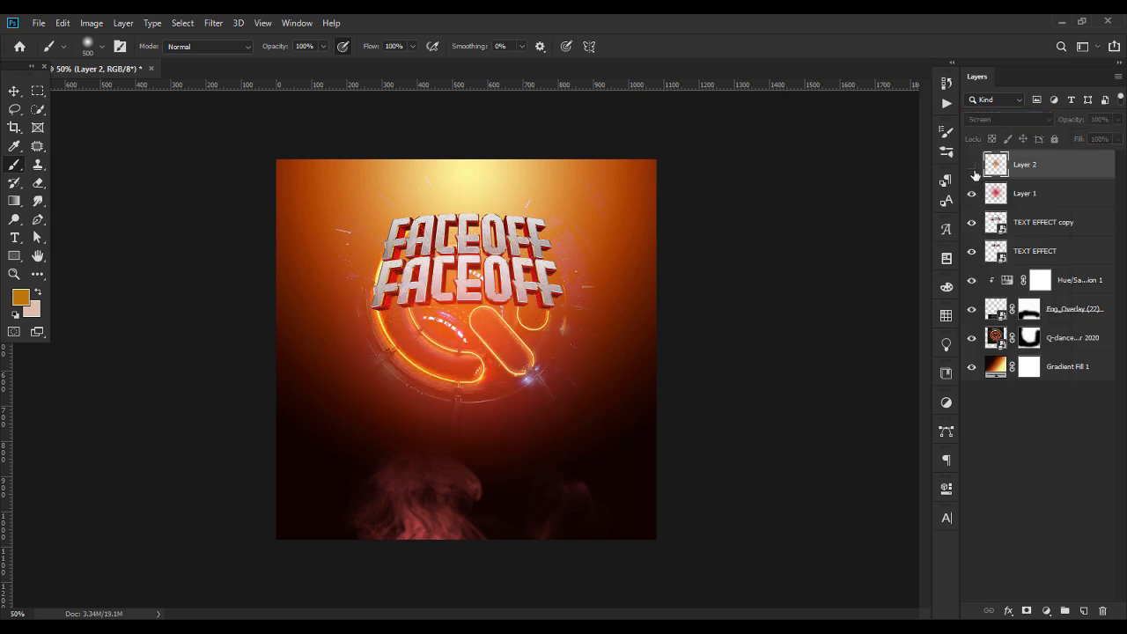
click(973, 166)
click(973, 194)
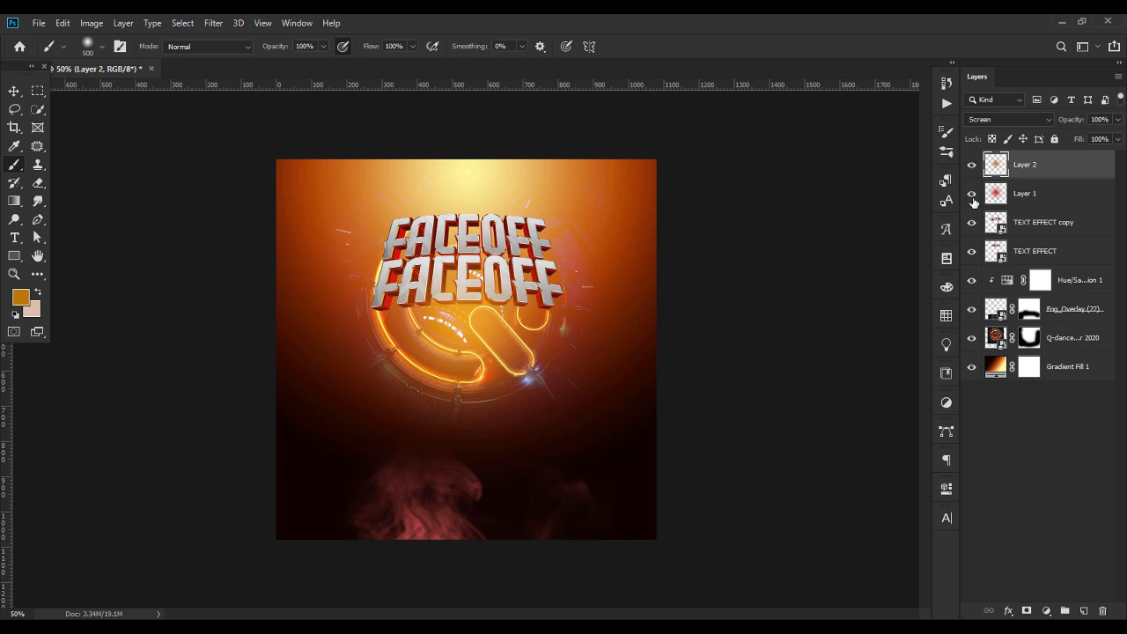
click(12, 92)
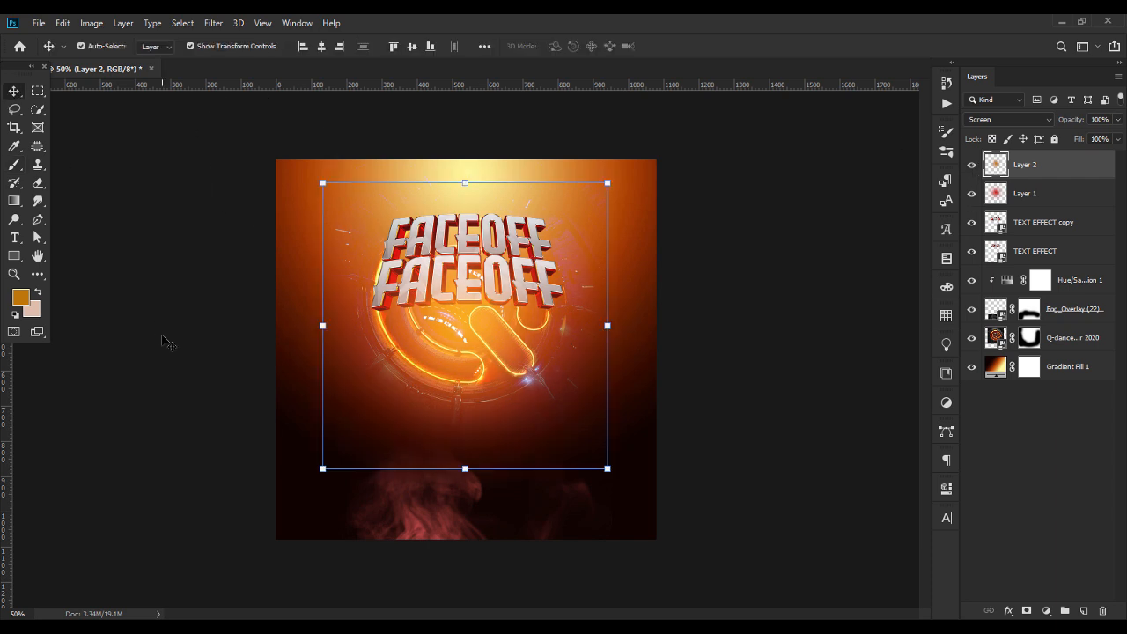
click(166, 341)
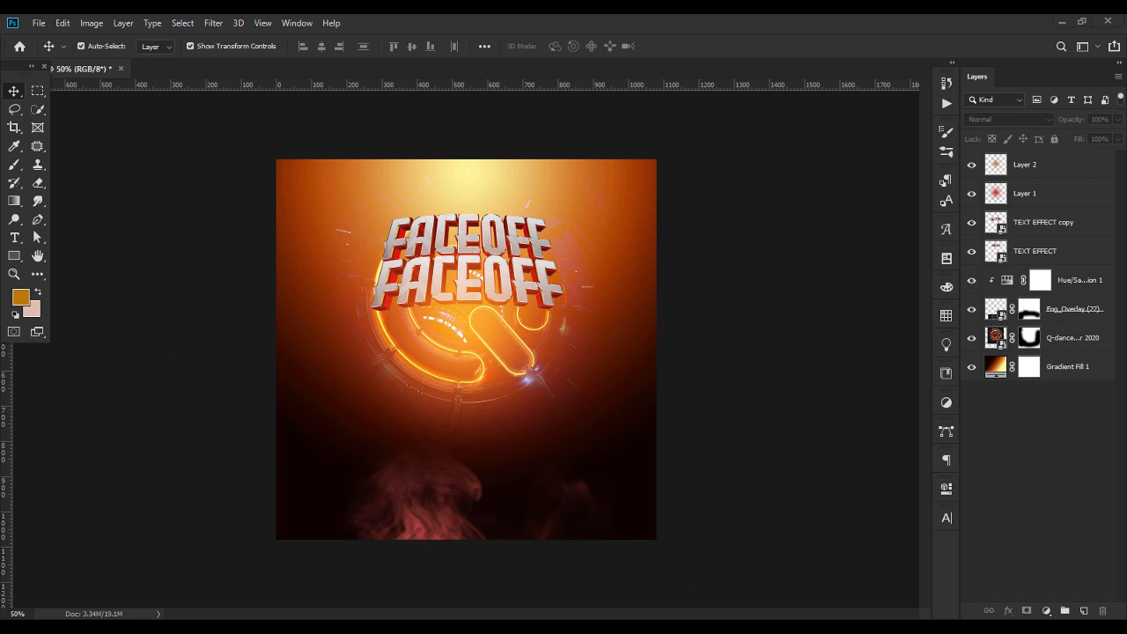
Place the tower-1 light tower image in the flyer, scaled down along the upper-left edge and partly outside the canvas
key(alt+Tab)
drag(642, 128, 316, 286)
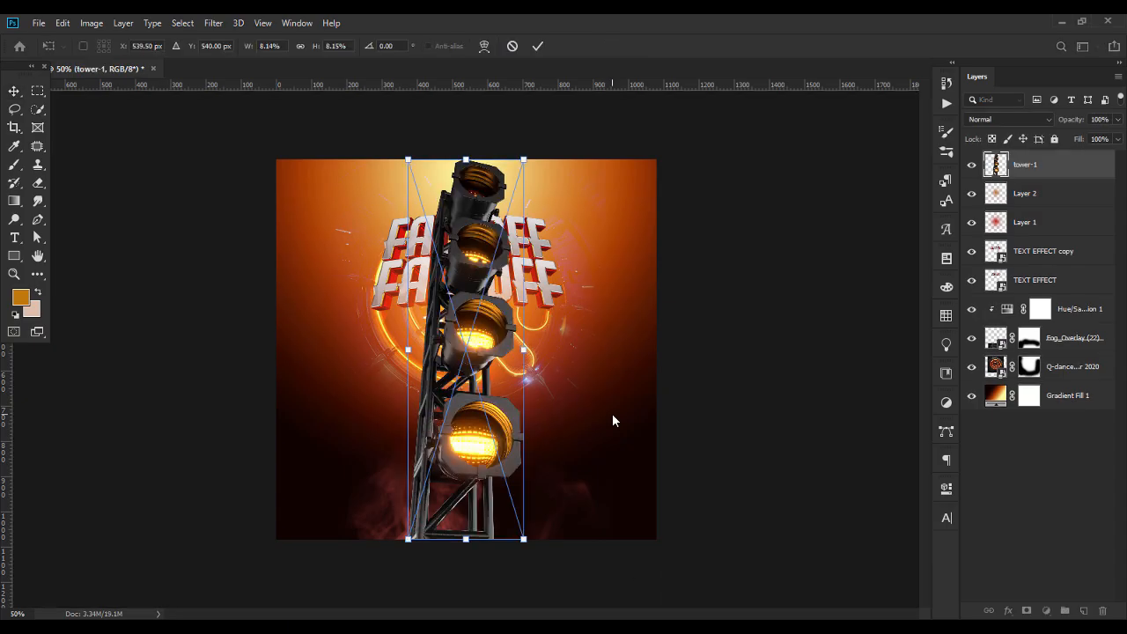
key(Return)
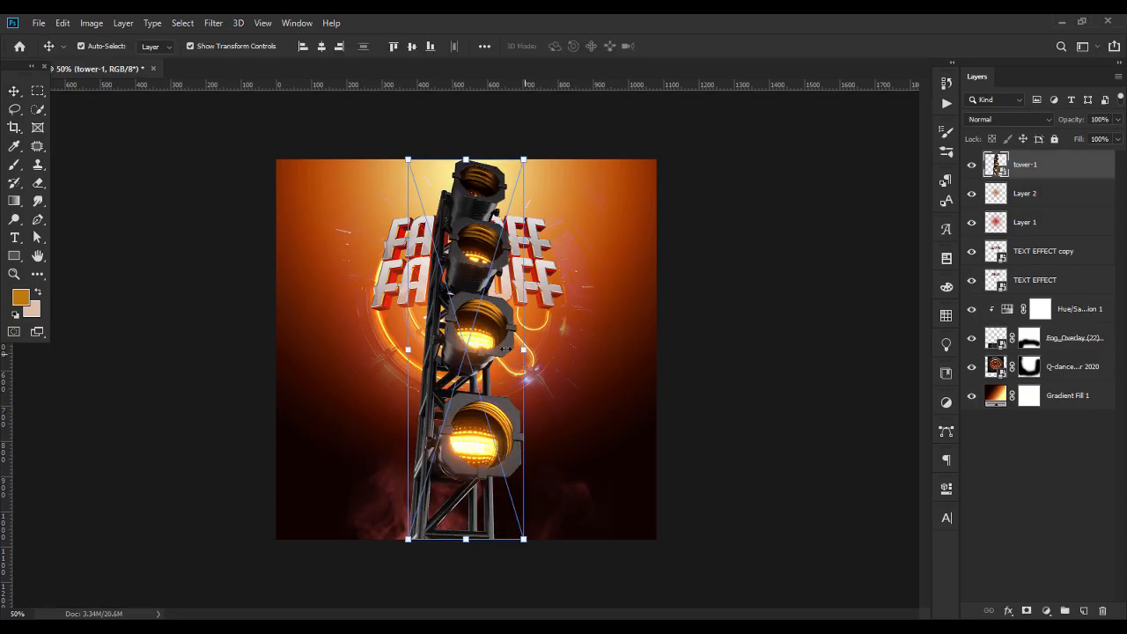
drag(523, 350, 490, 344)
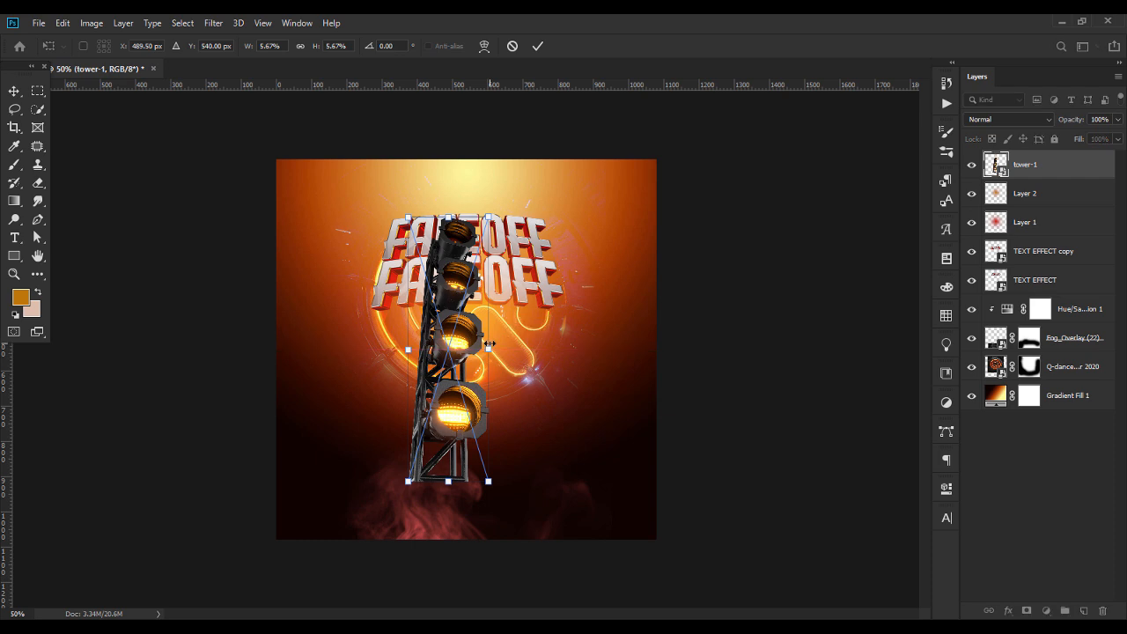
key(Return)
drag(451, 353, 340, 270)
drag(331, 267, 372, 271)
key(Return)
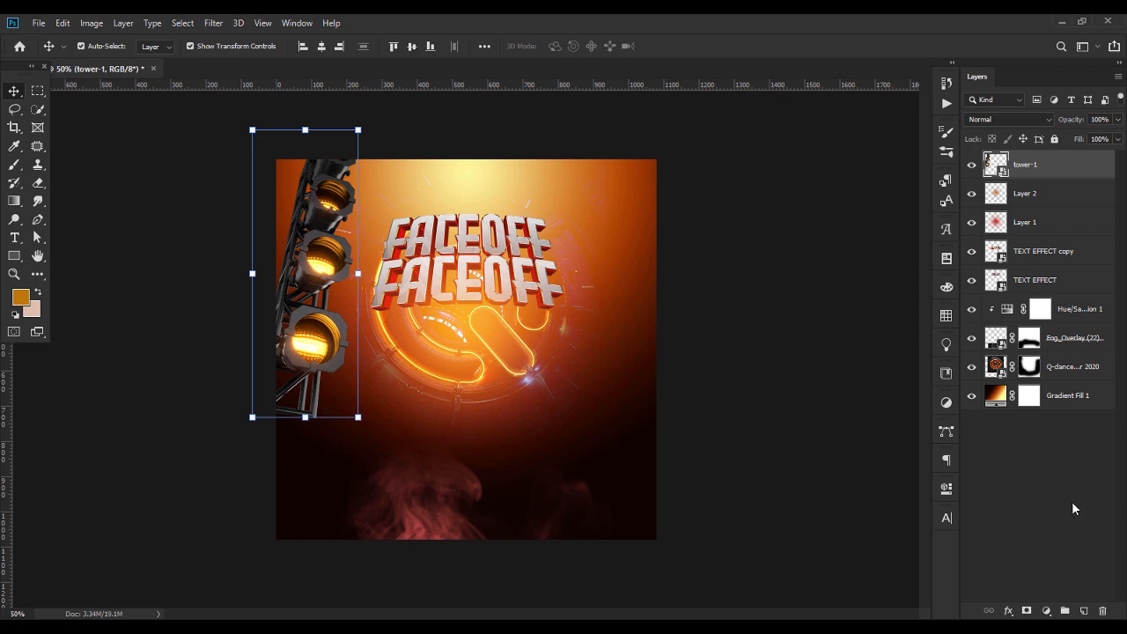
Add a layer mask to tower-1, fade its lower end with a 495 px soft eraser, and nudge the tower slightly up and left
click(1027, 610)
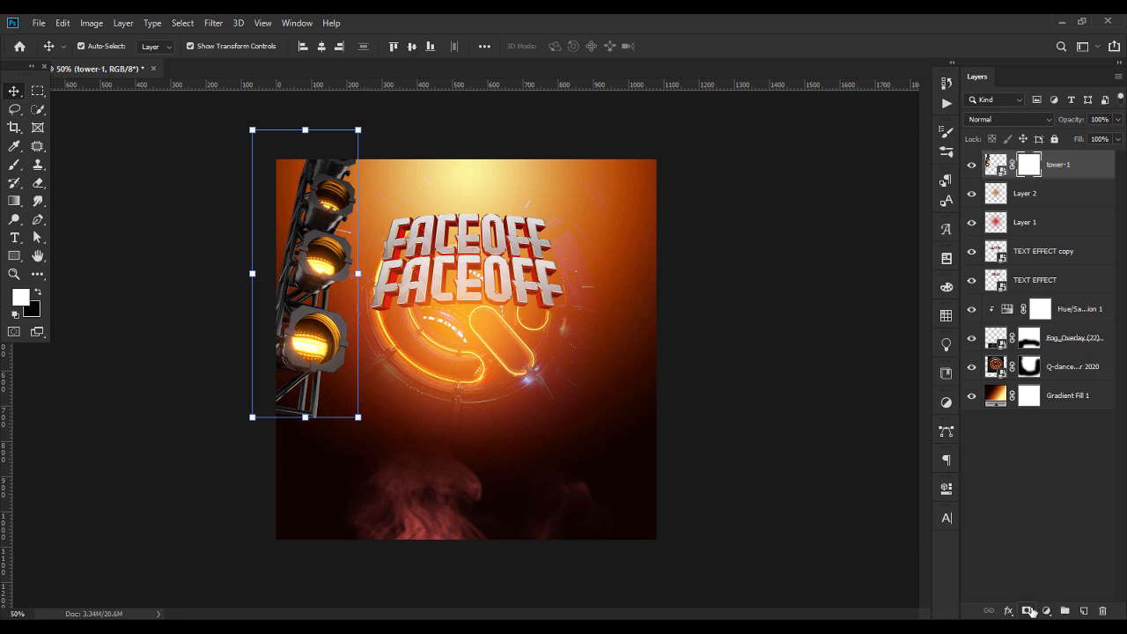
click(37, 185)
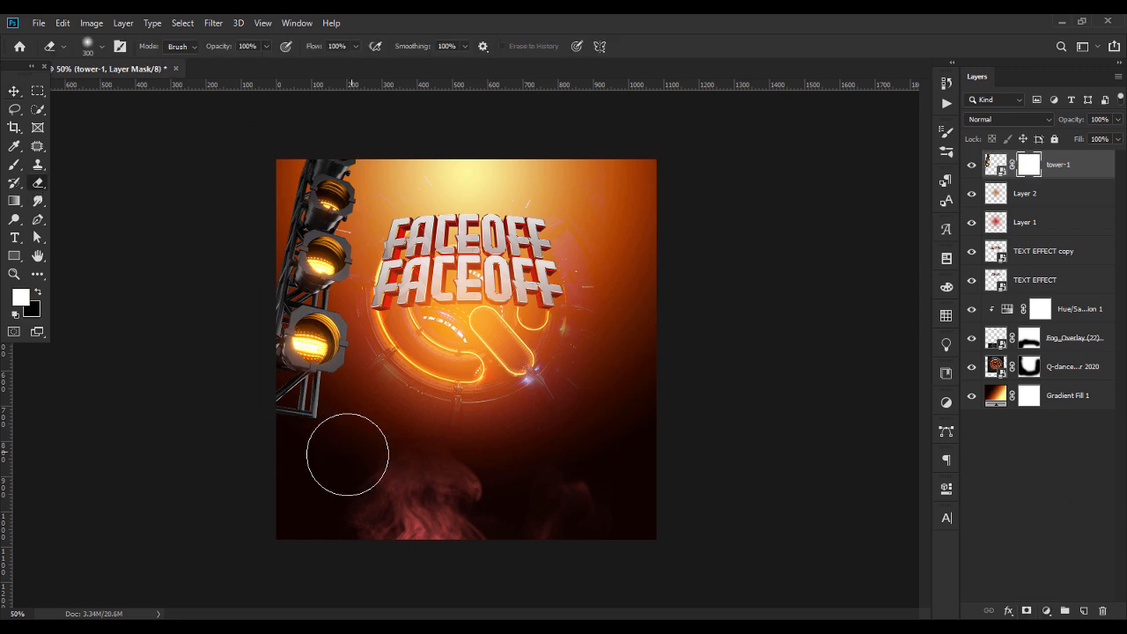
click(98, 46)
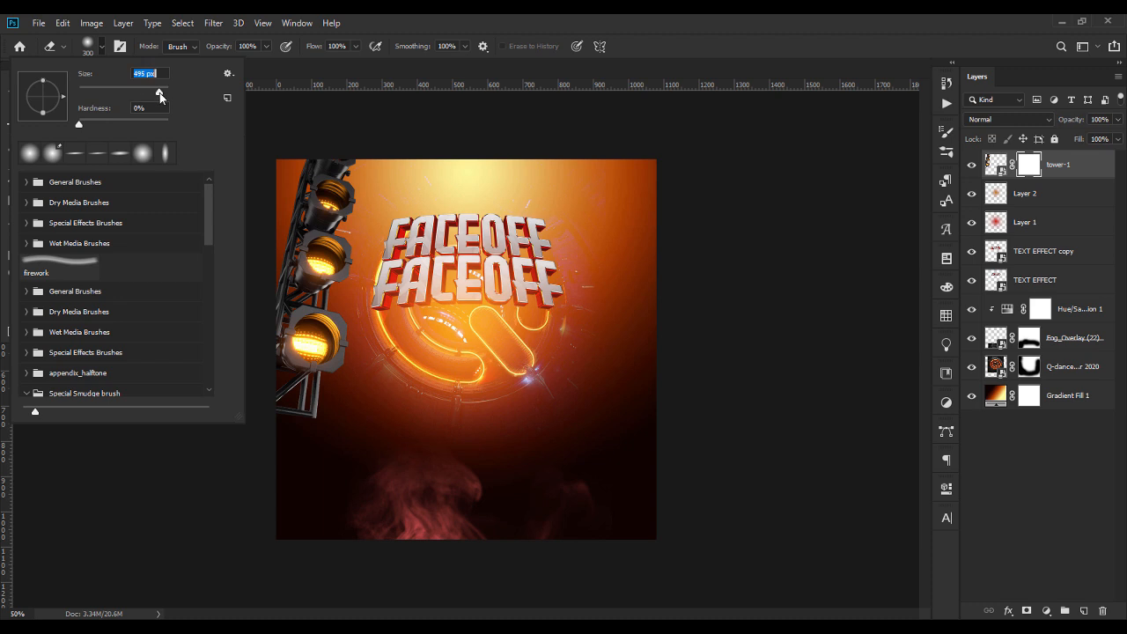
click(283, 411)
mouse_move(275, 403)
mouse_down()
mouse_move(320, 405)
mouse_move(280, 391)
mouse_up()
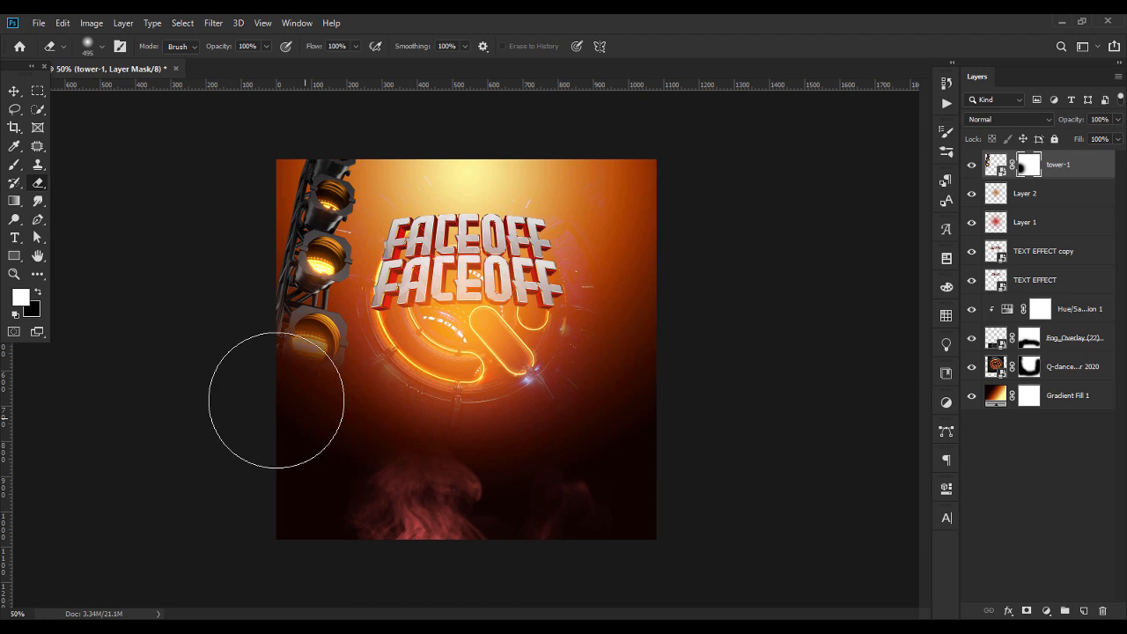
click(14, 92)
drag(334, 212, 315, 199)
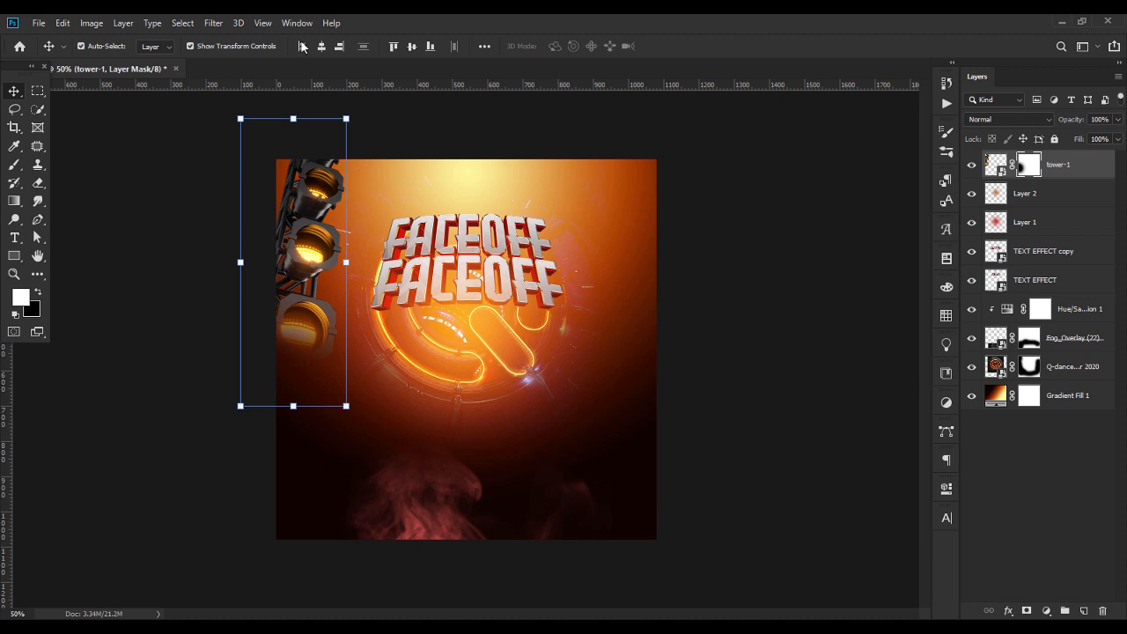
Apply a Gaussian Blur with a radius of 2.3 pixels to the tower-1 layer mask
click(214, 24)
mouse_move(249, 198)
click(407, 251)
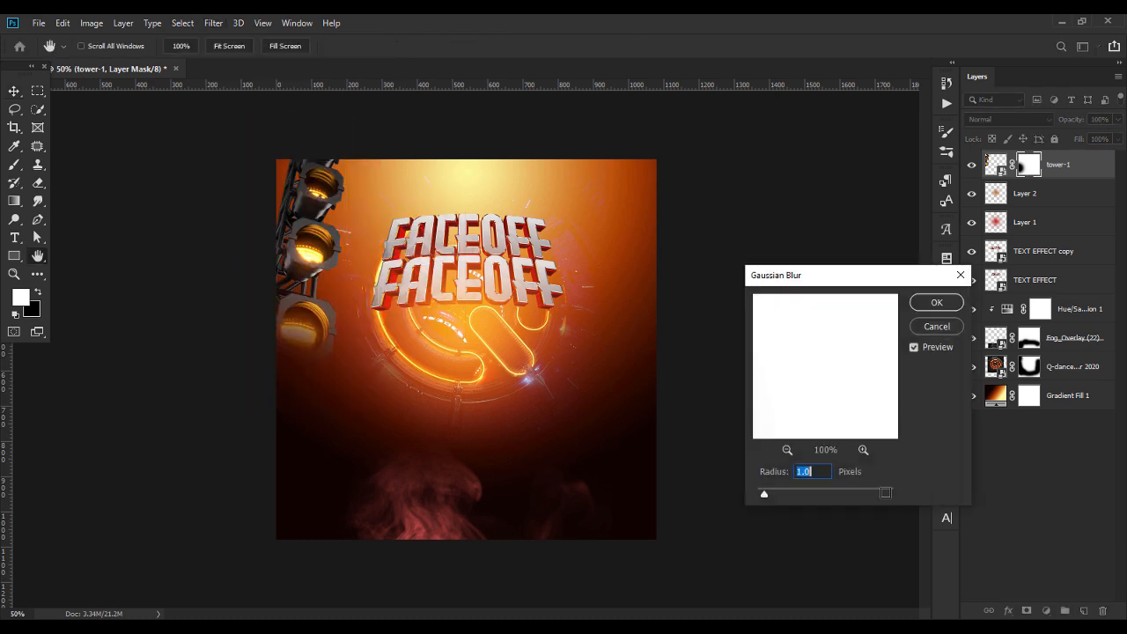
text(2.3)
key(Return)
key(v)
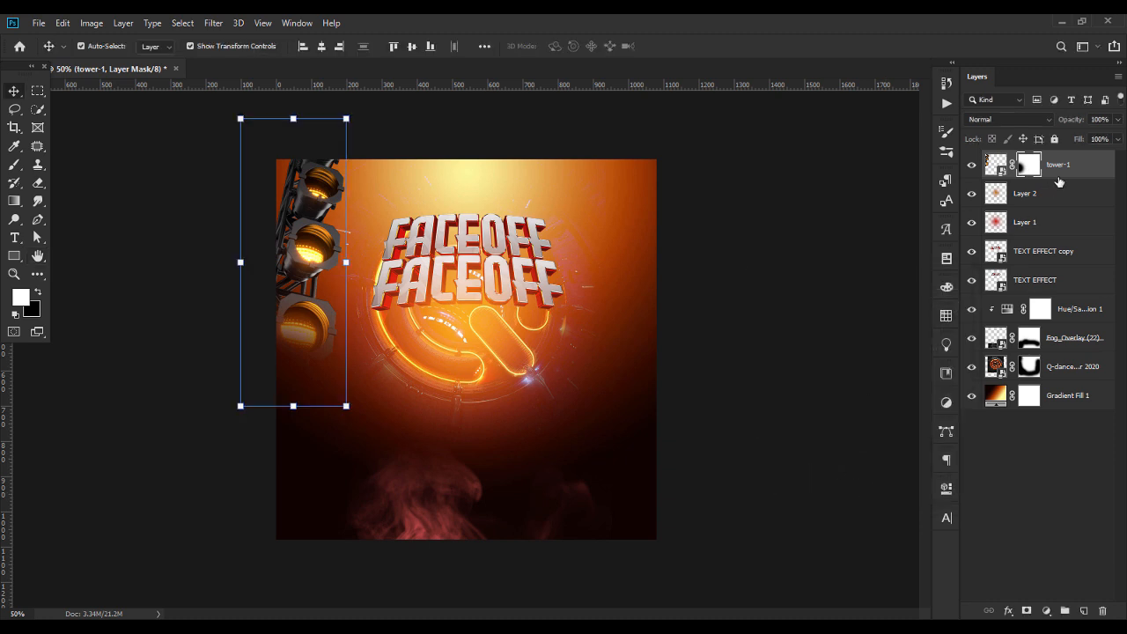
Apply a Gaussian Blur smart filter with a radius of 2.3 pixels to the tower-1 image itself
click(1004, 166)
click(213, 23)
click(242, 38)
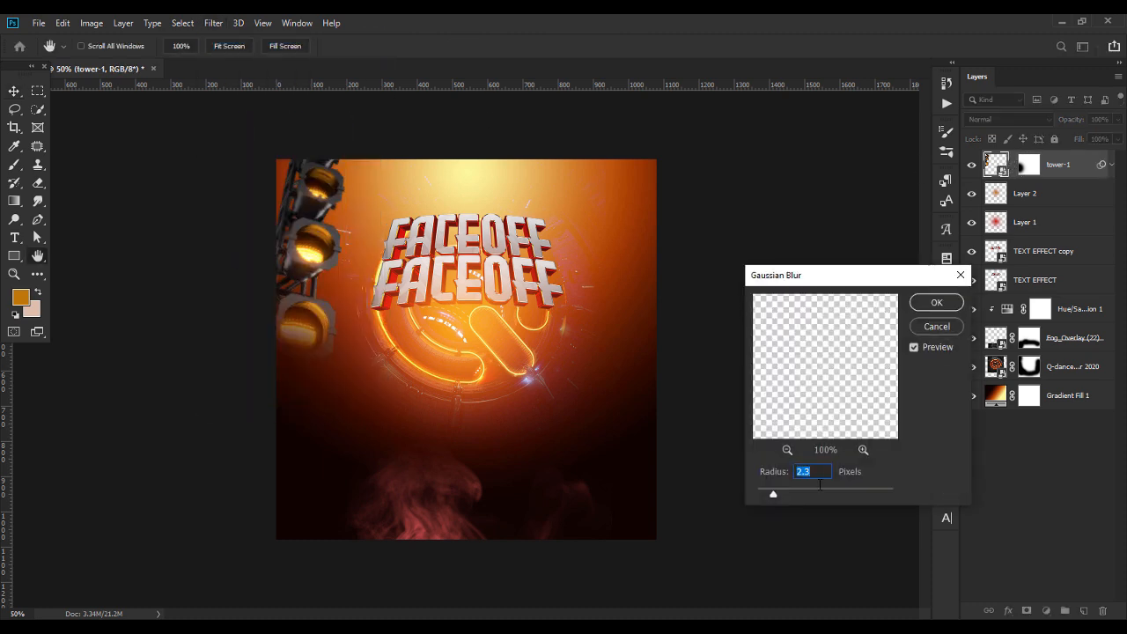
key(Return)
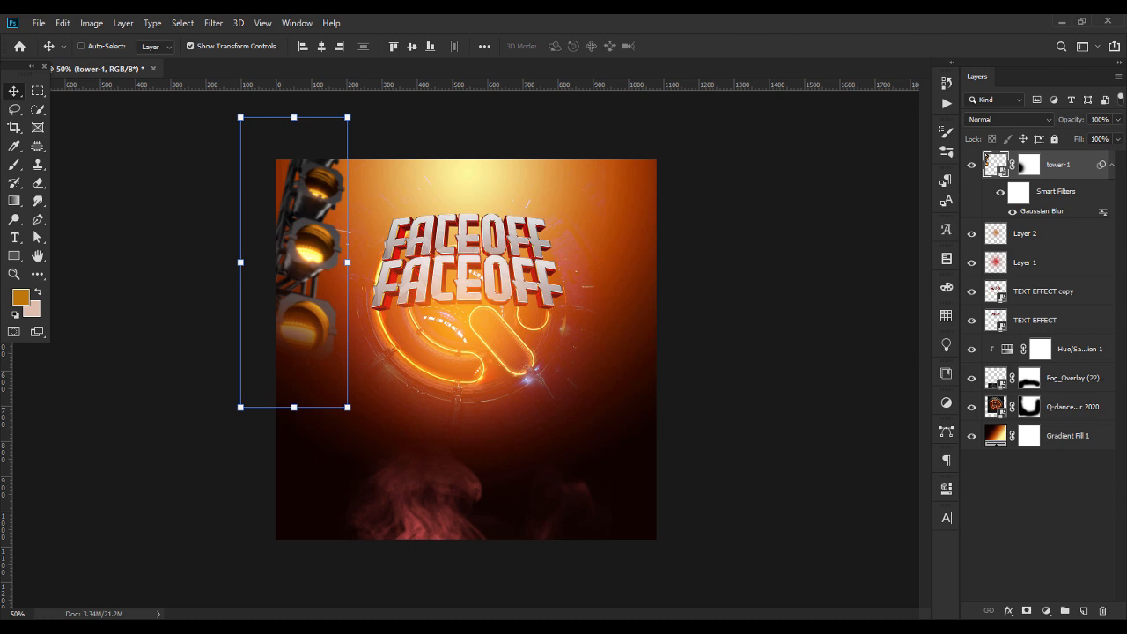
Duplicate the tower-1 layer, flip the copy horizontally, and place it along the flyer's right edge
key(ctrl+j)
key(ctrl+t)
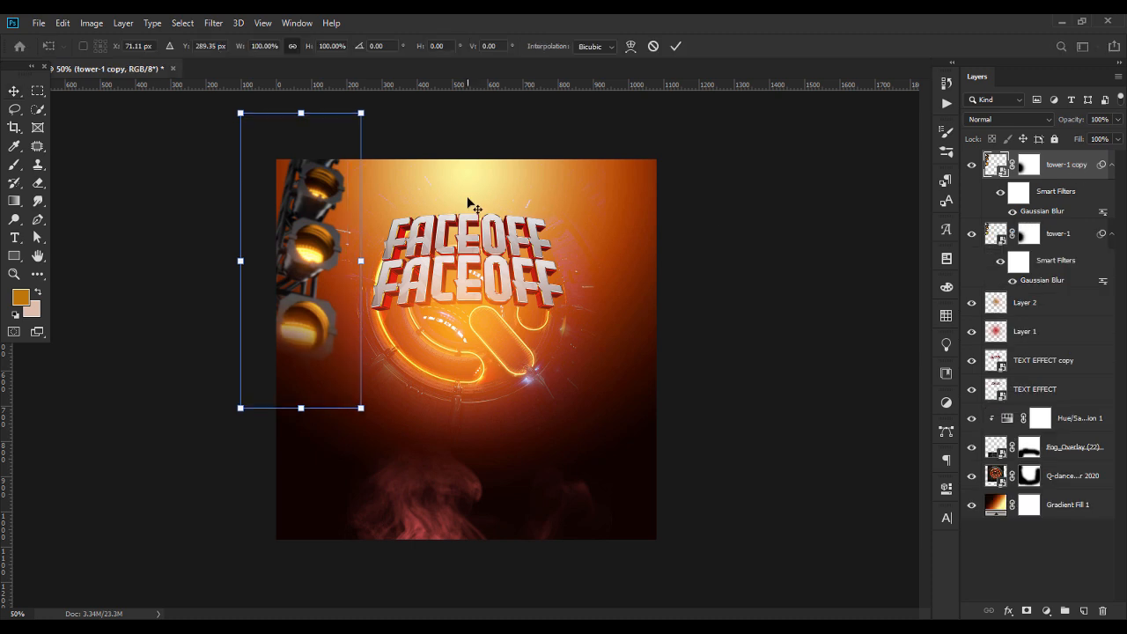
right_click(286, 240)
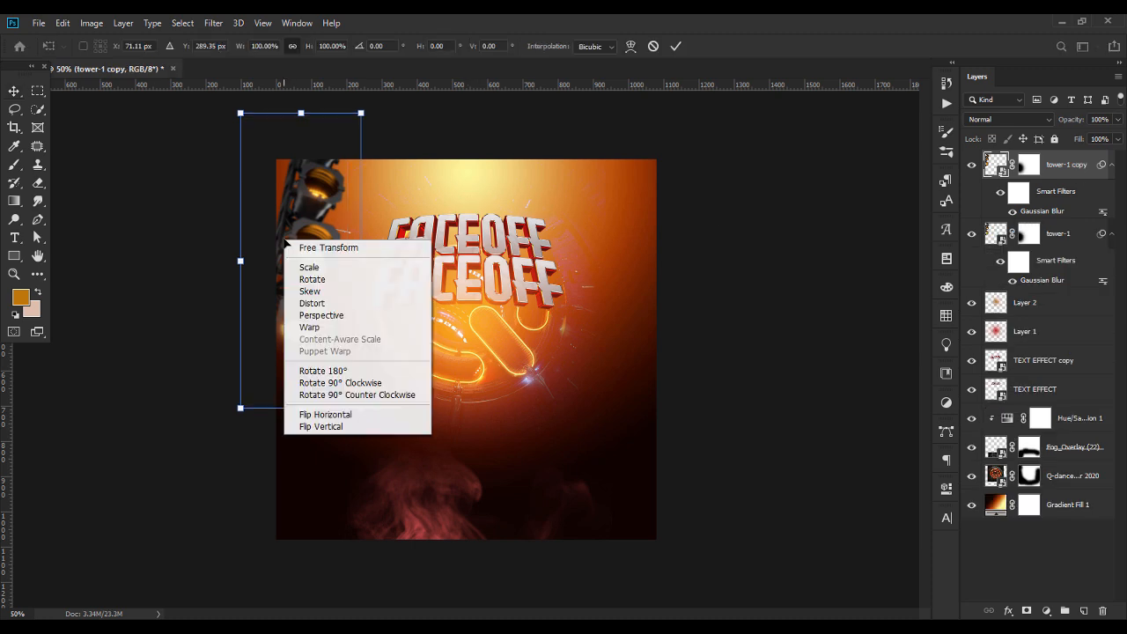
click(359, 414)
drag(318, 242, 649, 243)
key(Return)
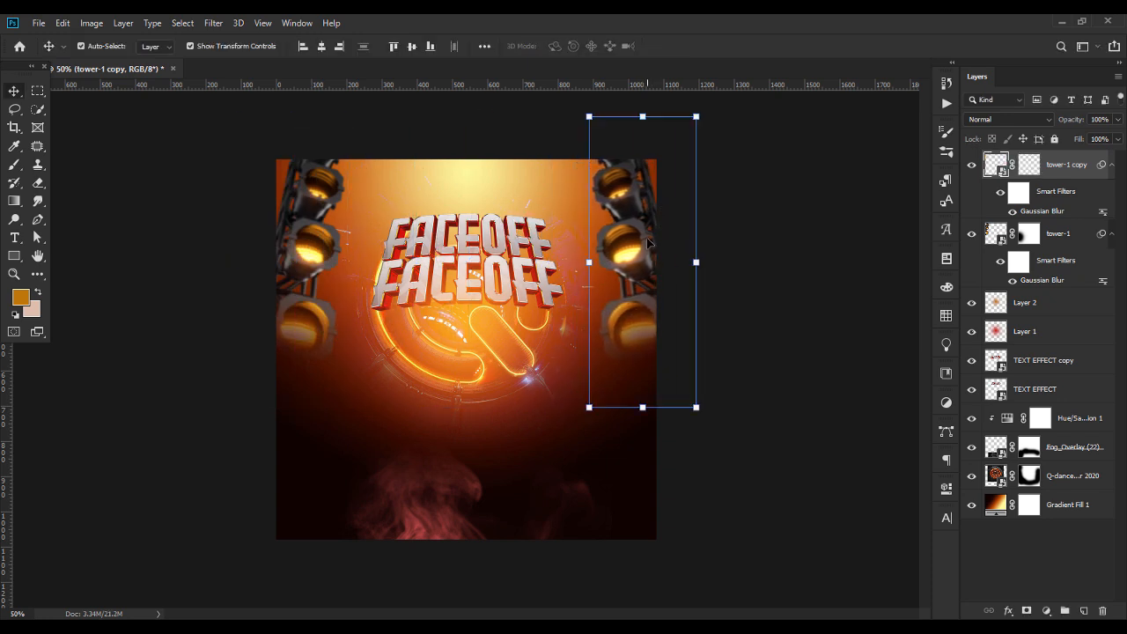
Group the two tower layers and center the group horizontally on the flyer
shift+click(1066, 246)
key(ctrl+g)
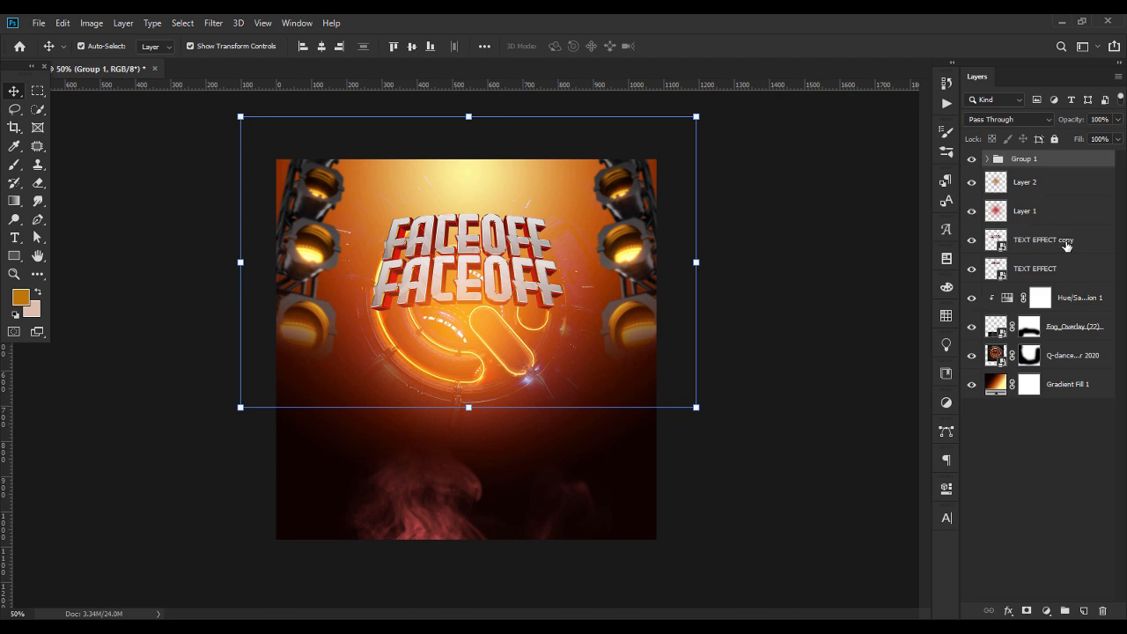
click(319, 49)
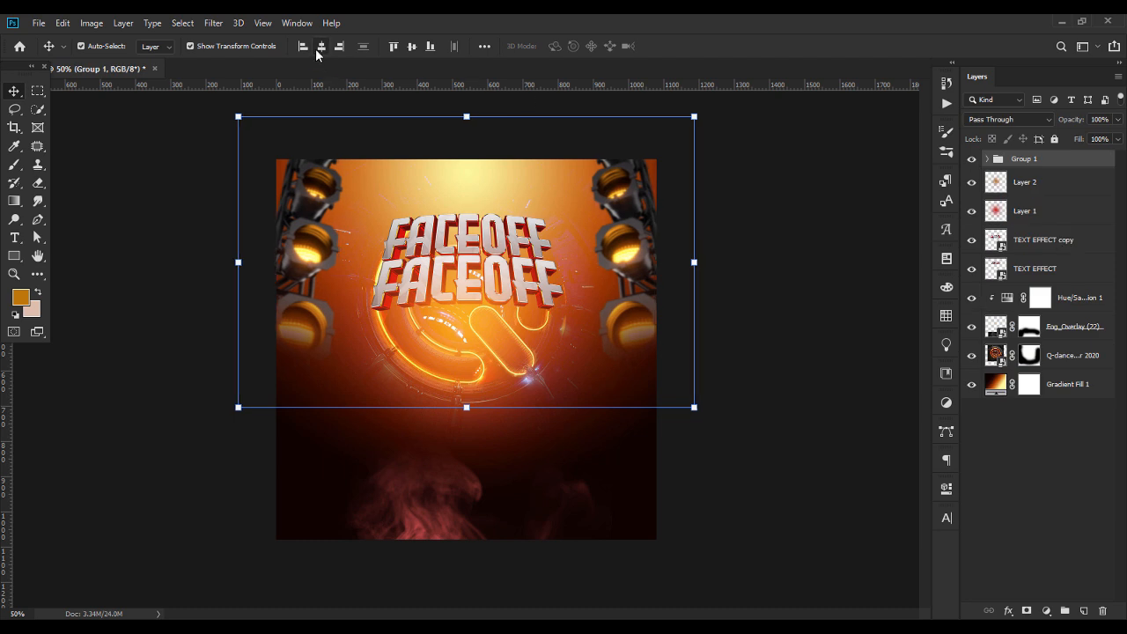
Set the blend mode of the light tower group to Linear Dodge (Add)
click(1018, 120)
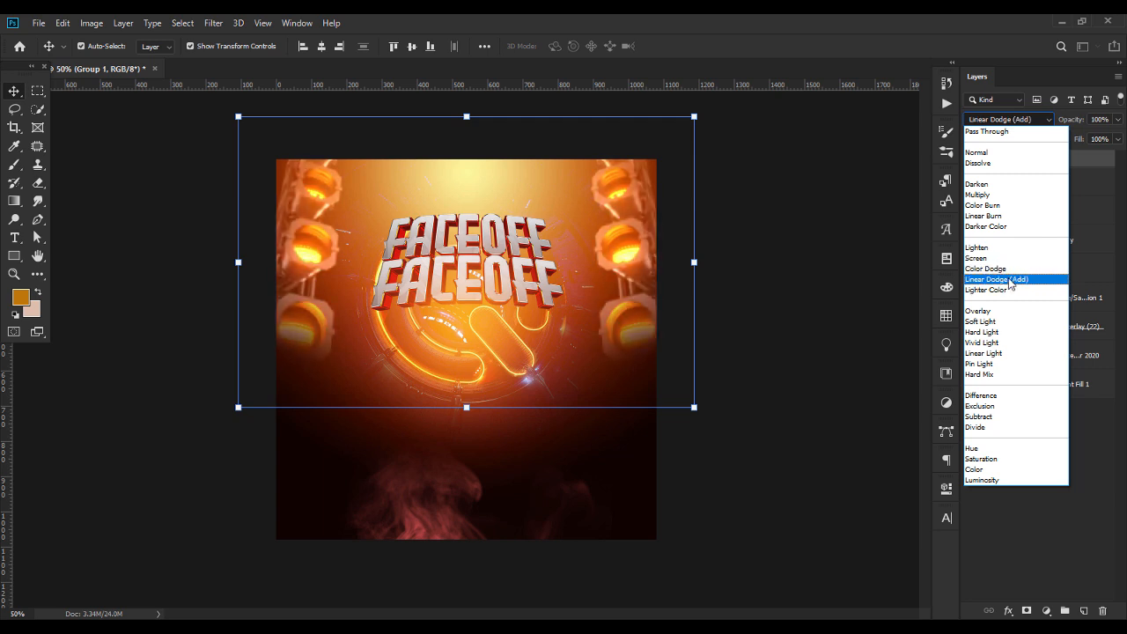
click(1011, 282)
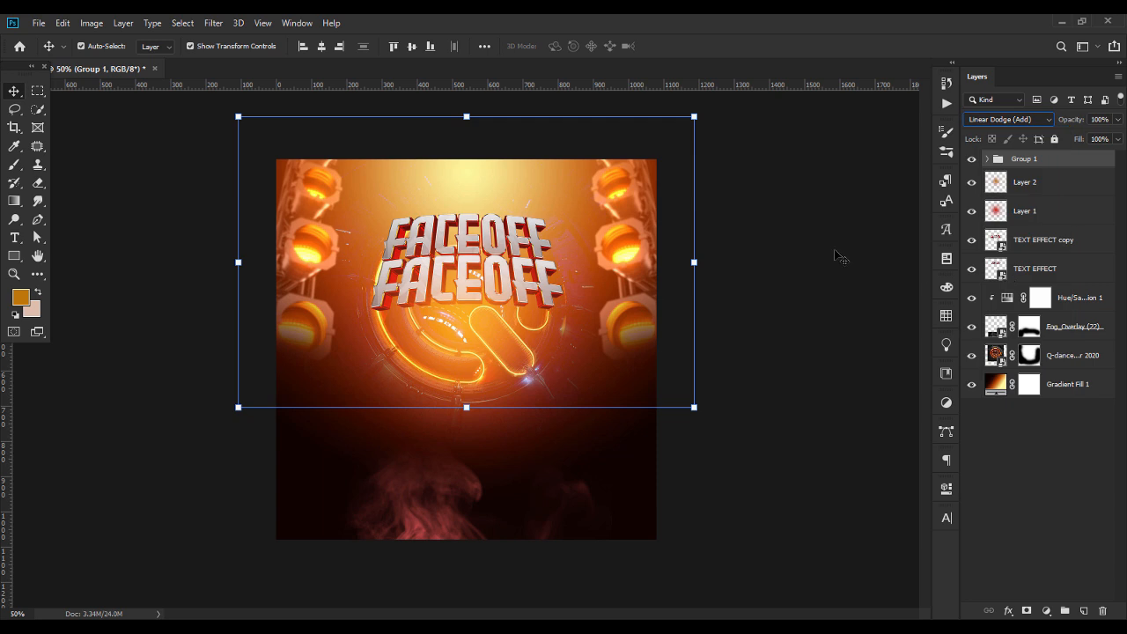
Scale the left light tower to about 116% and rotate it about 2.8° along the flyer's left edge
click(538, 176)
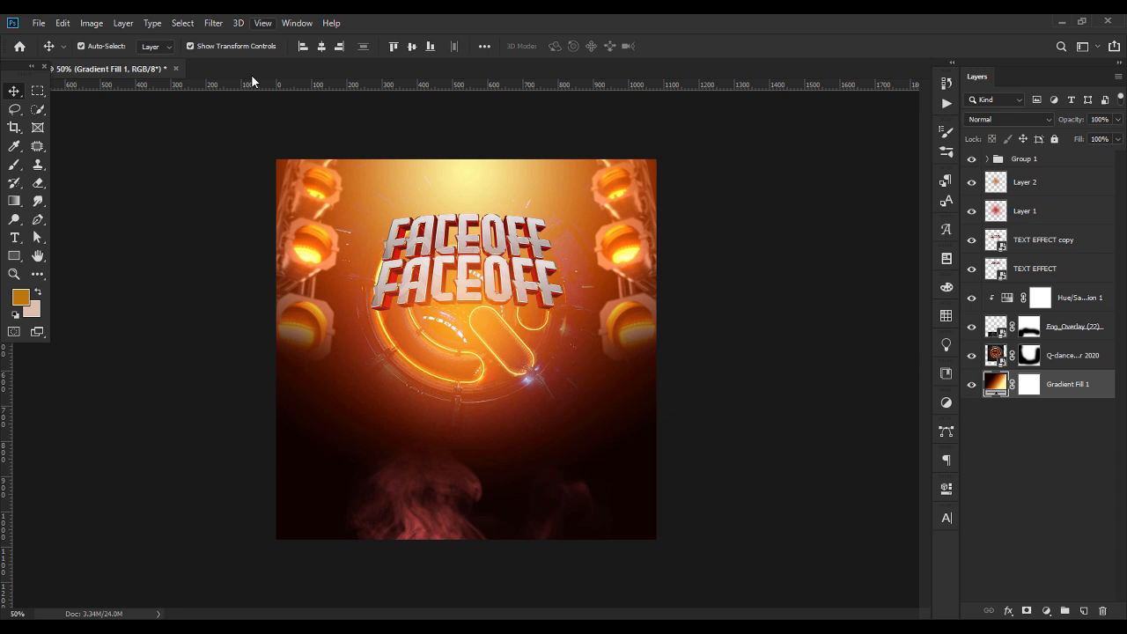
click(272, 263)
click(306, 262)
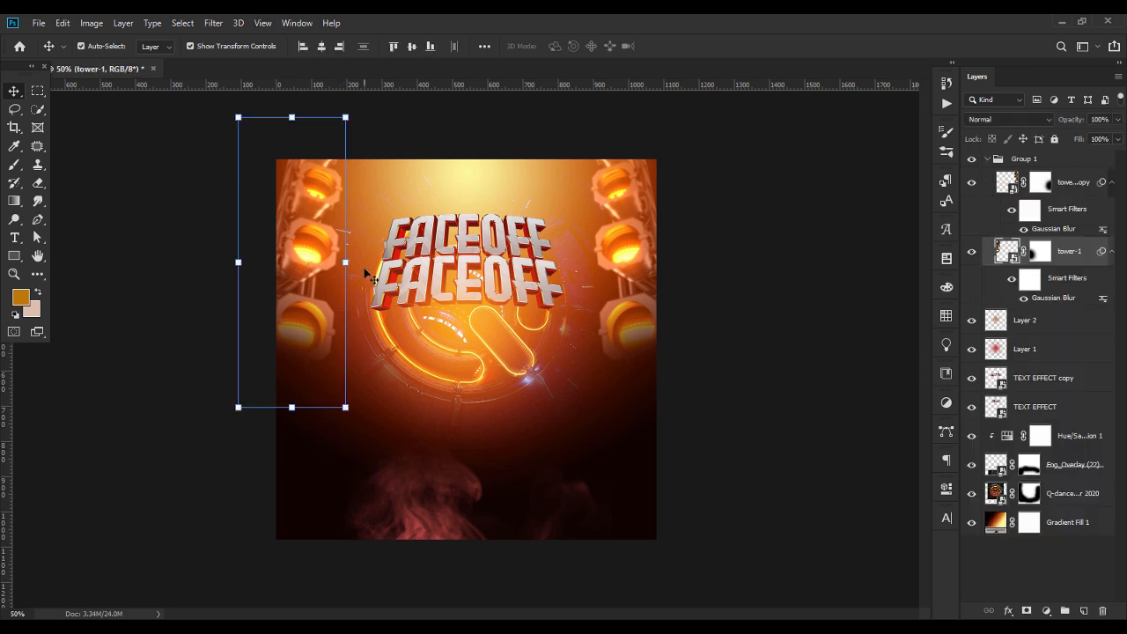
drag(349, 263, 358, 262)
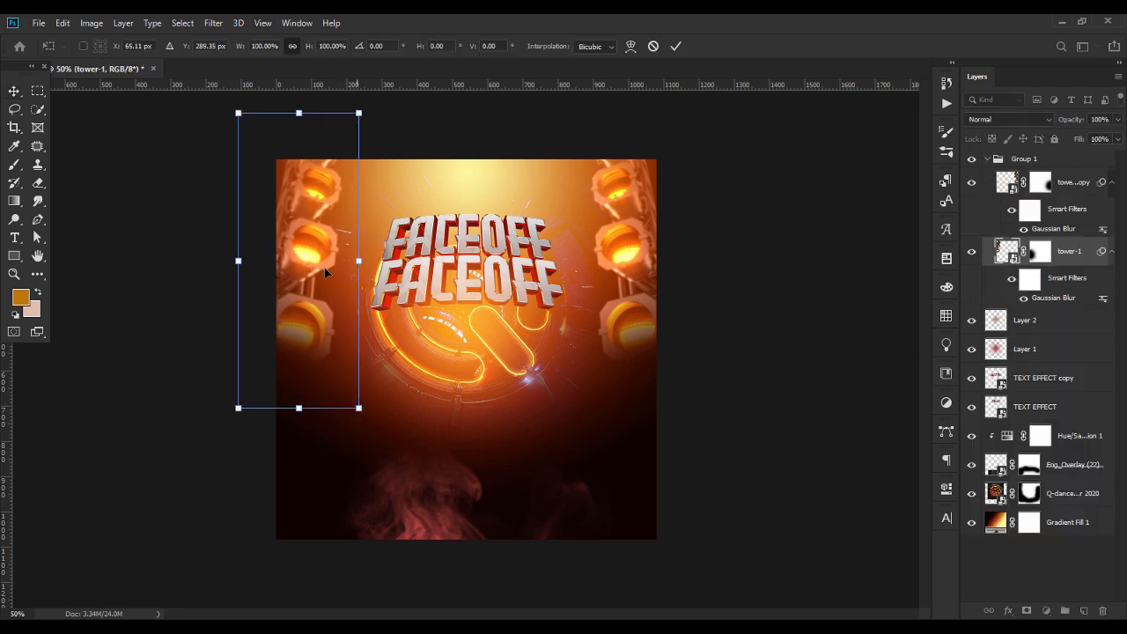
drag(239, 264, 219, 260)
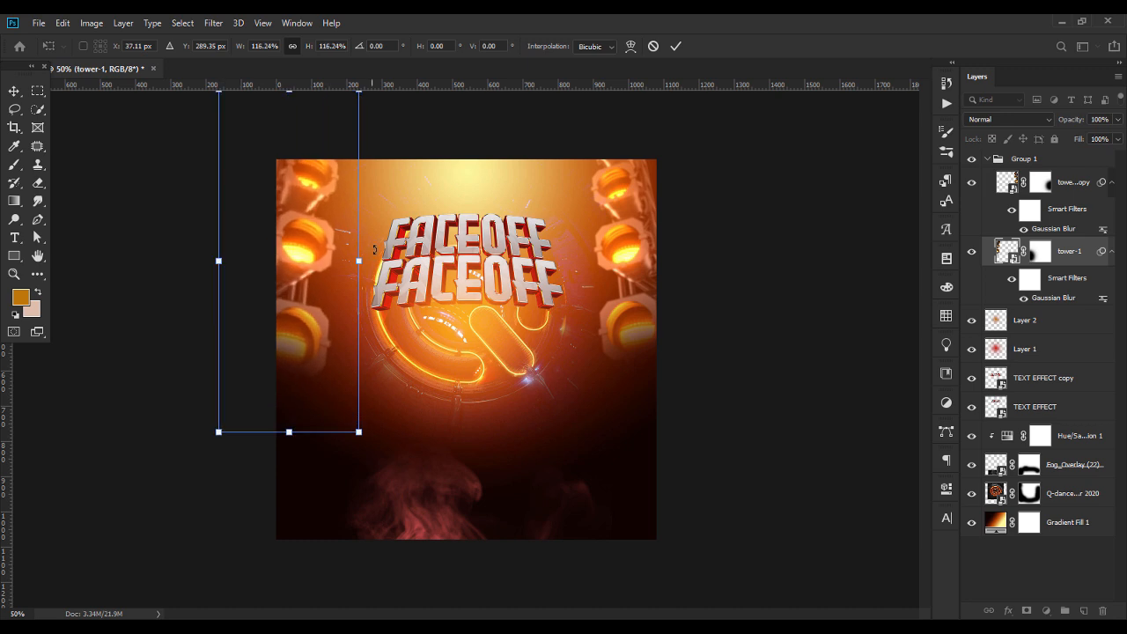
drag(344, 255, 357, 247)
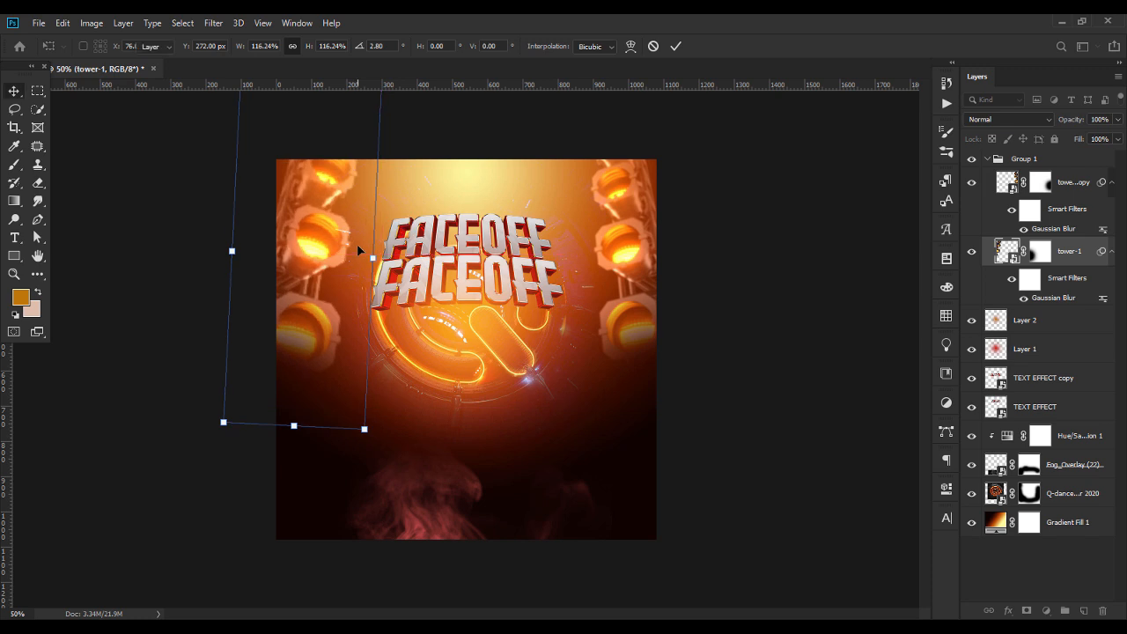
key(Return)
Redraw the left tower's layer mask with a diagonal black-to-white gradient that fades the tower out toward its base
click(1043, 254)
key(d)
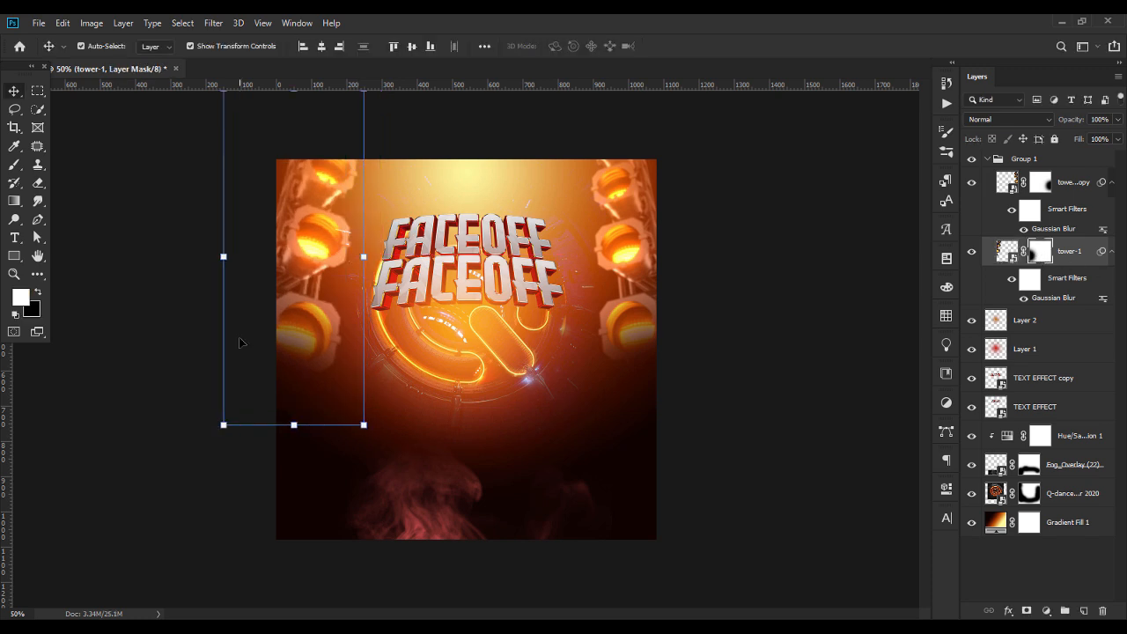
click(14, 204)
drag(270, 426, 322, 202)
drag(338, 120, 291, 340)
drag(308, 274, 297, 337)
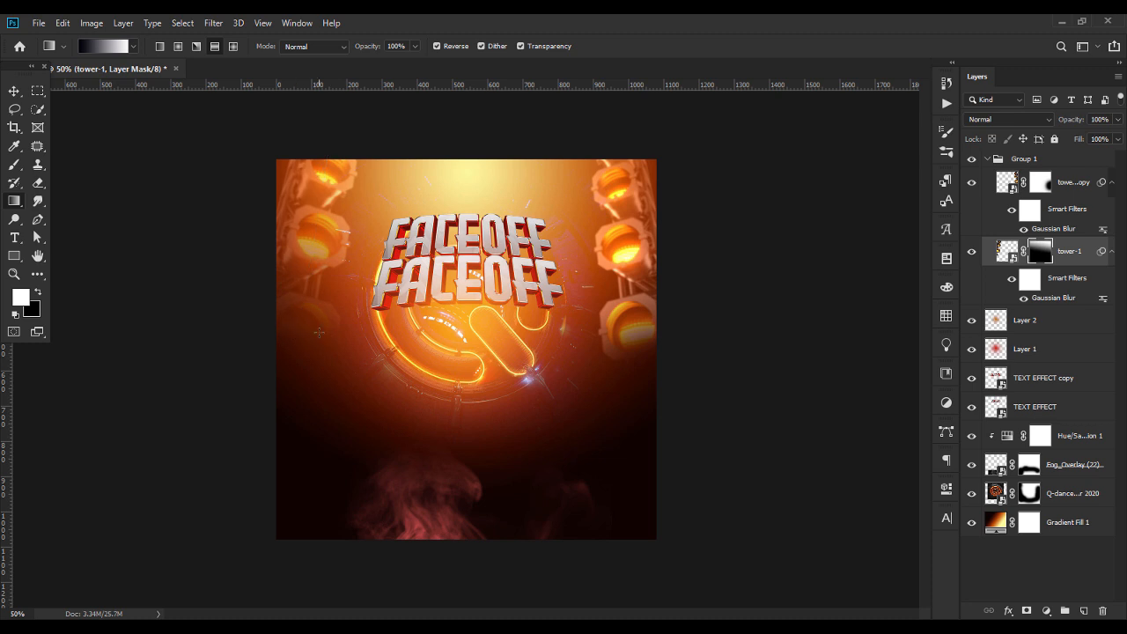
drag(351, 129, 291, 348)
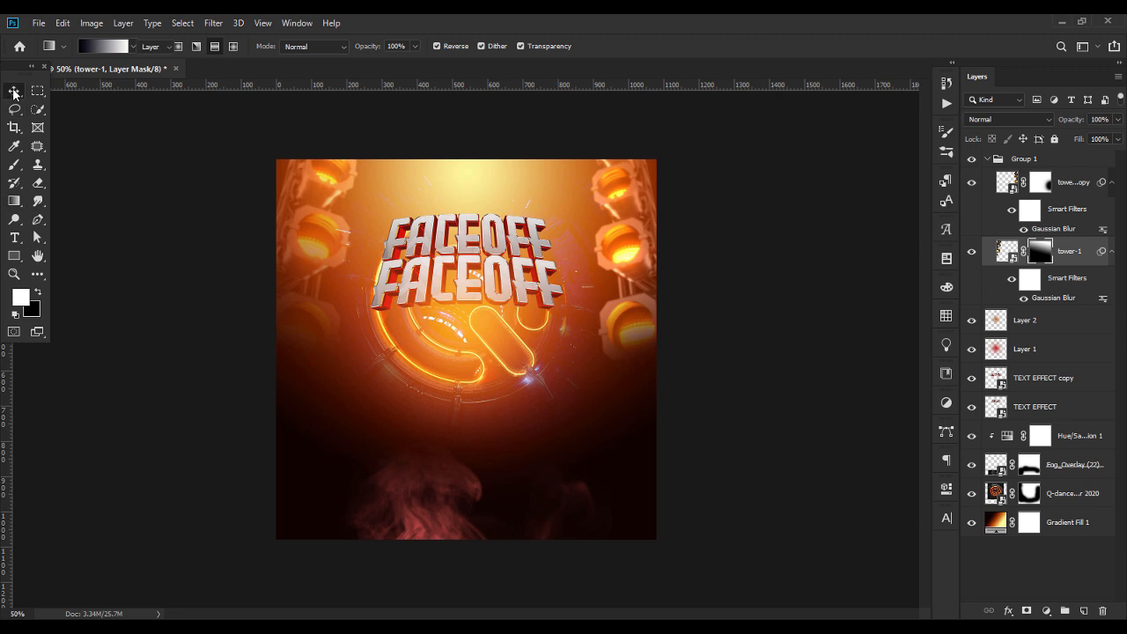
Delete the old right-hand tower copy and duplicate the adjusted tower-1 layer
click(14, 91)
click(1063, 189)
key(Delete)
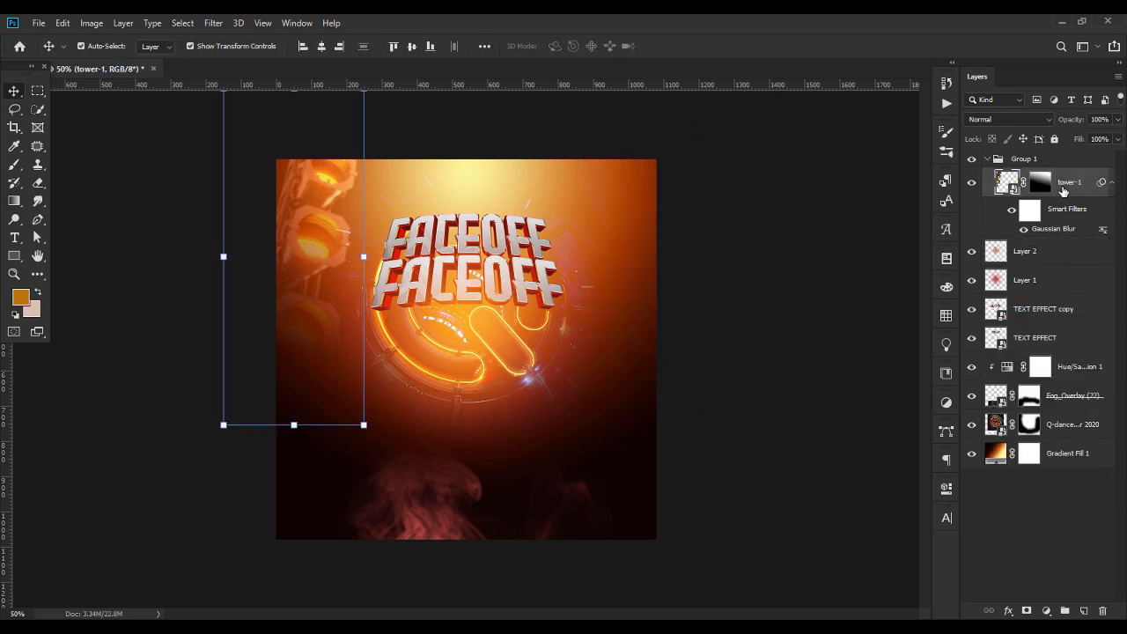
key(ctrl)
key(ctrl+z)
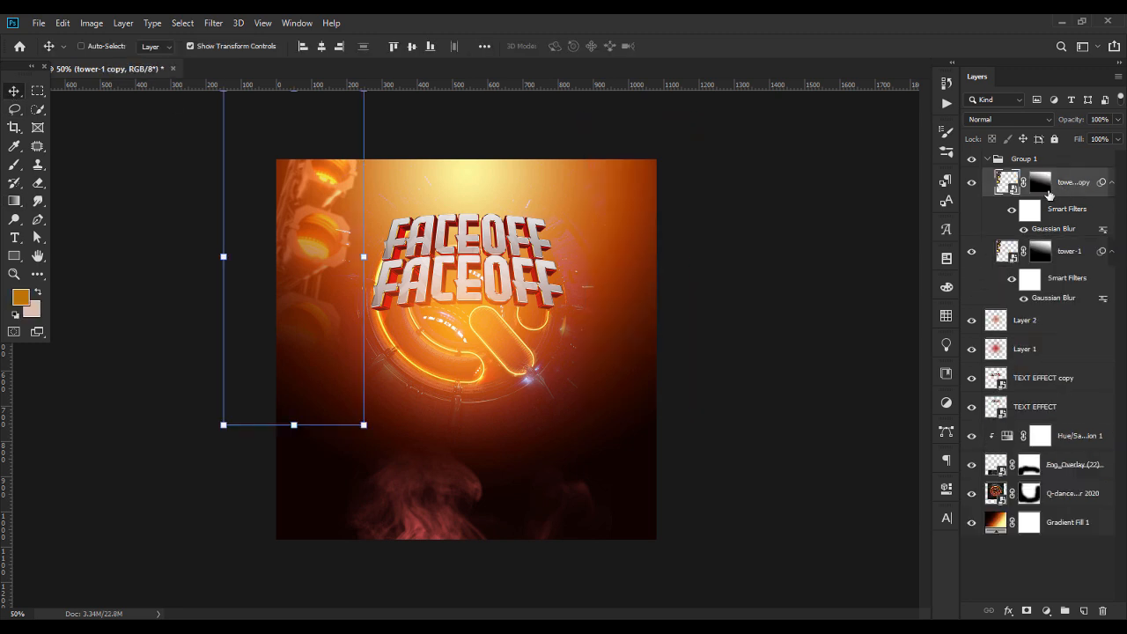
Flip the new tower copy horizontally onto the flyer's right edge, and center the tower group horizontally
ctrl+click(622, 167)
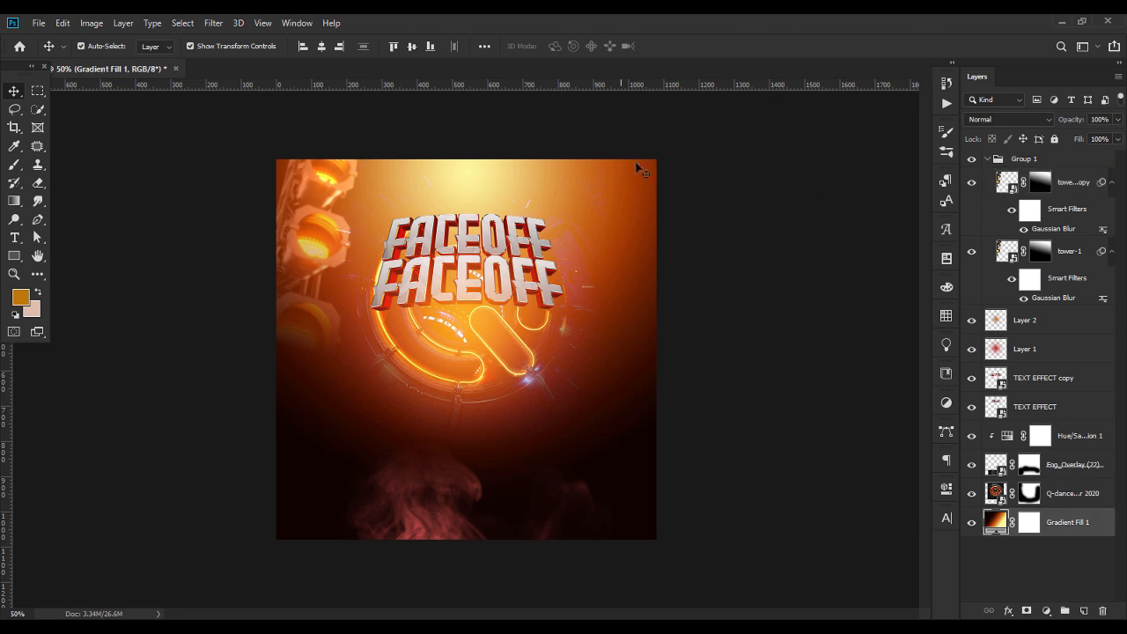
click(1084, 181)
key(ctrl+t)
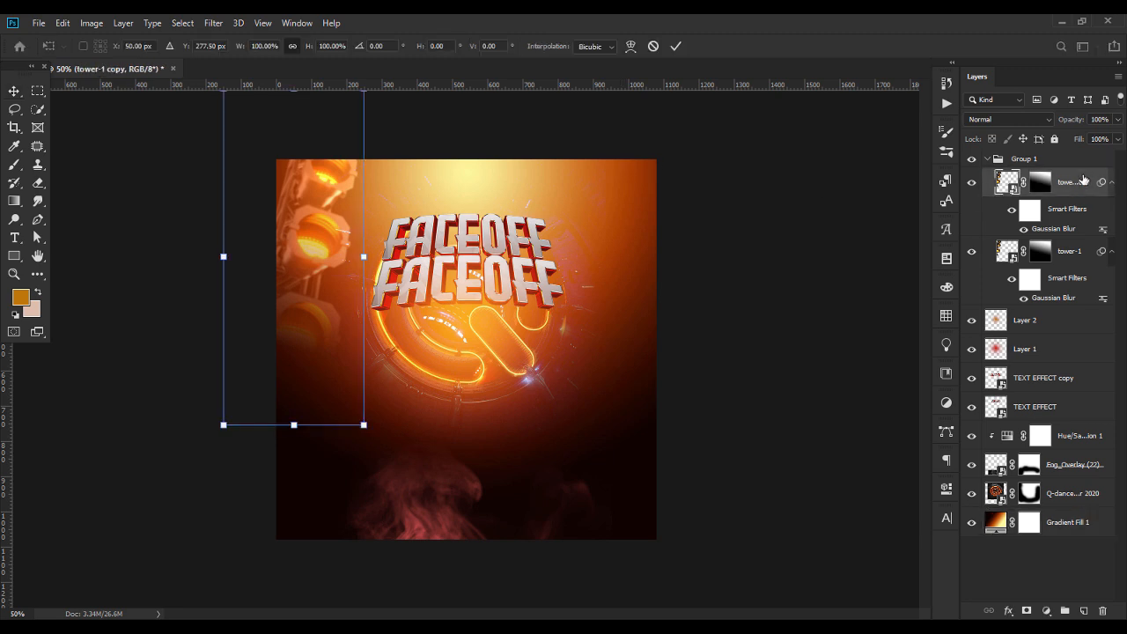
right_click(301, 235)
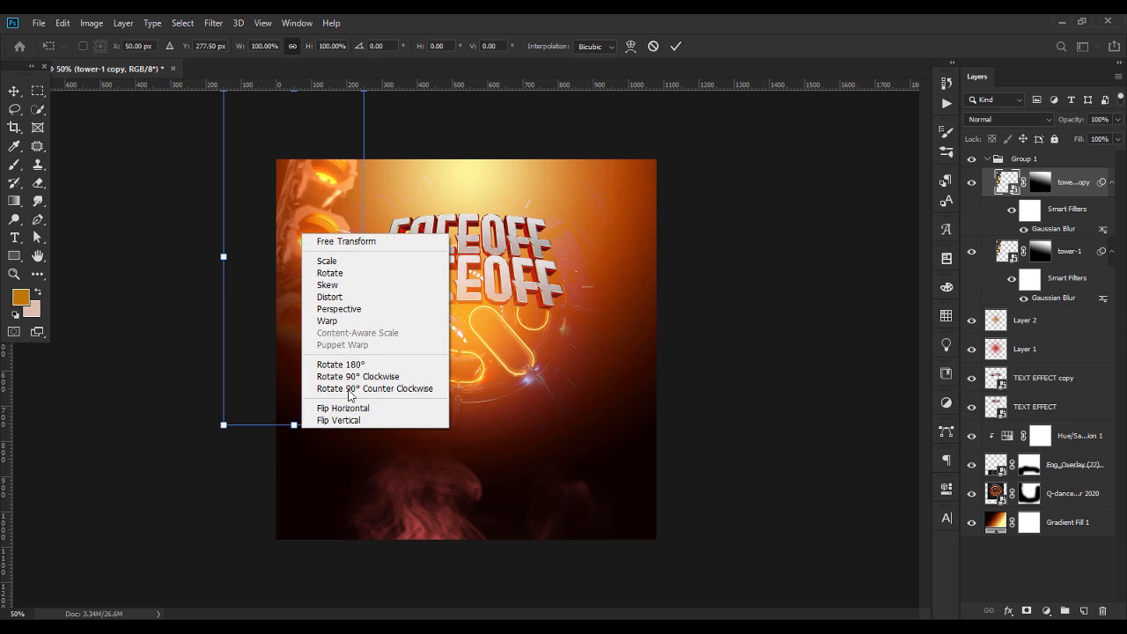
click(343, 408)
drag(343, 409, 433, 408)
drag(584, 284, 654, 287)
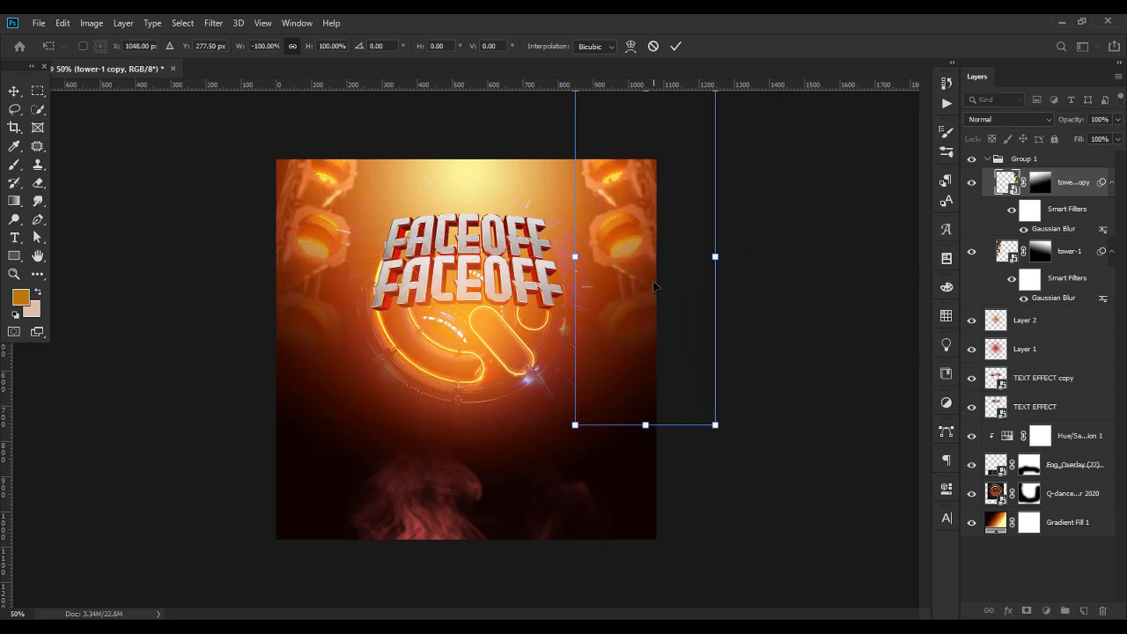
key(Return)
click(987, 160)
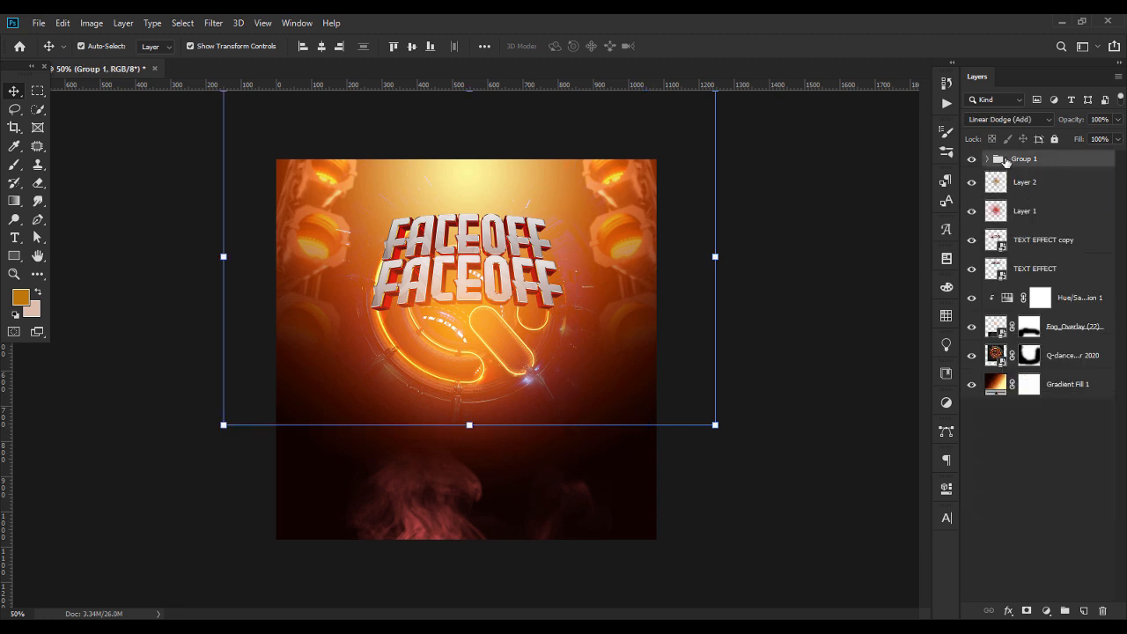
click(797, 404)
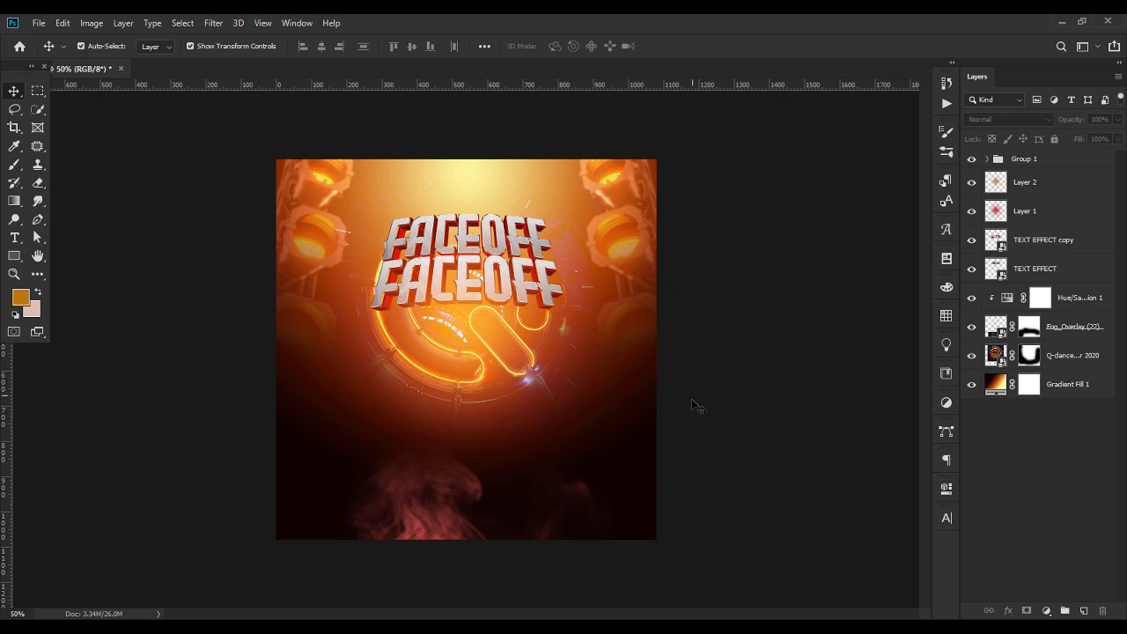
Place the img3 cutout of the woman in pink, scale it down, and center it horizontally below the title
key(alt+Tab)
drag(412, 114, 504, 425)
drag(468, 362, 468, 362)
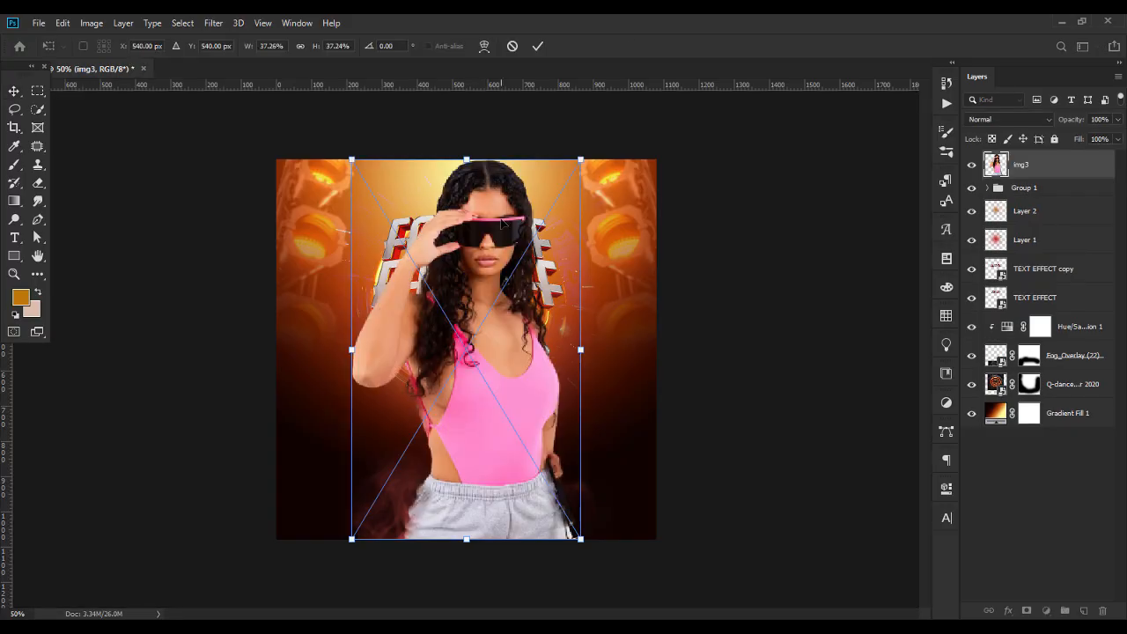
drag(467, 155, 482, 317)
drag(480, 369, 464, 324)
key(Return)
click(323, 50)
click(761, 318)
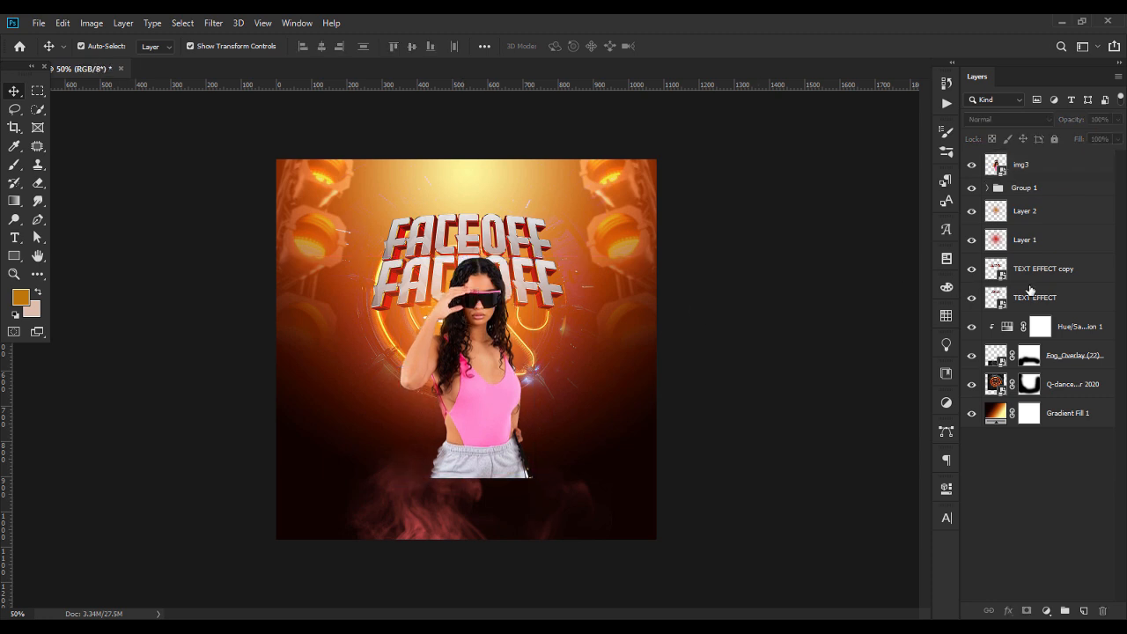
Nudge both FACEOFF title layers upward and shift the woman in pink slightly to the left
click(1030, 280)
shift+click(1035, 297)
key(shift+Up)
click(811, 308)
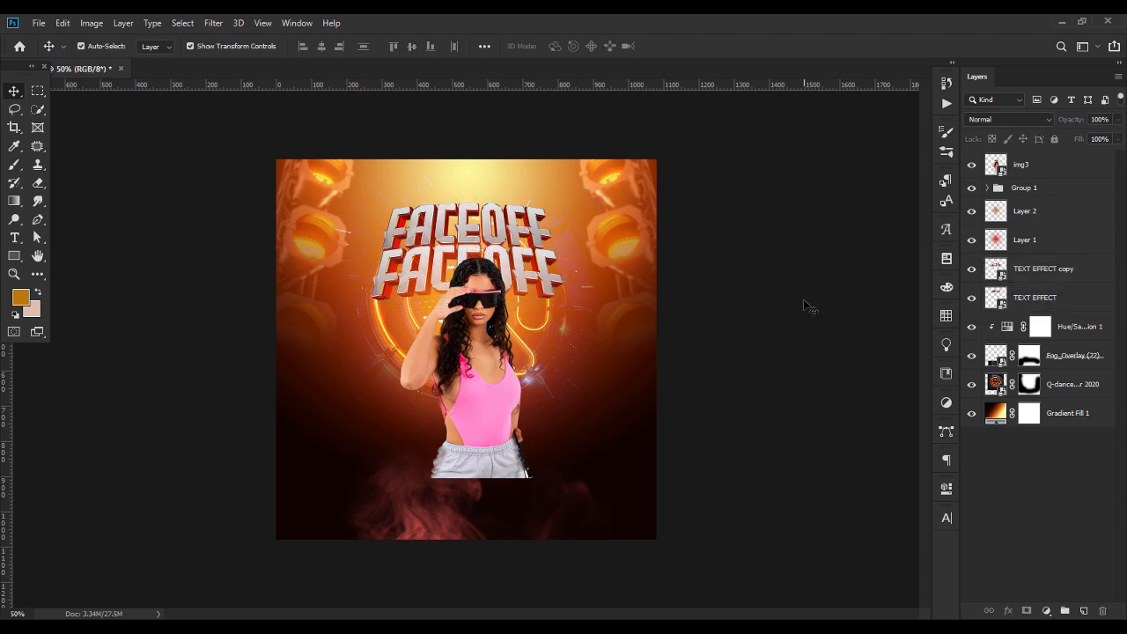
drag(482, 353, 475, 351)
click(749, 359)
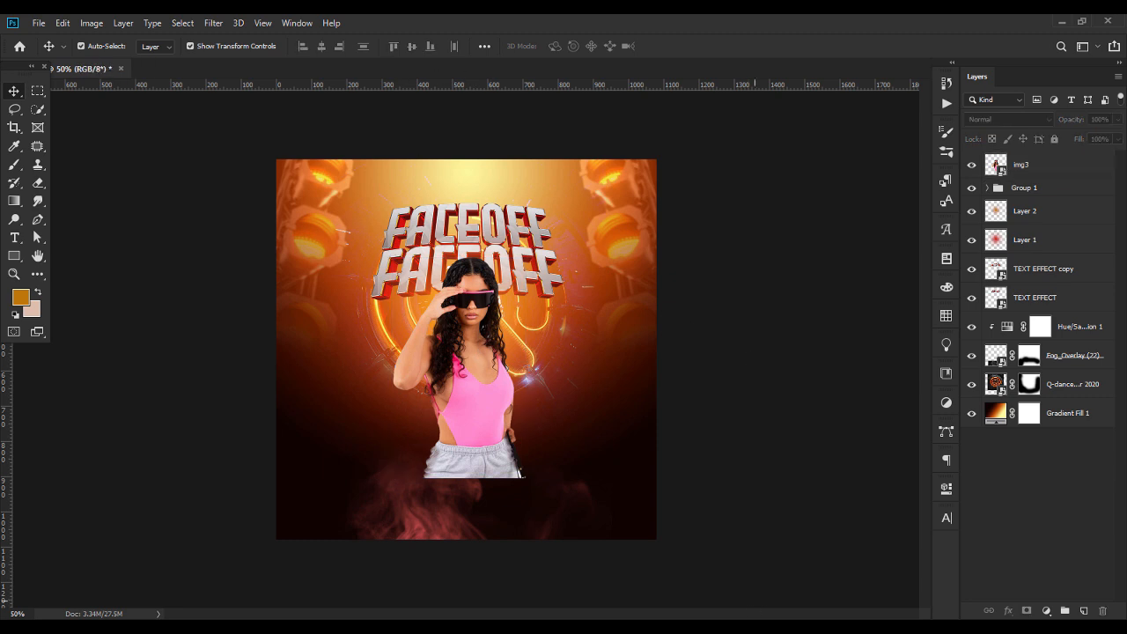
Place the img1 cutout of the woman in yellow, scaled down, to the right of the woman in pink
key(alt+Tab)
drag(253, 115, 440, 370)
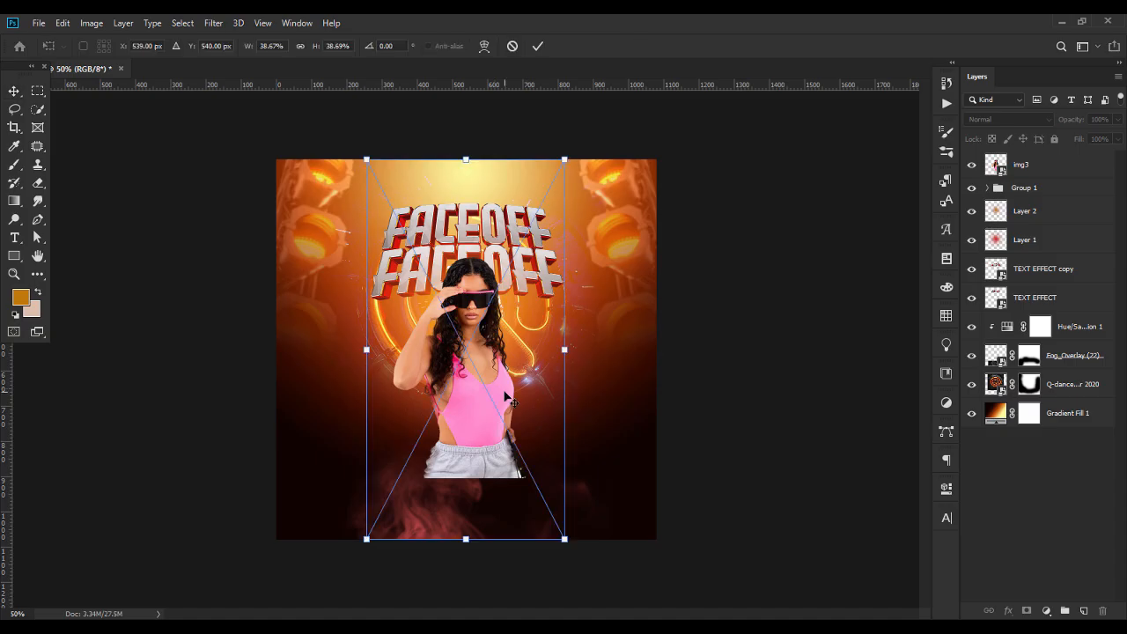
drag(369, 350, 509, 369)
drag(533, 481, 532, 515)
drag(546, 437, 547, 430)
key(Return)
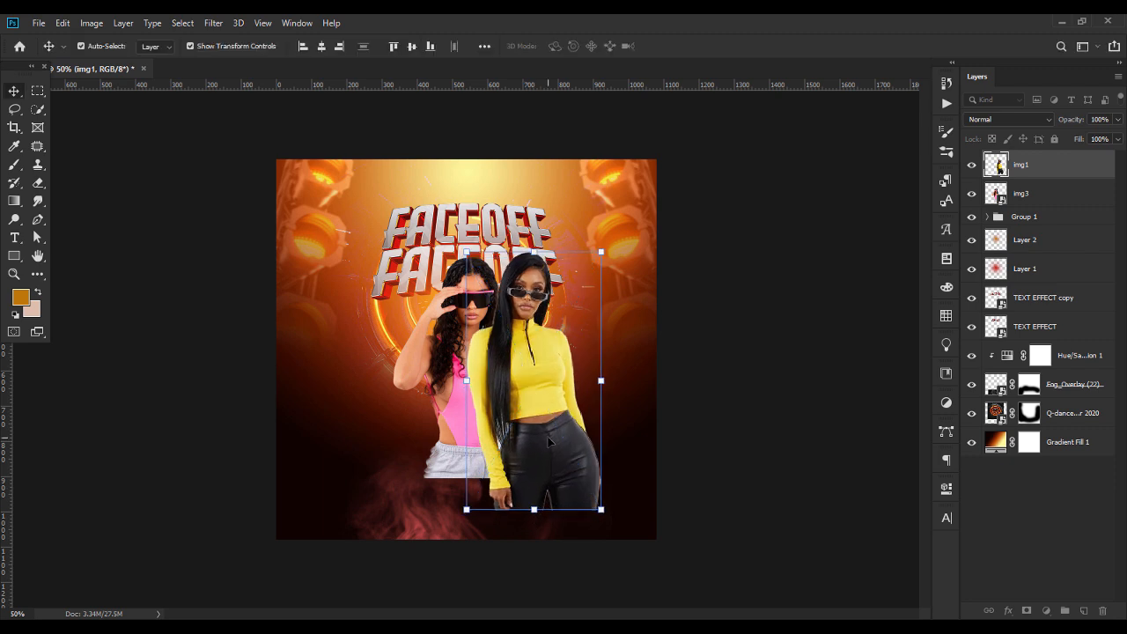
Move the img1 layer beneath img3 and shift the woman in yellow slightly down and to the right
drag(1032, 170, 1026, 207)
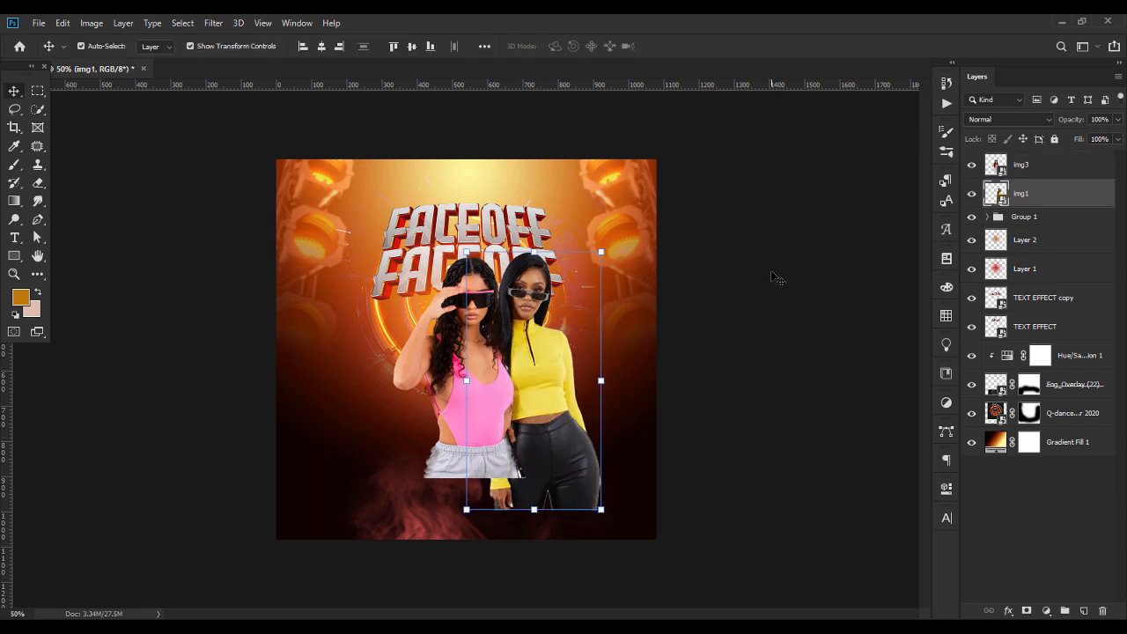
click(775, 278)
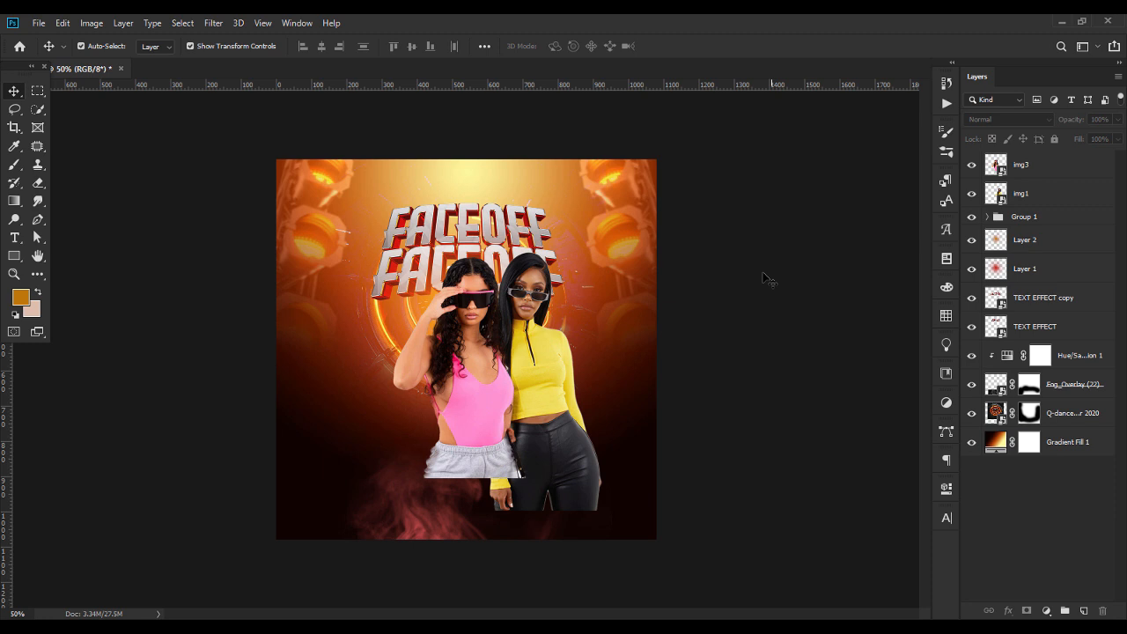
click(543, 342)
drag(543, 342, 546, 348)
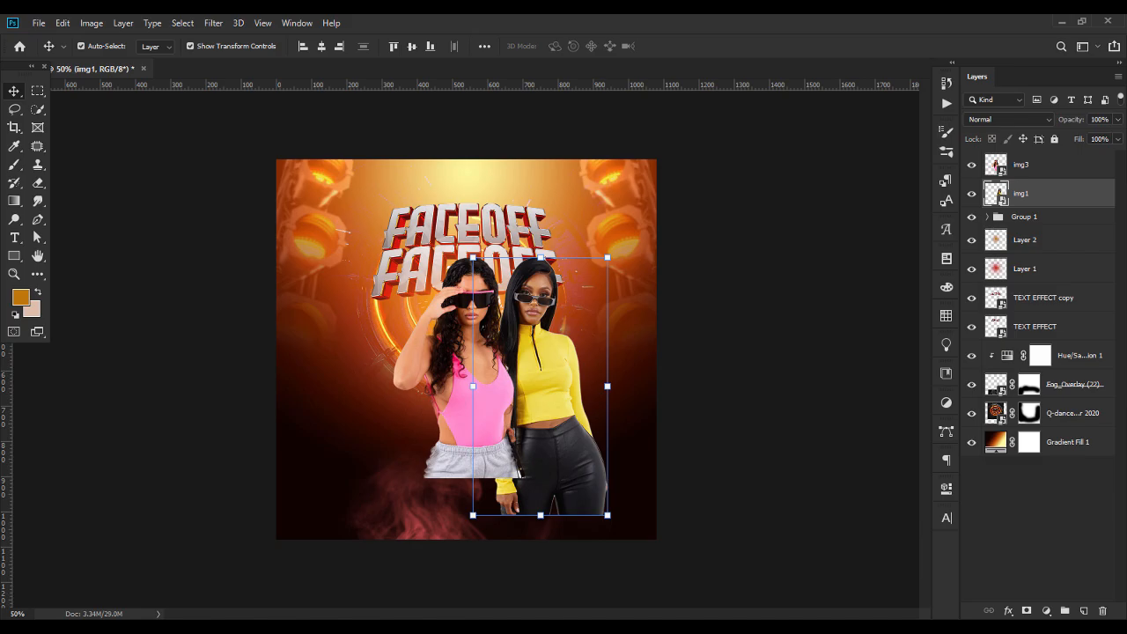
Place the img2 cutout of the woman in silver, scaled down, behind and to the left of the woman in pink
key(alt+Tab)
drag(327, 123, 385, 368)
drag(581, 349, 459, 350)
drag(417, 293, 408, 285)
key(Return)
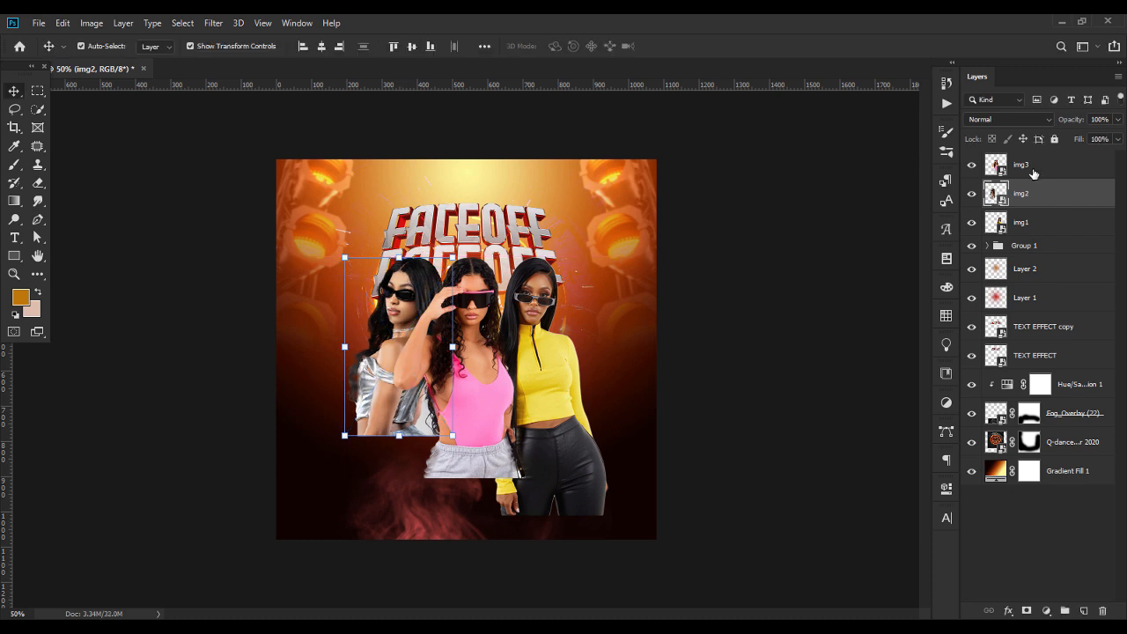
Scale down and reposition the three women so they stand close together, with the woman in pink in front
click(1034, 174)
shift+click(1032, 229)
drag(608, 386, 589, 386)
drag(504, 366, 464, 349)
key(Return)
click(753, 363)
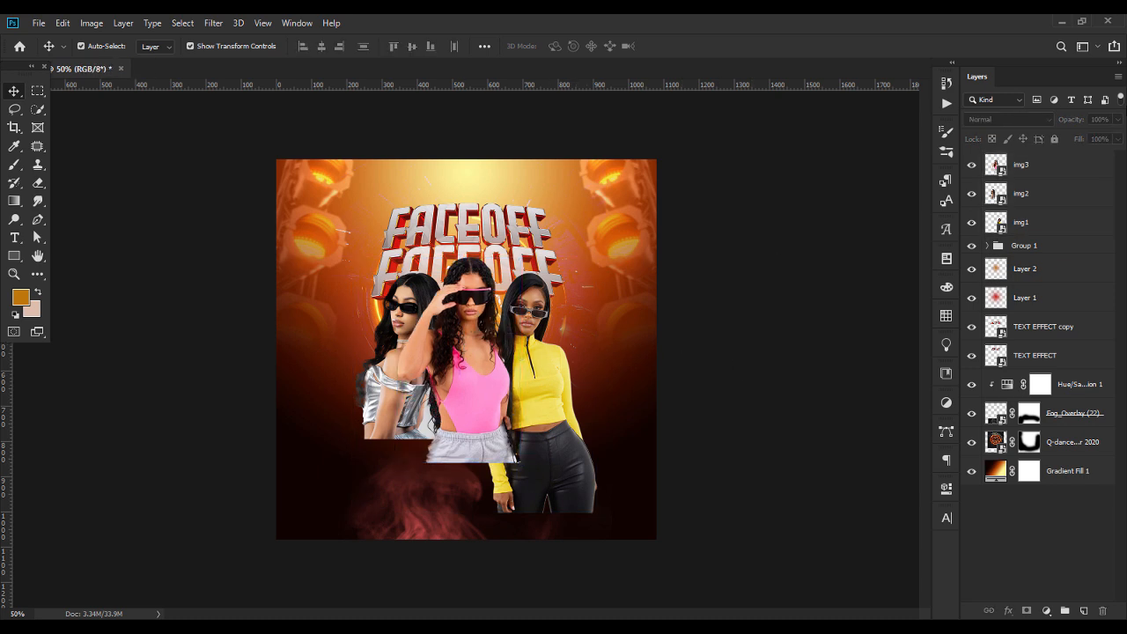
Group the img1, img2 and img3 layers and add a layer mask to the group
click(1044, 185)
click(1048, 169)
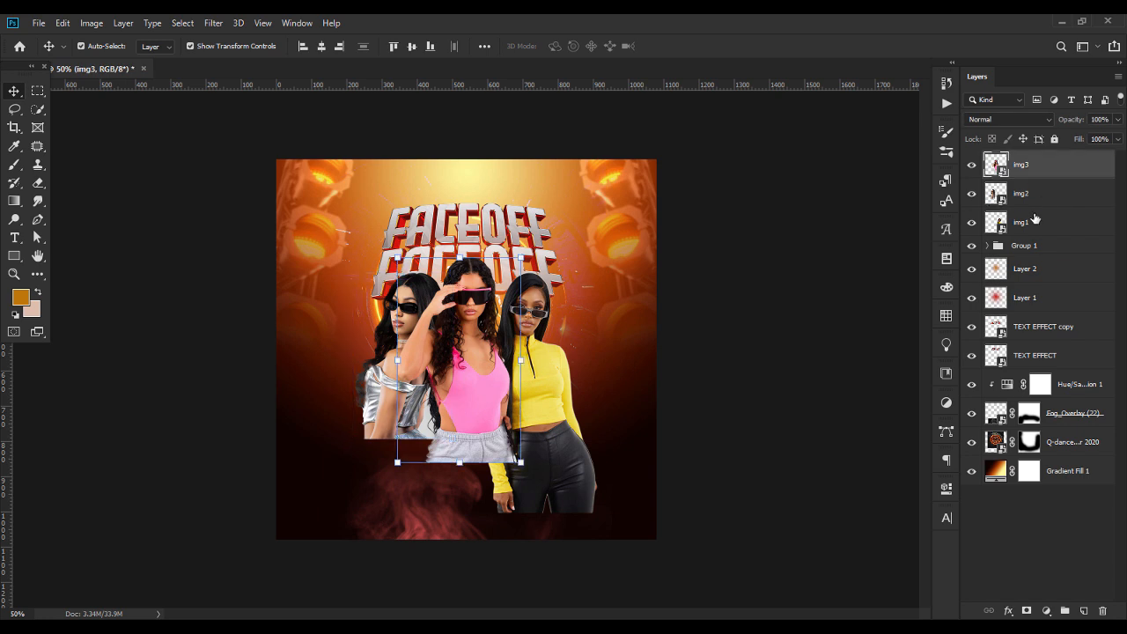
shift+click(1036, 218)
key(ctrl+g)
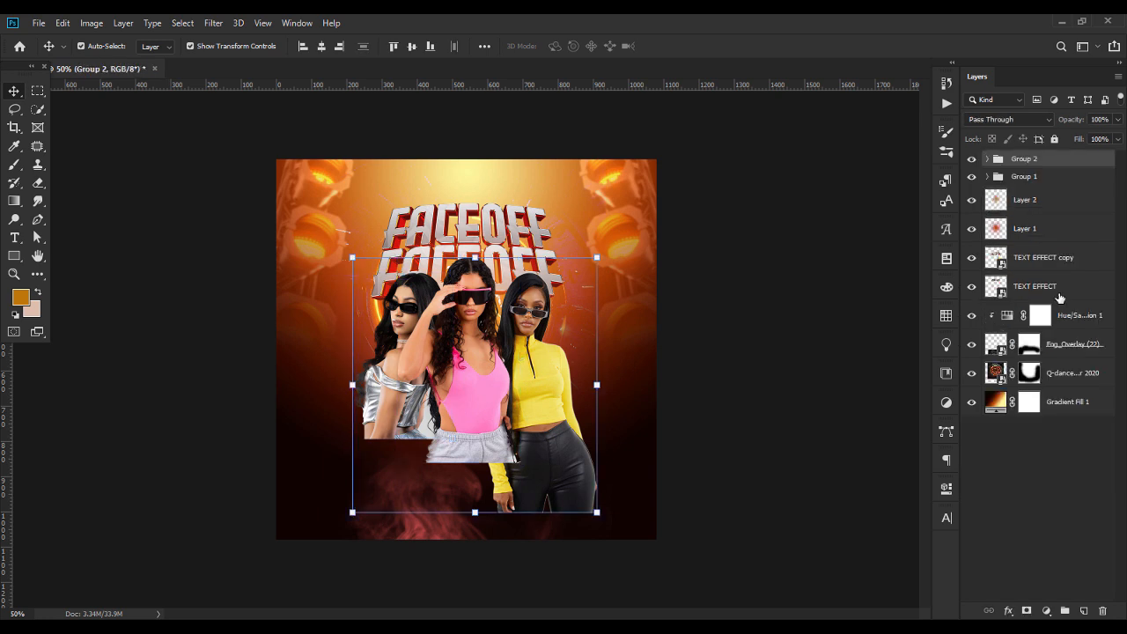
click(1027, 610)
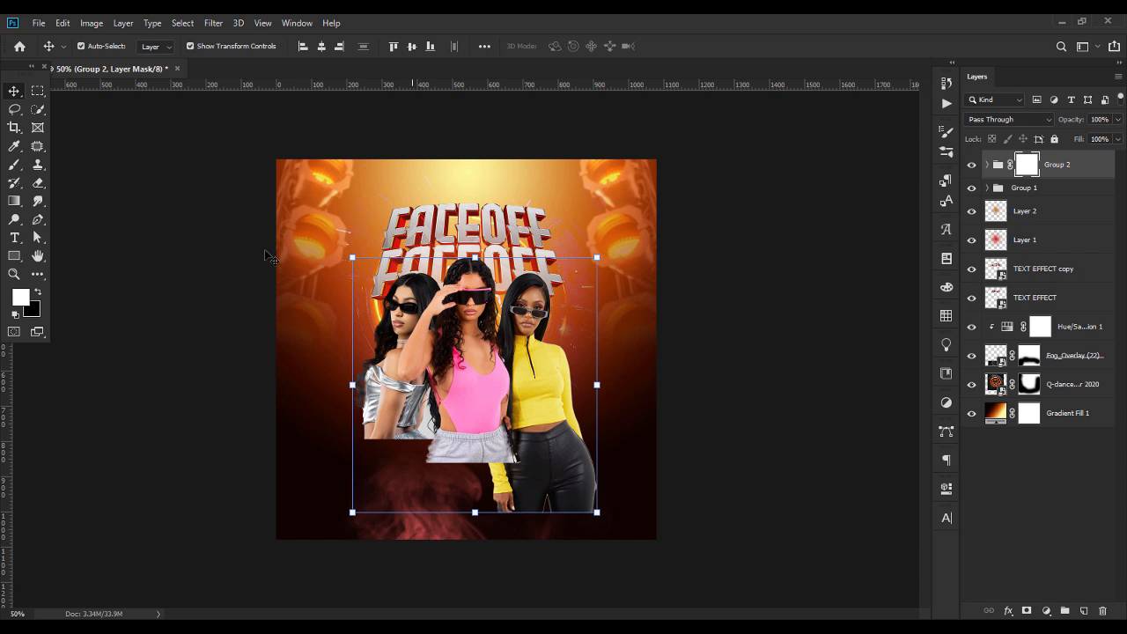
Erase the women's lower bodies on the group's mask with a large soft Eraser so they fade into the dark background
key(b)
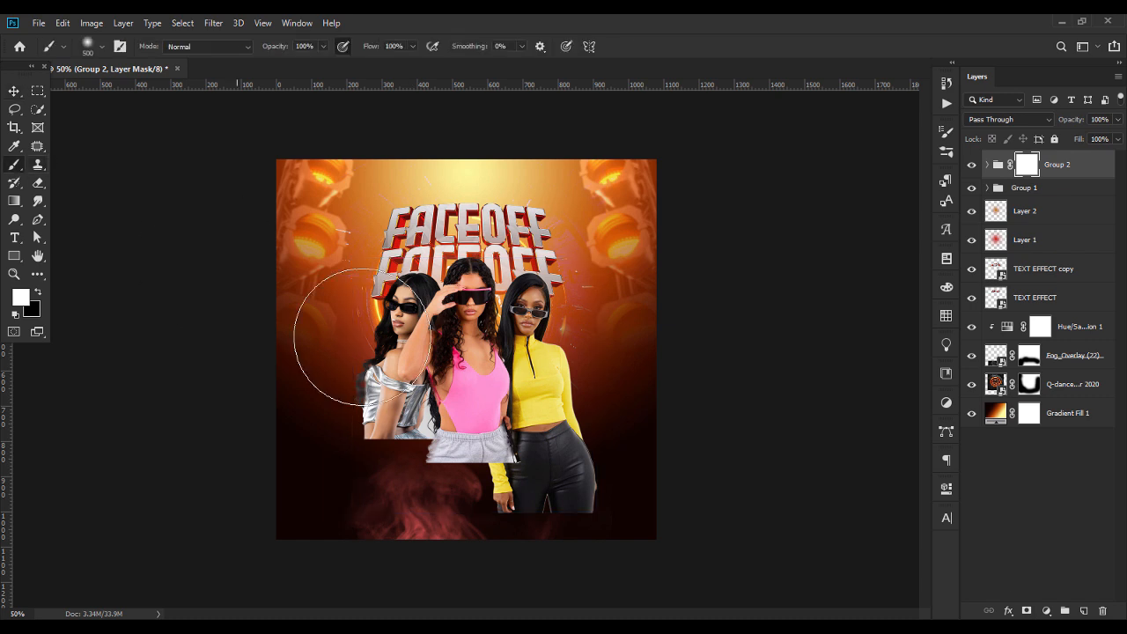
click(41, 182)
click(541, 510)
mouse_move(563, 503)
mouse_down()
mouse_move(486, 510)
mouse_move(425, 493)
mouse_move(550, 493)
mouse_move(593, 479)
mouse_move(560, 492)
mouse_move(409, 486)
mouse_move(358, 460)
mouse_move(498, 459)
mouse_move(555, 435)
mouse_move(521, 452)
mouse_move(382, 473)
mouse_move(355, 432)
mouse_up()
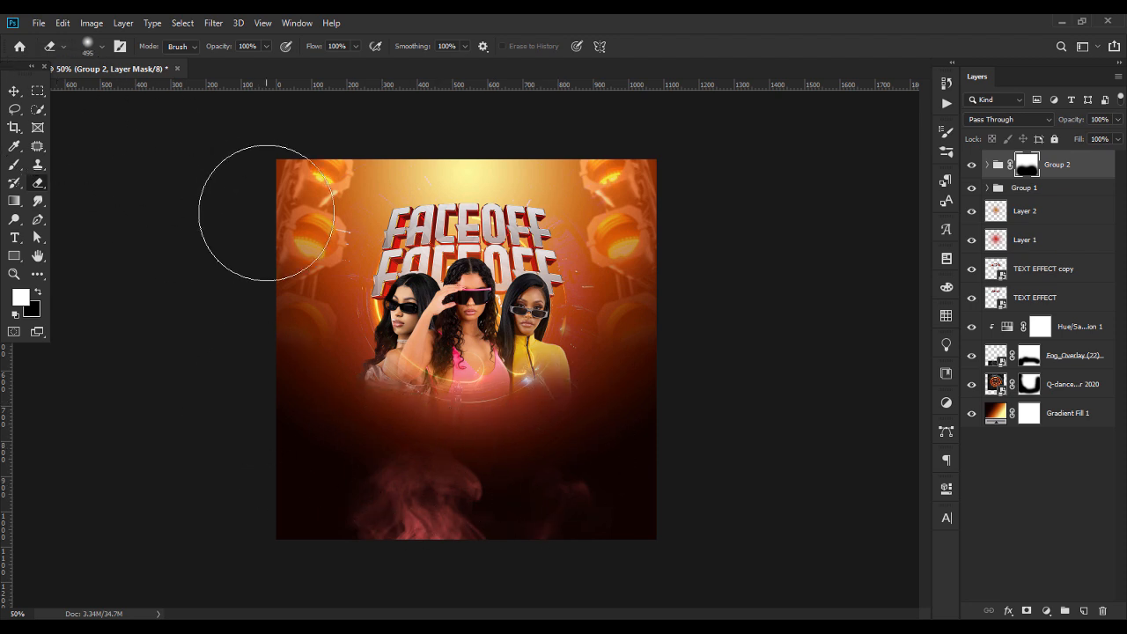
Paint white on the group's mask with a soft 177 px brush to restore the women's faded torsos
click(14, 165)
click(98, 49)
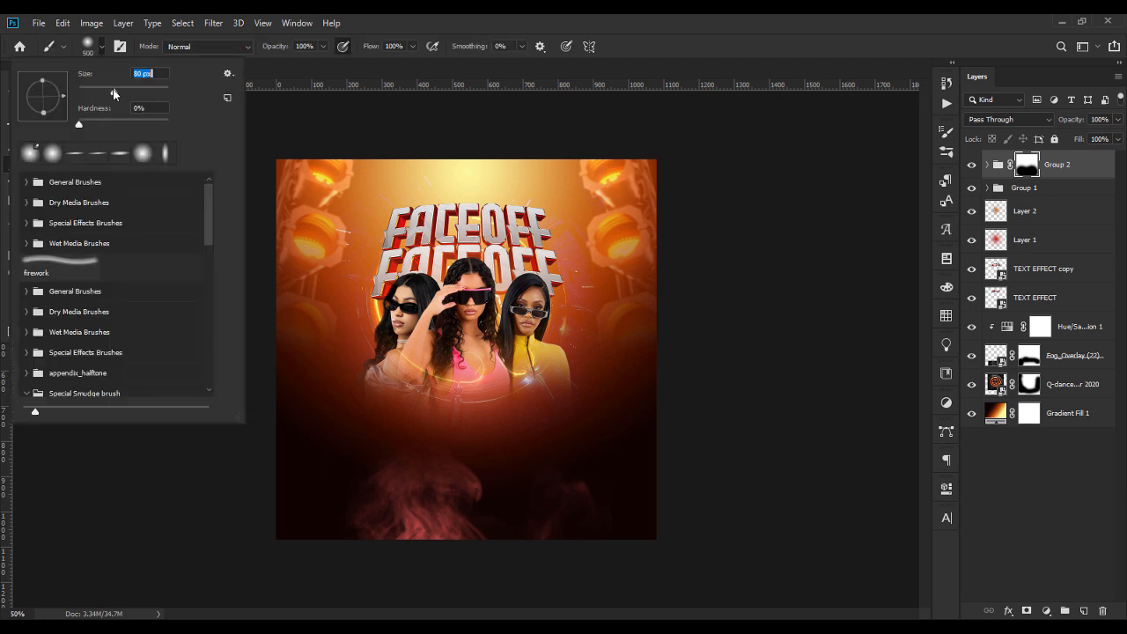
drag(123, 89, 125, 89)
click(431, 345)
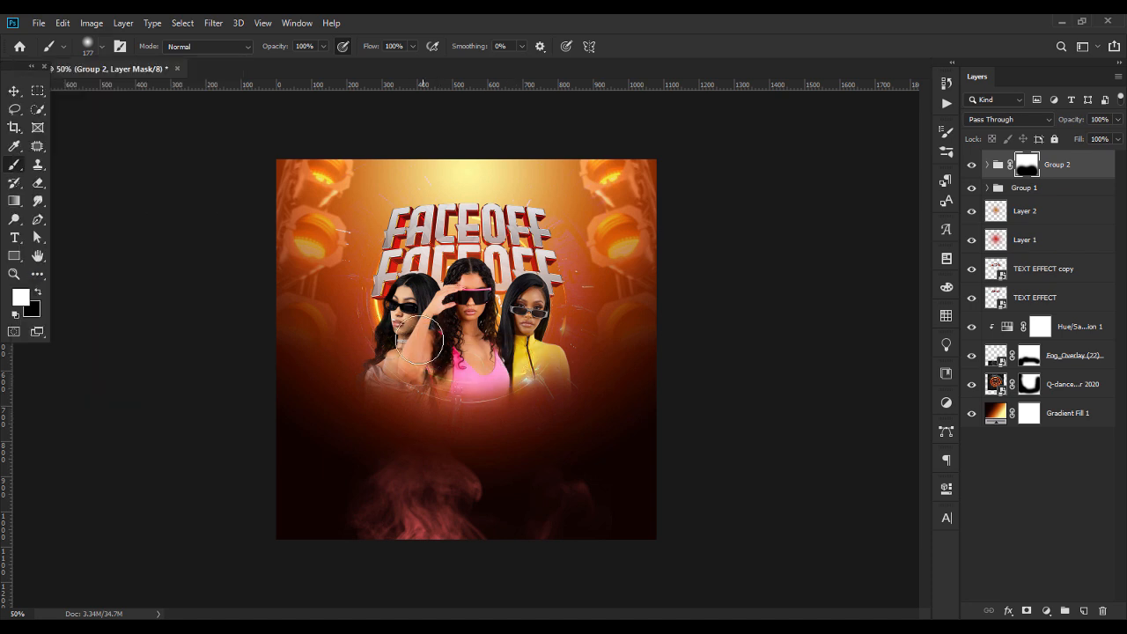
mouse_move(443, 370)
mouse_down()
mouse_move(529, 353)
mouse_move(487, 378)
mouse_move(442, 372)
mouse_move(484, 369)
mouse_move(432, 377)
mouse_move(397, 360)
mouse_up()
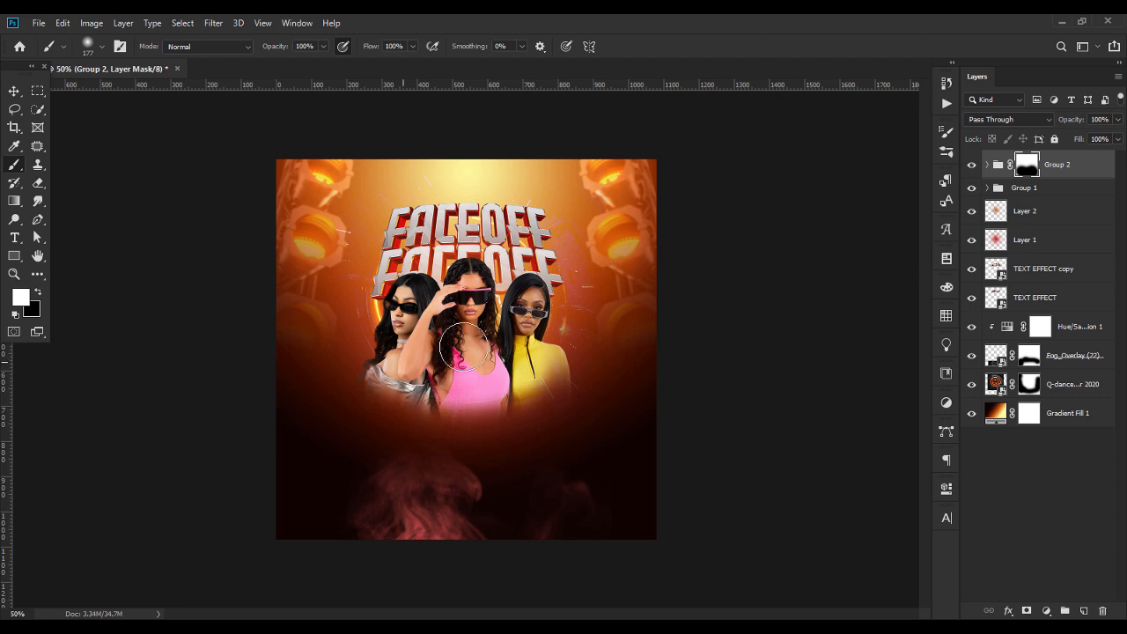
Touch up the group's mask, restoring the yellow top's lower part and erasing below the women with the 495 px Eraser
drag(530, 360, 546, 372)
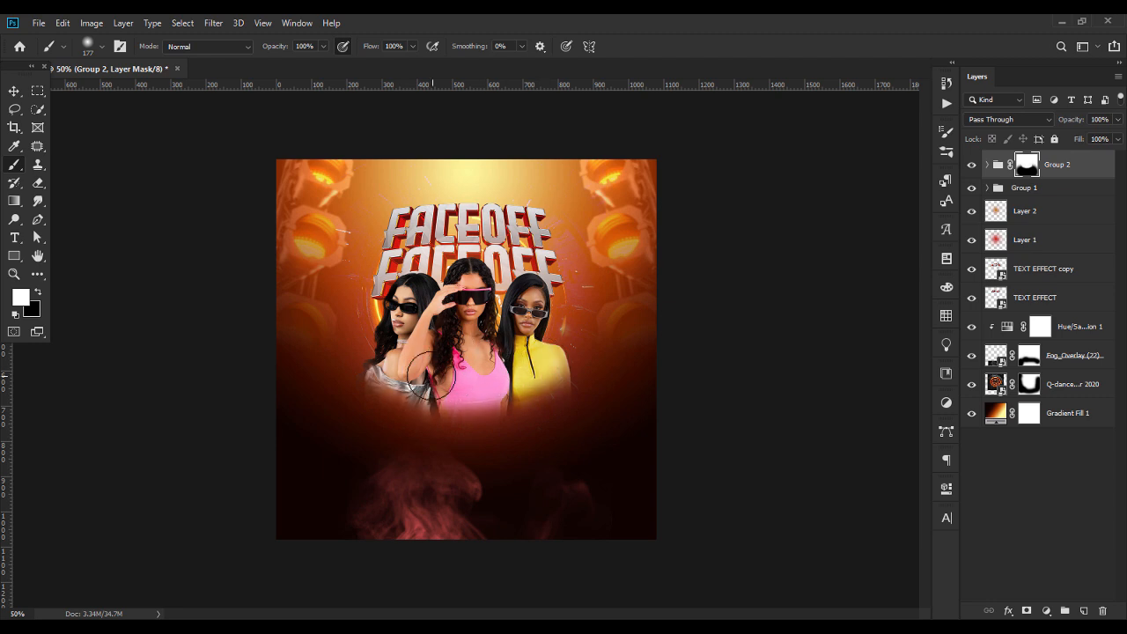
click(38, 182)
mouse_move(440, 464)
mouse_down()
mouse_move(395, 469)
mouse_move(444, 483)
mouse_move(567, 458)
mouse_move(515, 487)
mouse_up()
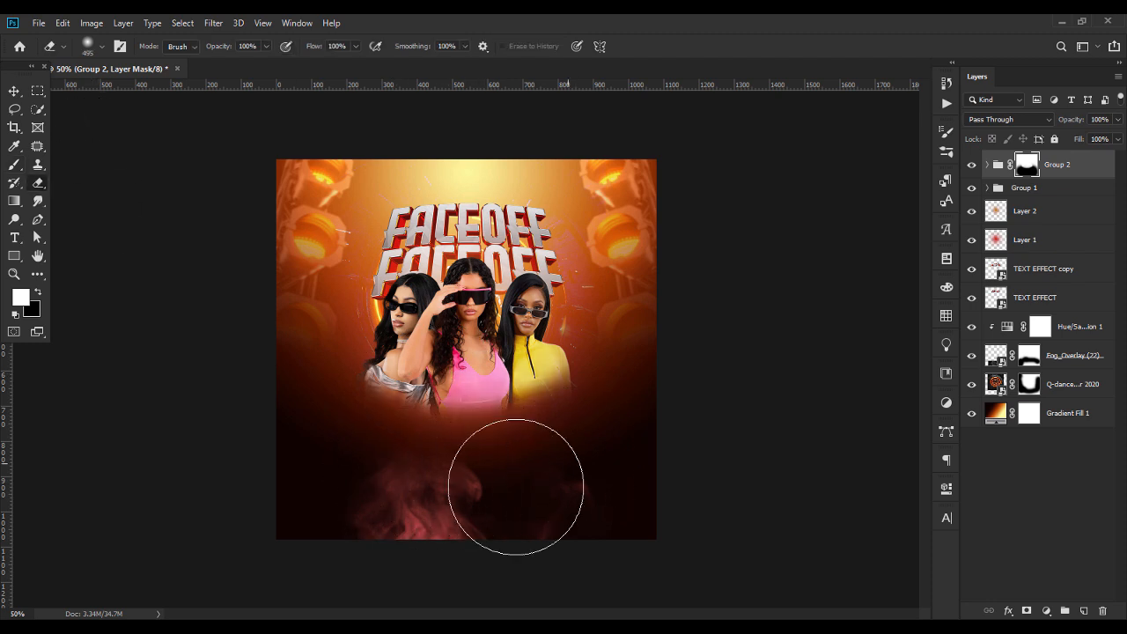
Scale the group of three women down slightly, move it down a little and nudge it left to centre it under the title
click(15, 92)
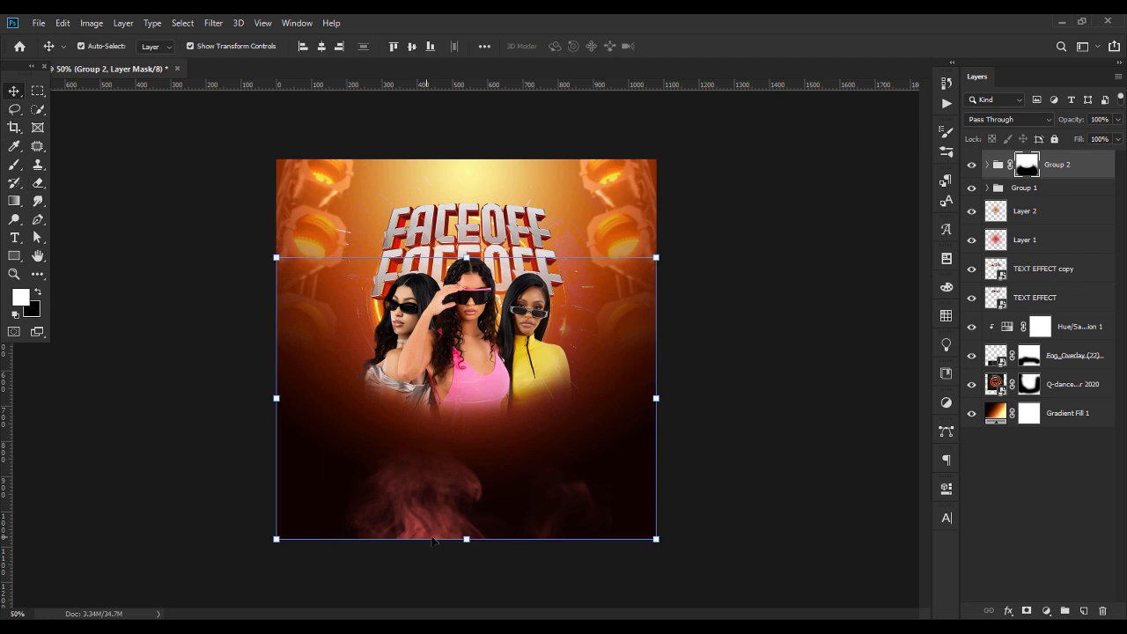
drag(476, 542, 476, 525)
drag(485, 391, 485, 401)
key(Return)
key(Left)
key(Left)
key(Left)
key(Left)
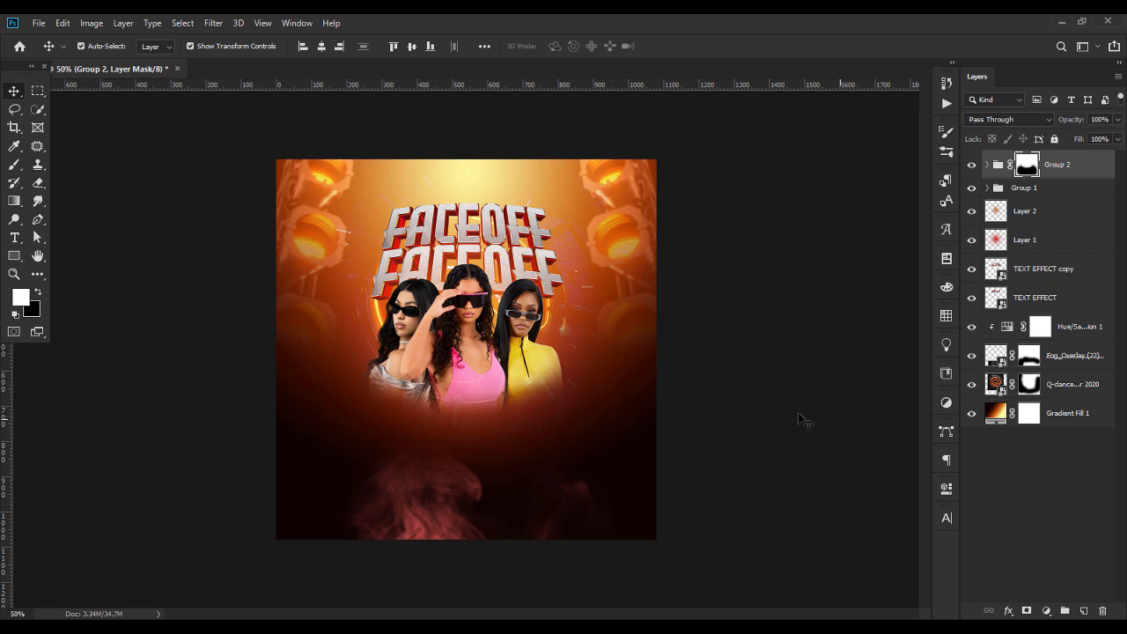
Nudge the woman in yellow slightly left, closer to the woman in pink
click(533, 364)
key(Left)
key(Left)
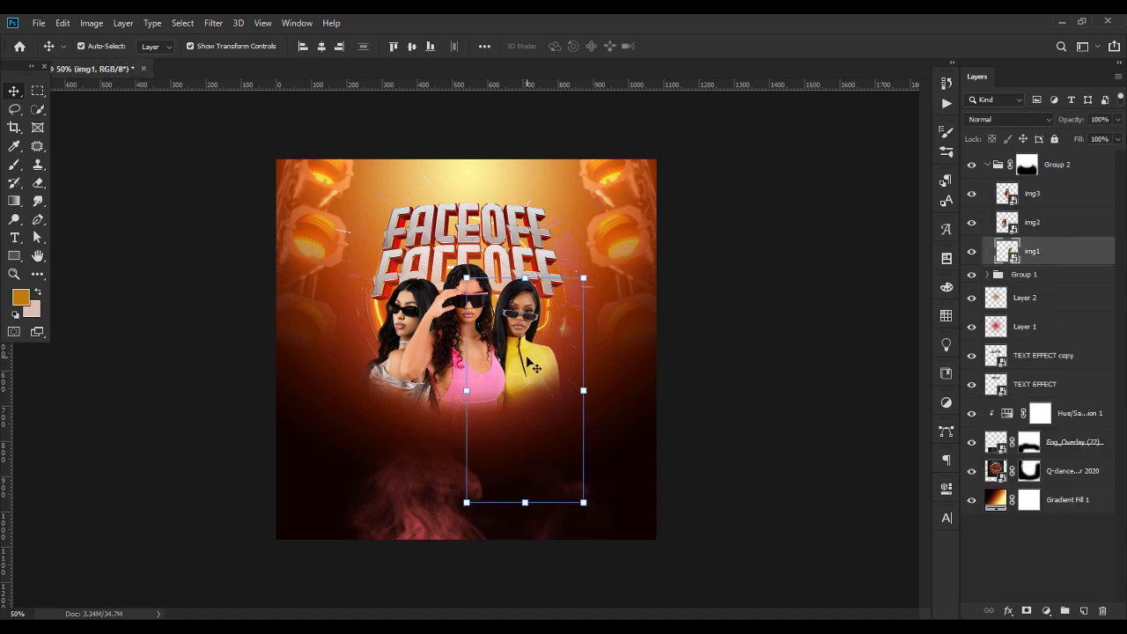
Nudge the woman in silver slightly upward and fine-tune her size from the lower edge
click(377, 388)
key(Up)
key(Up)
key(Up)
drag(410, 436, 412, 432)
key(Return)
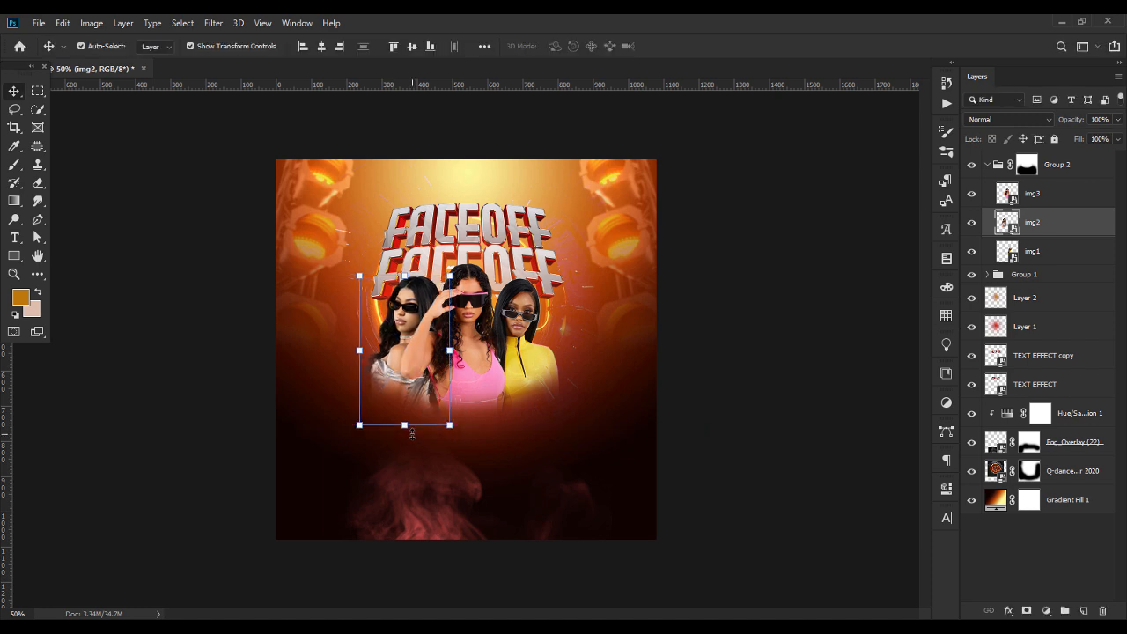
Erase along the lower edge of the women on the group's mask with a soft 168 px Eraser to smooth the fade
click(1028, 166)
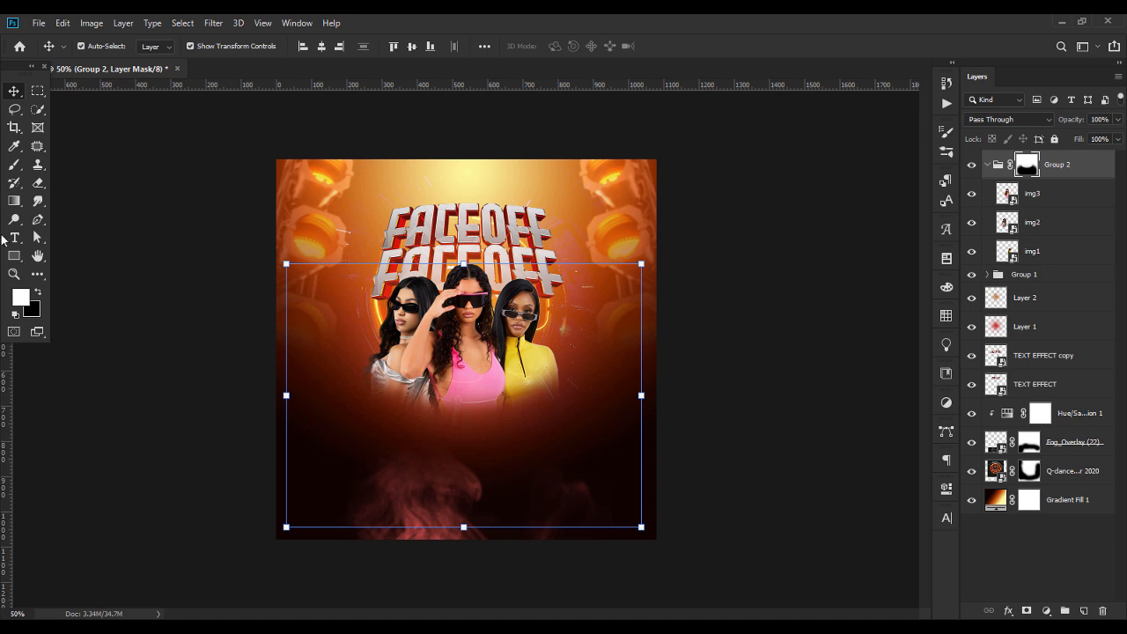
click(39, 185)
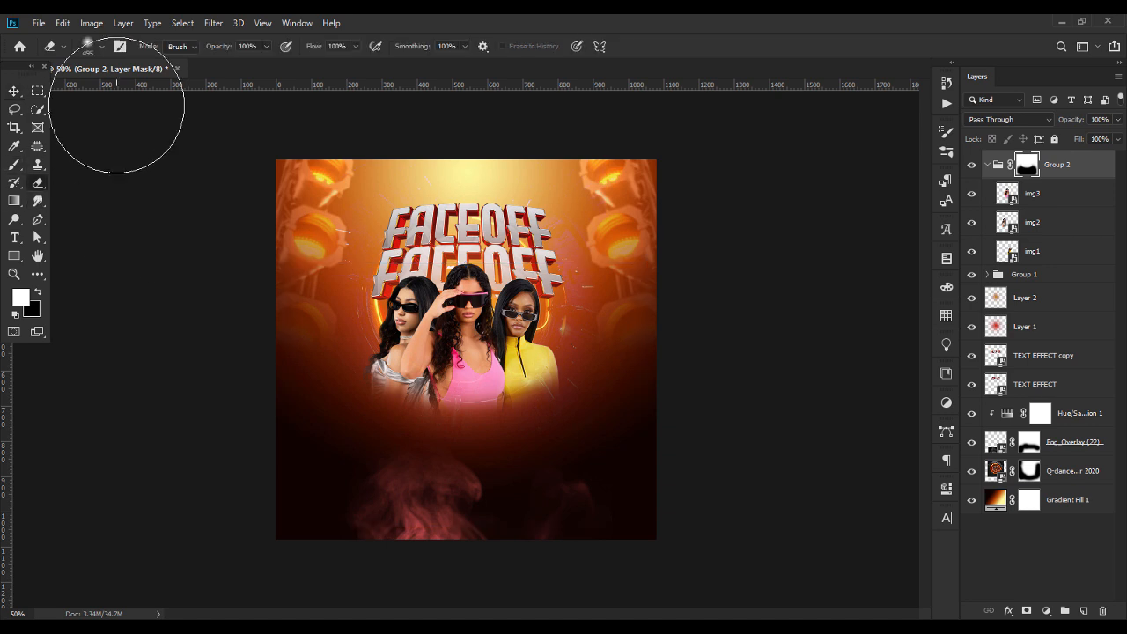
click(101, 46)
drag(128, 88, 130, 88)
click(137, 90)
mouse_move(370, 402)
mouse_down()
mouse_move(414, 424)
mouse_move(489, 431)
mouse_move(532, 420)
mouse_move(565, 398)
mouse_move(490, 430)
mouse_move(570, 382)
mouse_move(507, 432)
mouse_move(385, 436)
mouse_move(361, 379)
mouse_move(395, 416)
mouse_move(492, 445)
mouse_move(583, 409)
mouse_move(566, 401)
mouse_move(438, 440)
mouse_move(380, 397)
mouse_move(427, 435)
mouse_up()
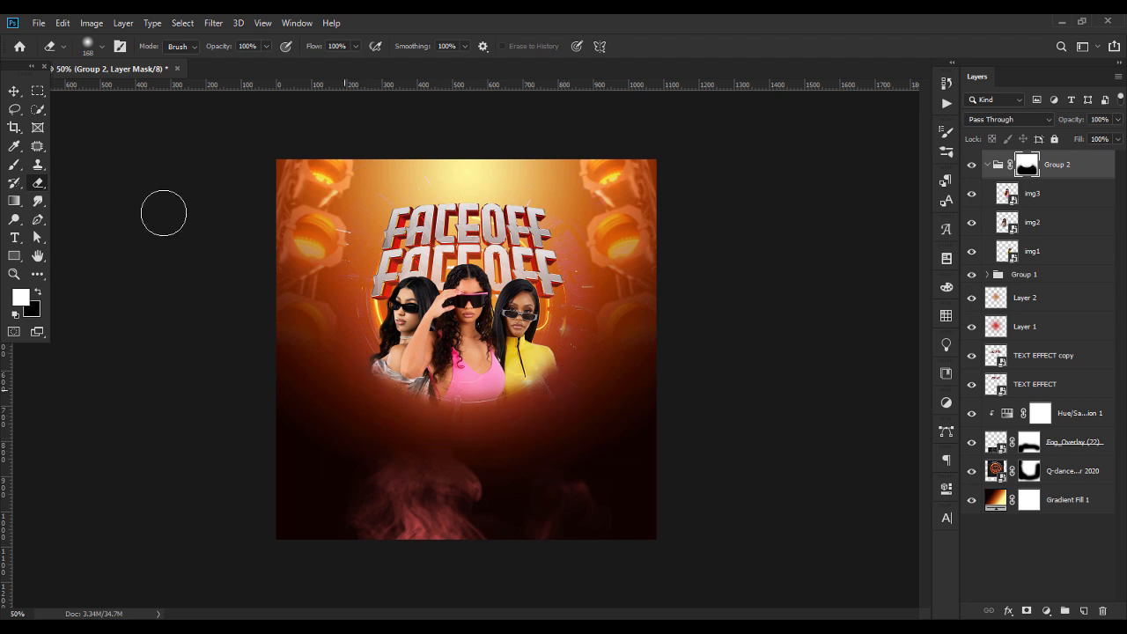
Convert the Group 2 group of women and its mask to a smart object
click(14, 90)
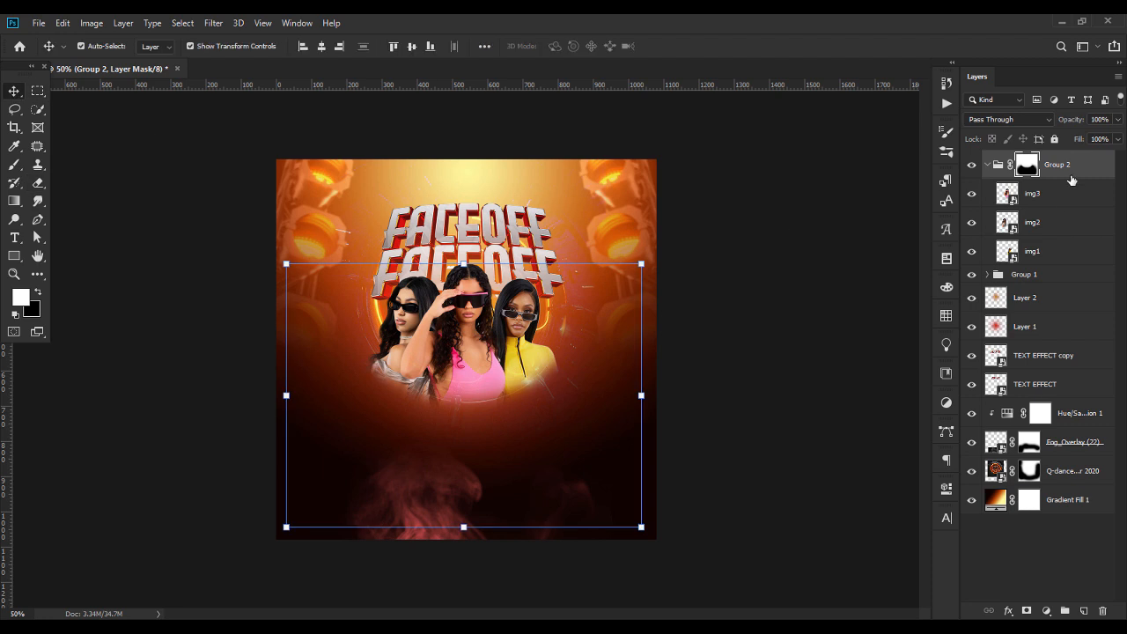
right_click(1072, 179)
click(979, 253)
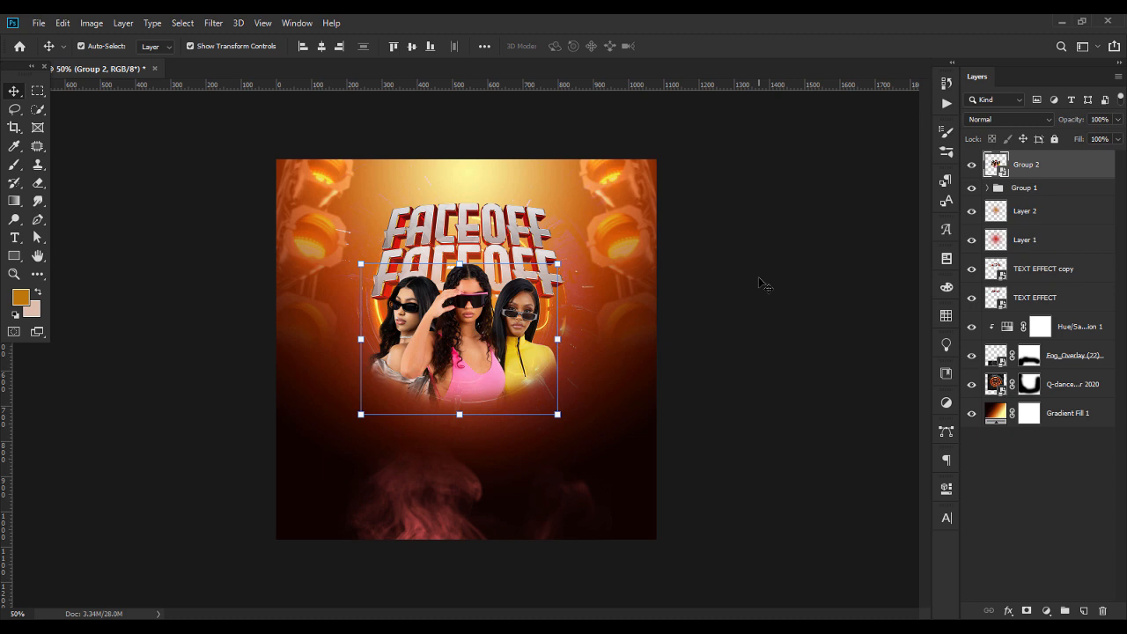
Apply the Topaz Adjust 5 filter to the women's smart object with the Crisp preset from the Adjust 4 Preset List
click(213, 23)
mouse_move(269, 406)
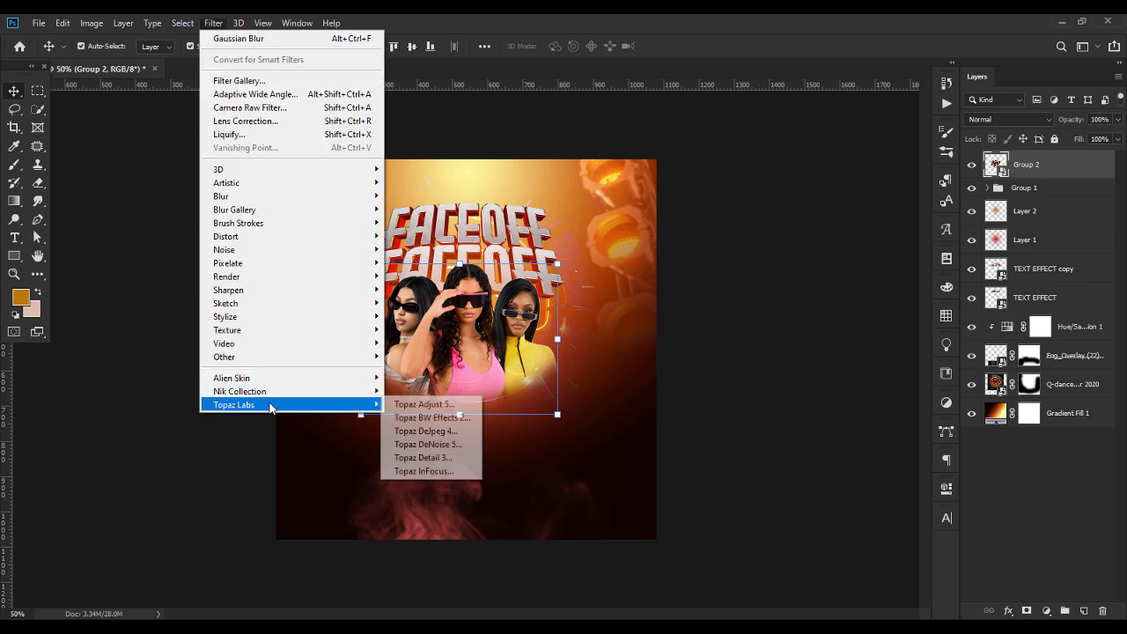
click(445, 406)
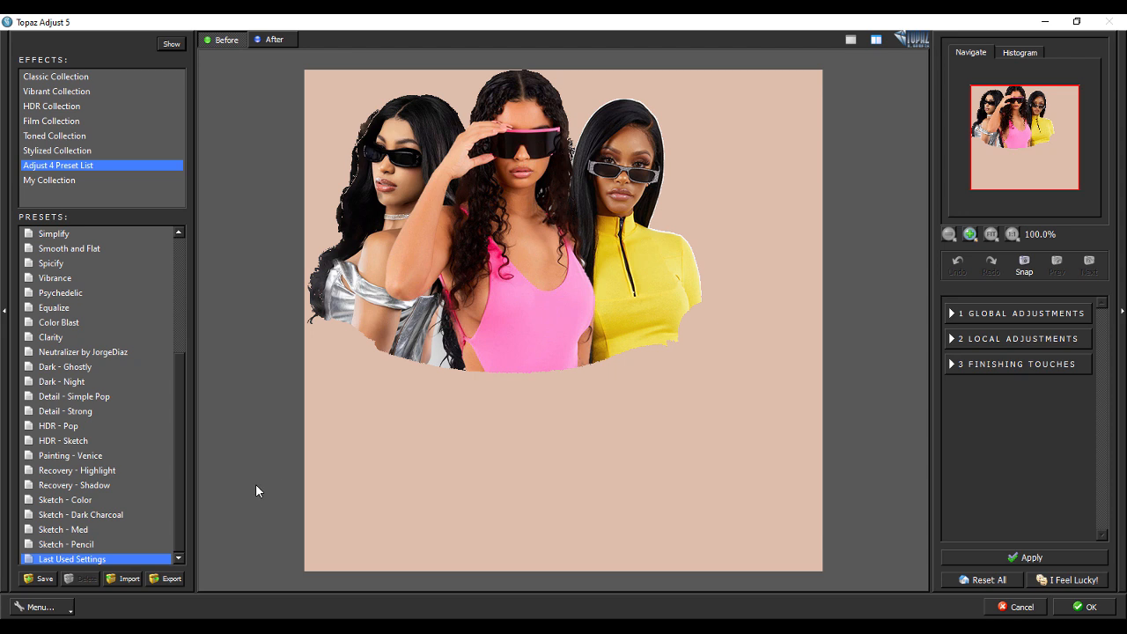
drag(183, 483, 187, 293)
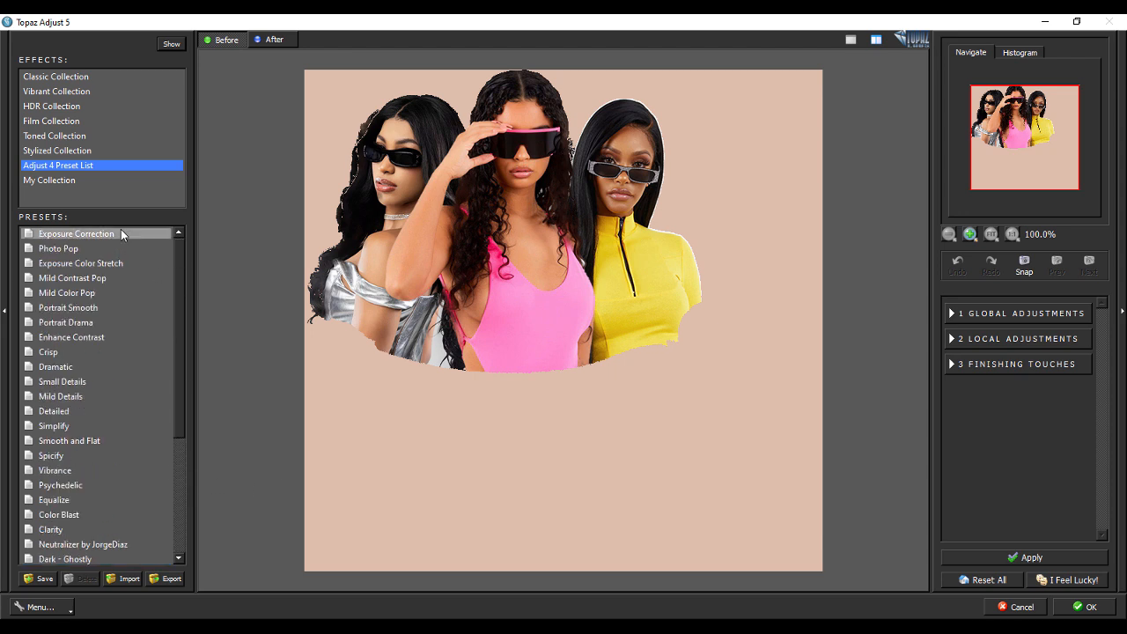
click(49, 353)
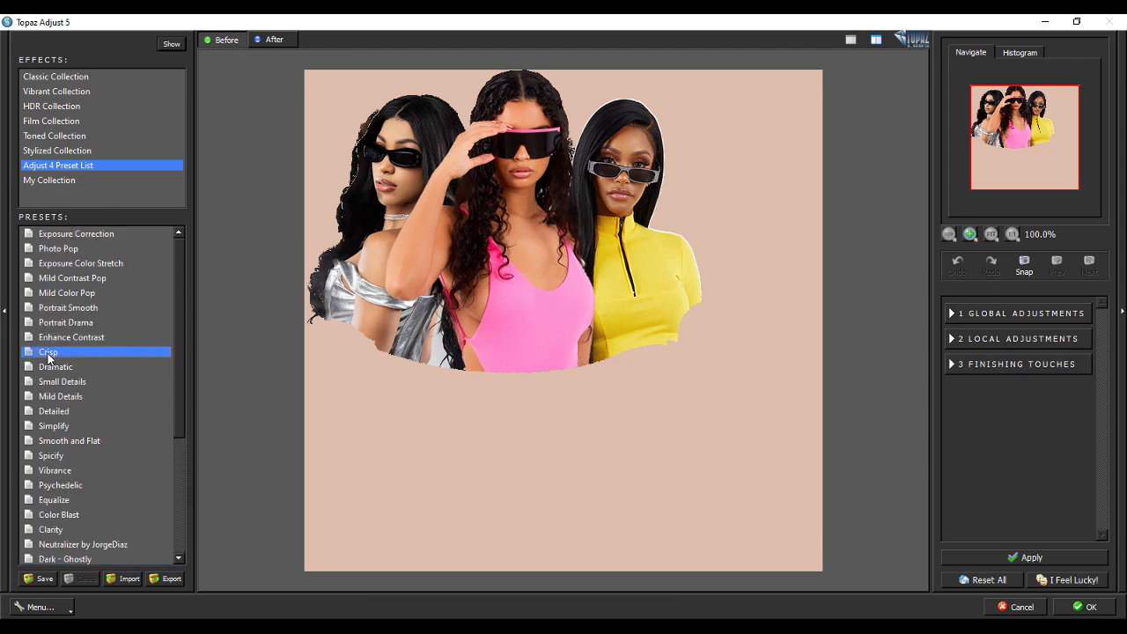
click(1083, 607)
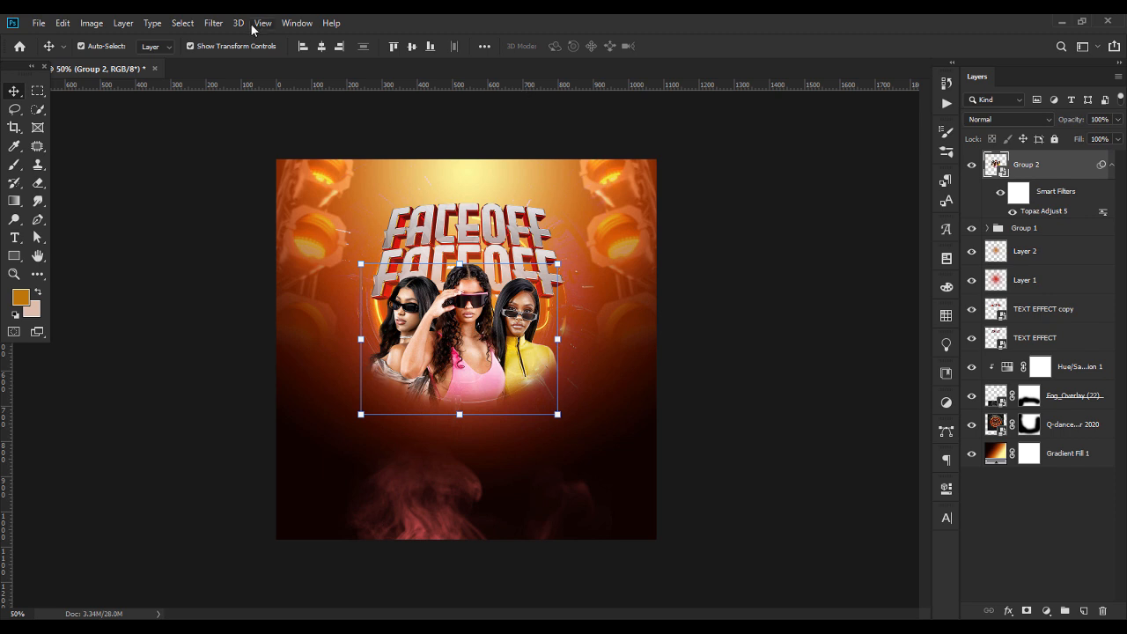
Start a Camera Raw Filter on the women with Contrast +31, Highlights -7, Shadows +43, Whites -7 and Blacks -7
click(214, 23)
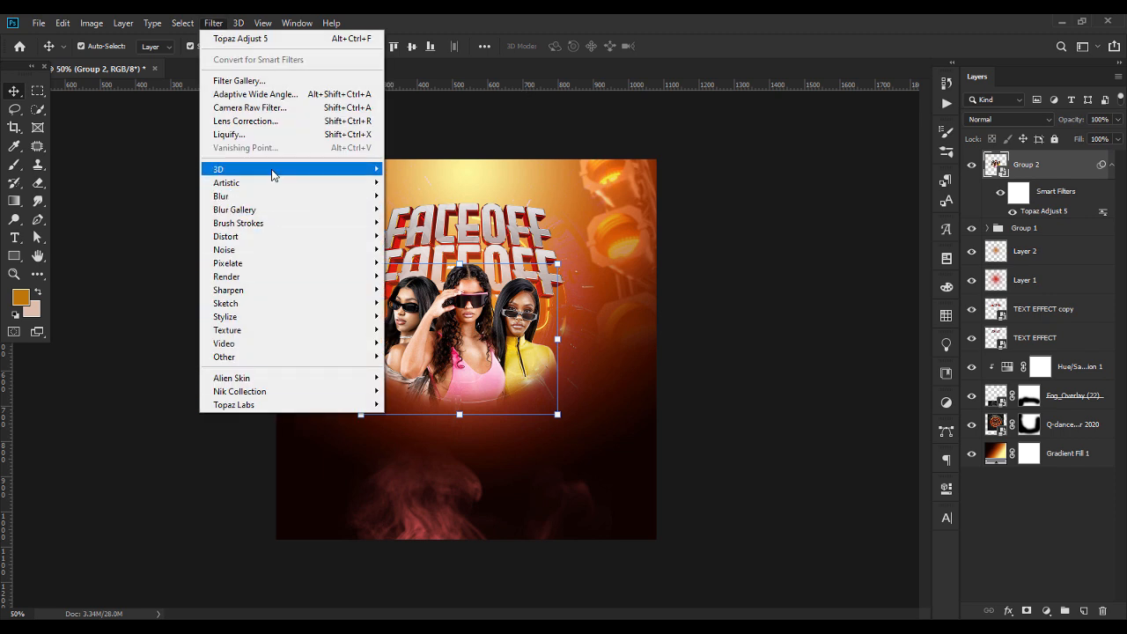
click(264, 107)
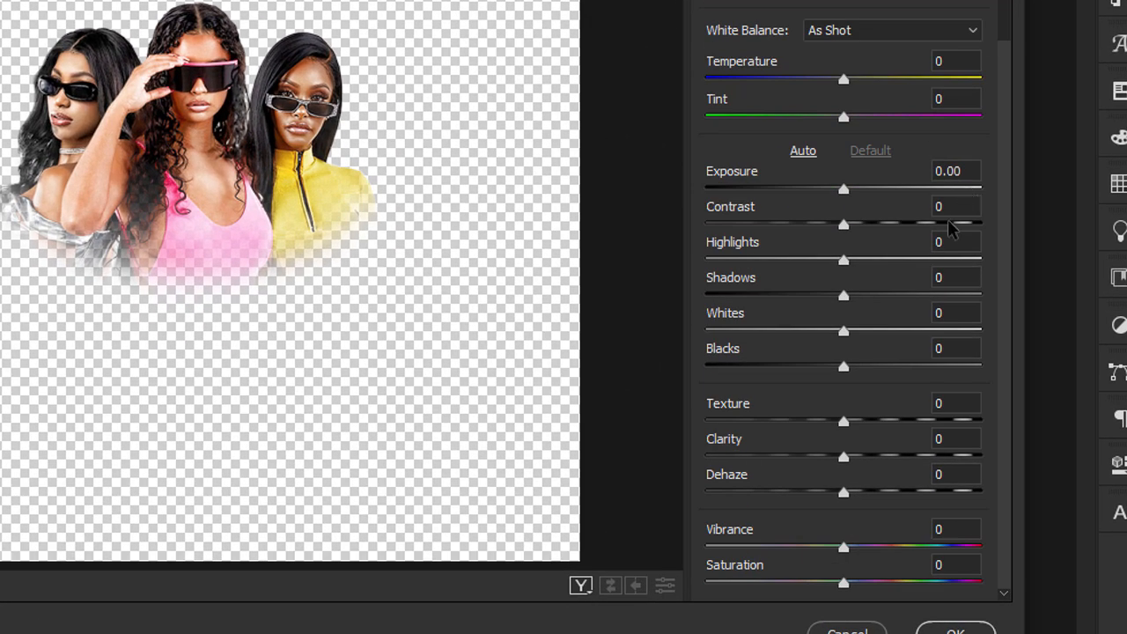
drag(847, 230, 899, 236)
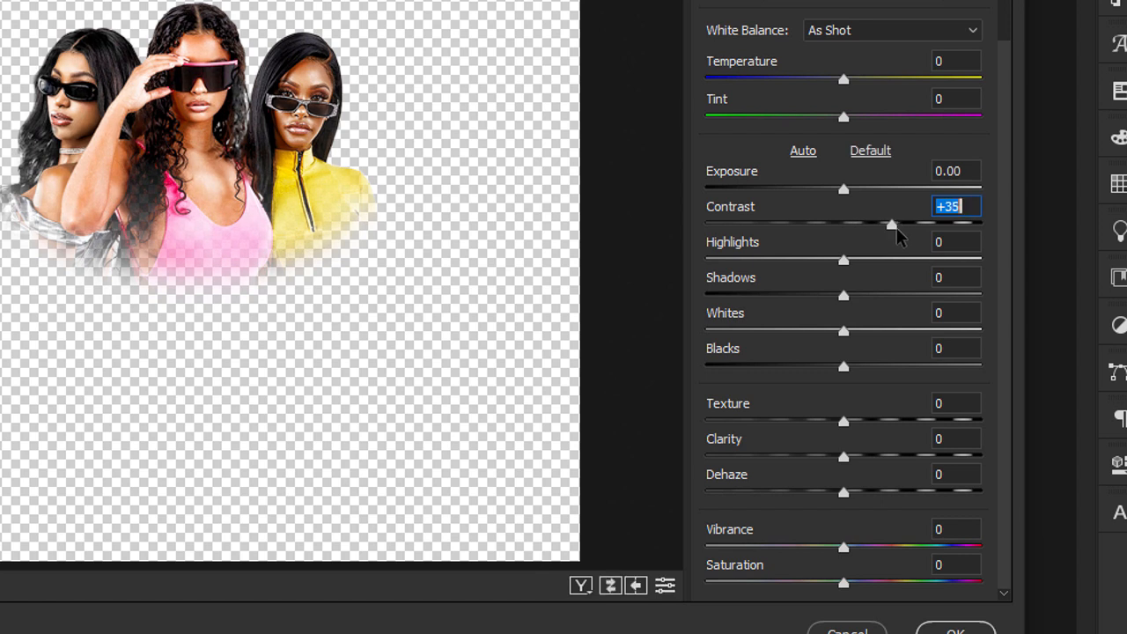
text(31)
click(966, 242)
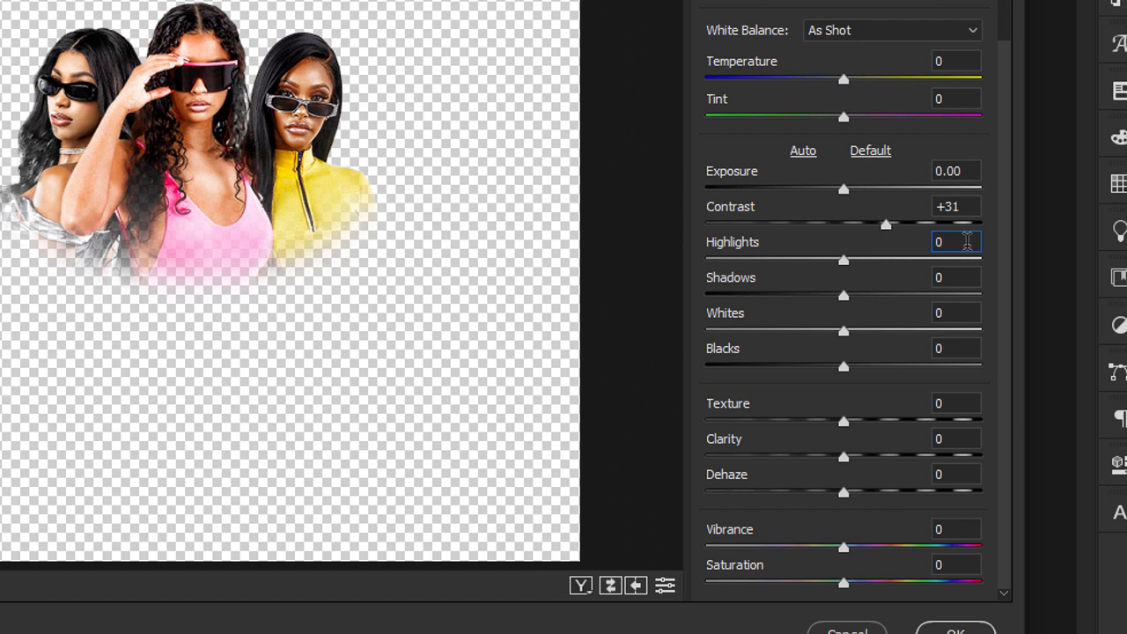
text(-7)
click(953, 277)
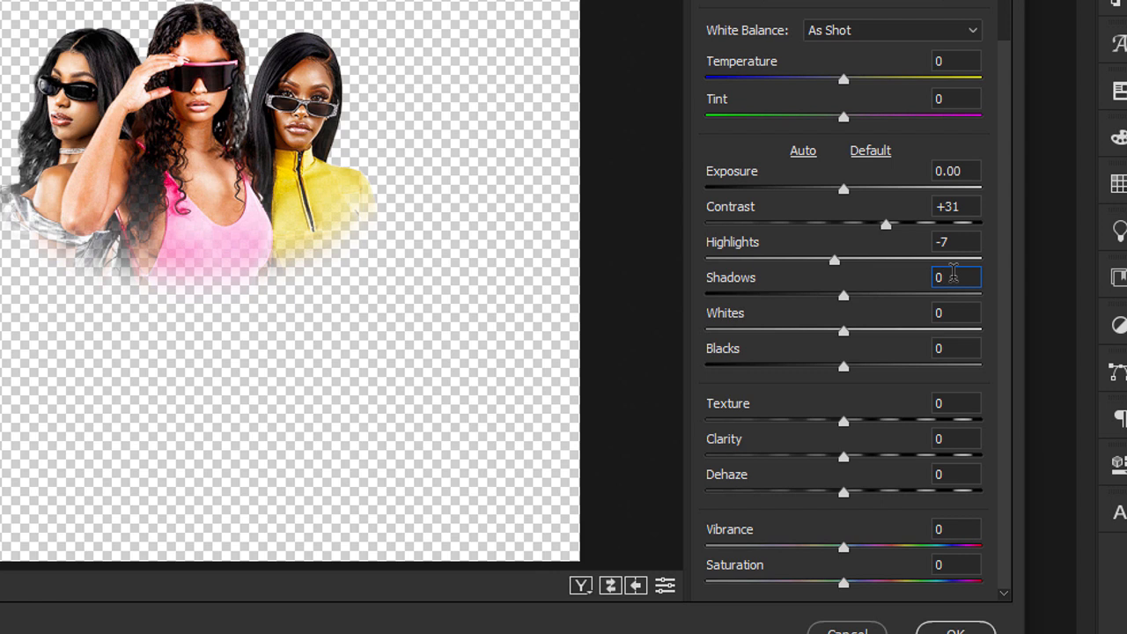
text(43)
click(962, 314)
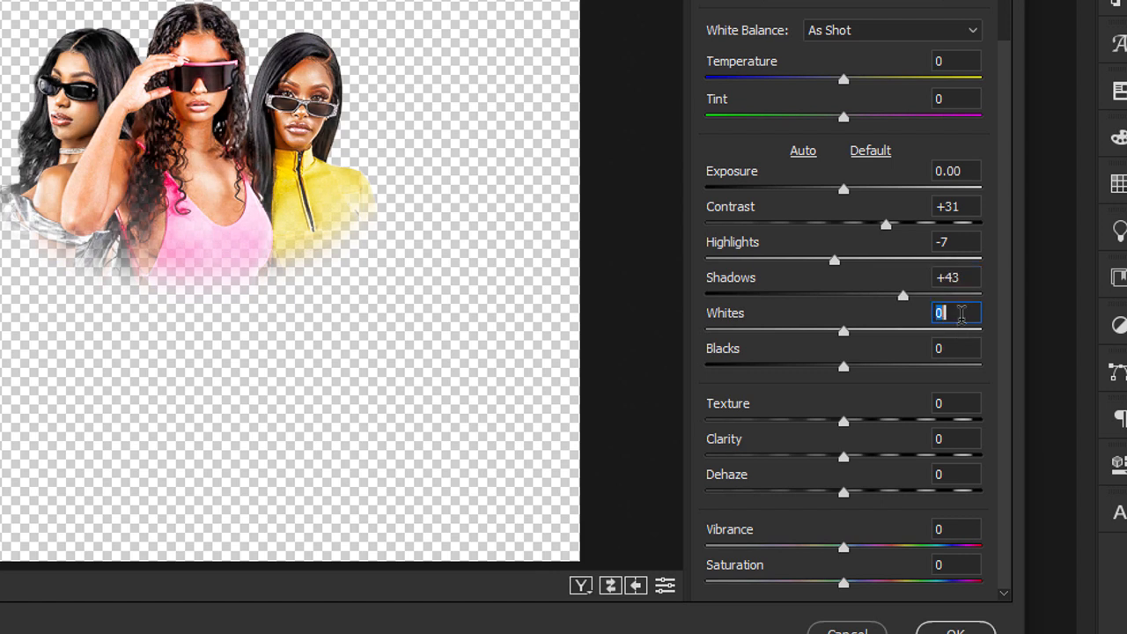
text(-7)
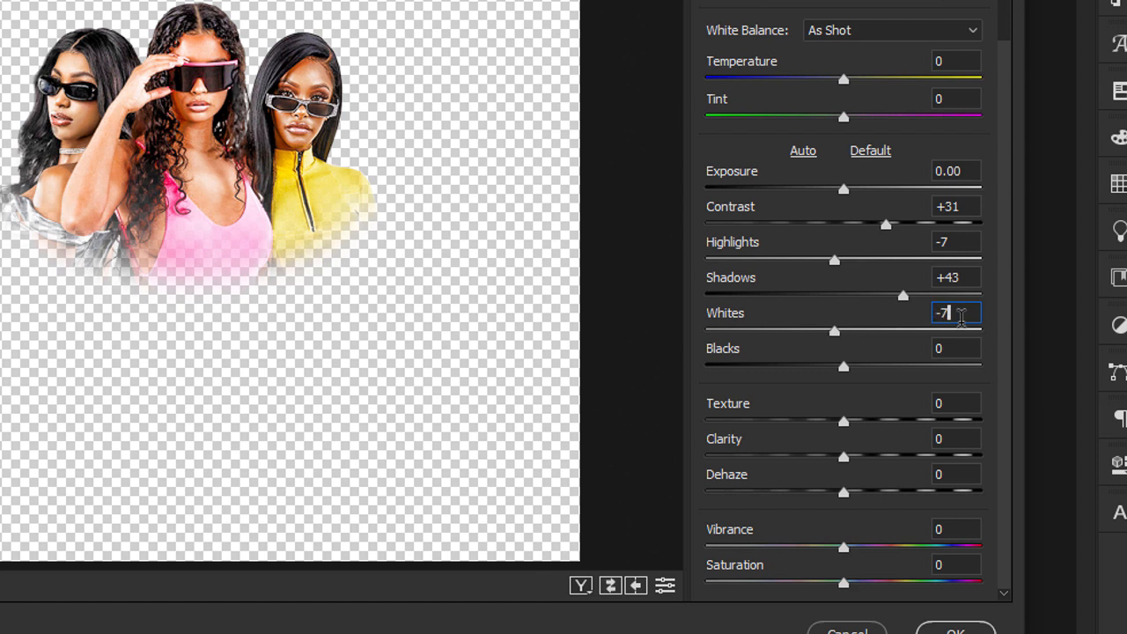
click(961, 366)
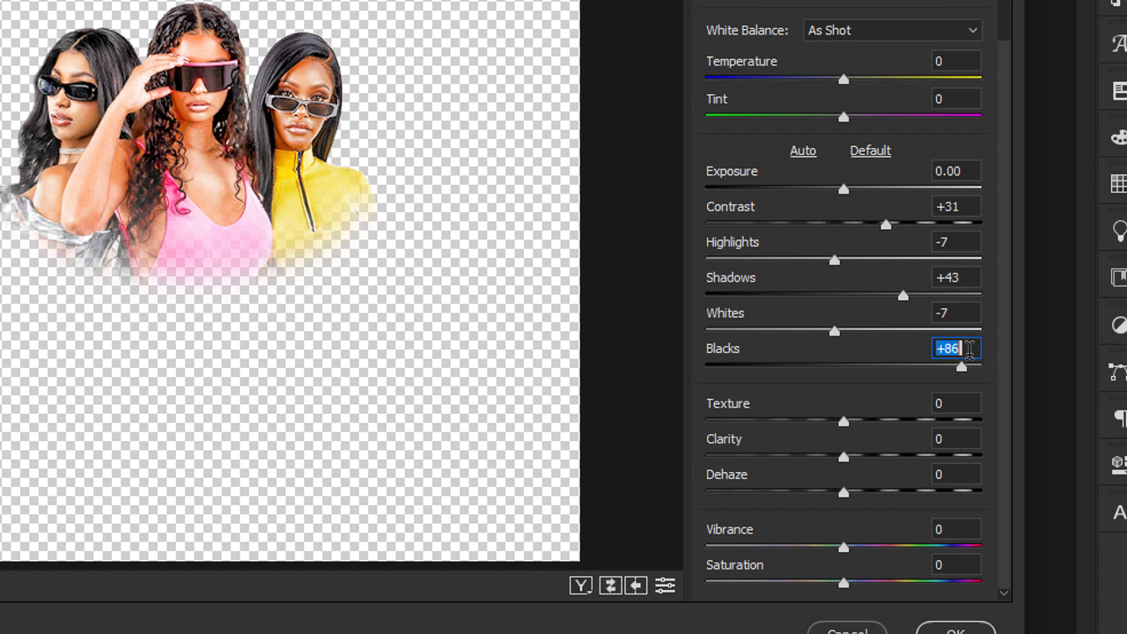
text(-7)
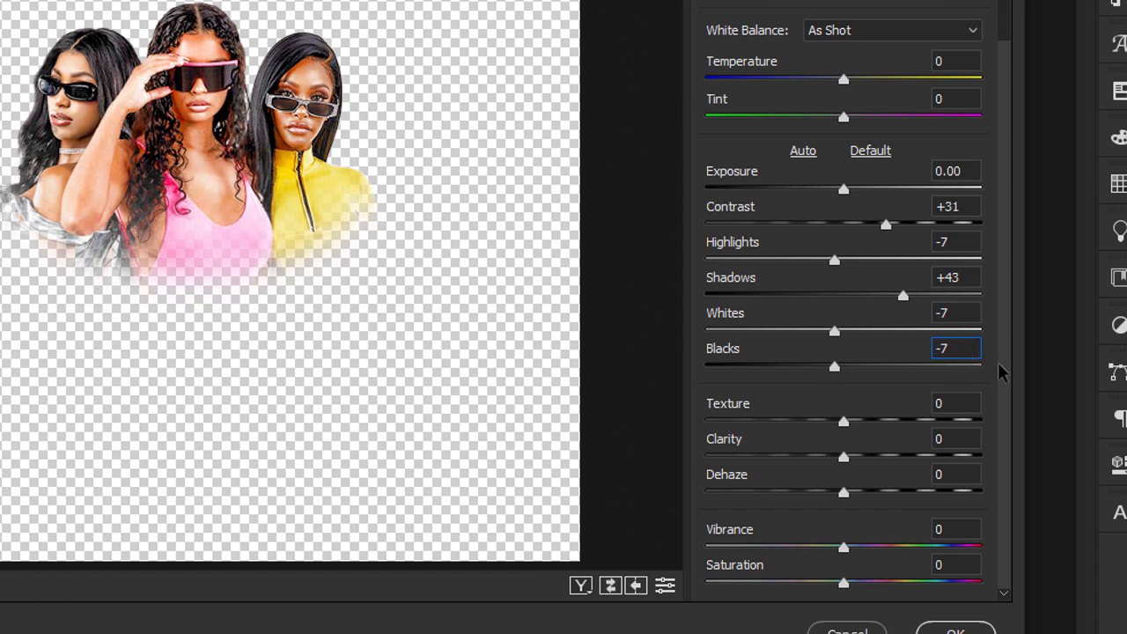
Set Clarity to +19, Vibrance to -10 and Saturation to -14, and apply the Camera Raw Filter
click(970, 404)
click(959, 440)
text(19)
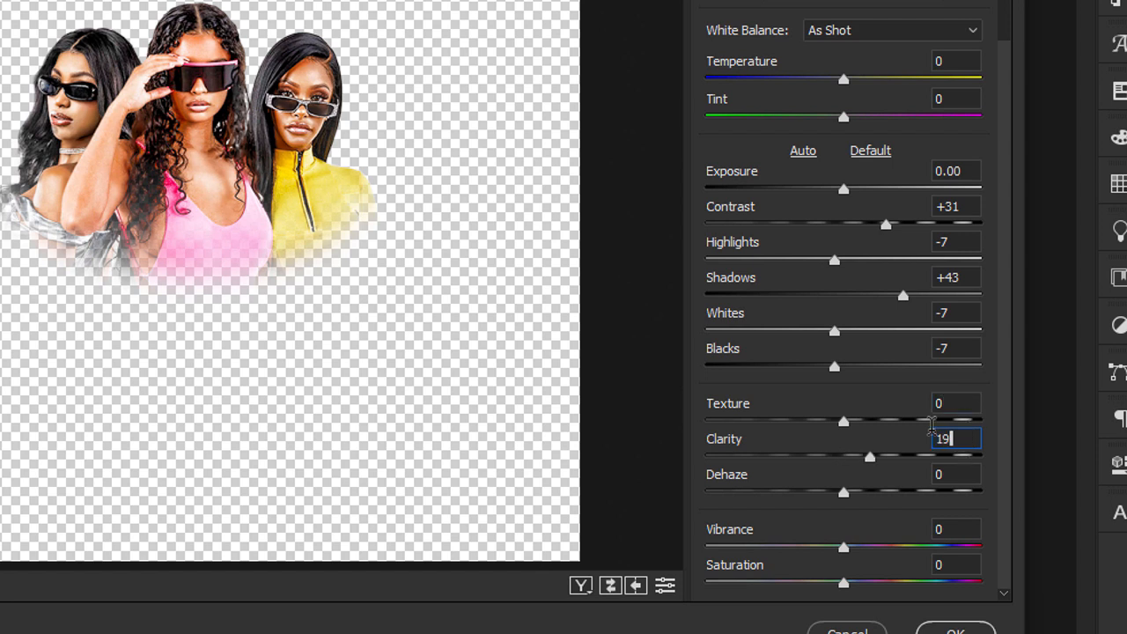
click(966, 476)
click(955, 523)
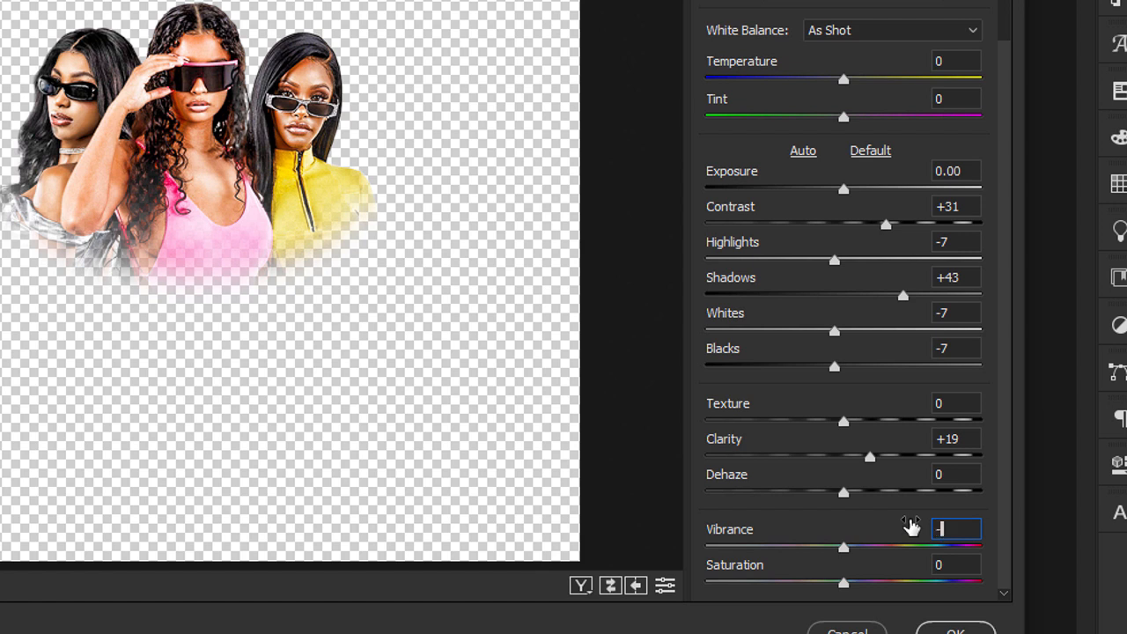
text(-10)
click(945, 565)
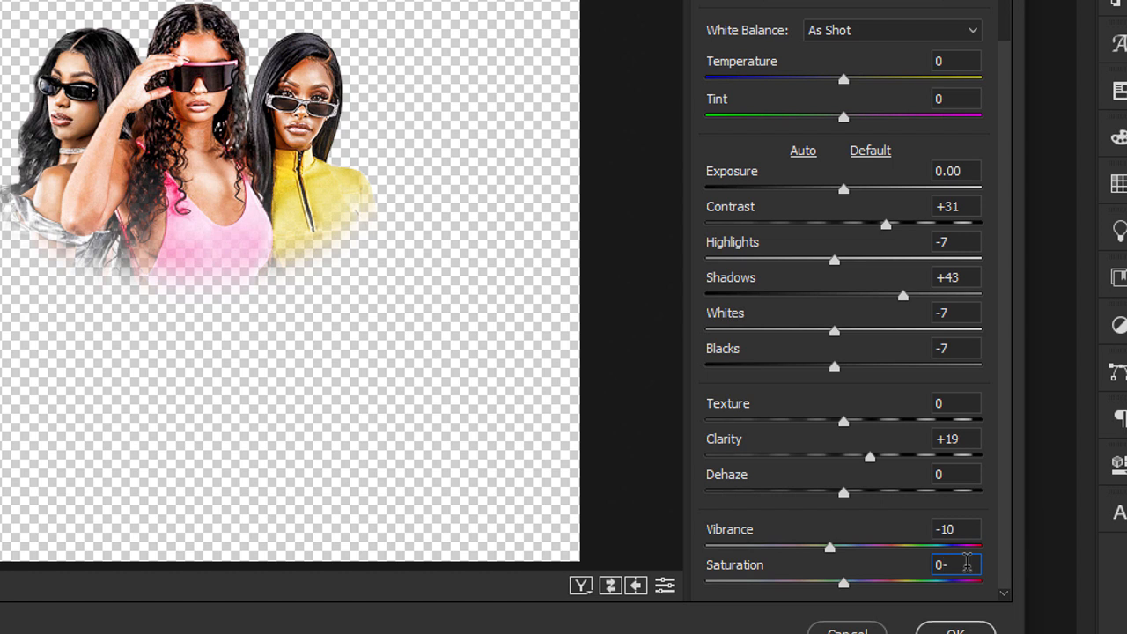
text(-14)
click(941, 565)
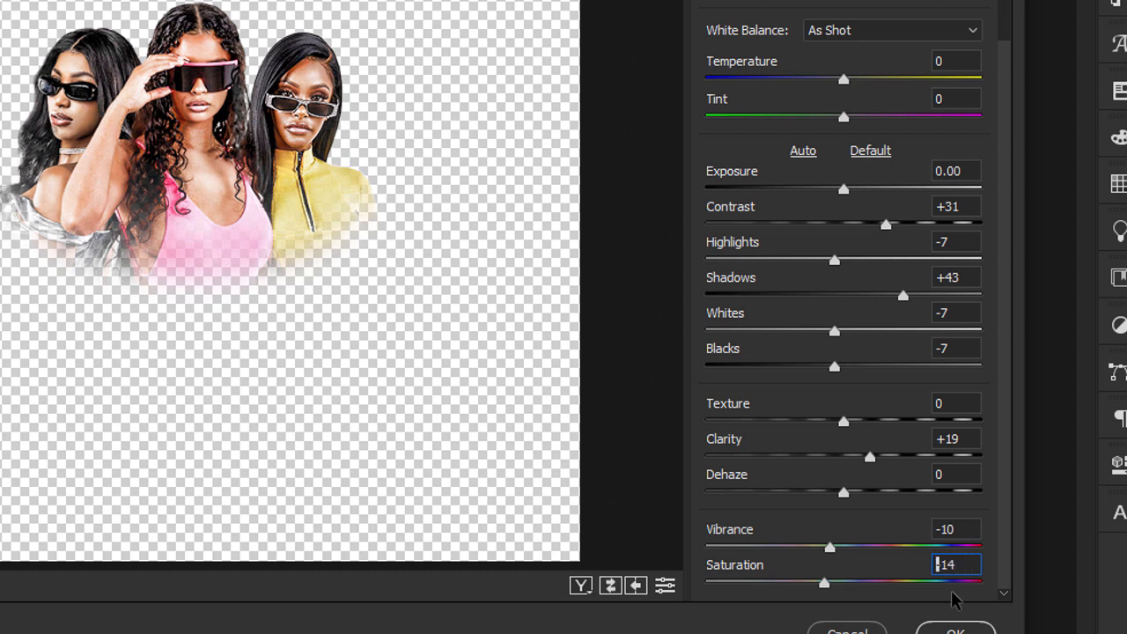
click(969, 528)
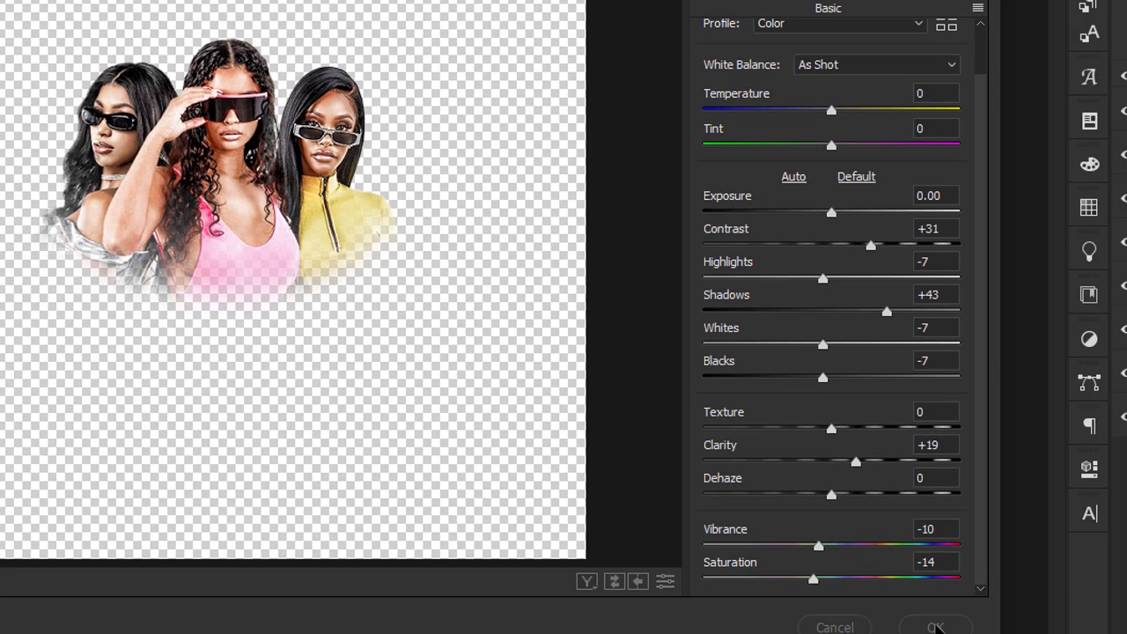
click(955, 631)
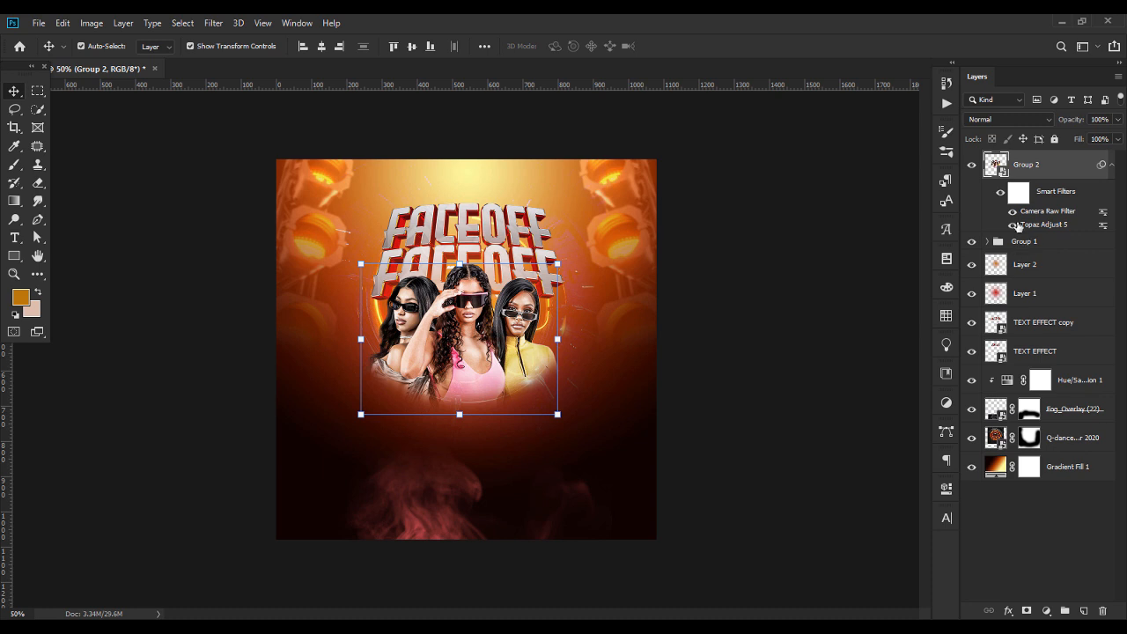
Hide and show the Camera Raw Filter on Group 2 to compare the women before and after
click(1012, 213)
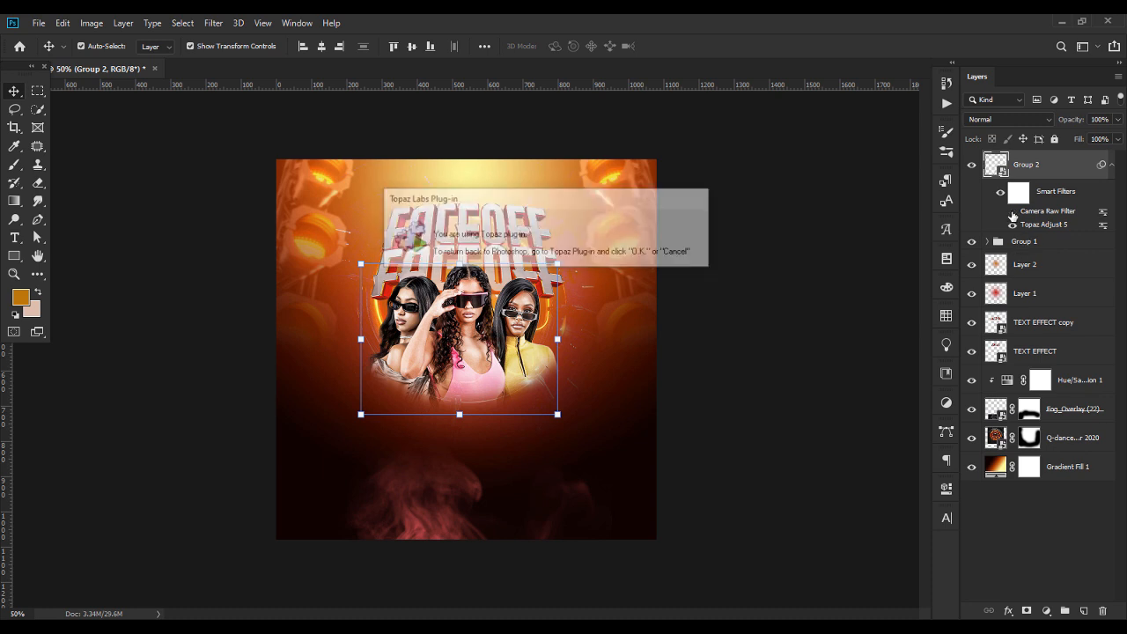
click(1012, 214)
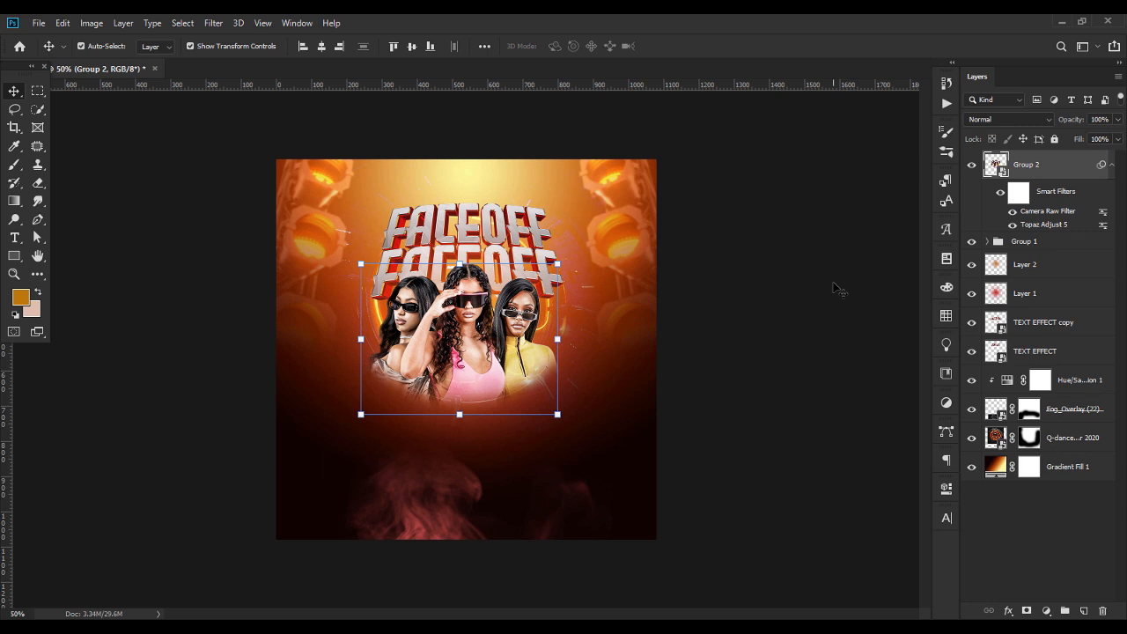
Add a new layer above the women's smart object and set the brush colour to d0451e
key(ctrl+plus)
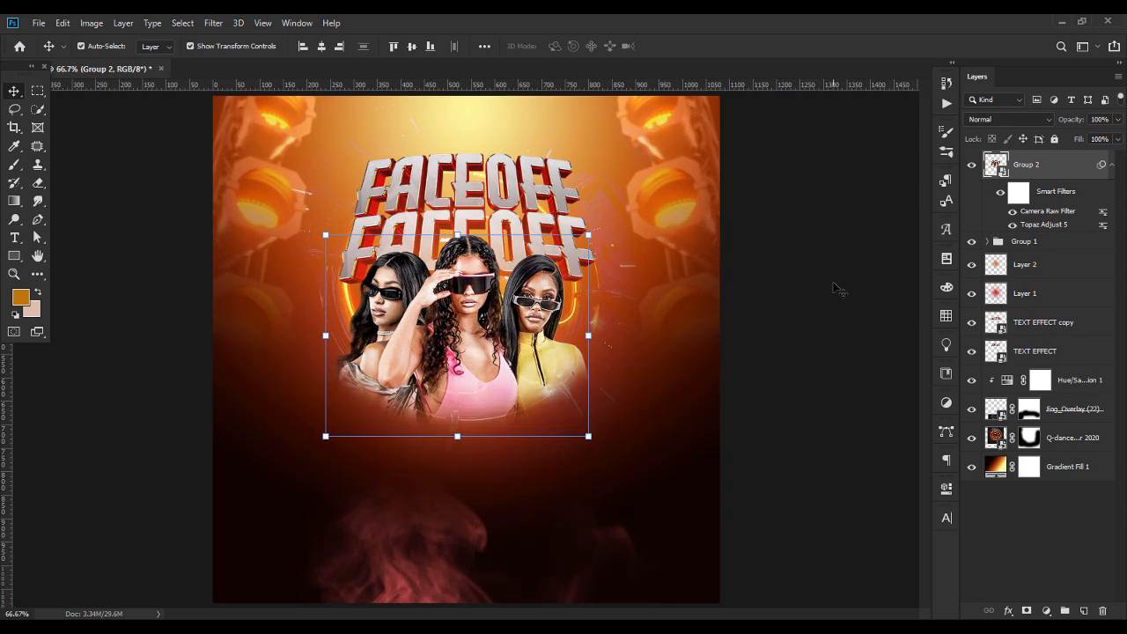
click(1083, 610)
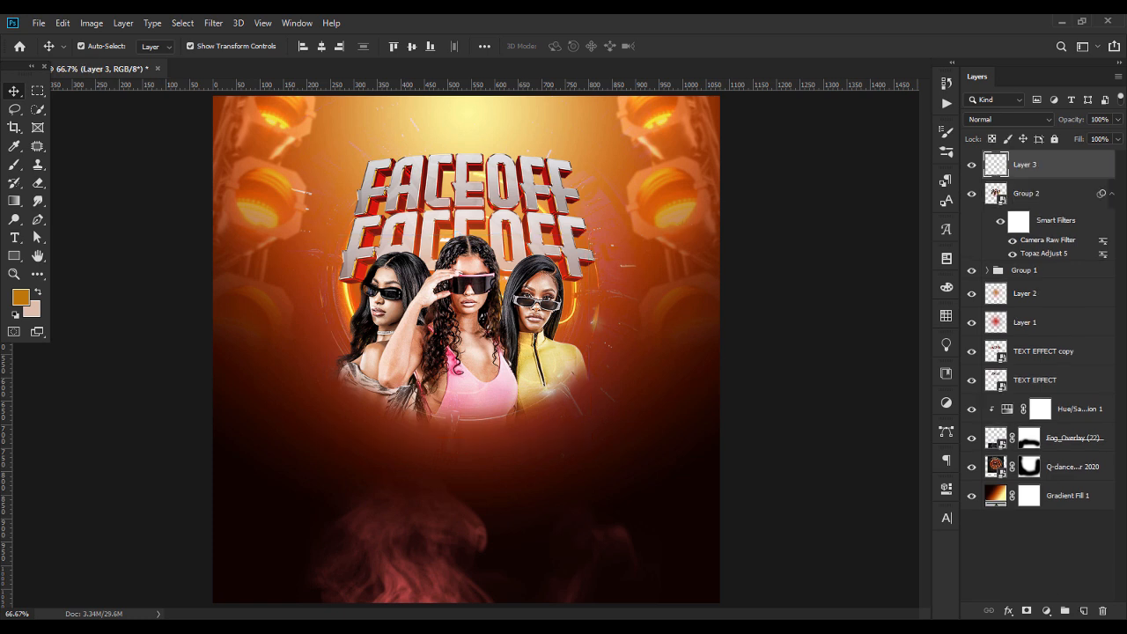
click(14, 164)
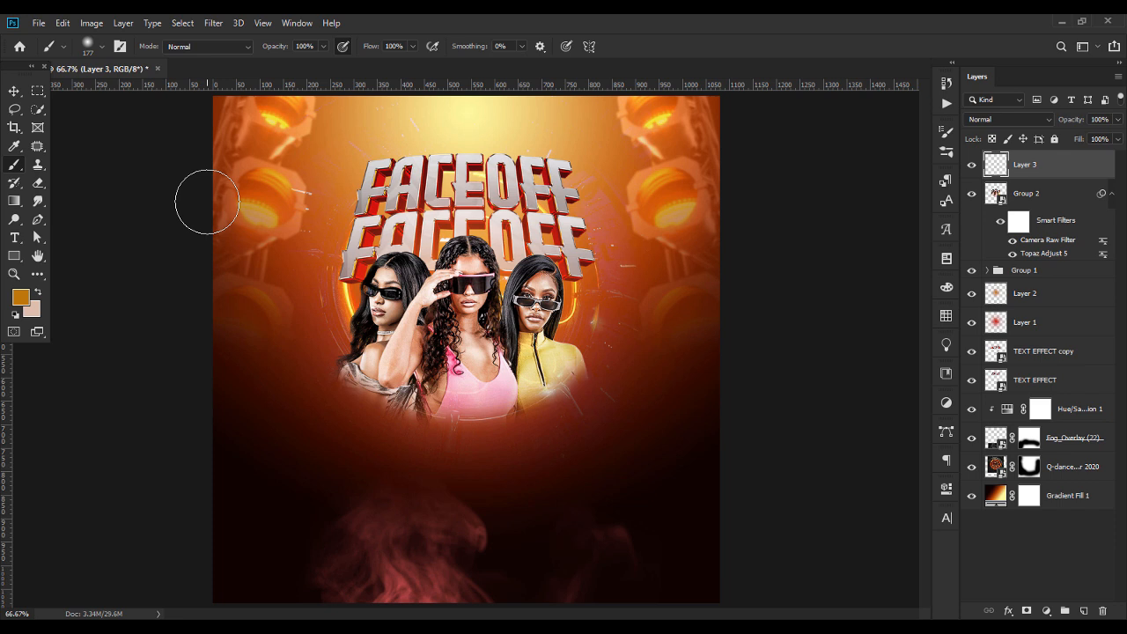
click(19, 300)
drag(619, 244, 611, 273)
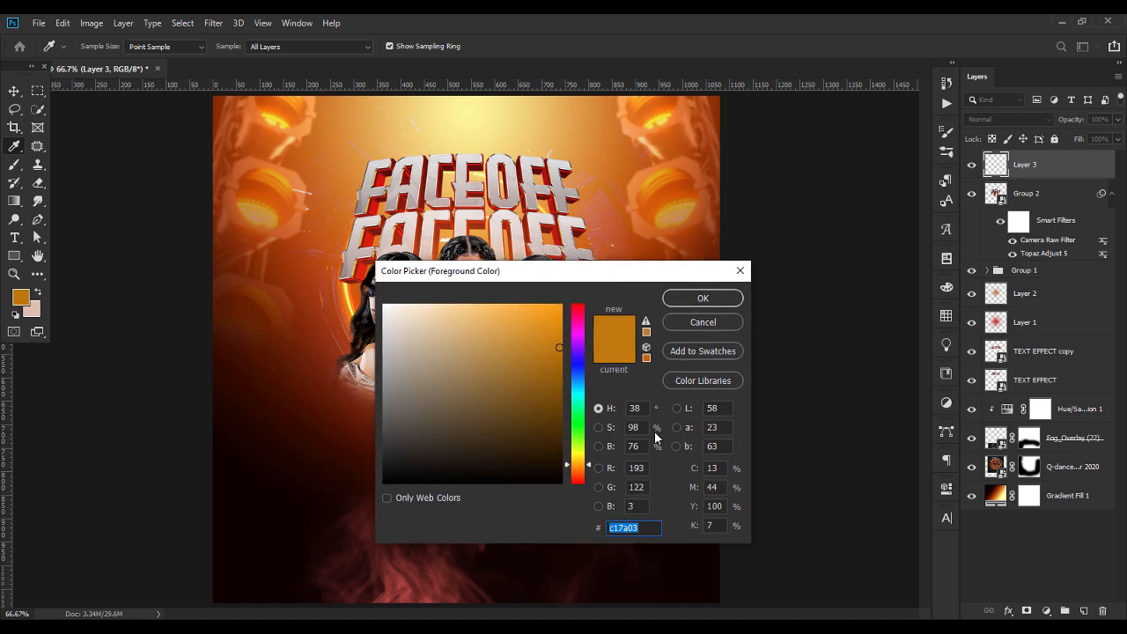
text(d0)
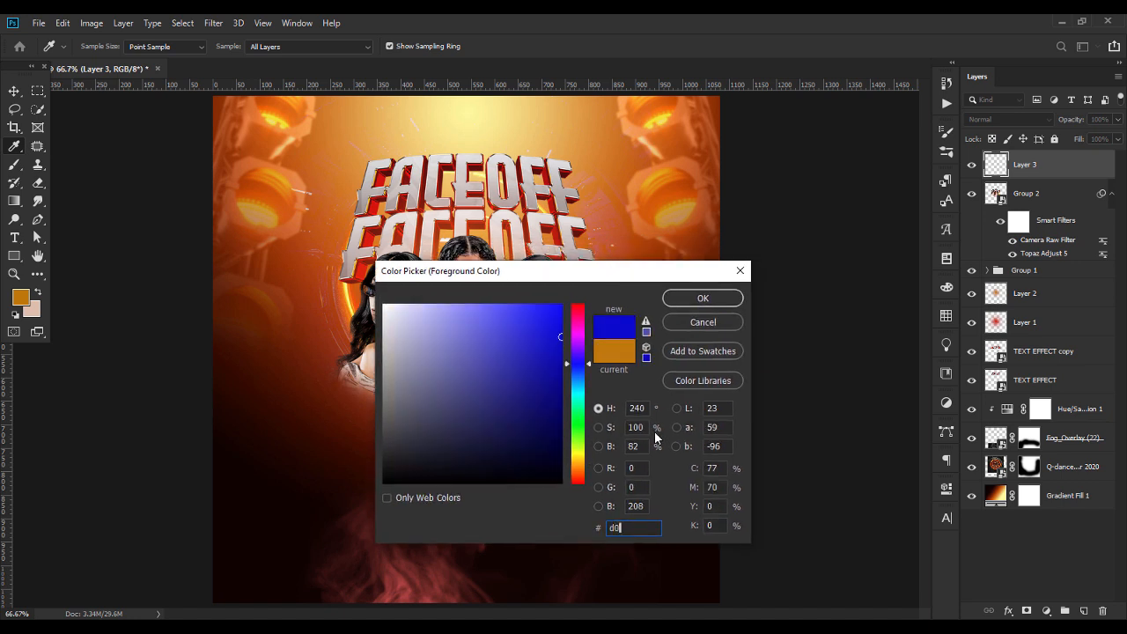
text(45)
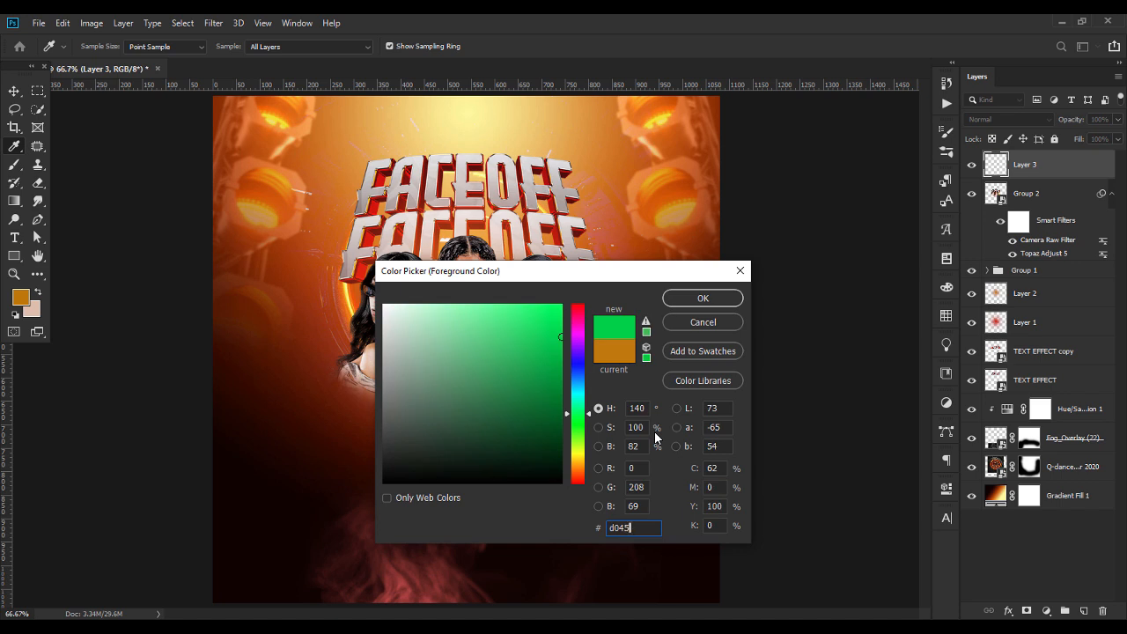
text(1)
text(1)
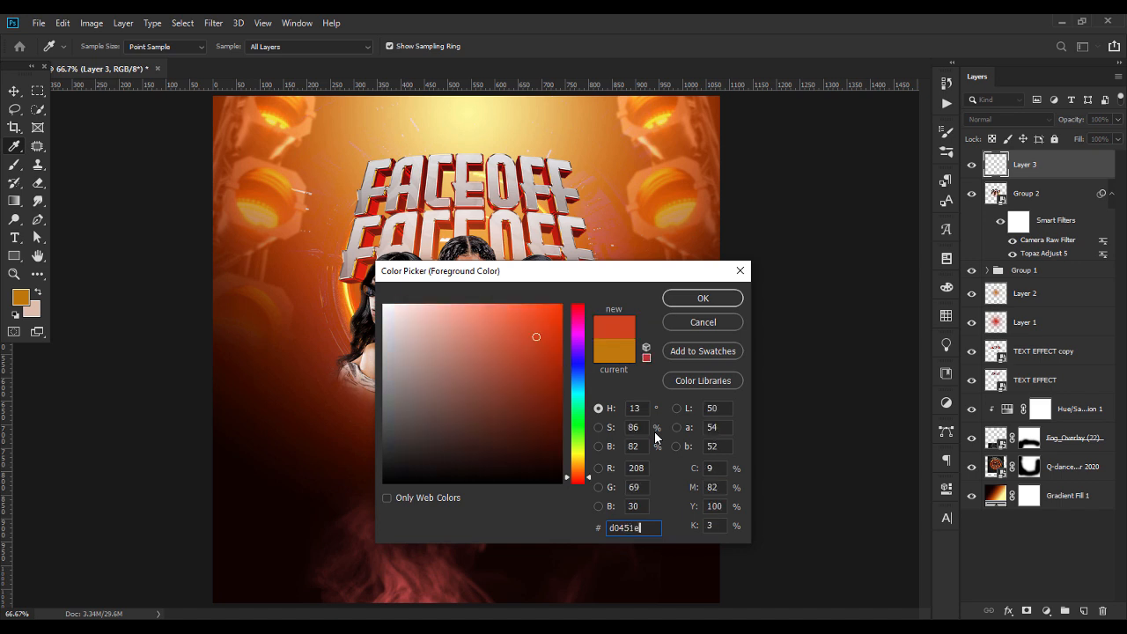
key(Return)
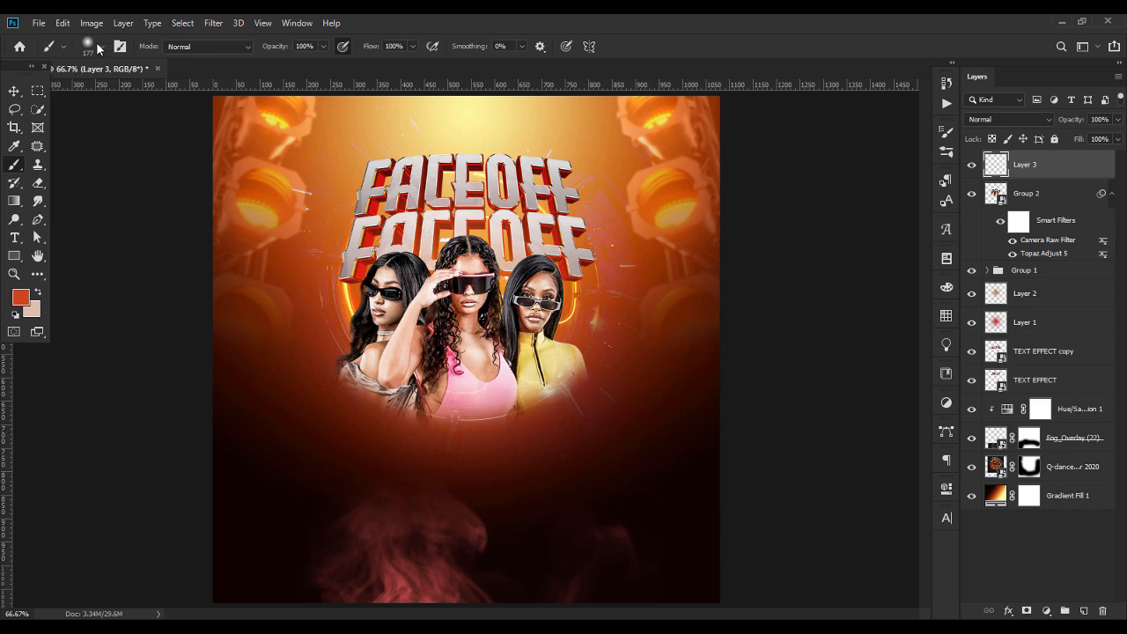
Paint soft red-orange glow over the women's heads using a 401 px brush with 0% hardness
click(99, 48)
drag(128, 91, 125, 91)
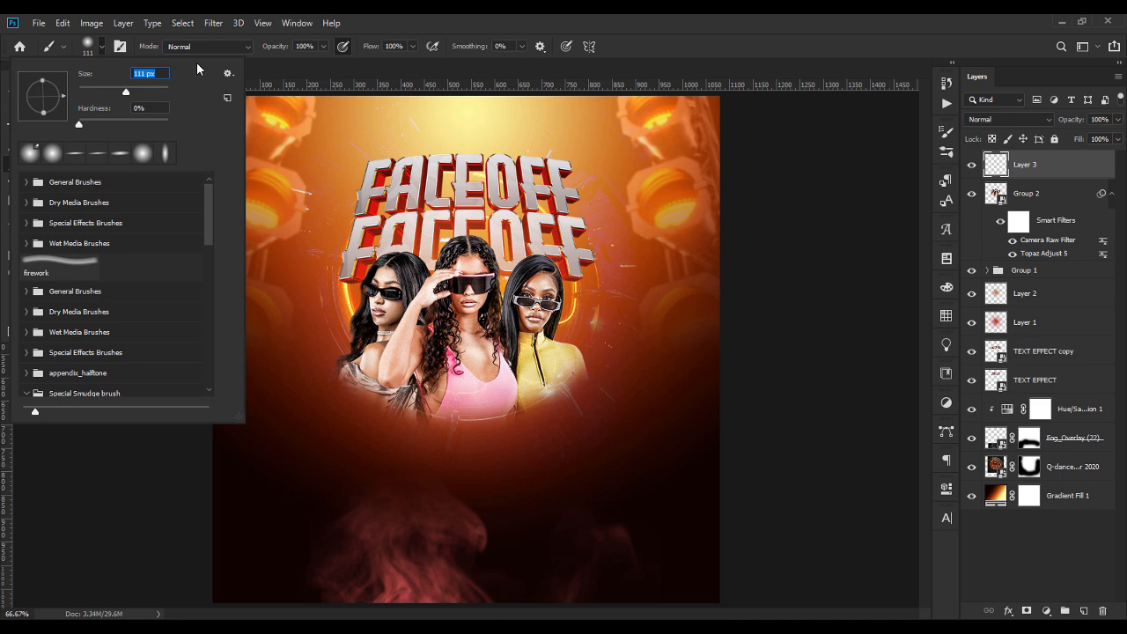
drag(133, 89, 142, 95)
click(503, 292)
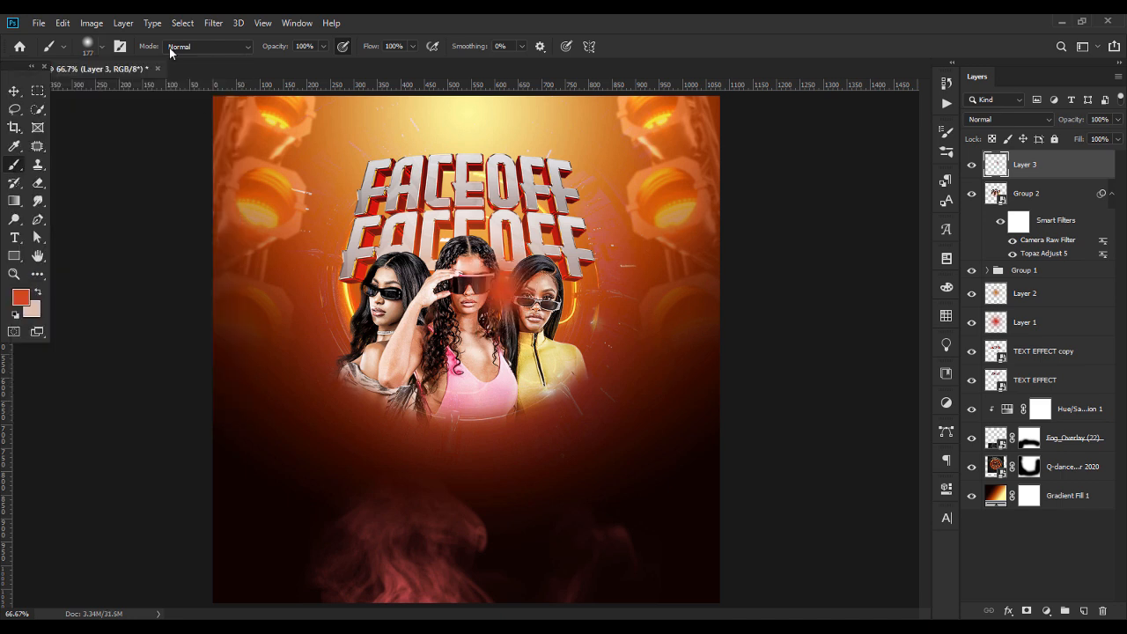
click(102, 45)
drag(142, 91, 155, 92)
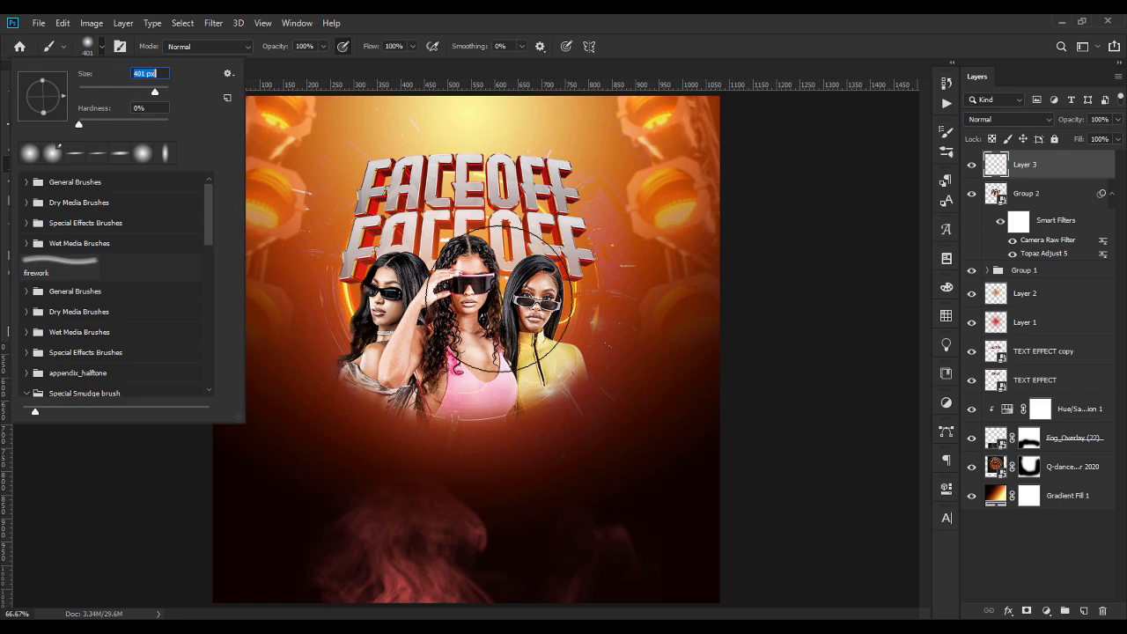
click(482, 265)
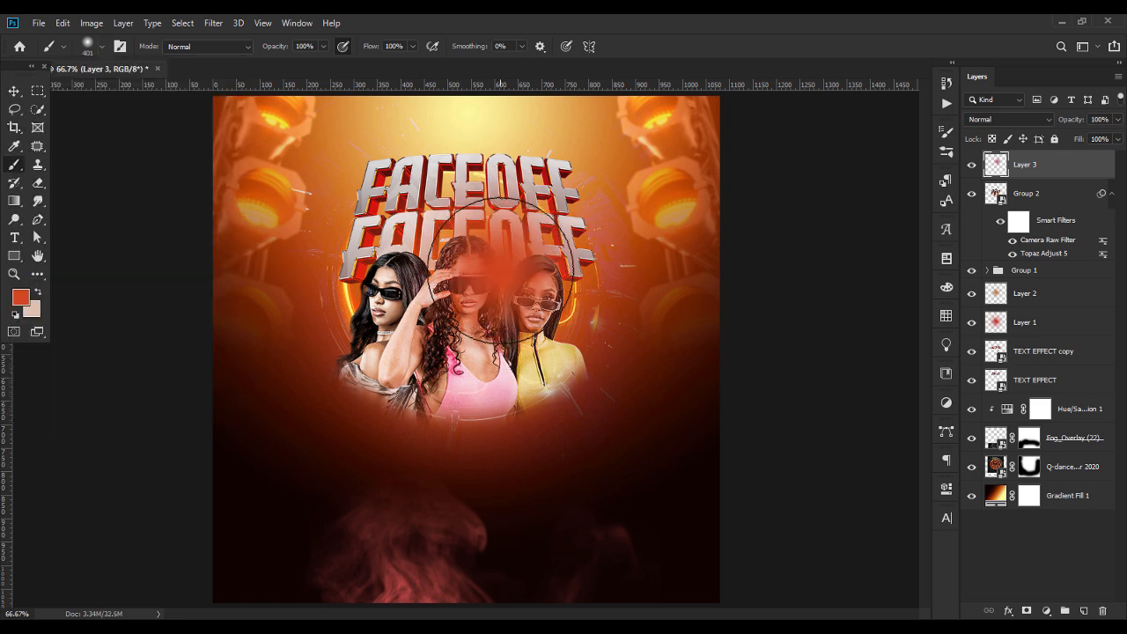
click(400, 257)
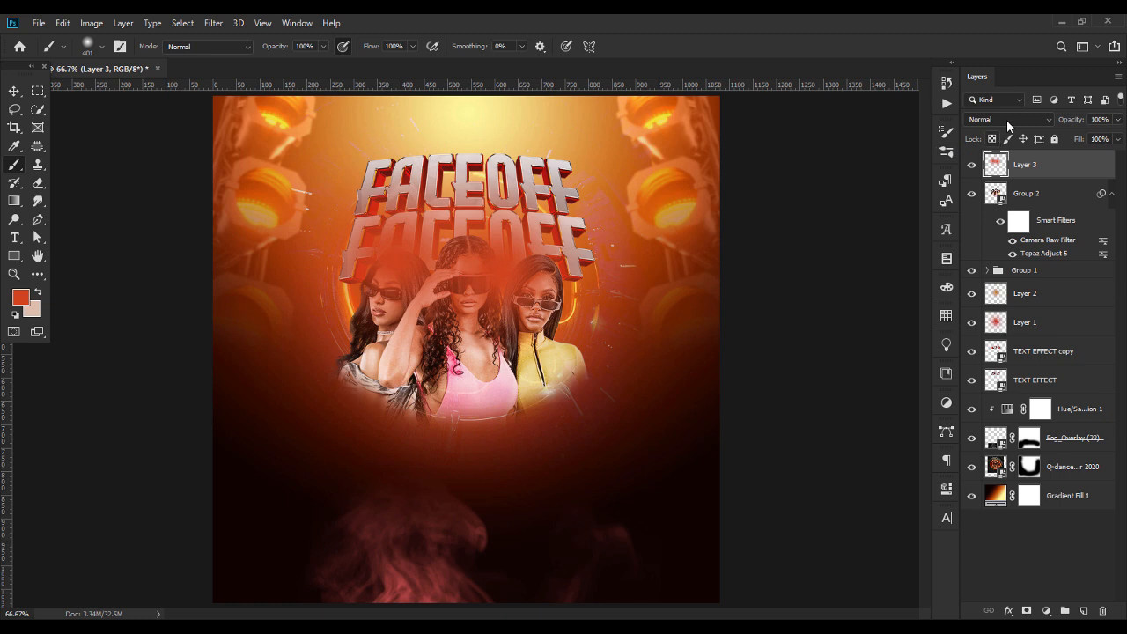
Set the glow layer's blend mode to Screen and clip it to the women's smart object
click(1008, 121)
click(990, 246)
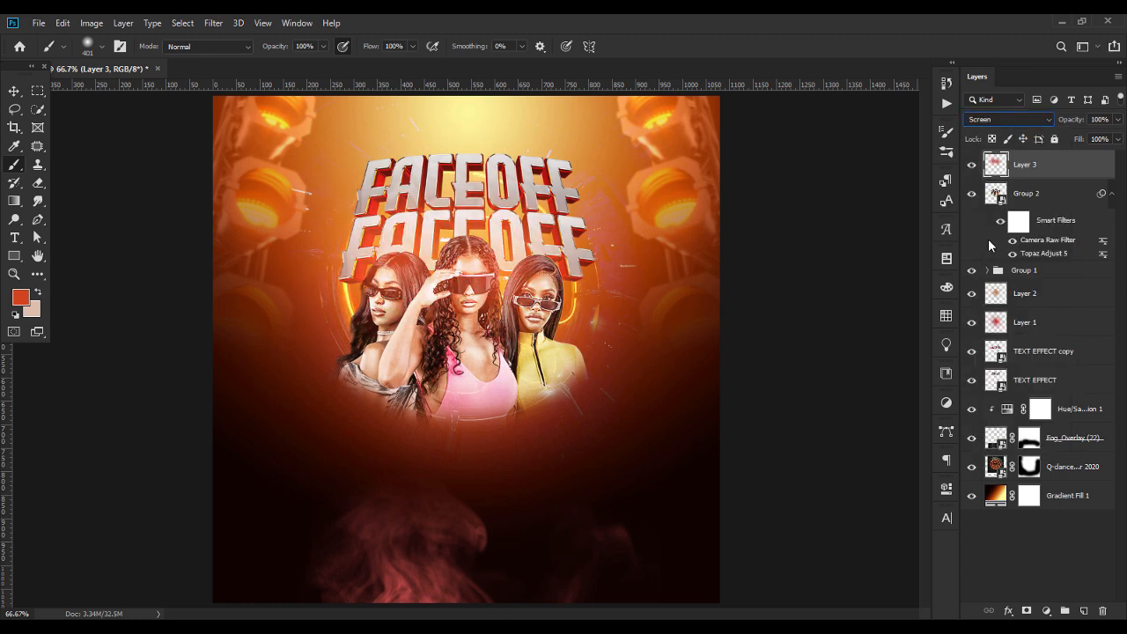
right_click(1043, 177)
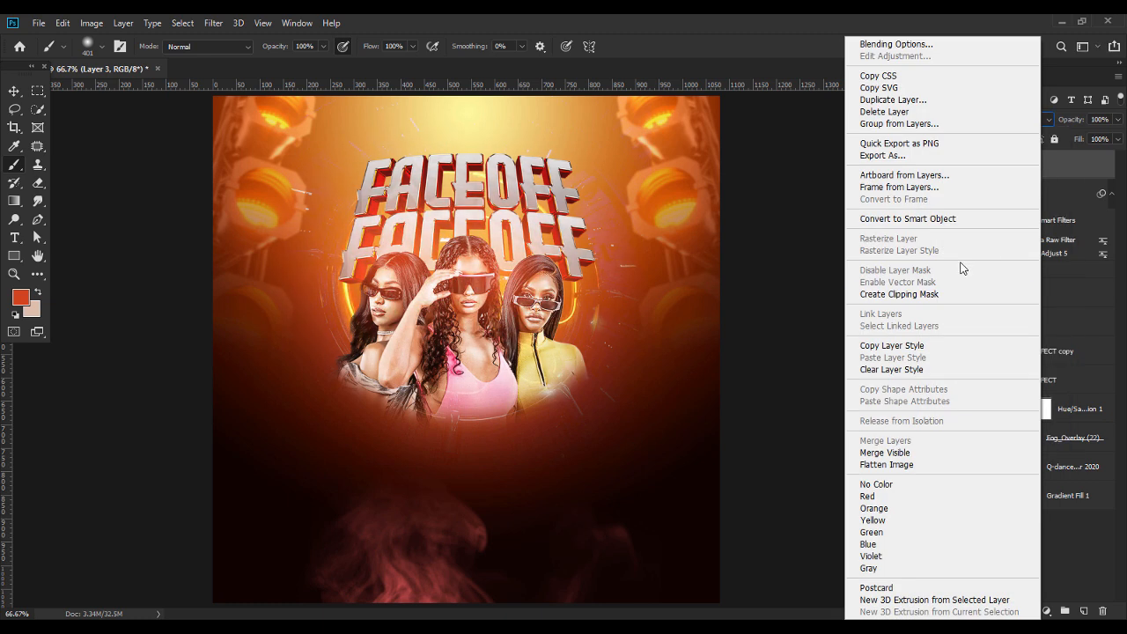
click(852, 293)
click(1099, 612)
click(558, 250)
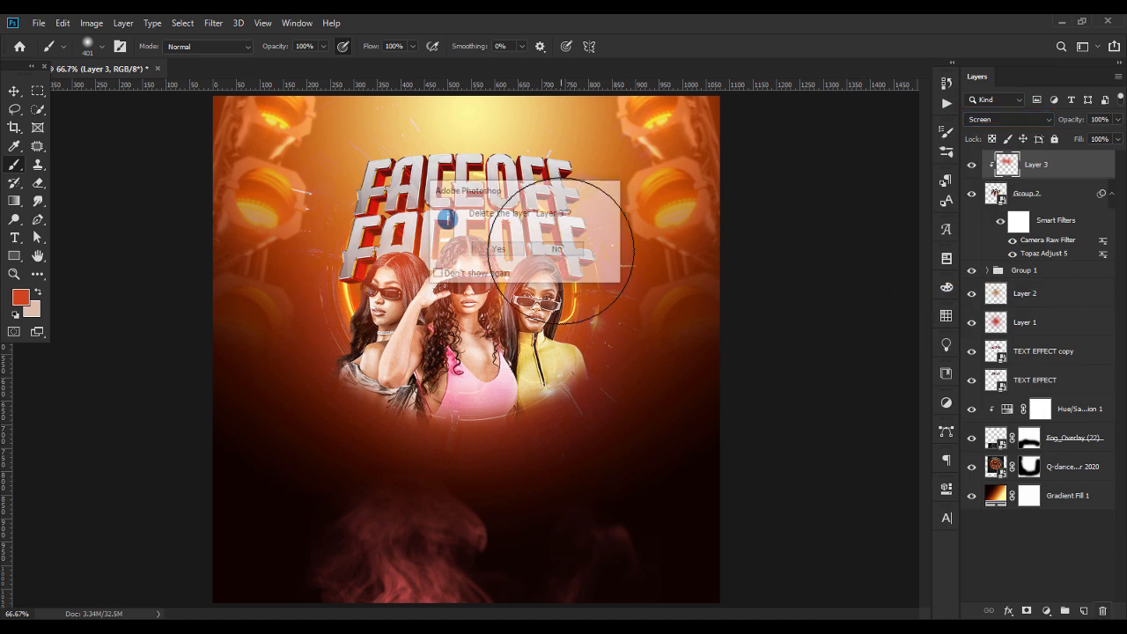
Add another new layer above the clipped glow and set the brush colour to ff3900
click(1084, 610)
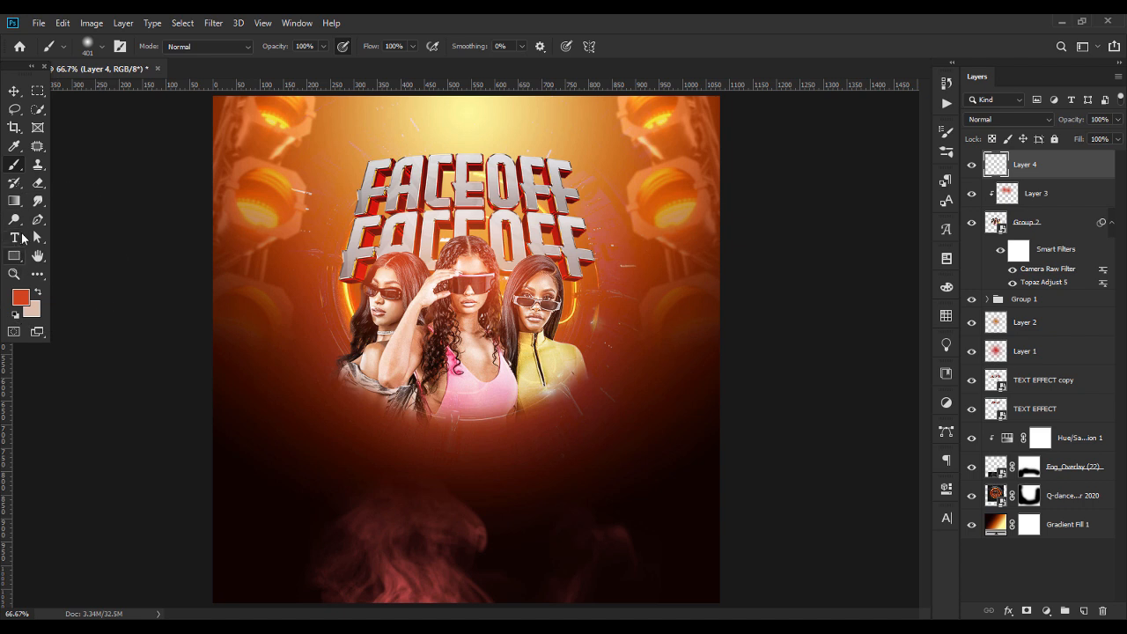
click(23, 300)
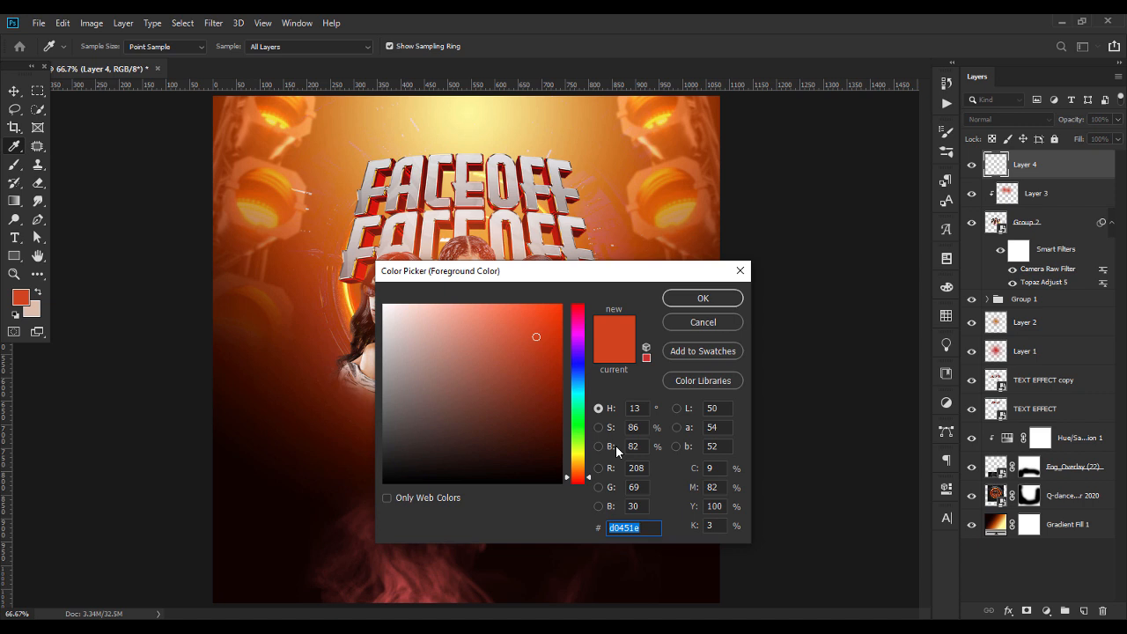
text(ff3900)
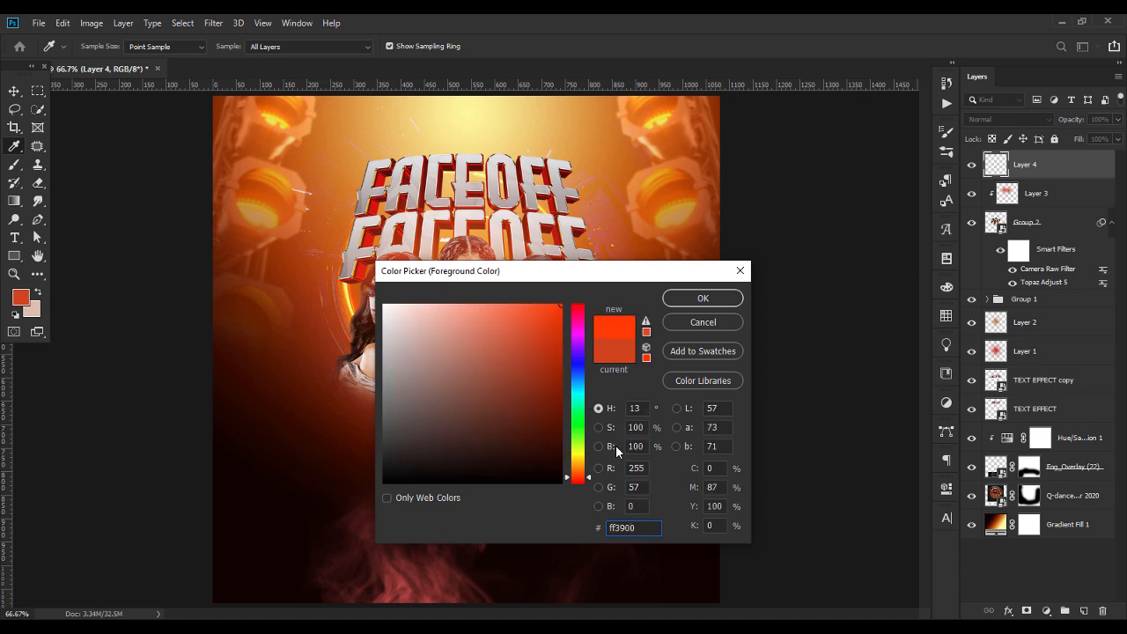
key(Return)
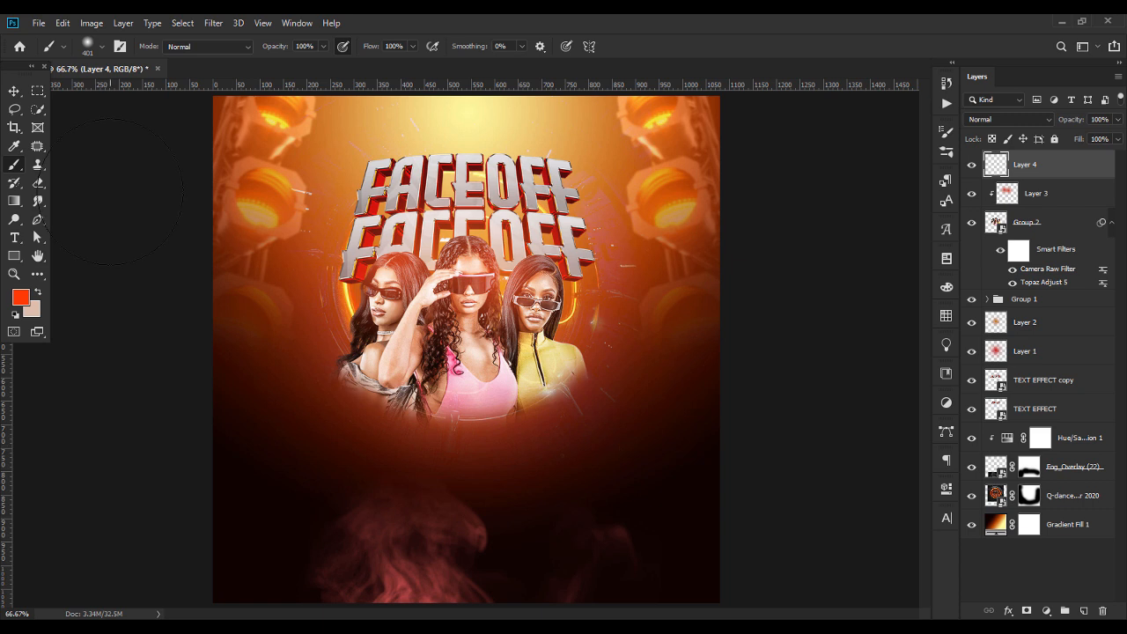
Paint bright orange-red rim light along the three women's hair and shoulders with a soft 77 px brush
click(100, 45)
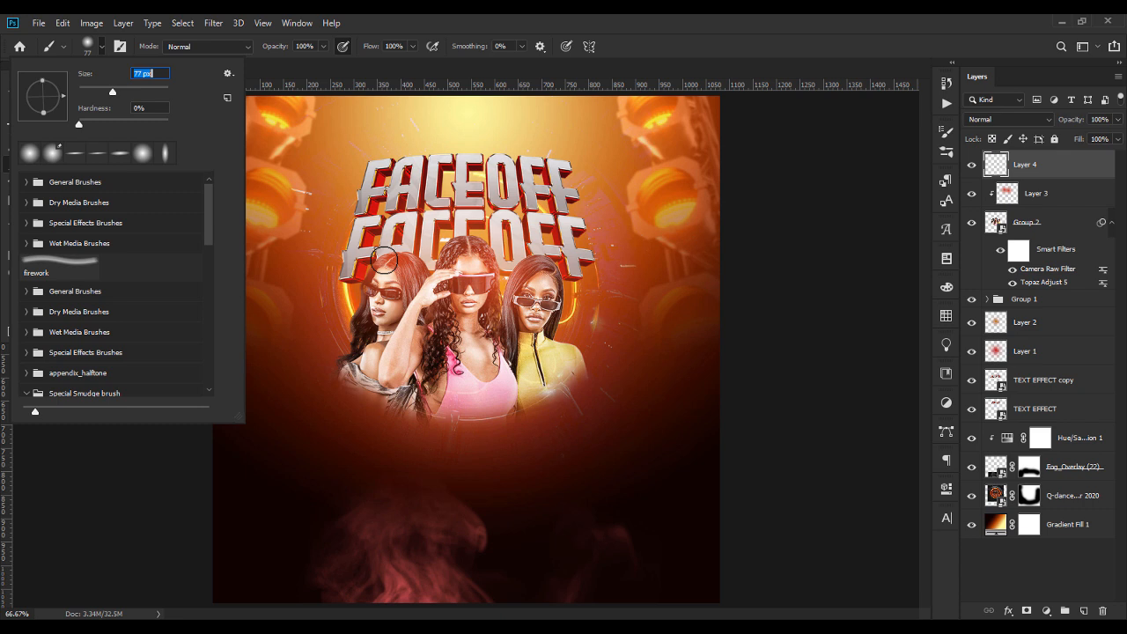
scroll(384, 260, up, 1)
mouse_move(324, 215)
mouse_down()
mouse_move(269, 355)
mouse_move(353, 207)
mouse_move(338, 209)
mouse_move(380, 208)
mouse_move(407, 225)
mouse_move(446, 182)
mouse_move(484, 171)
mouse_move(526, 236)
mouse_move(518, 259)
mouse_move(565, 199)
mouse_move(606, 213)
mouse_move(608, 304)
mouse_move(629, 356)
mouse_up()
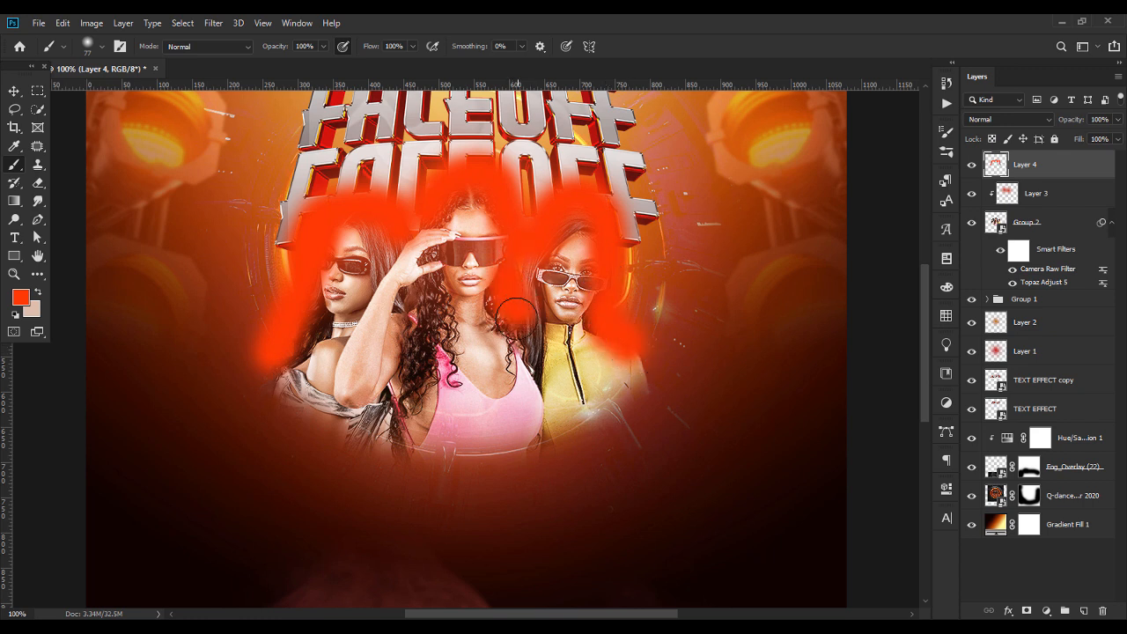
drag(393, 253, 352, 352)
Clip the rim light layer to the women's smart object and set its blend mode to Screen
right_click(1034, 164)
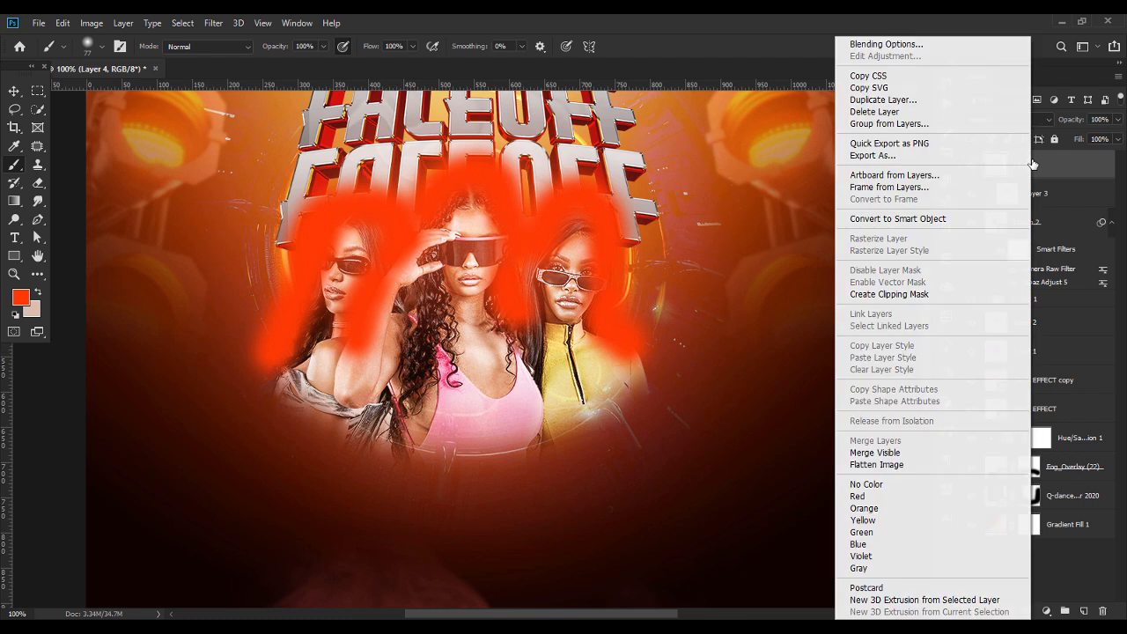
click(898, 297)
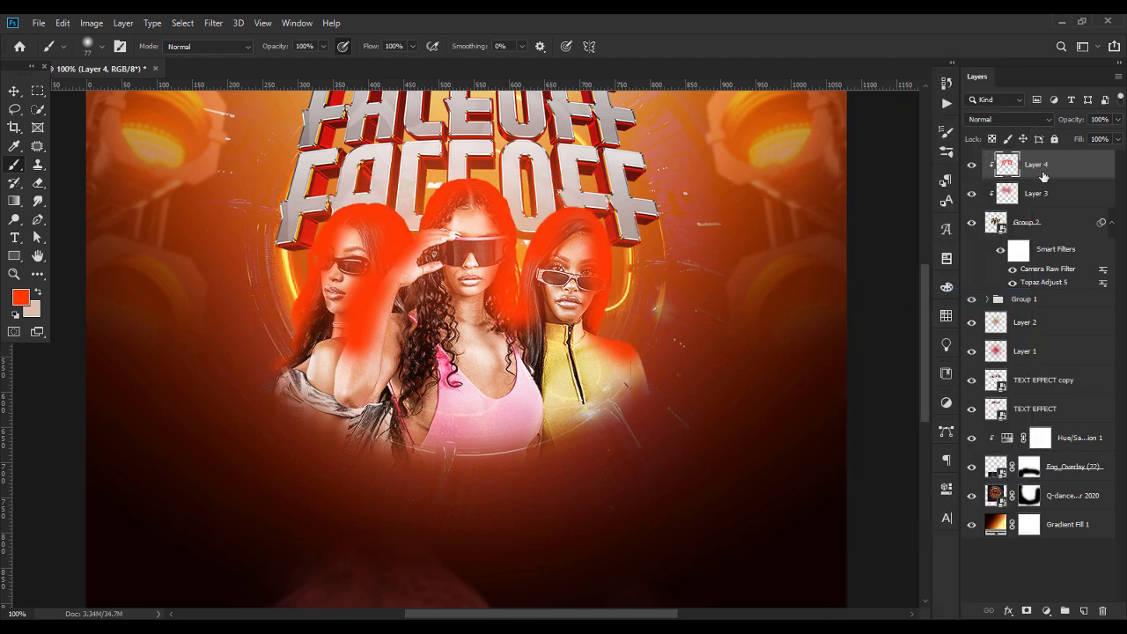
click(1009, 119)
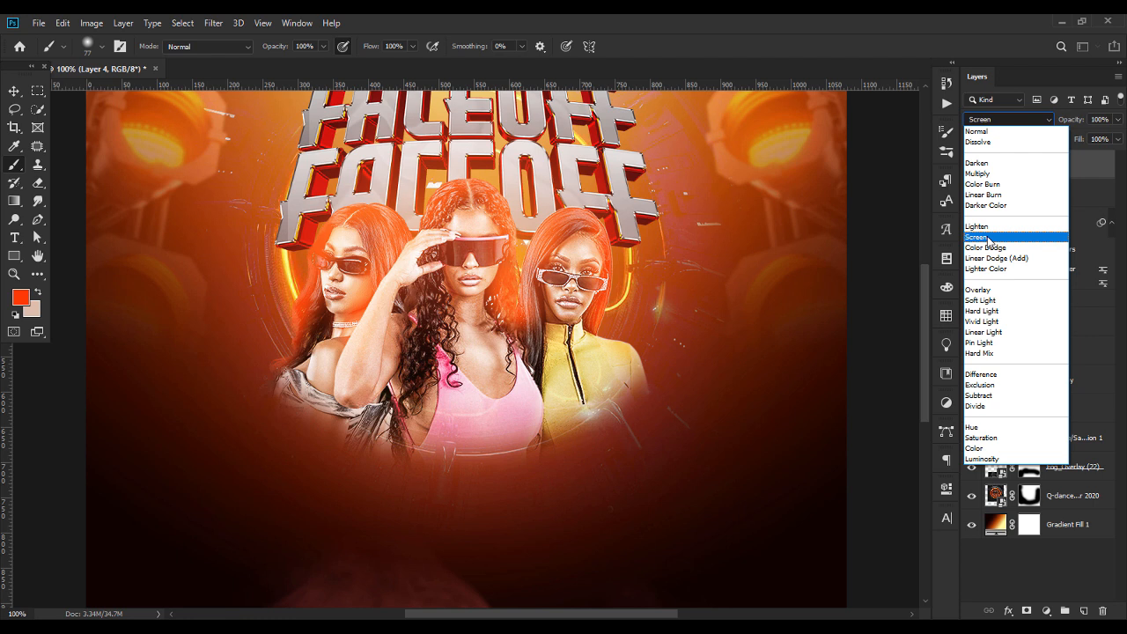
click(989, 240)
key(ctrl+minus)
key(ctrl+minus)
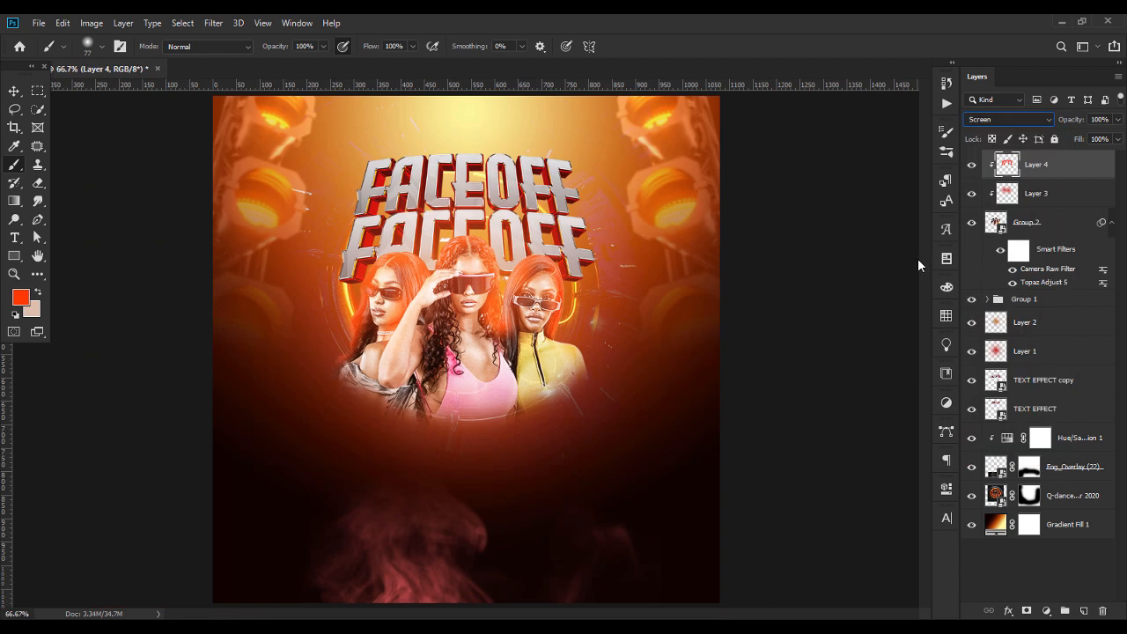
Hide and show Layer 4 and Layer 3 to compare the women with and without the painted light
click(14, 91)
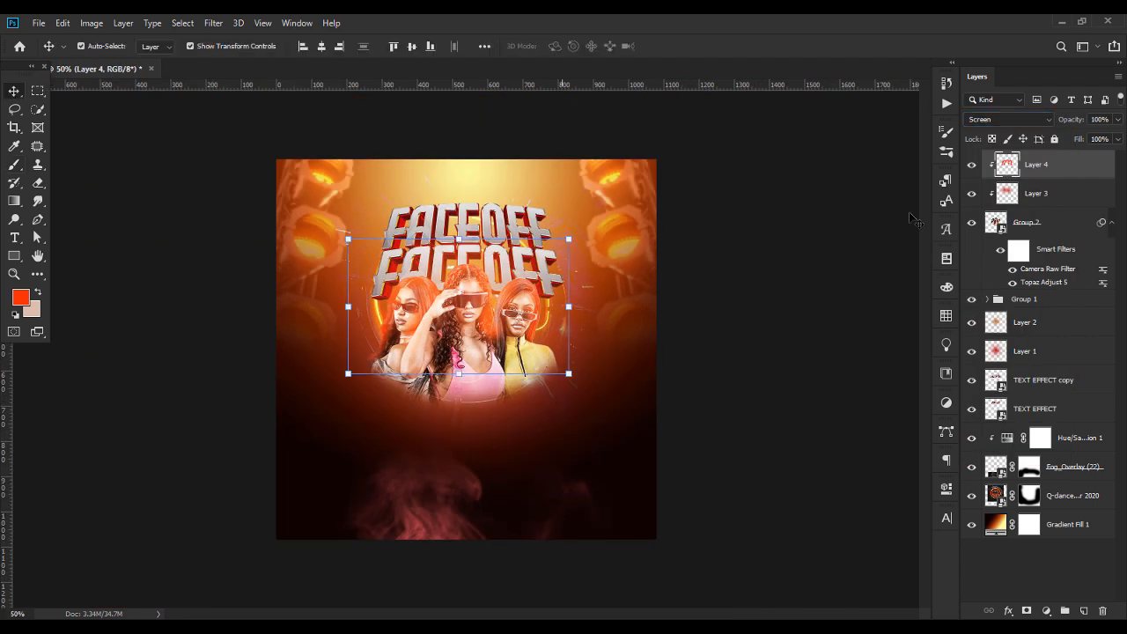
click(972, 165)
click(972, 165)
click(972, 194)
click(972, 194)
click(972, 164)
click(972, 164)
Lower the opacity of the rim light Layer 4 to about 82%
click(1118, 120)
drag(1116, 135, 1106, 140)
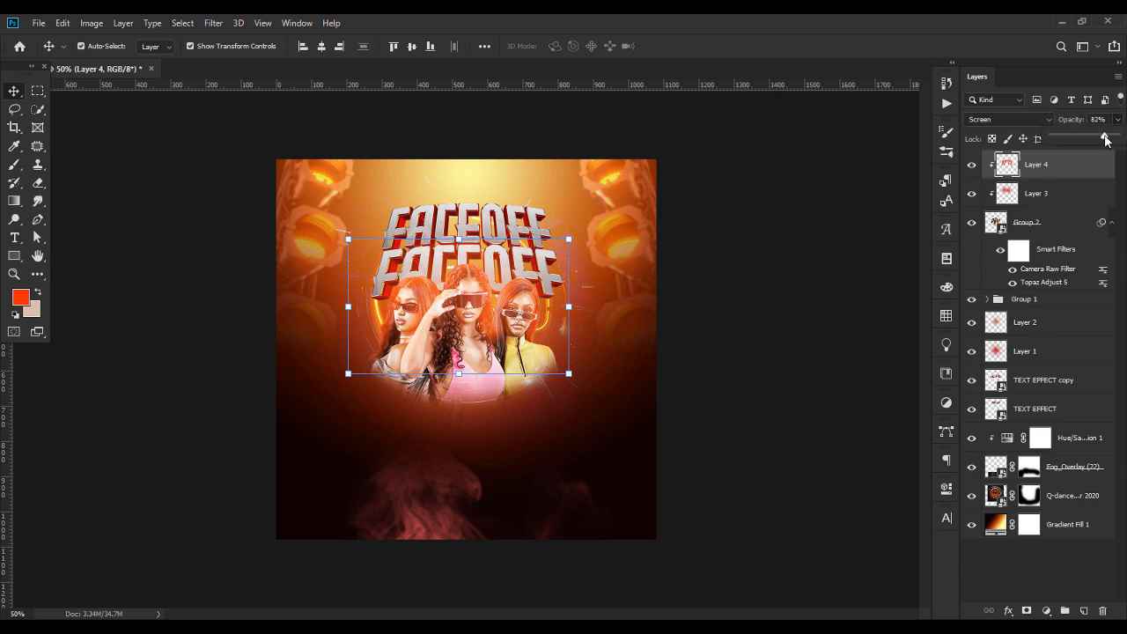
click(704, 379)
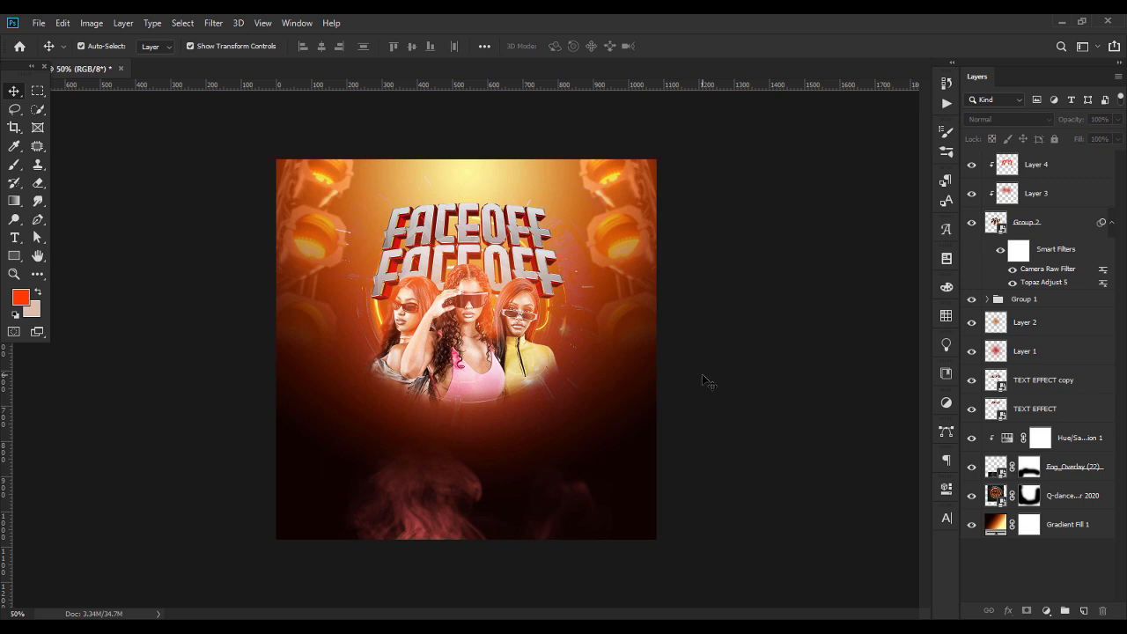
Place Light-copy.png over the right side of the lower FACEOFF line, scaled to about 36%, and blend it with Screen
click(625, 628)
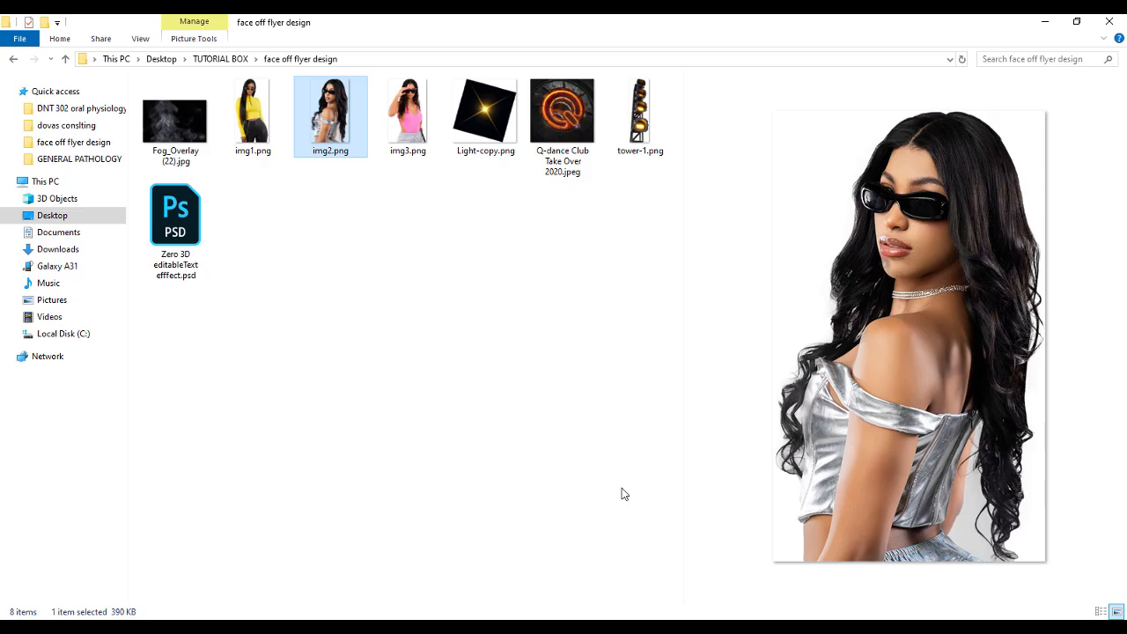
drag(471, 93, 543, 285)
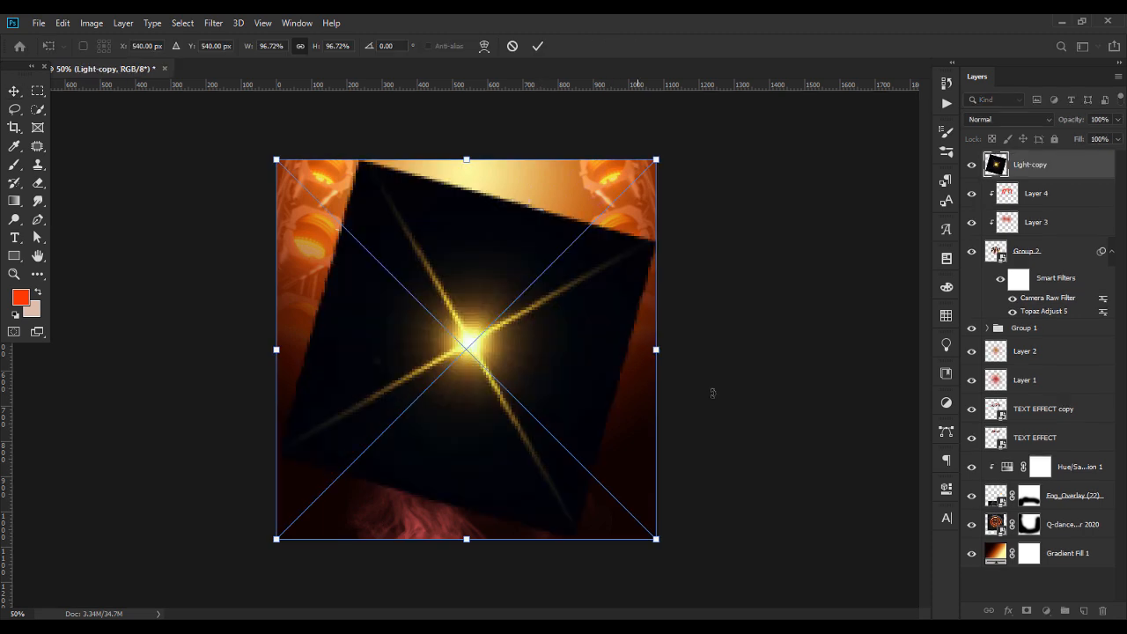
drag(659, 362, 560, 262)
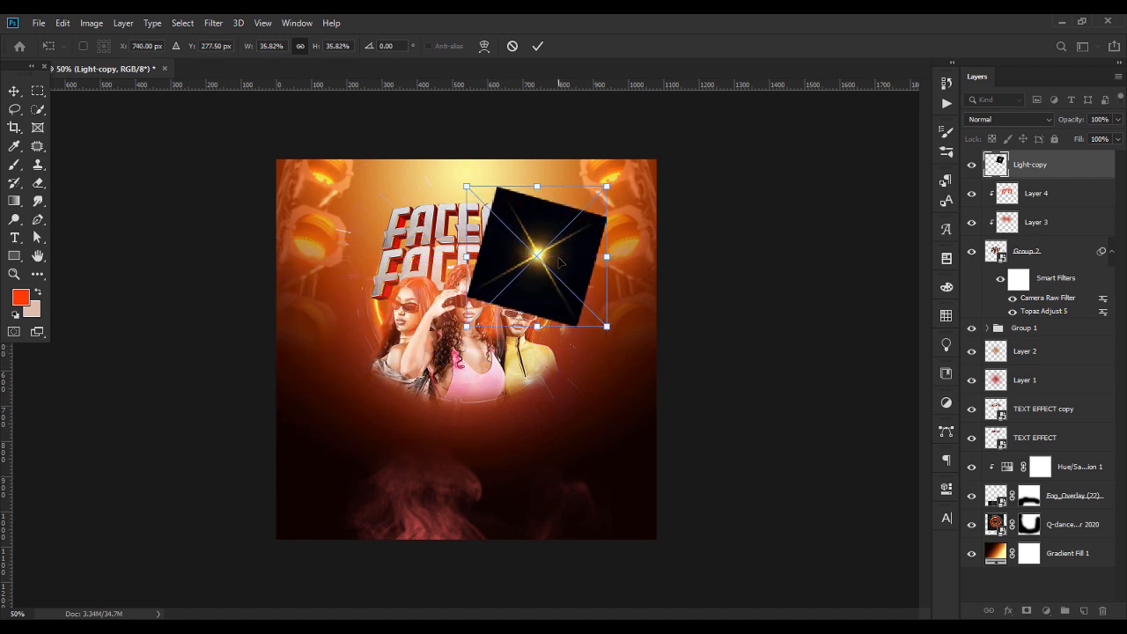
key(Return)
click(1008, 119)
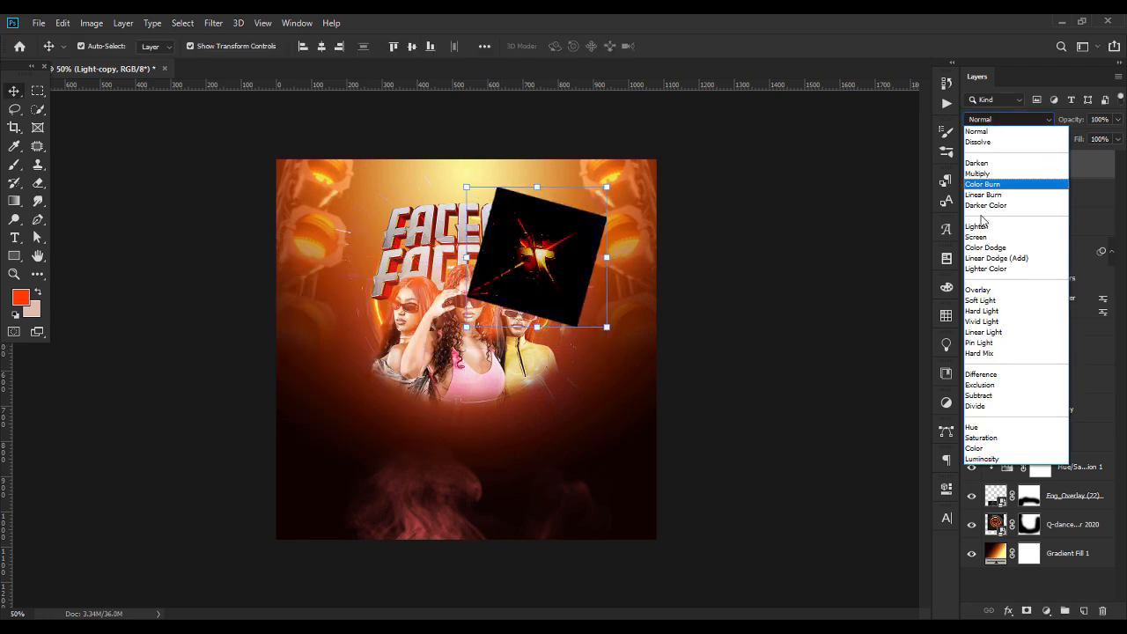
click(979, 237)
Duplicate the light flare and position one flare at the left end of the lower FACEOFF line
drag(611, 187, 384, 293)
key(Return)
key(ctrl+j)
click(759, 468)
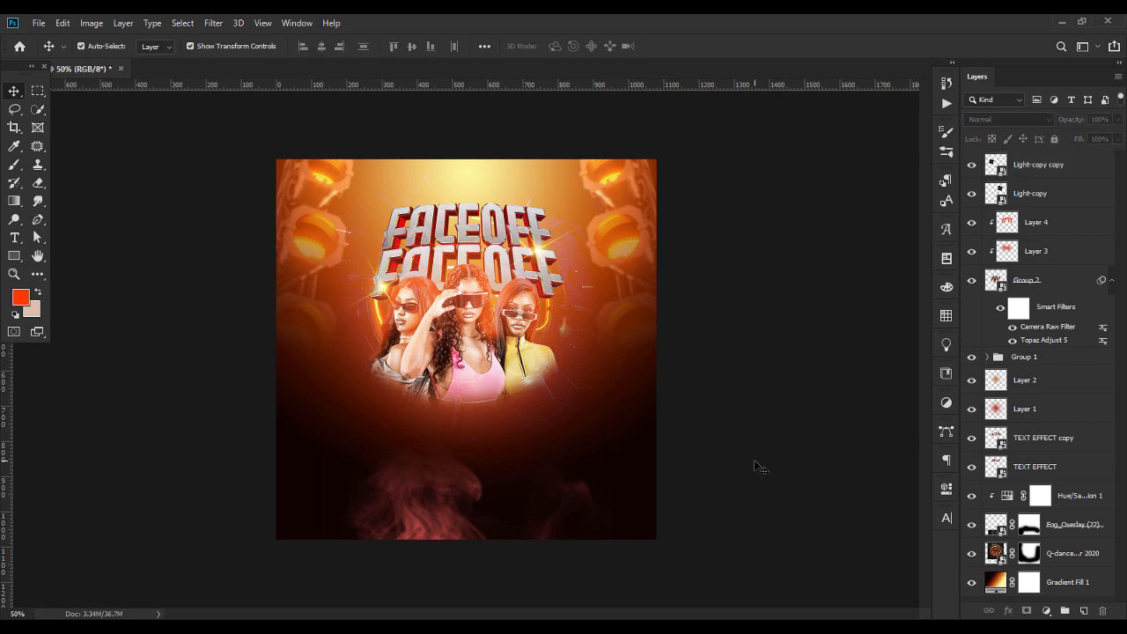
click(487, 231)
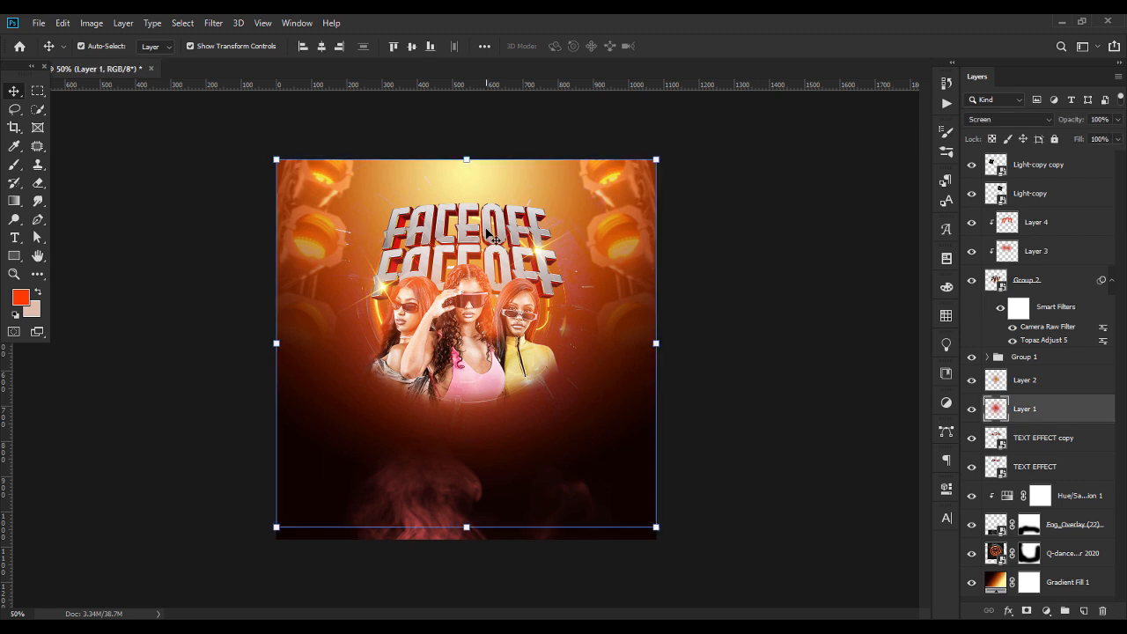
Nudge the upper FACEOFF line down slightly, closer to the lower FACEOFF line
click(1033, 440)
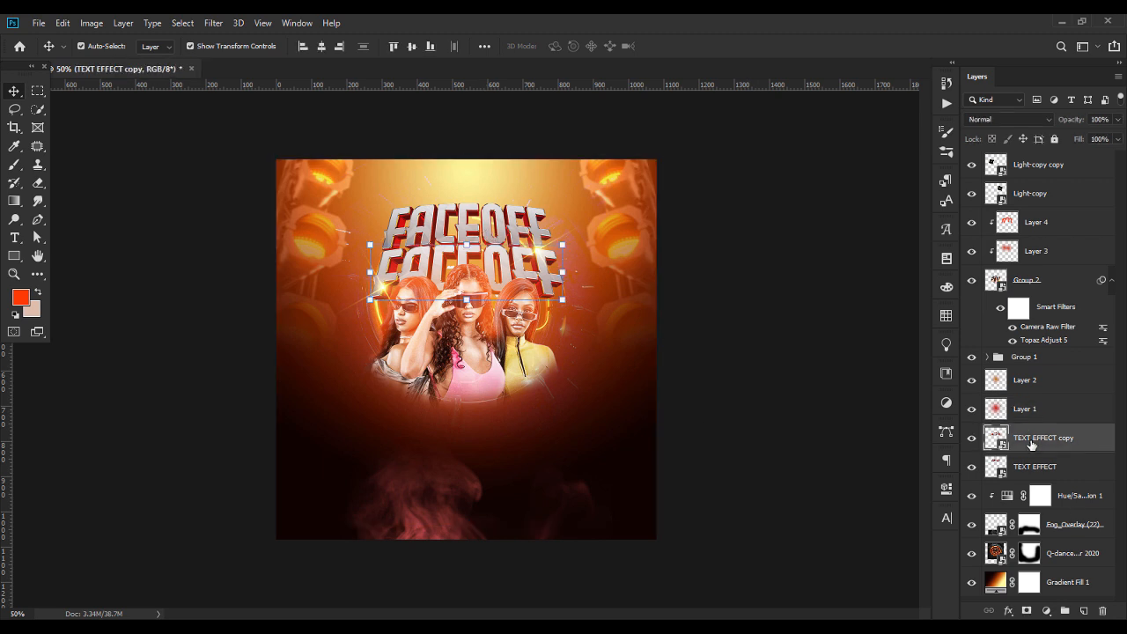
click(1027, 466)
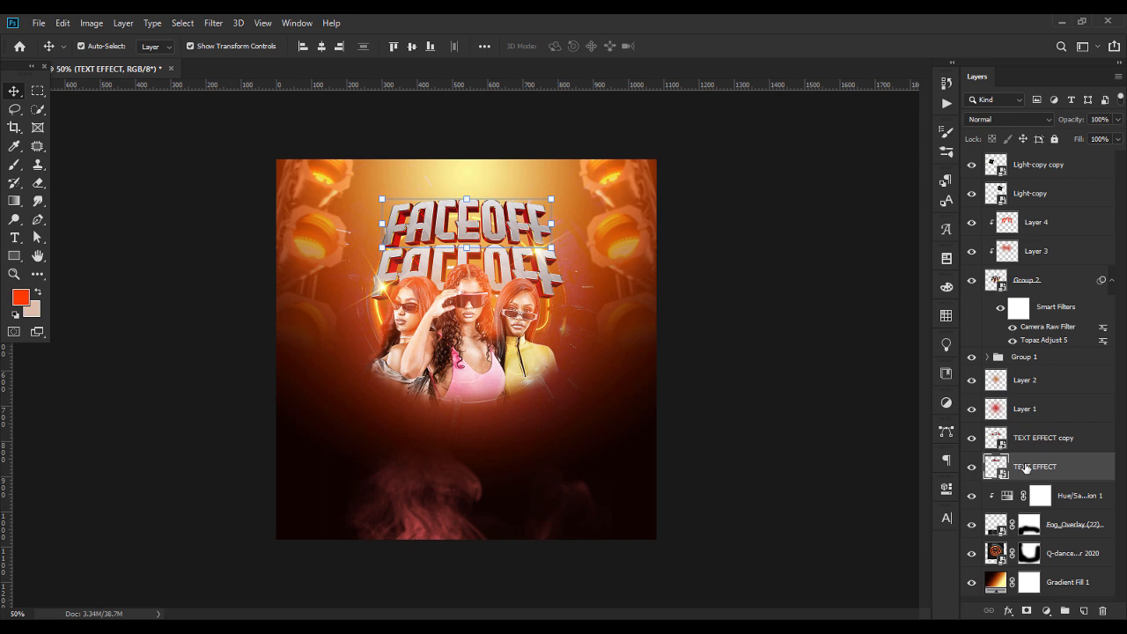
key(Down)
key(Down)
key(Down)
key(Down)
key(Down)
key(Down)
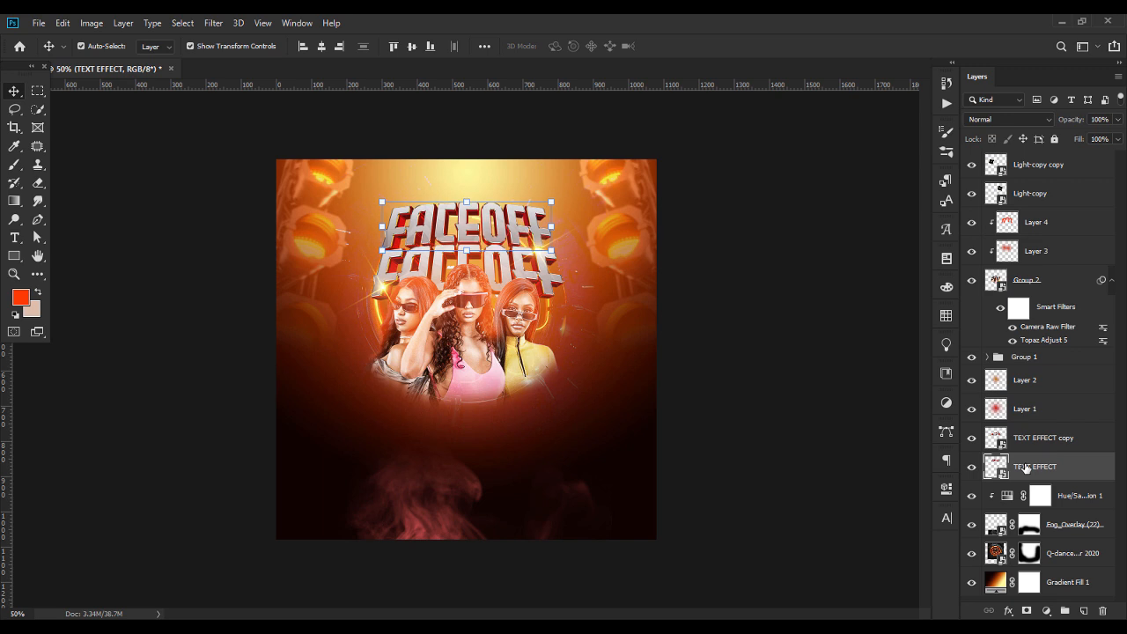
click(764, 430)
Add the text "Friday Vibez" on a new type layer above the flare layers, below the women
click(1061, 173)
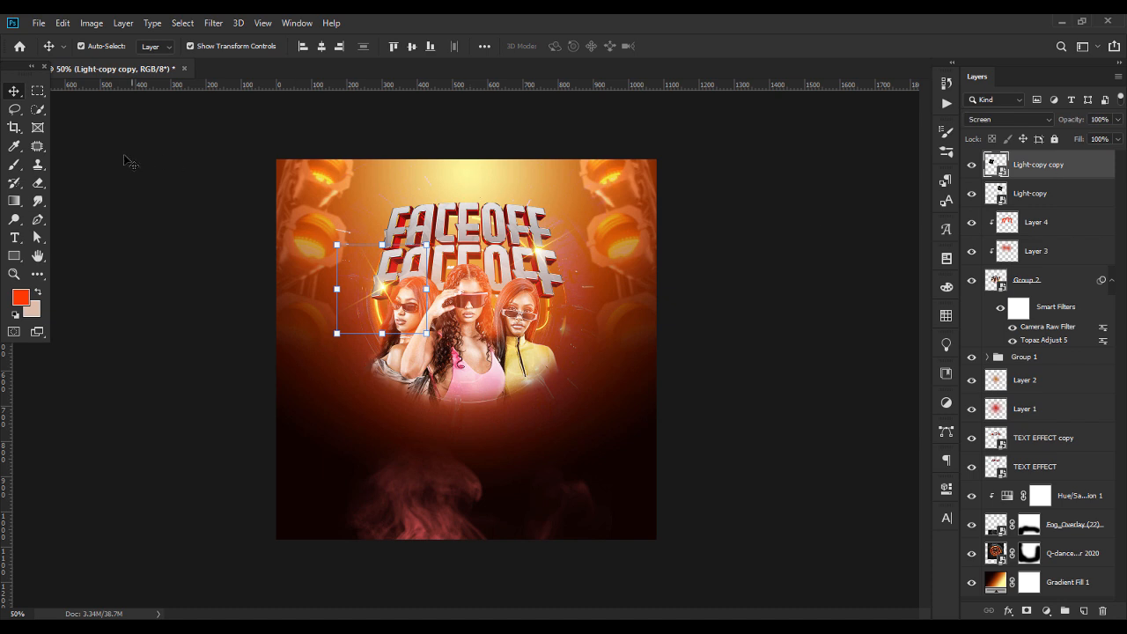
click(14, 238)
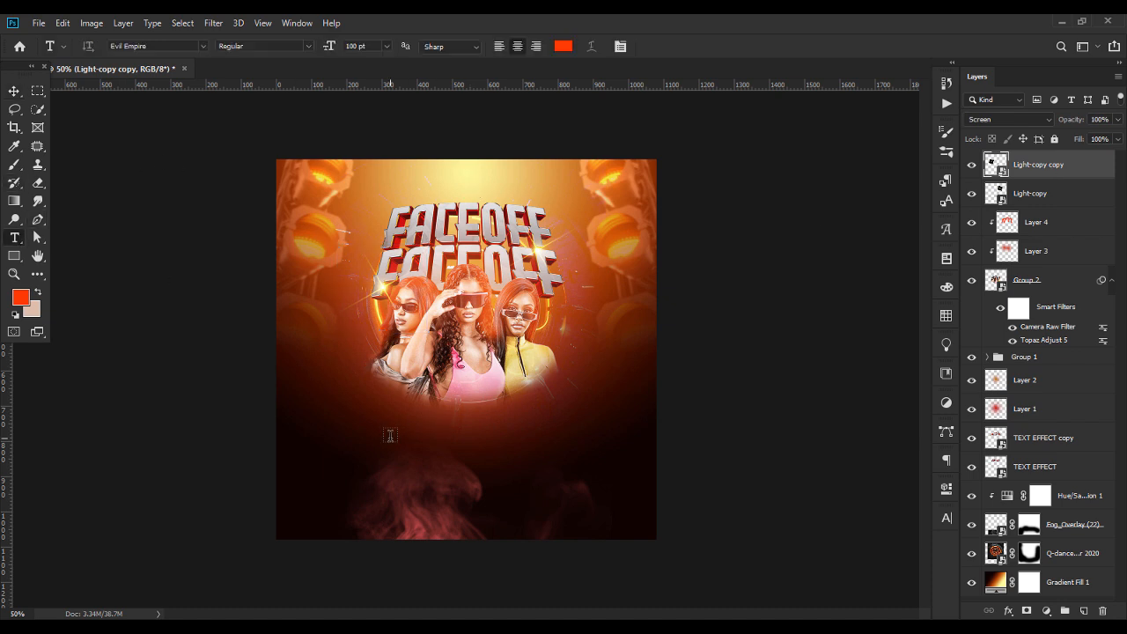
click(391, 435)
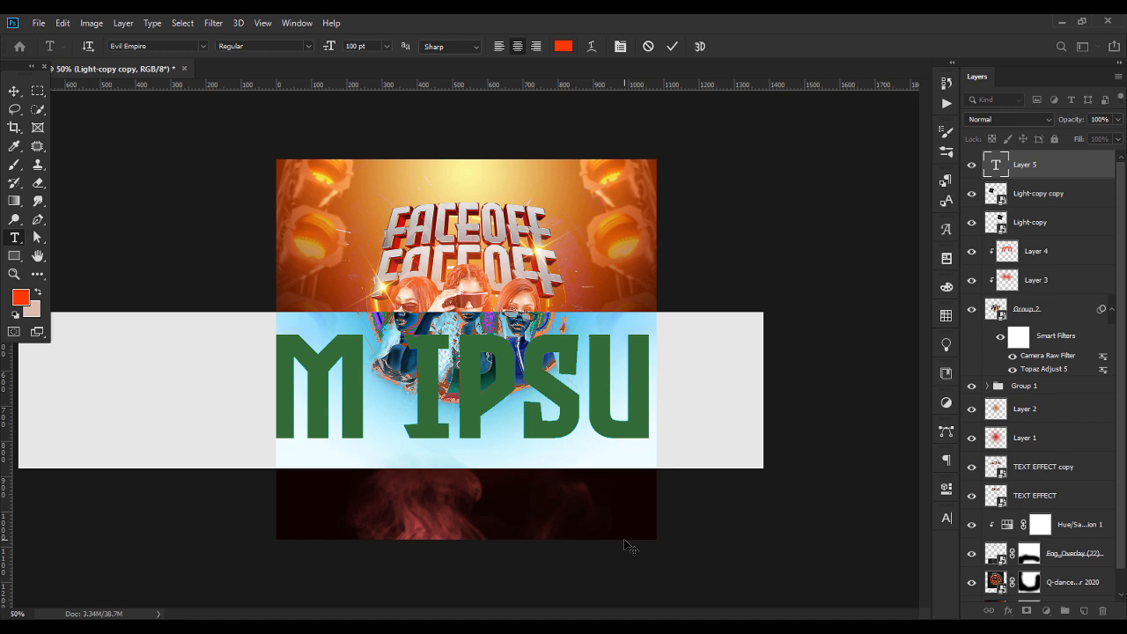
text(F)
key(BackSpace)
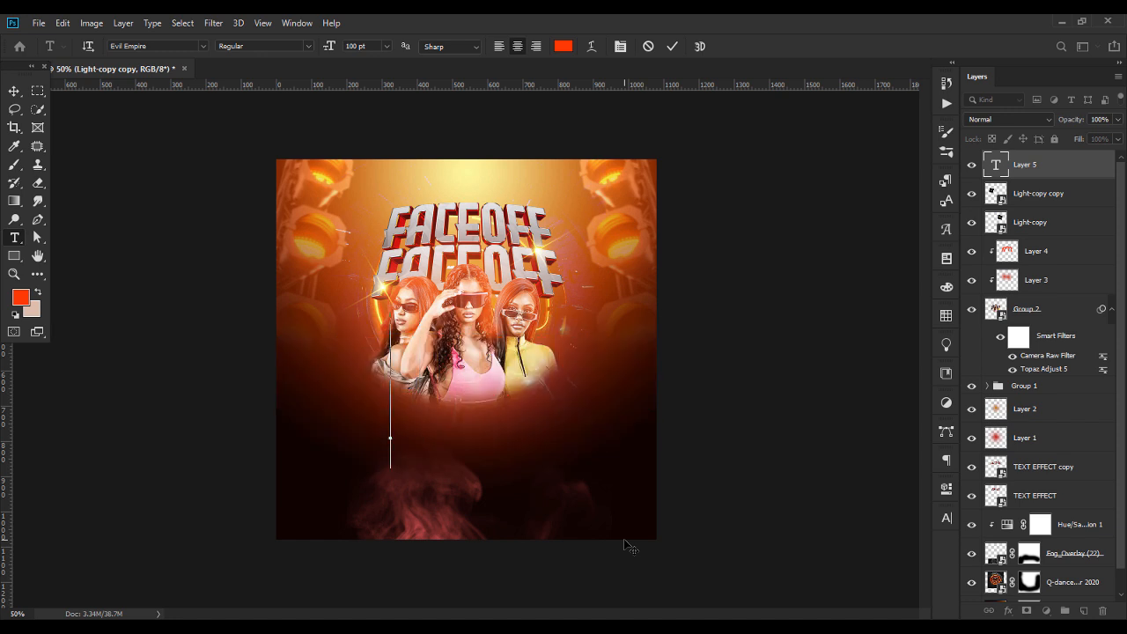
text(FRI)
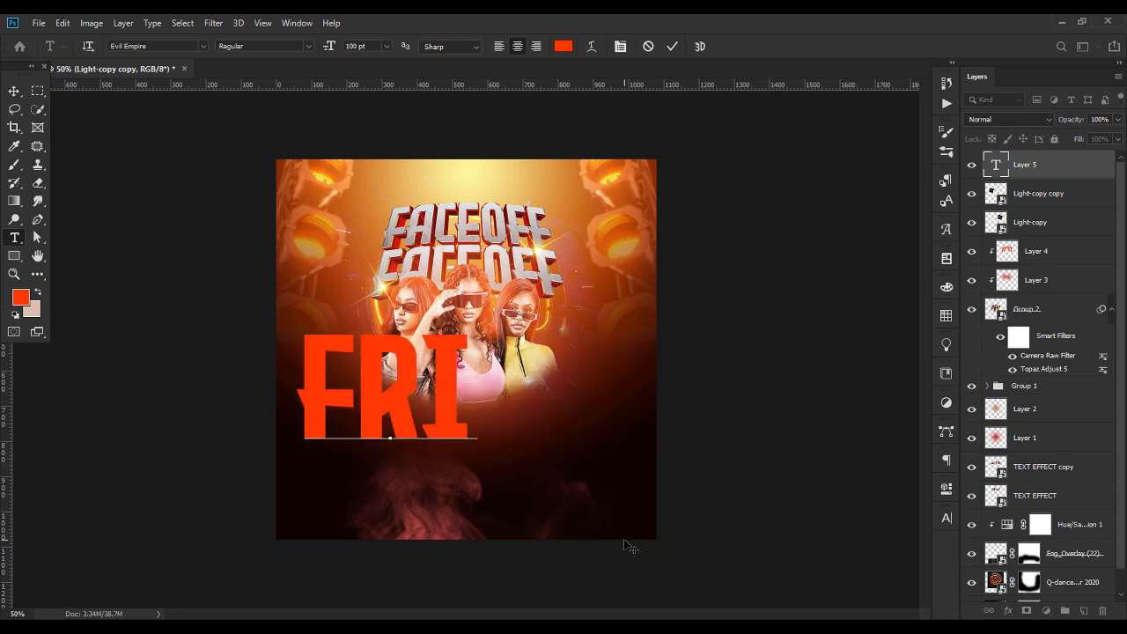
text(DAY V)
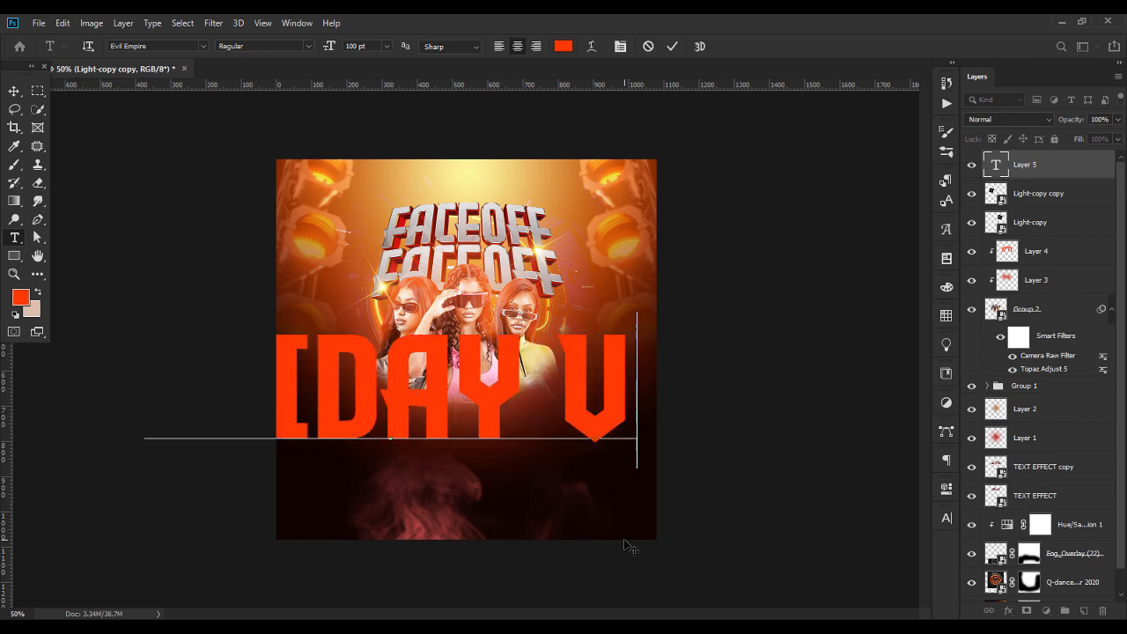
text(IBE)
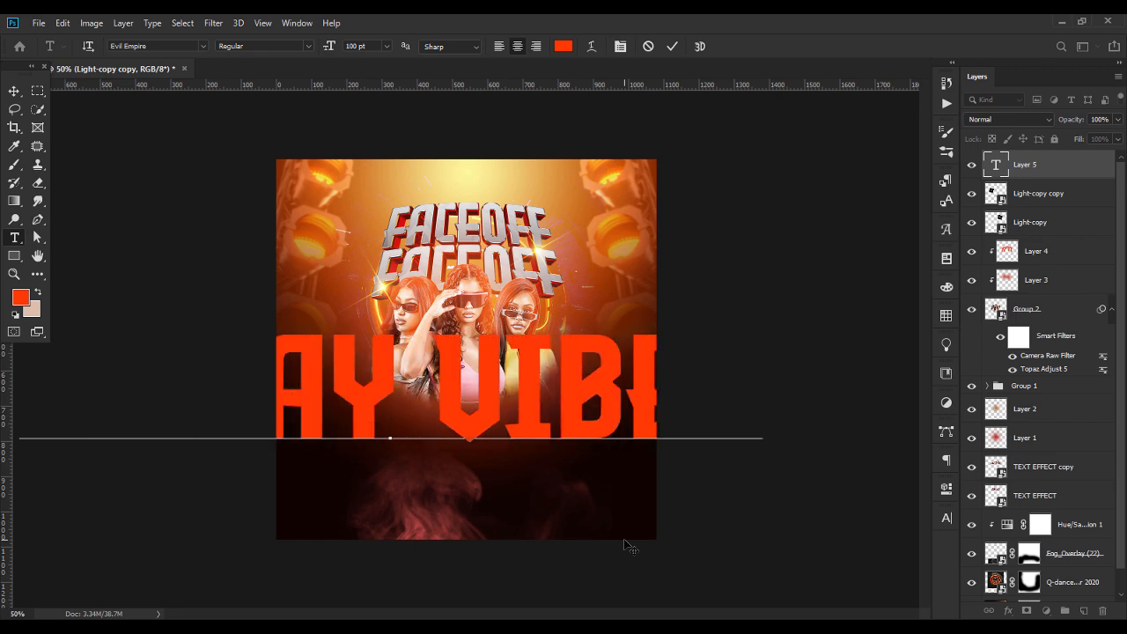
Set the whole Friday Vibez text in the Streamster font at 34 pt
key(ctrl+a)
click(181, 47)
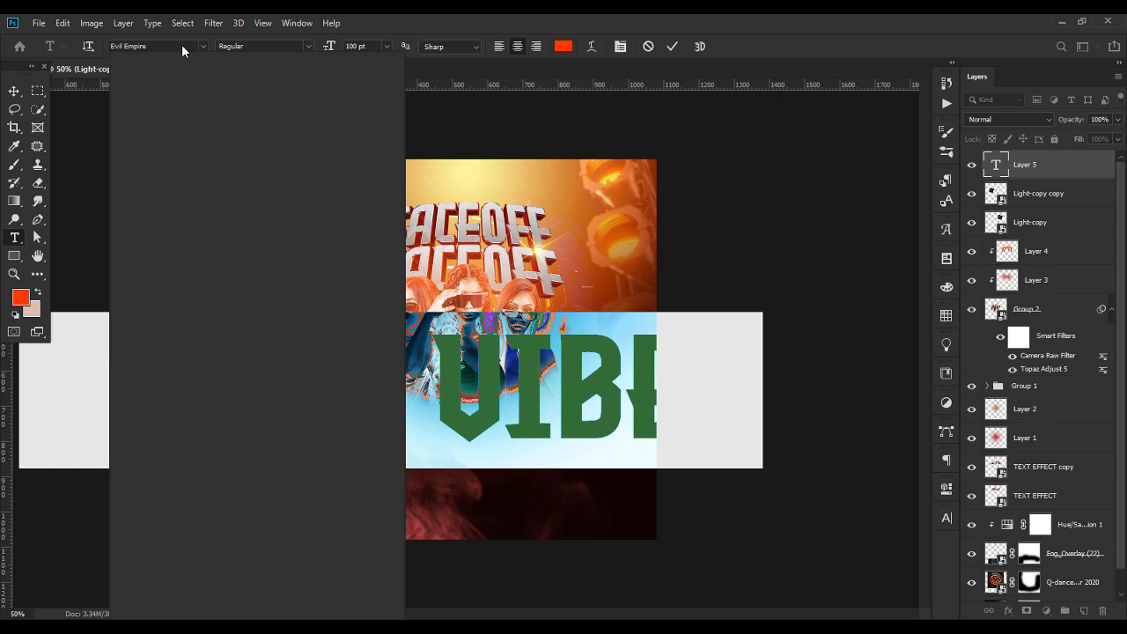
text(str)
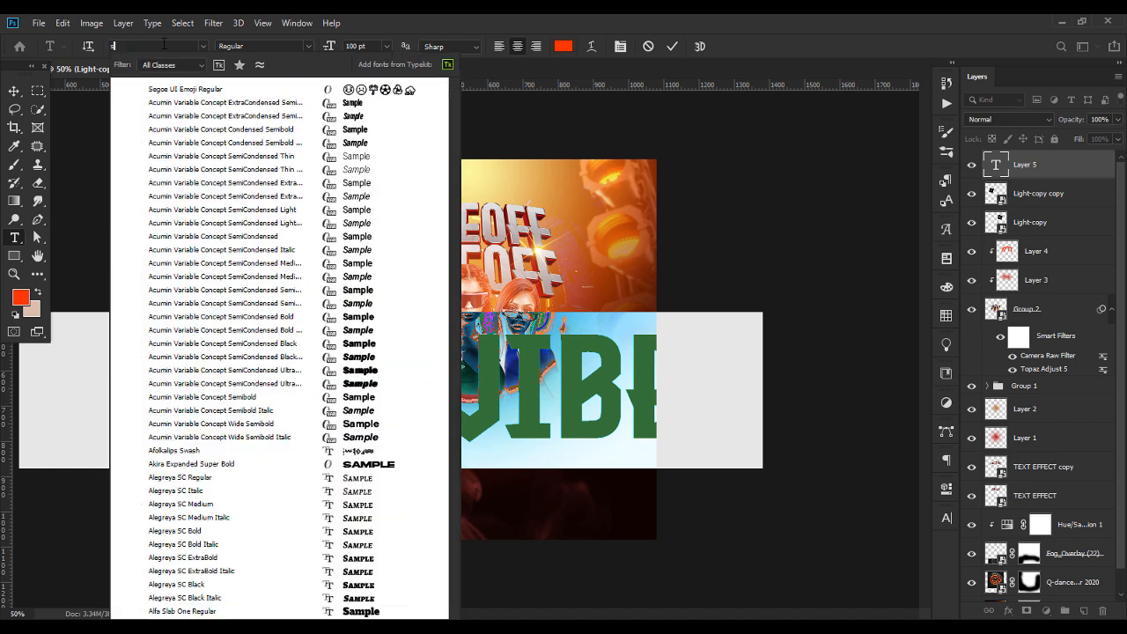
text(e)
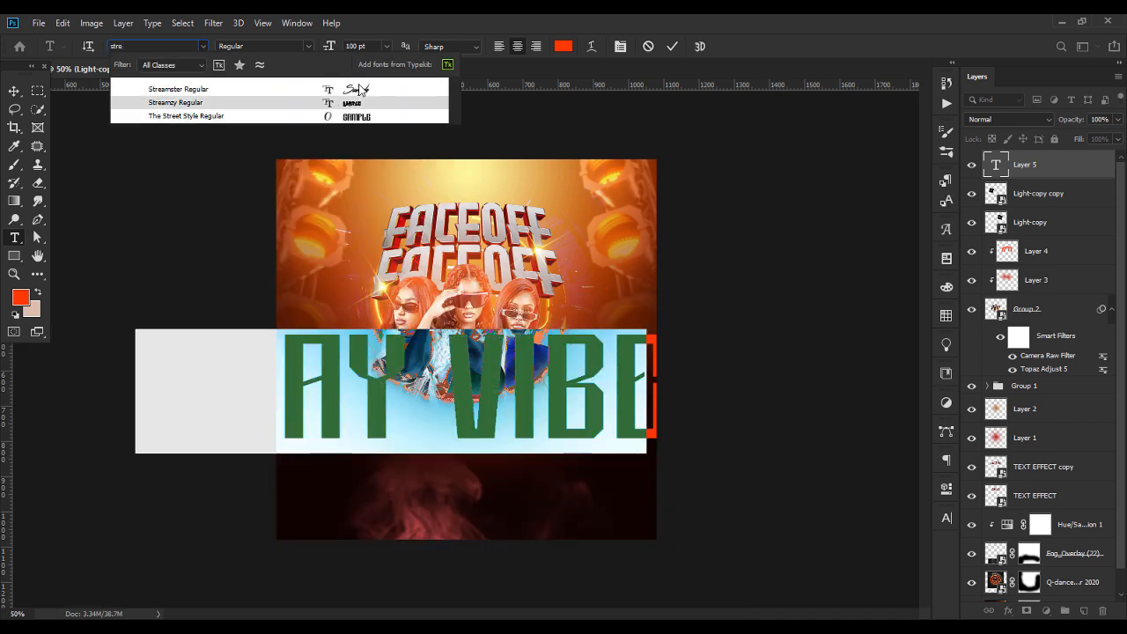
click(360, 89)
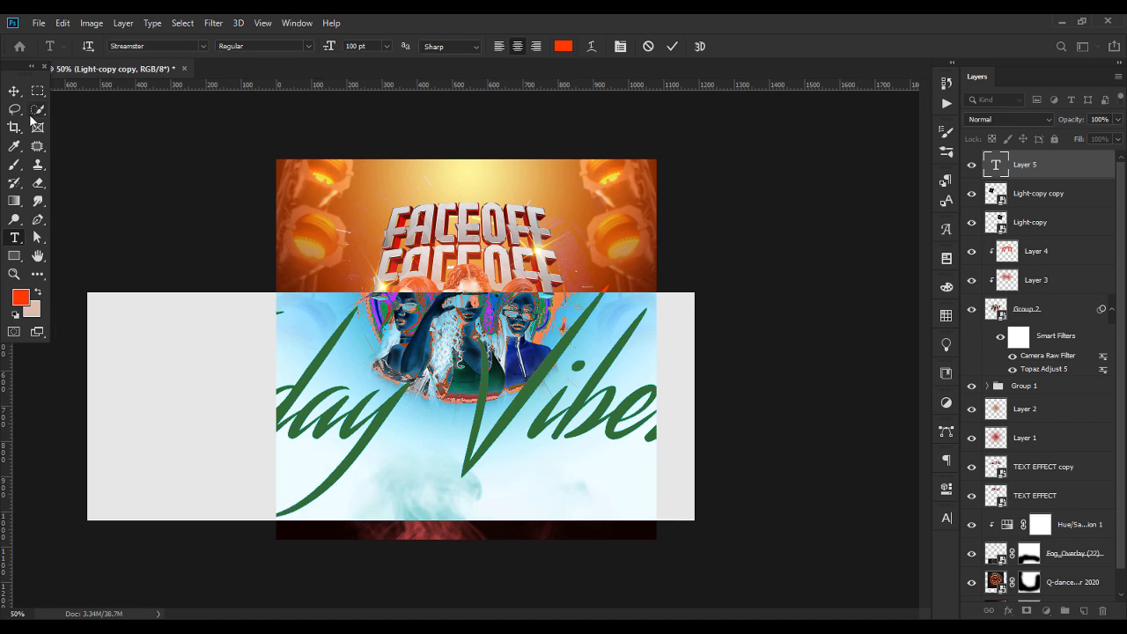
drag(319, 49, 289, 56)
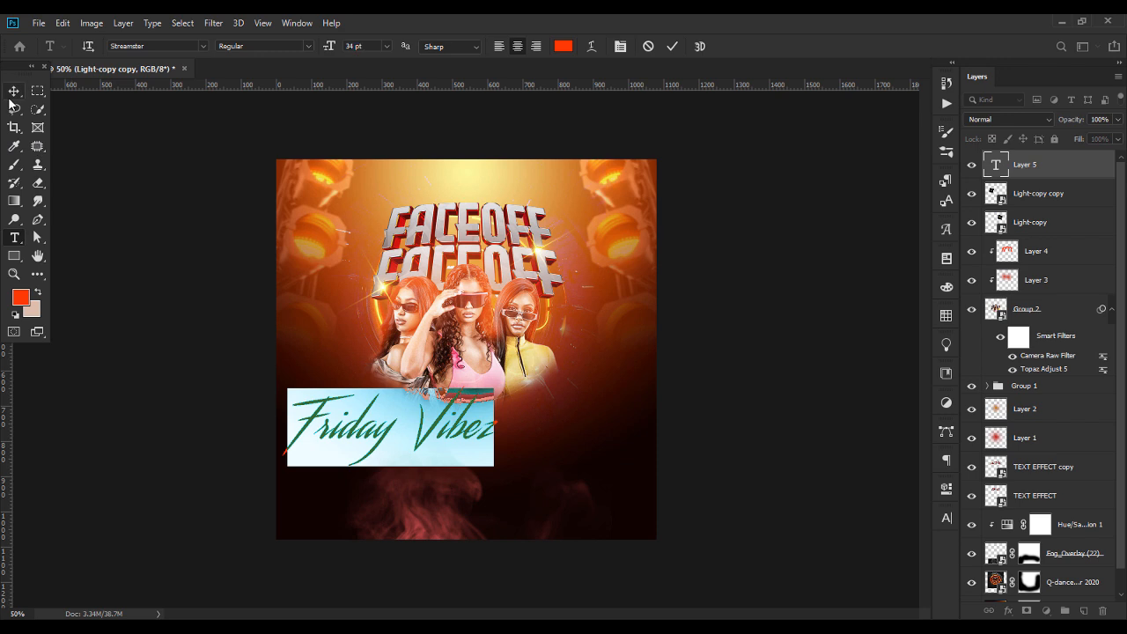
Move the Friday Vibez text over the lower edge of the women and centre it horizontally on the flyer
click(15, 91)
drag(455, 440, 550, 400)
key(Return)
click(323, 46)
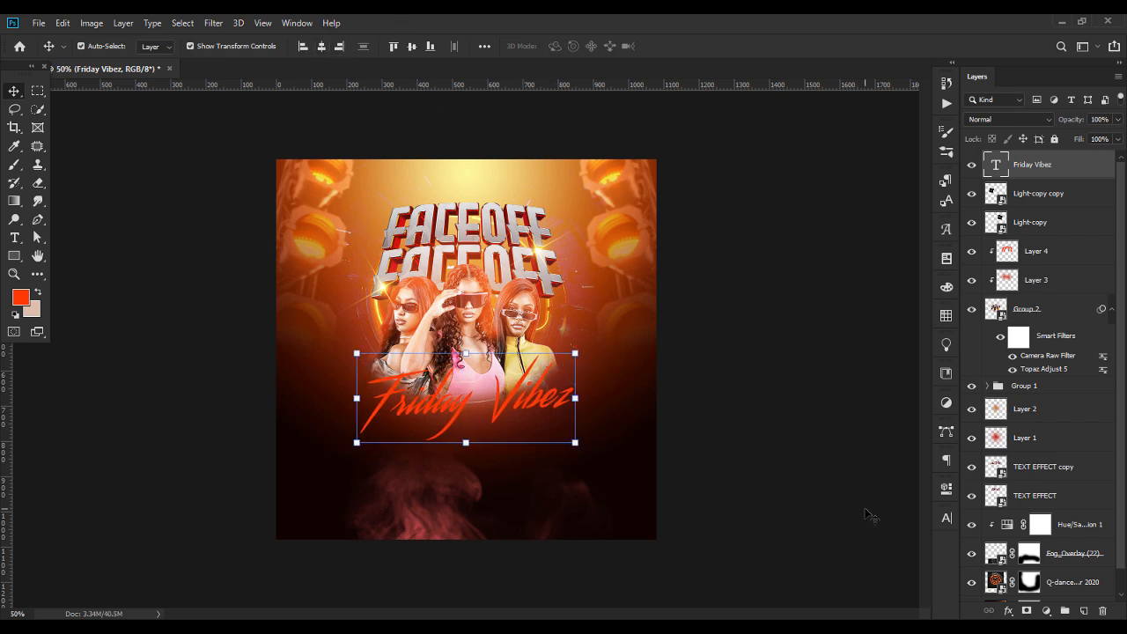
Add a Gradient Overlay to the Friday Vibez text using the Sunset 20 preset
right_click(1047, 169)
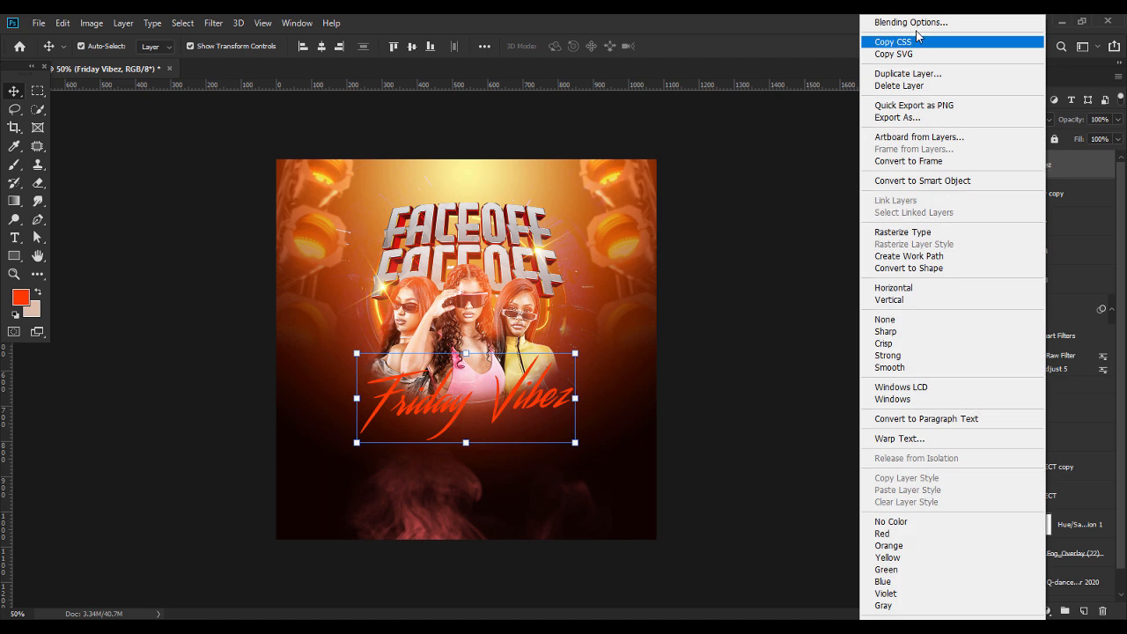
click(916, 23)
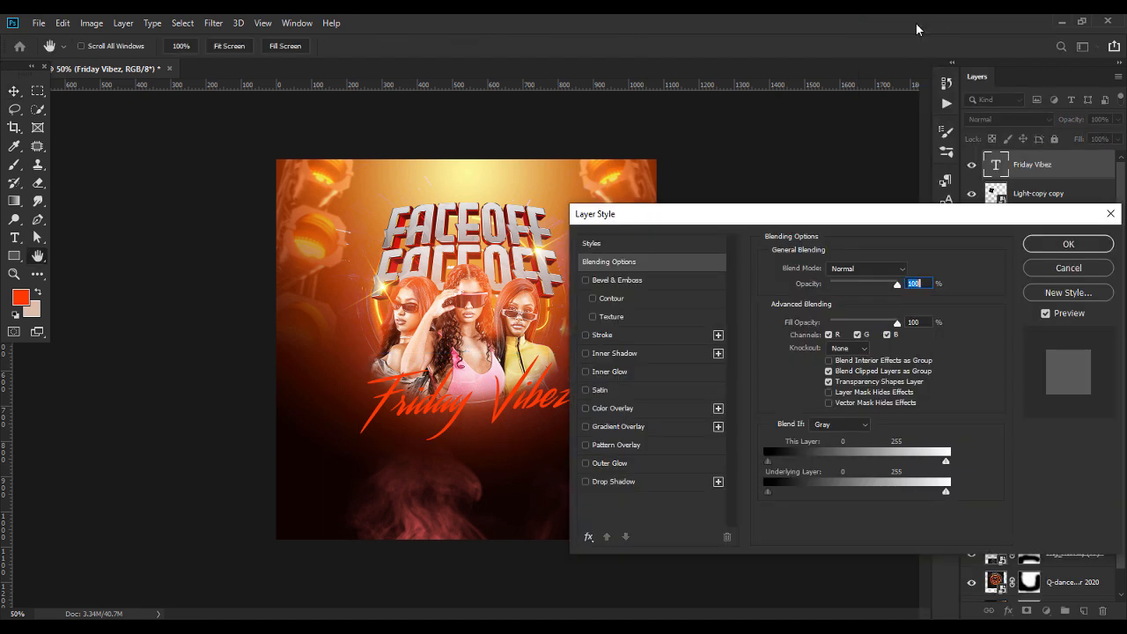
click(617, 426)
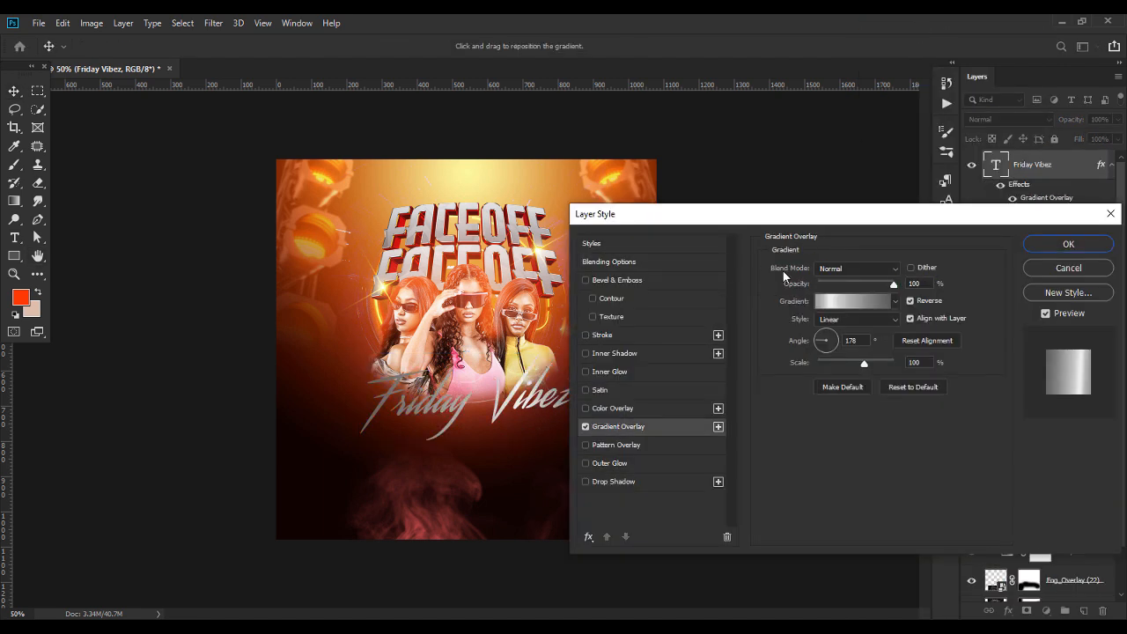
click(886, 307)
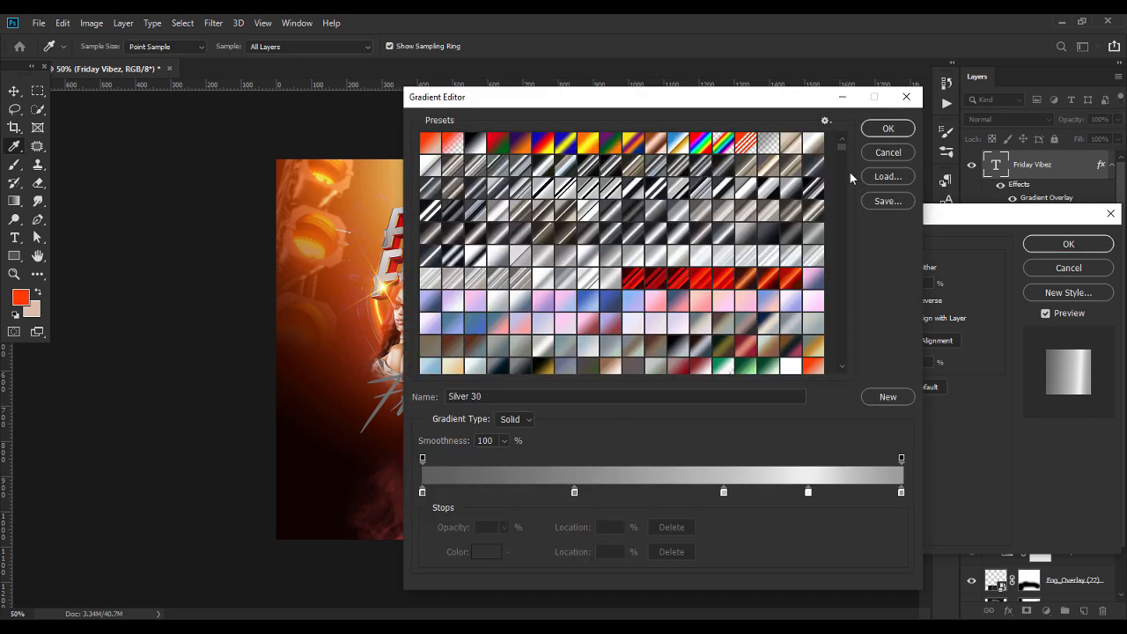
drag(841, 152, 843, 234)
drag(844, 240, 847, 310)
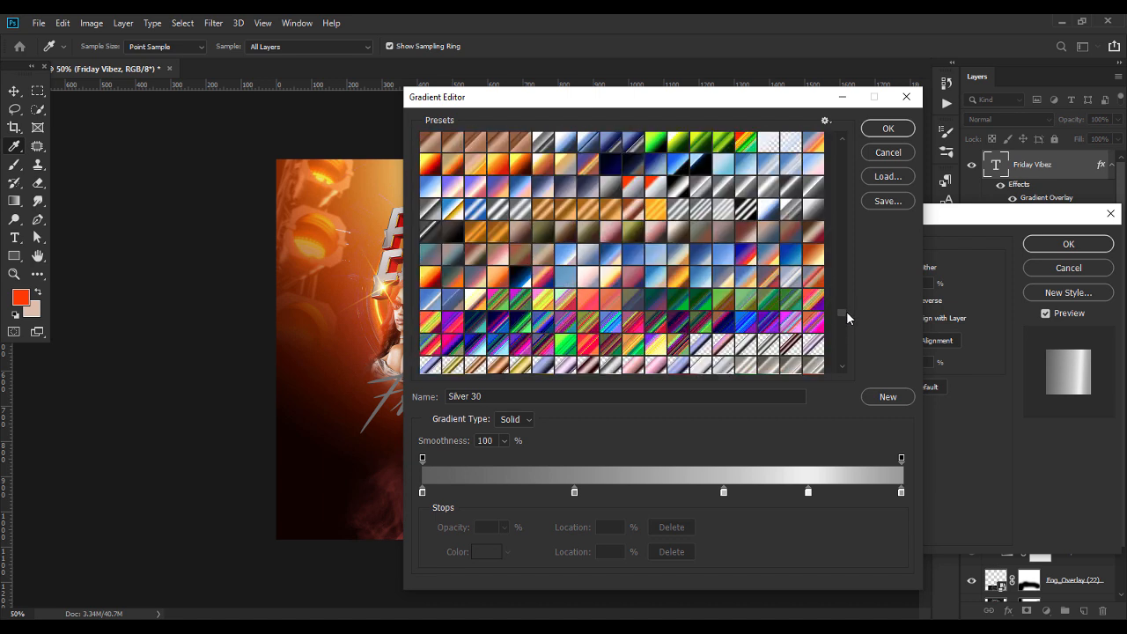
click(431, 166)
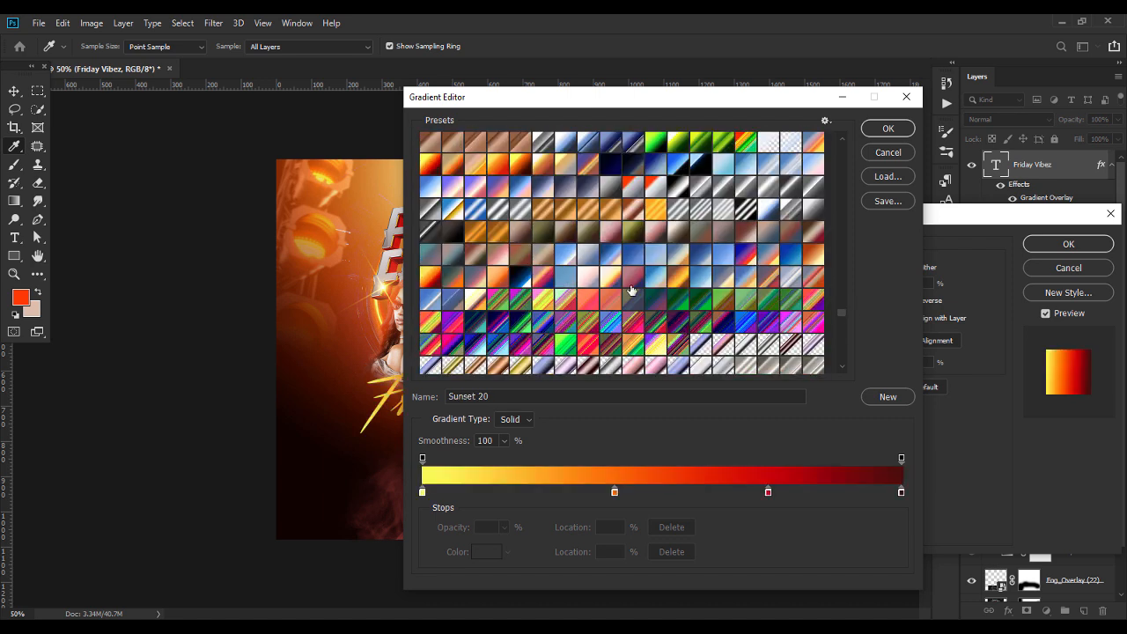
click(884, 129)
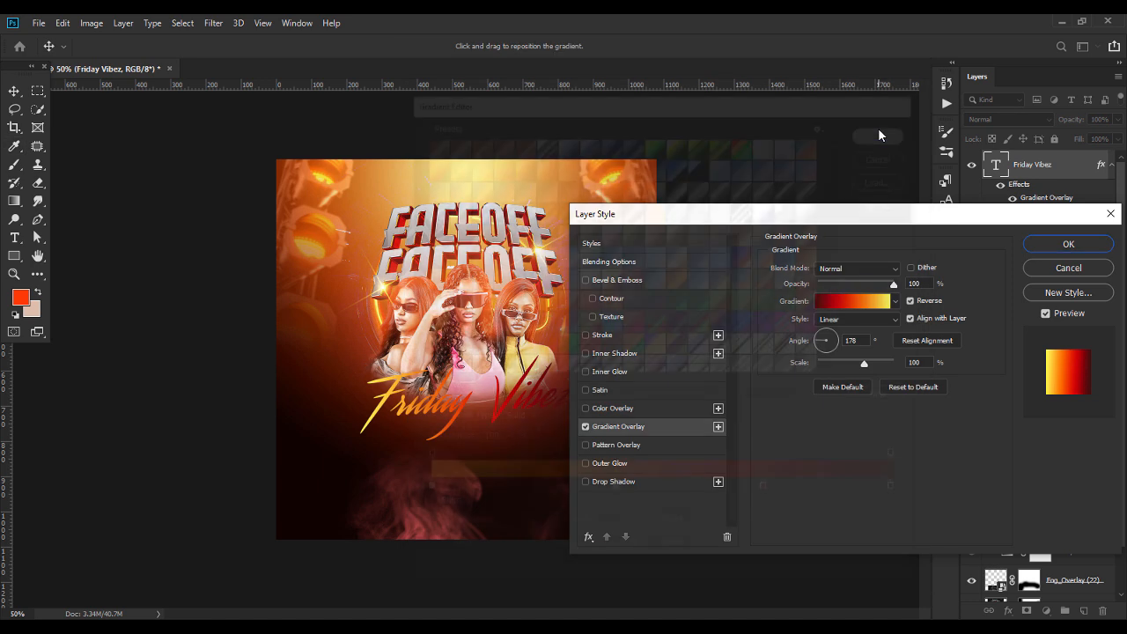
Set the gradient overlay's angle to -90°
click(859, 340)
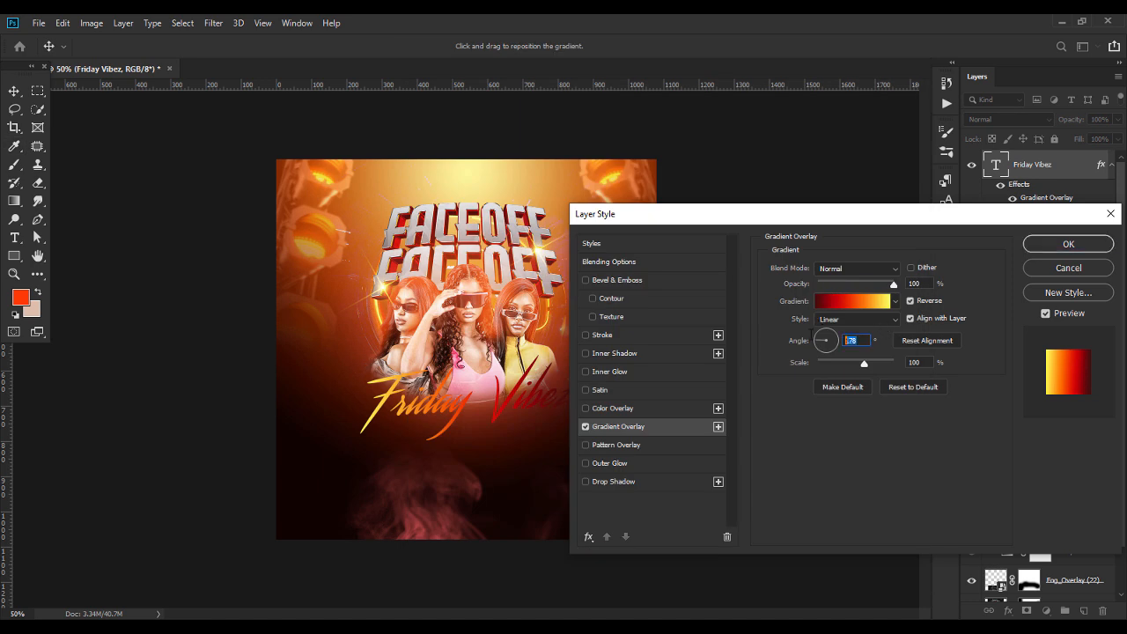
text(90)
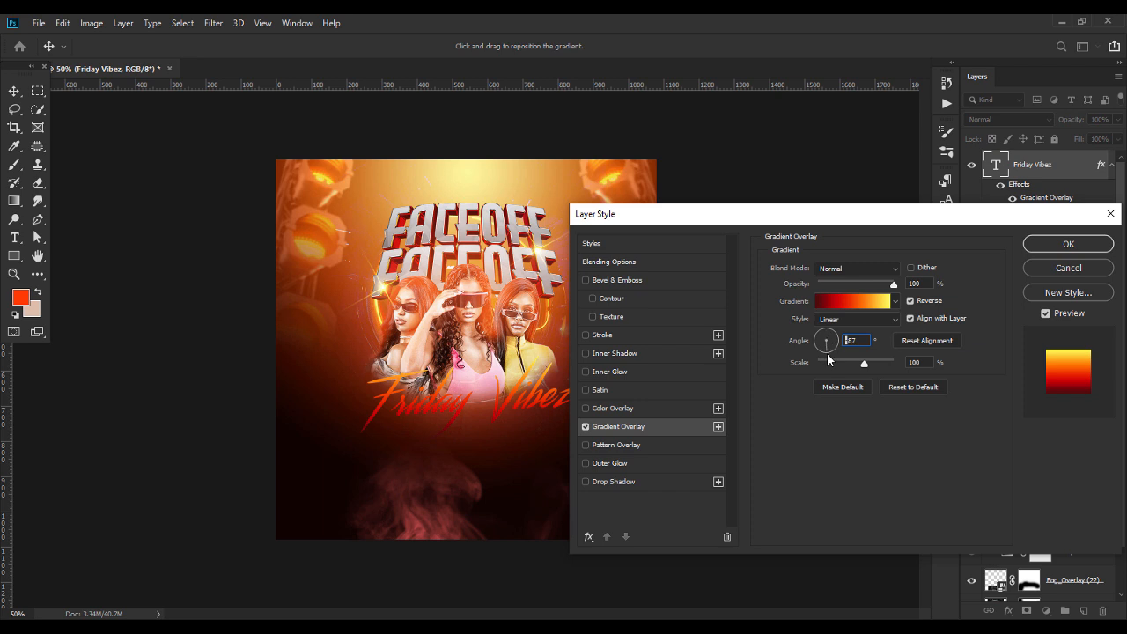
text(-90)
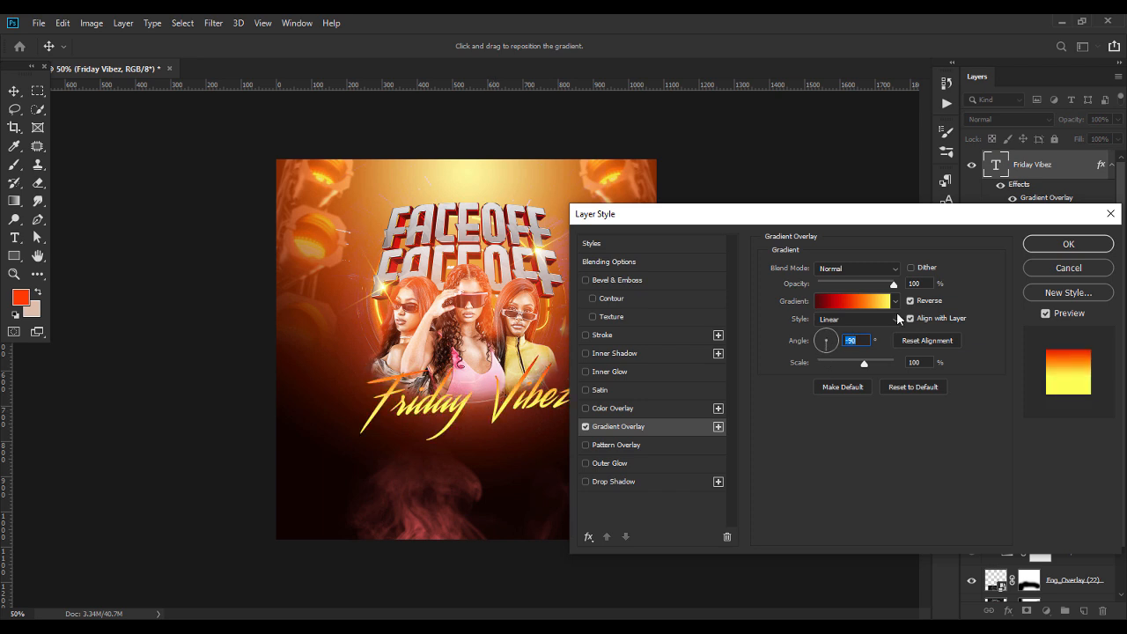
Move the gradient's orange stop to 55% and its bright red stop further toward the dark red end
click(861, 302)
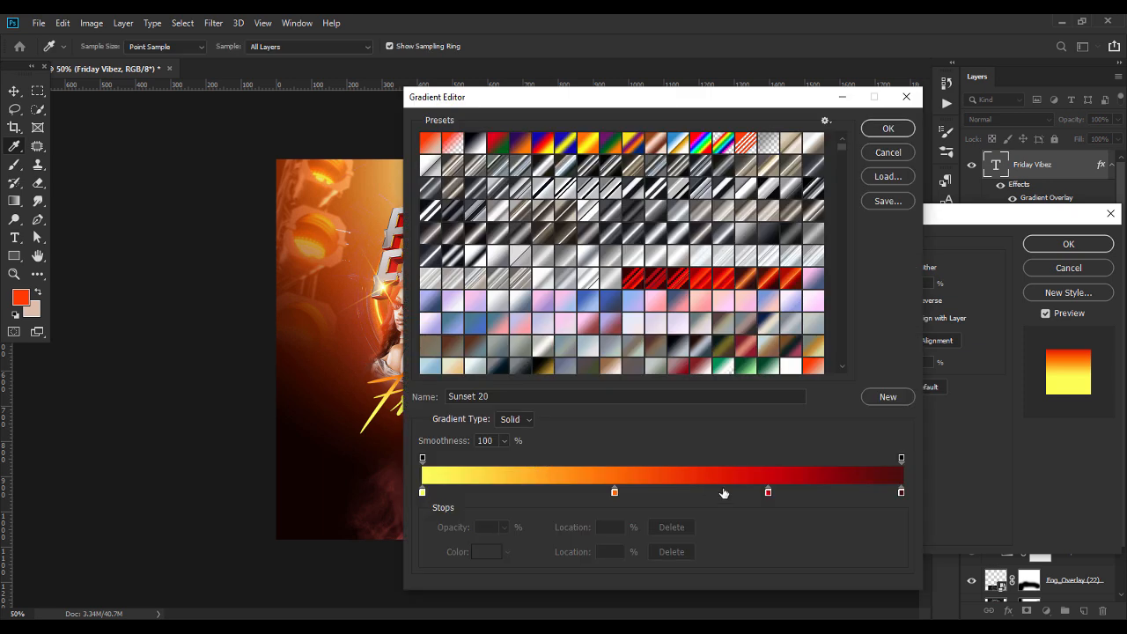
drag(613, 495, 810, 495)
click(768, 493)
drag(710, 495, 687, 497)
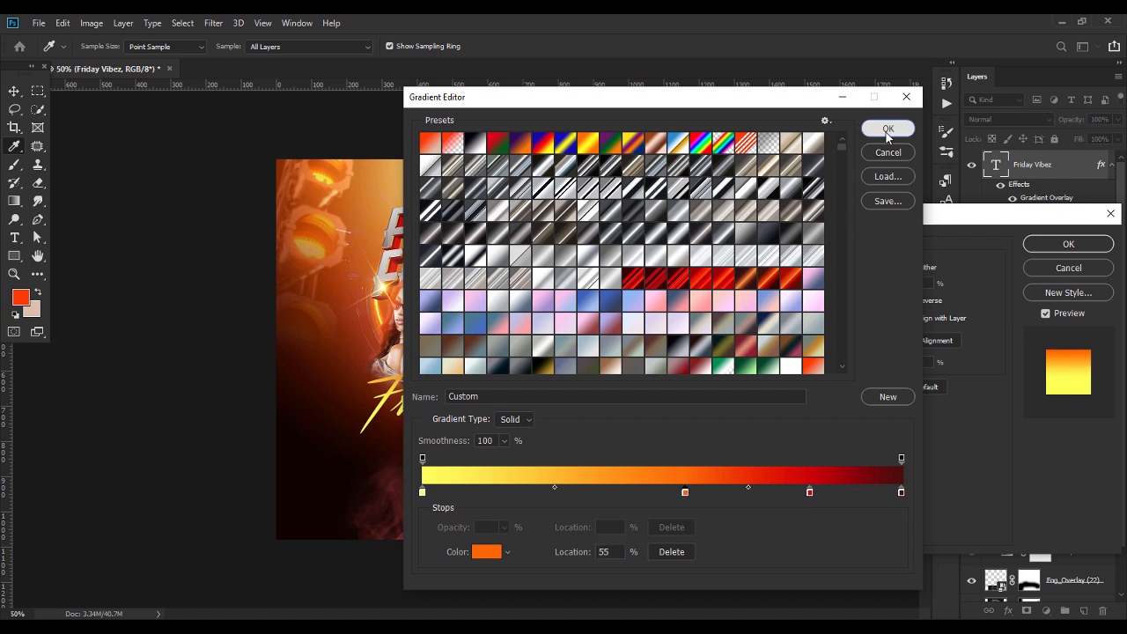
click(886, 130)
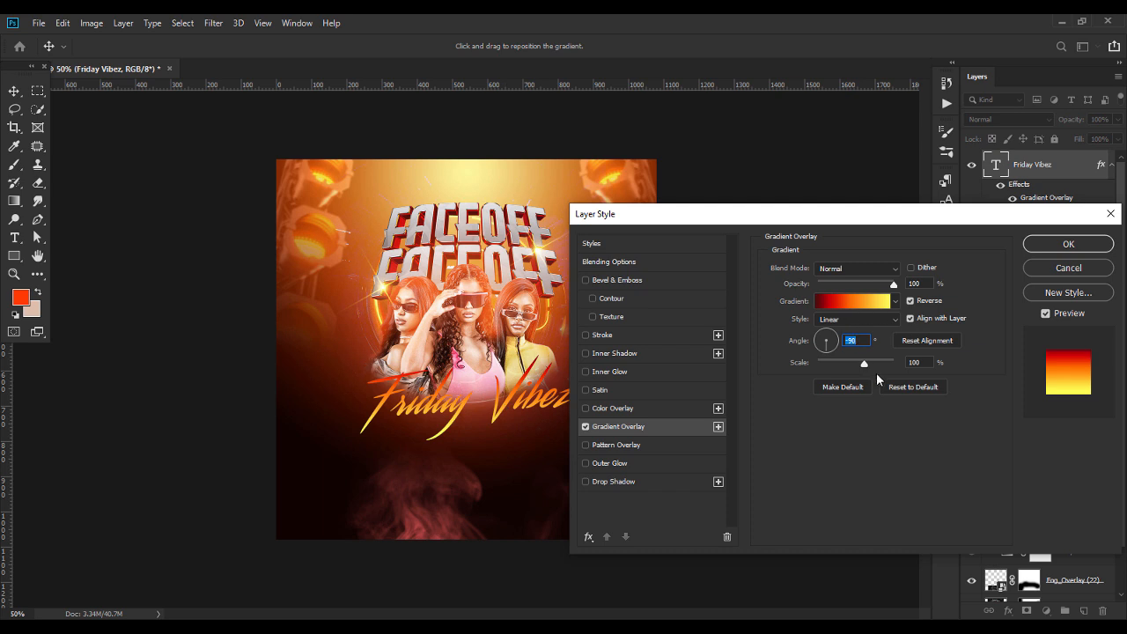
Reduce the gradient overlay's scale to 70% and reposition the gradient slightly within the Friday Vibez text
drag(865, 366, 842, 368)
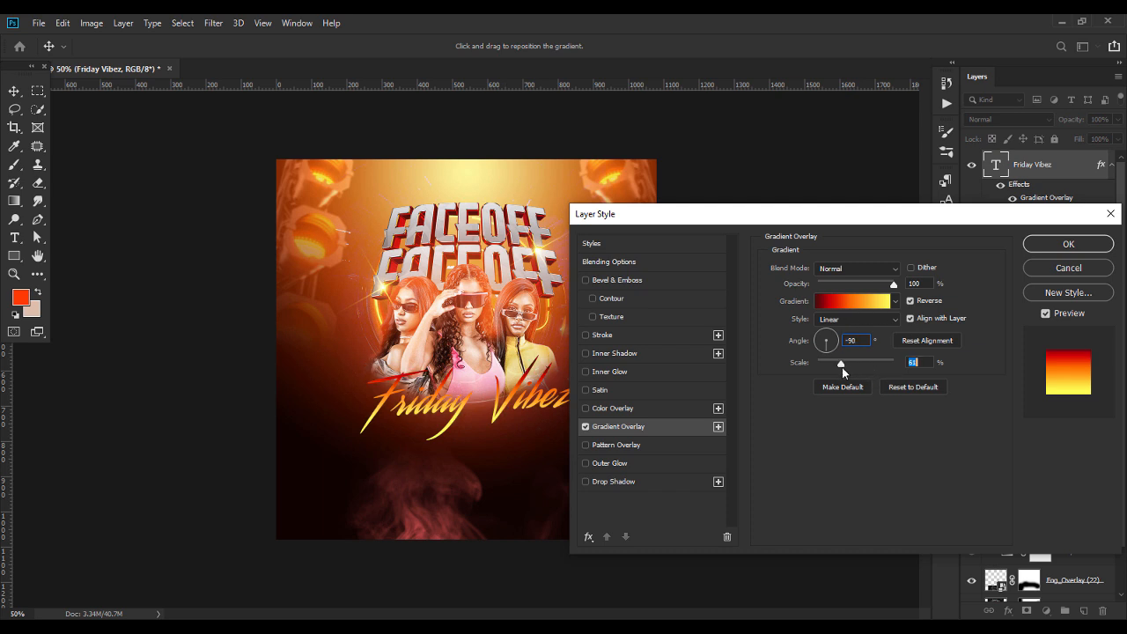
drag(474, 393, 483, 398)
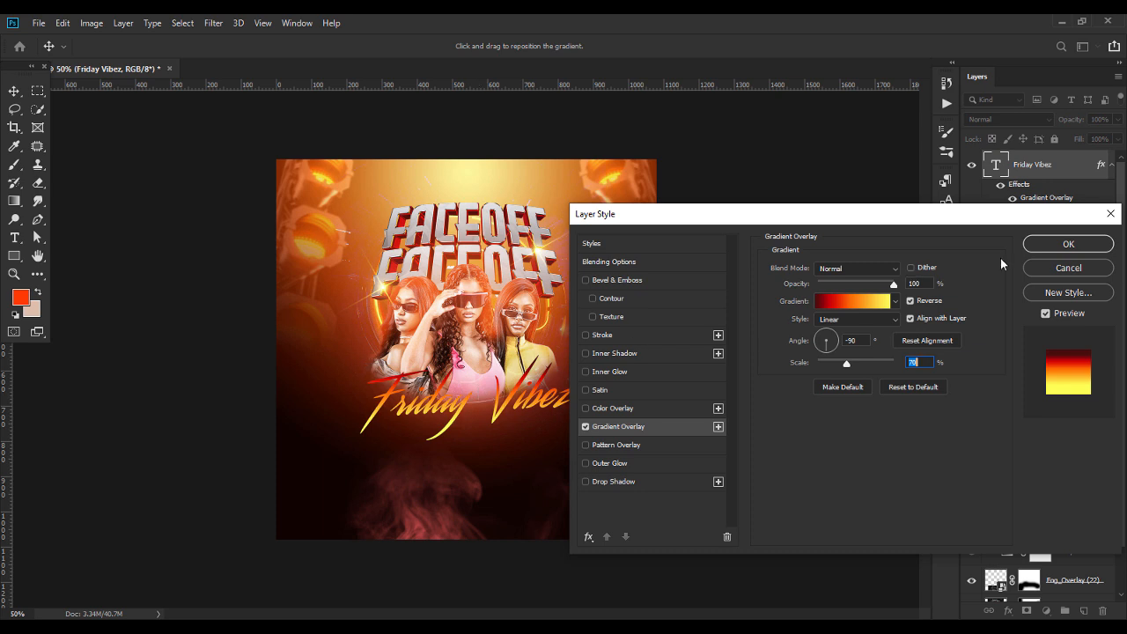
Lighten the gradient's yellow stop at 0% to pale yellow #feff97
click(852, 301)
double_click(423, 491)
drag(501, 304, 455, 302)
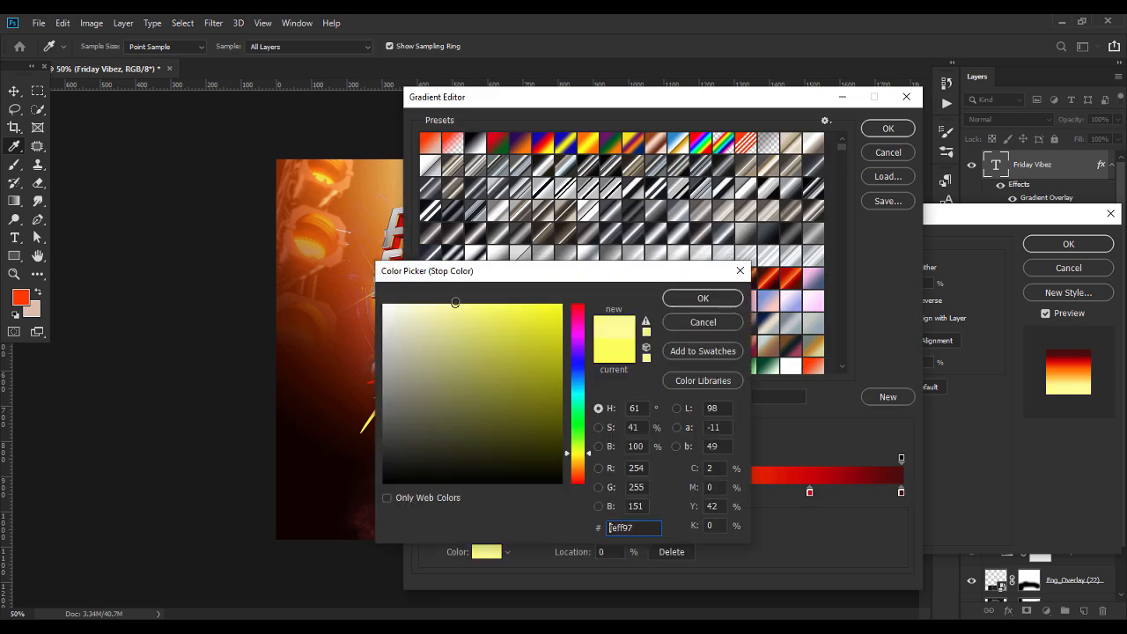
click(698, 299)
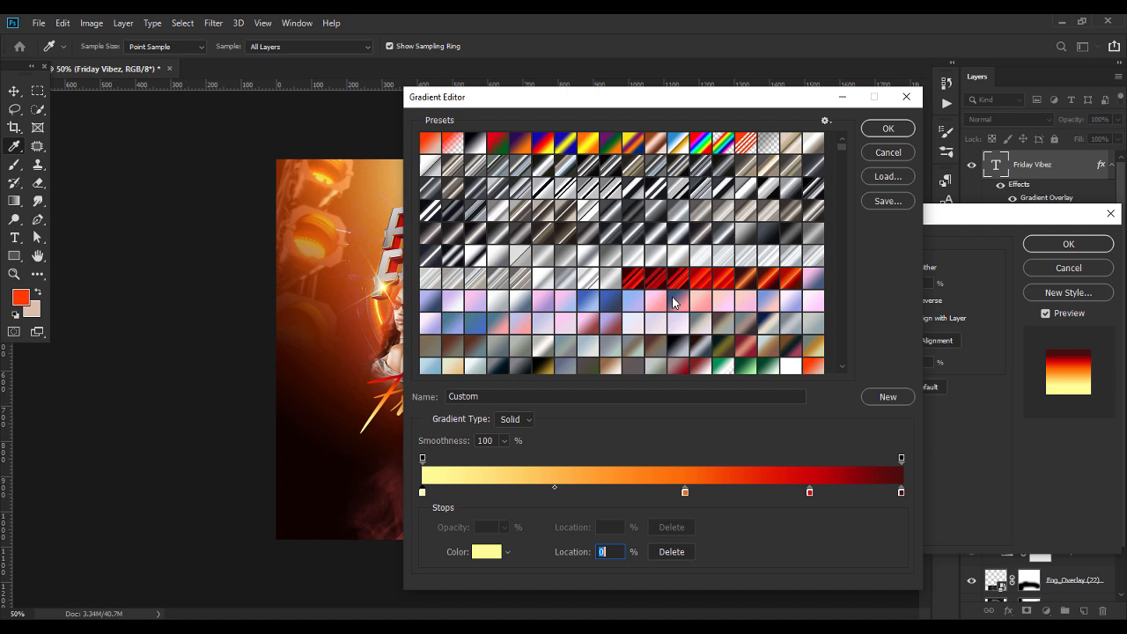
click(888, 129)
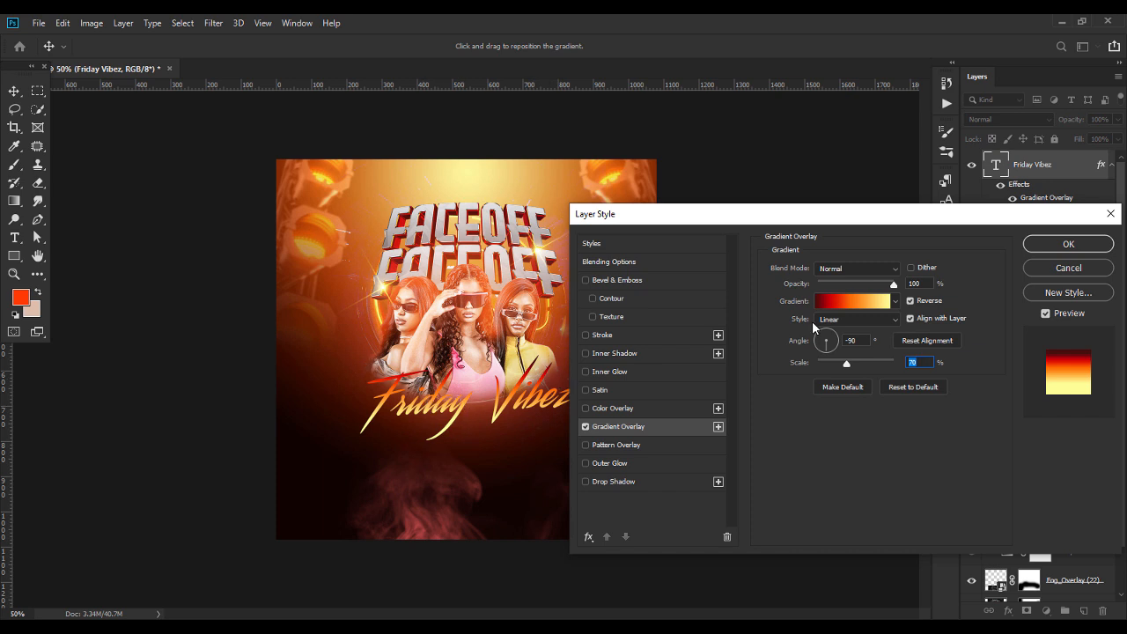
Add a black outer glow to the Friday Vibez text with opacity lowered to about 76%, apply the layer style and deselect the layer
click(614, 463)
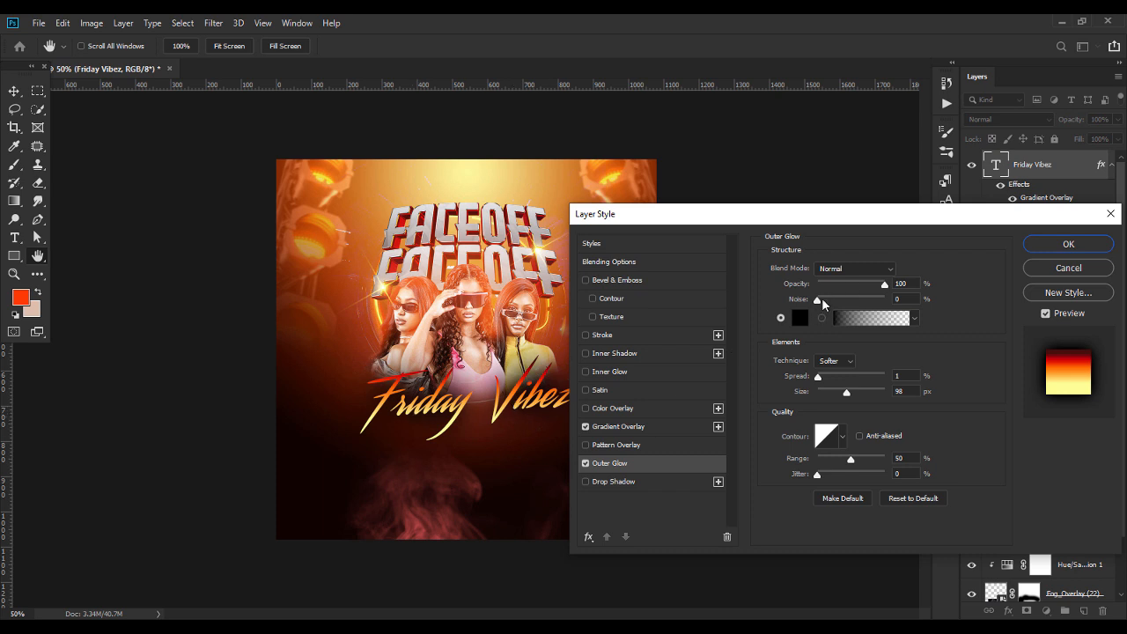
drag(870, 290, 864, 290)
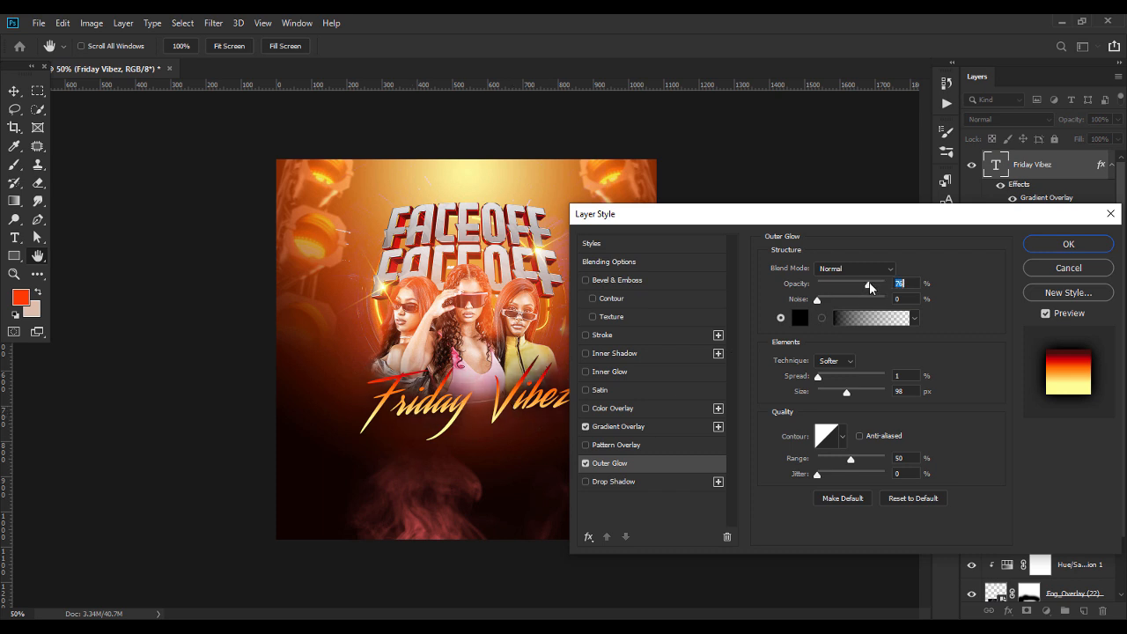
click(1040, 244)
click(702, 370)
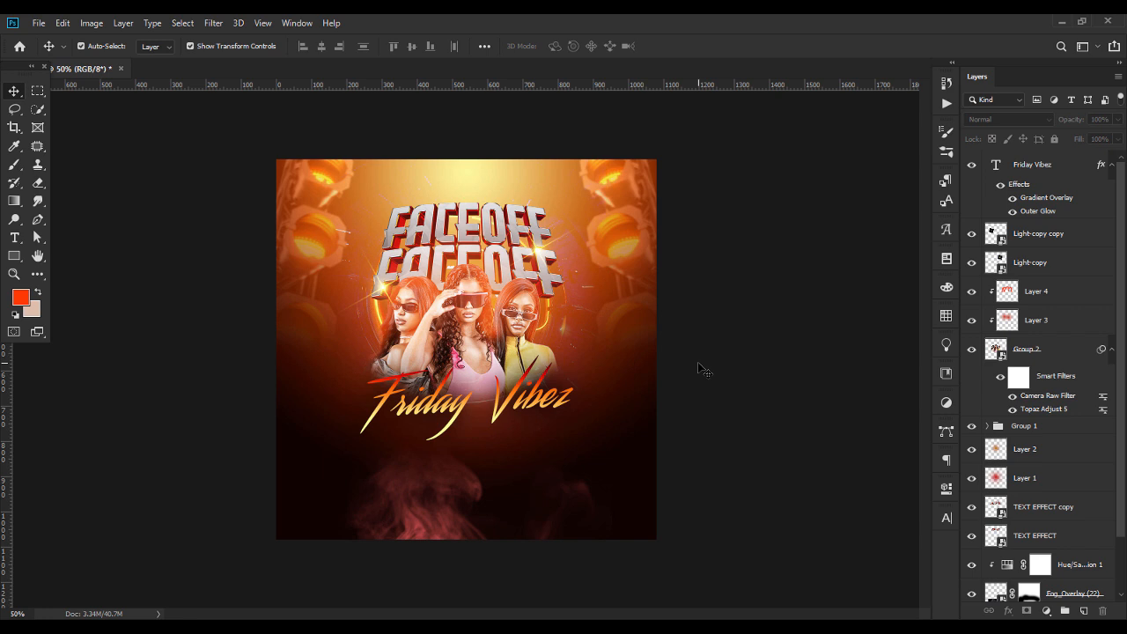
Place Sparks.jpg from the face off flyer design folder above the Friday Vibez text, 1080 px wide, and change its blend mode to Screen
click(645, 120)
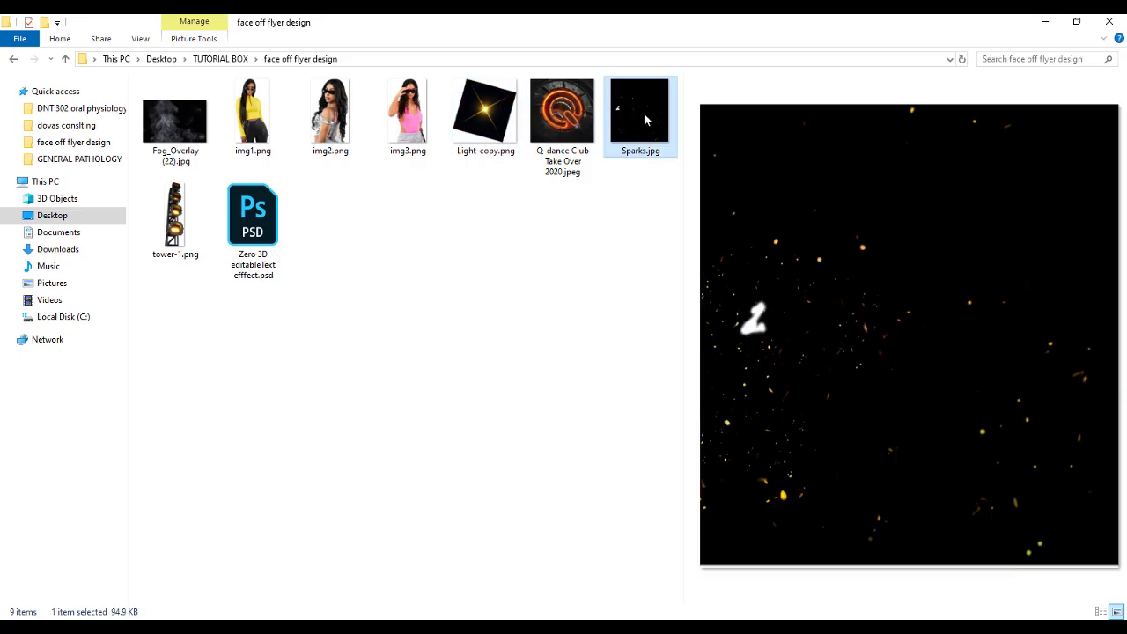
drag(645, 141, 532, 507)
drag(645, 356, 657, 356)
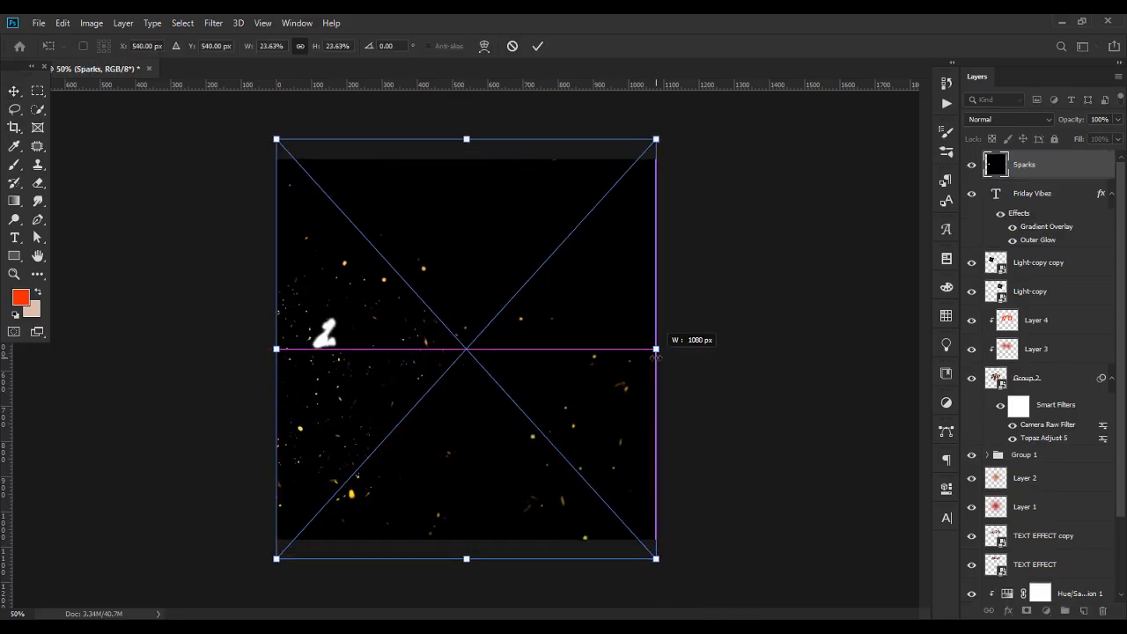
key(Return)
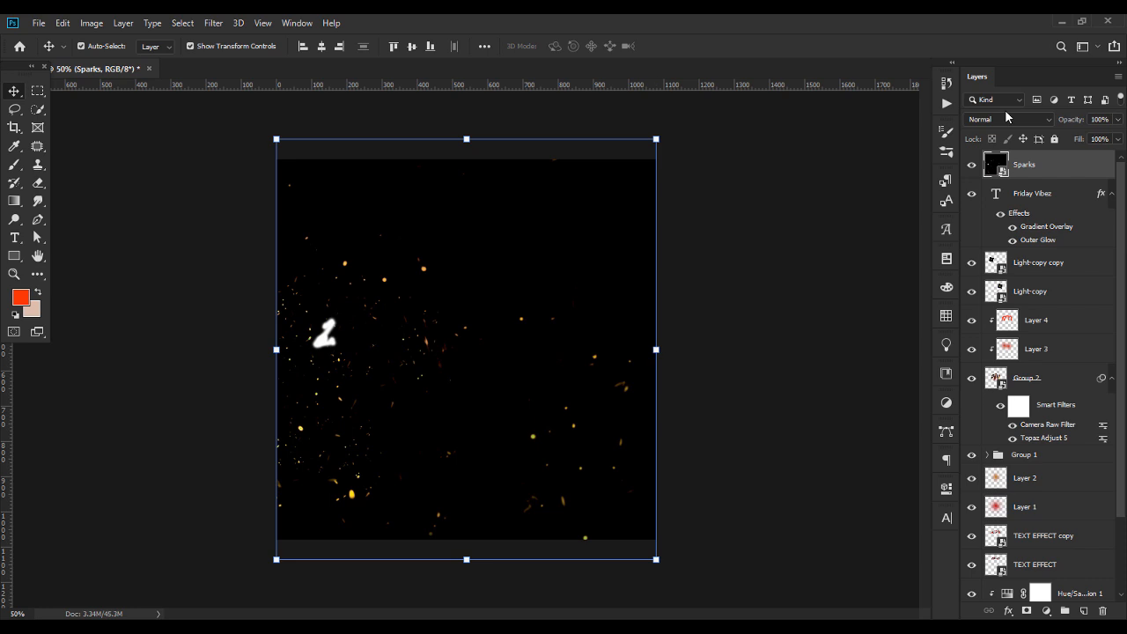
click(1007, 117)
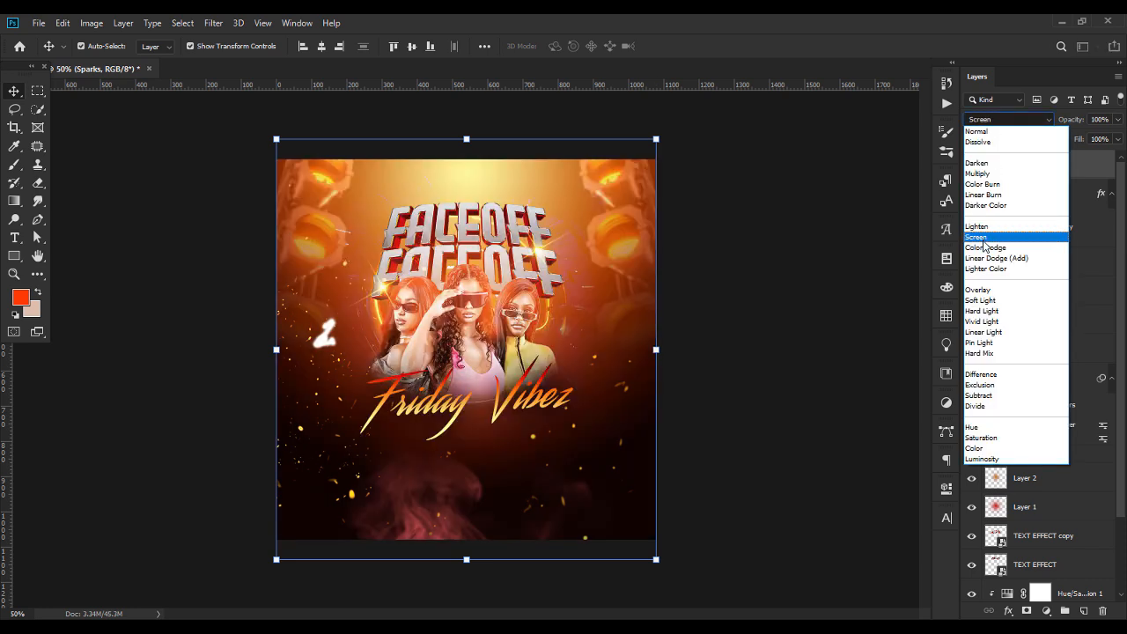
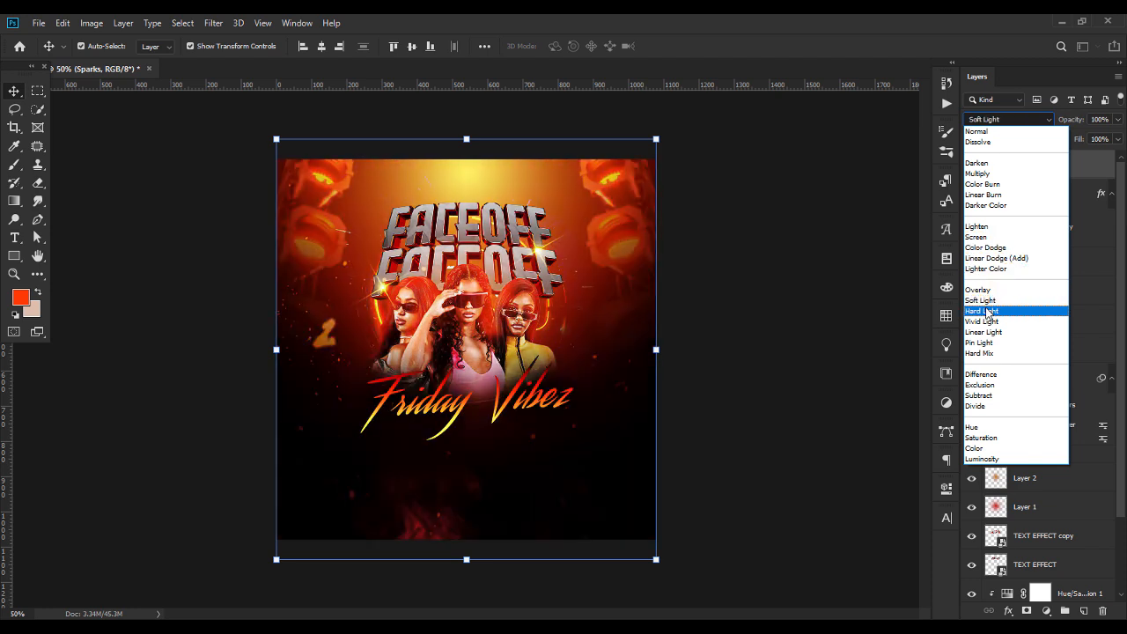
Change the Sparks layer's blend mode to Lighten and move the overlay down slightly
click(978, 226)
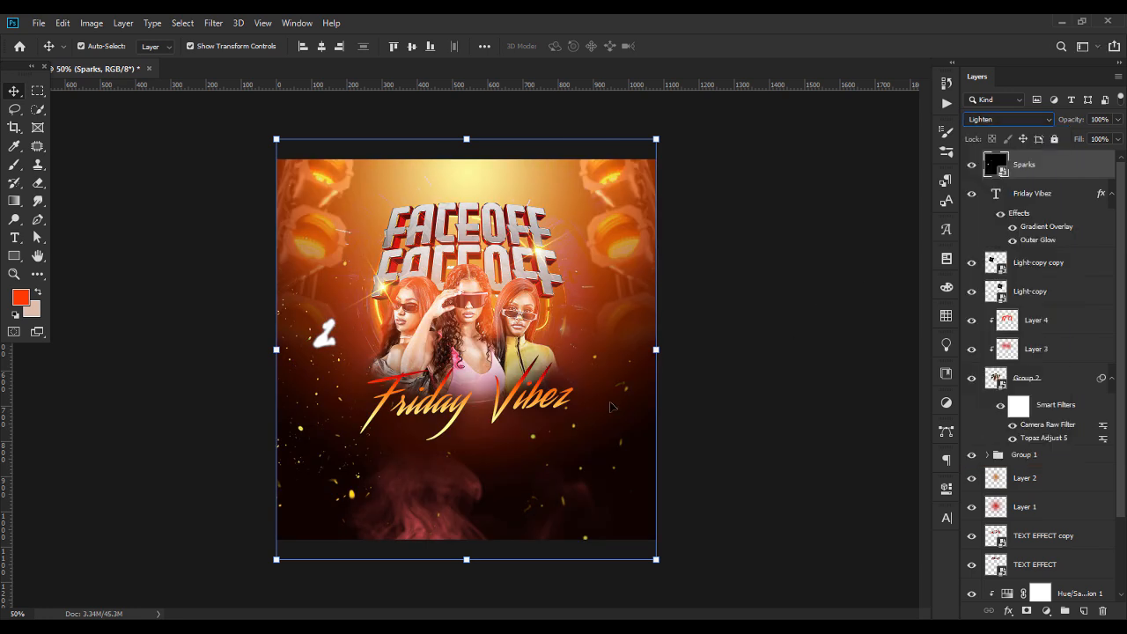
drag(619, 406, 620, 430)
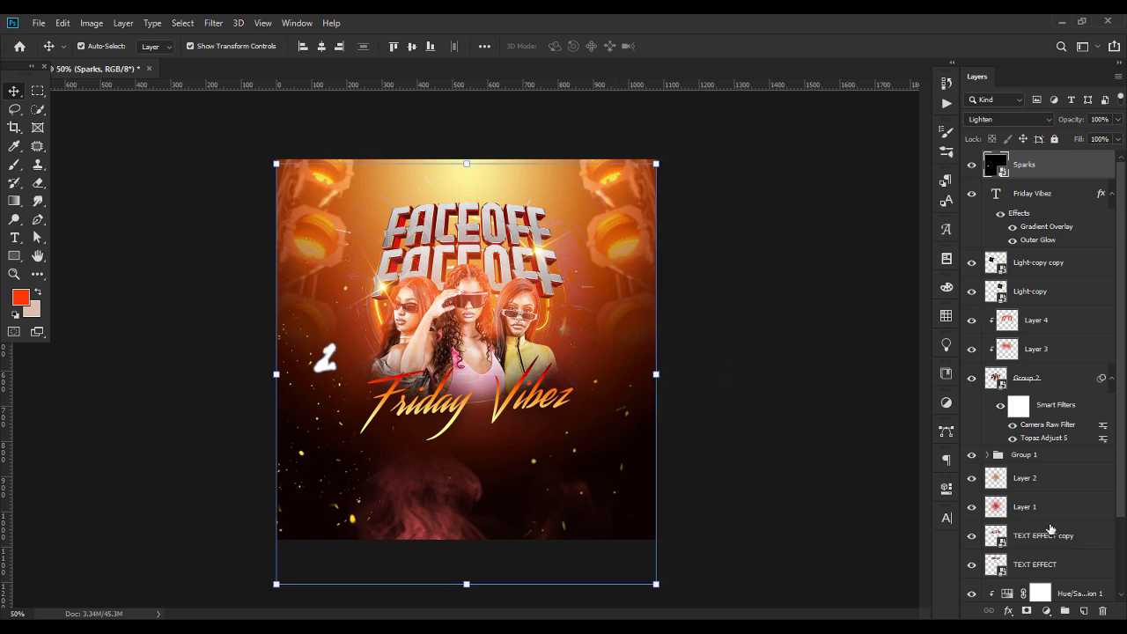
Add a layer mask to the Sparks layer and mask out the stray white mark beside the women, then deselect the layer
click(1028, 610)
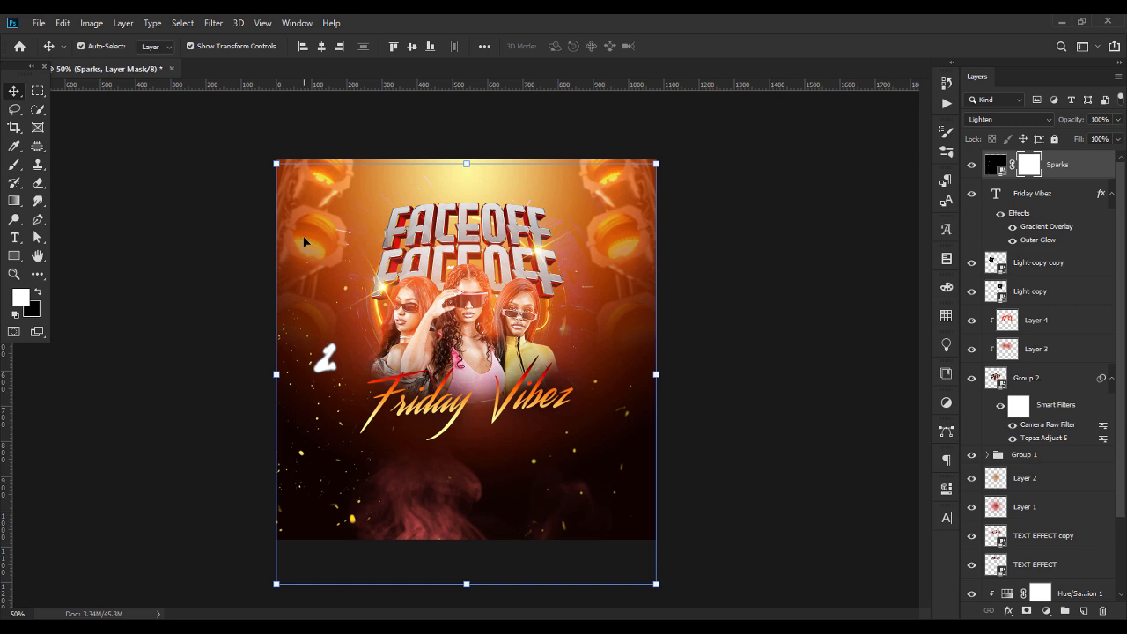
click(15, 166)
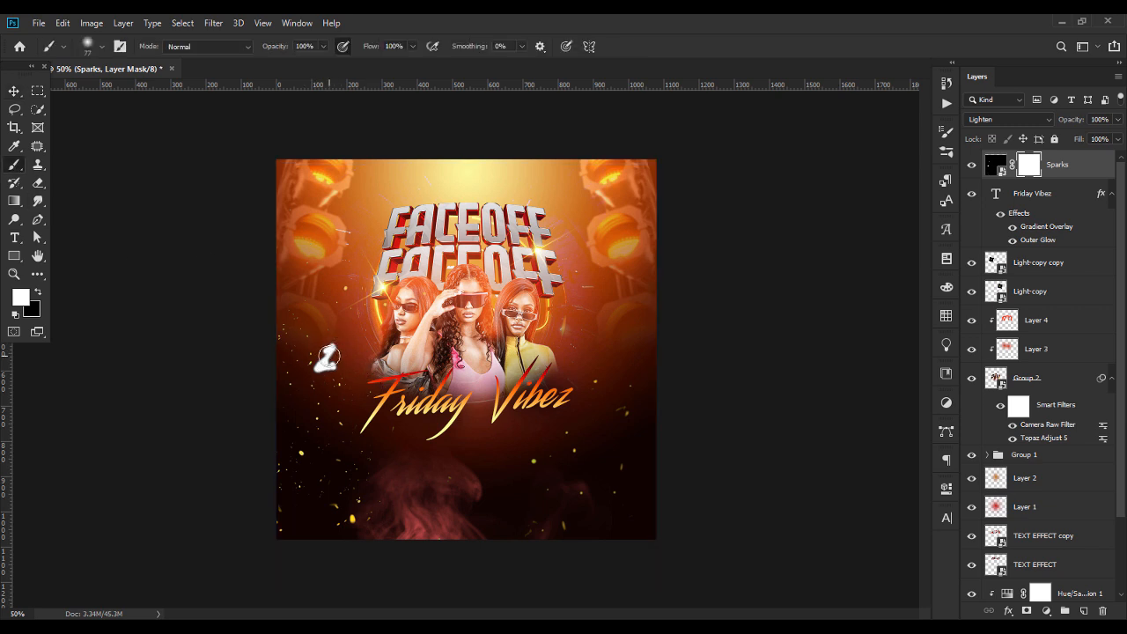
click(39, 181)
drag(327, 352, 327, 365)
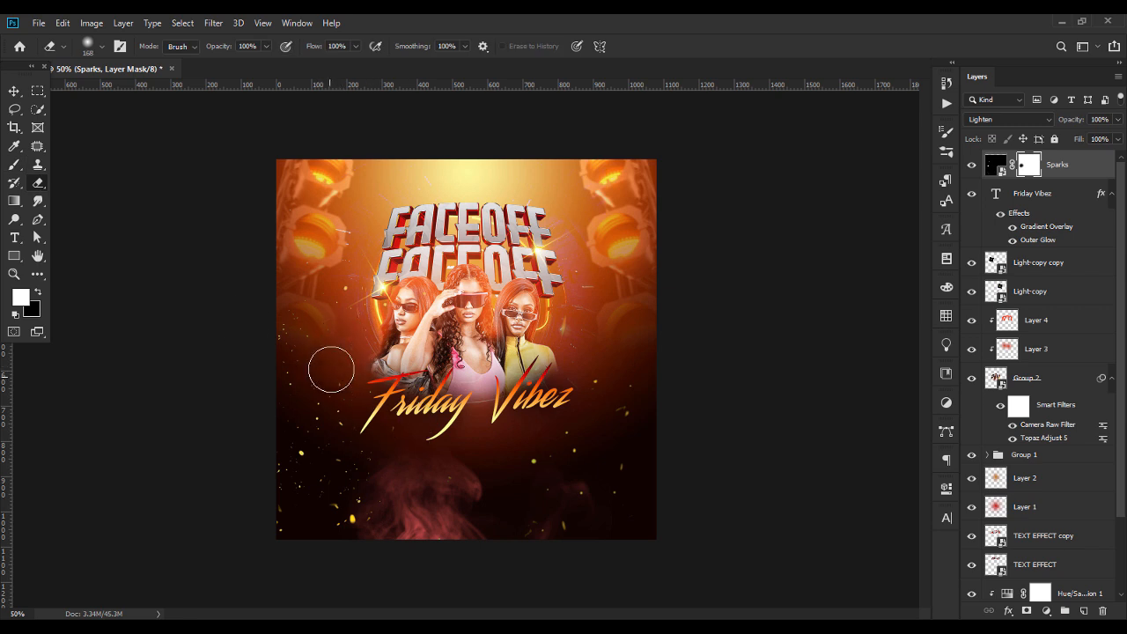
click(15, 91)
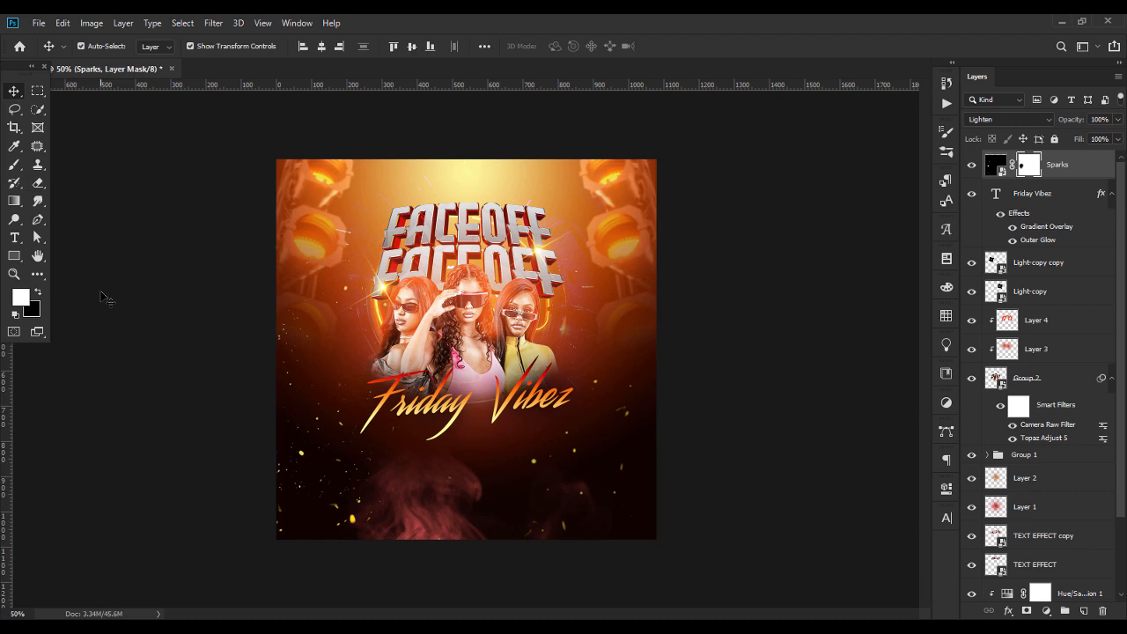
click(739, 398)
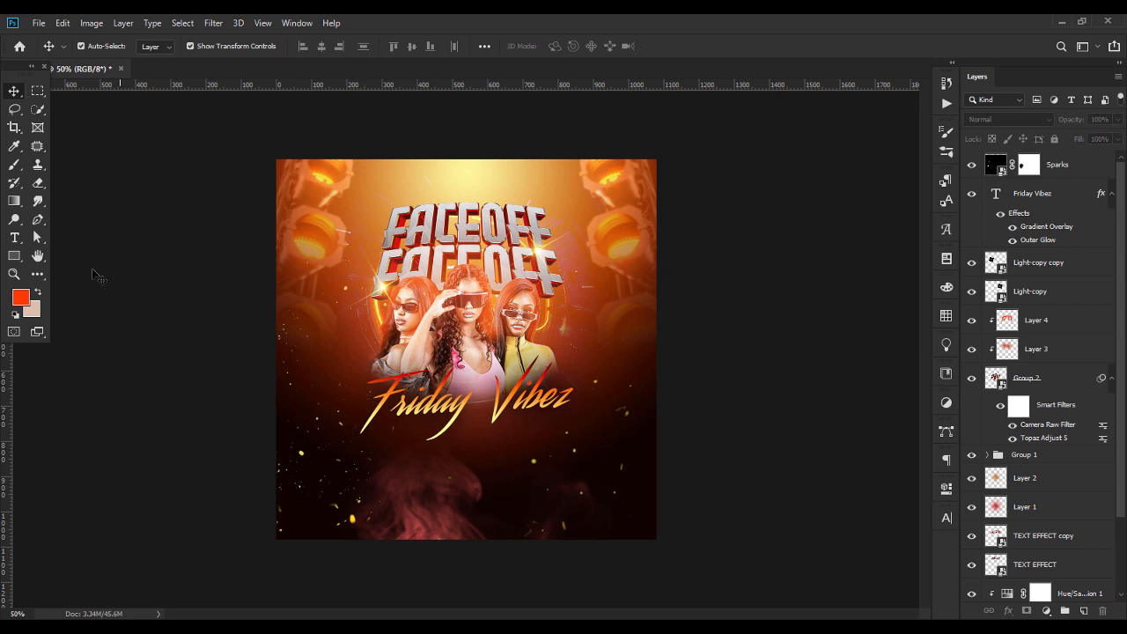
Add the white two-line text DOOR OPENS in Nexa XBold beside the women
click(15, 239)
click(316, 353)
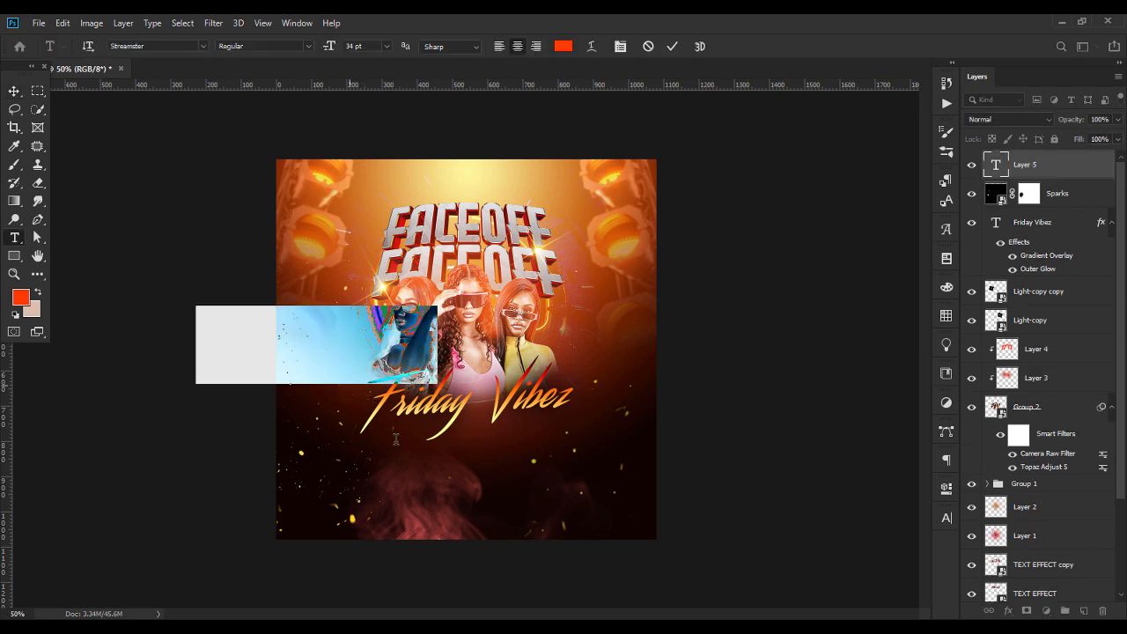
text(DORR)
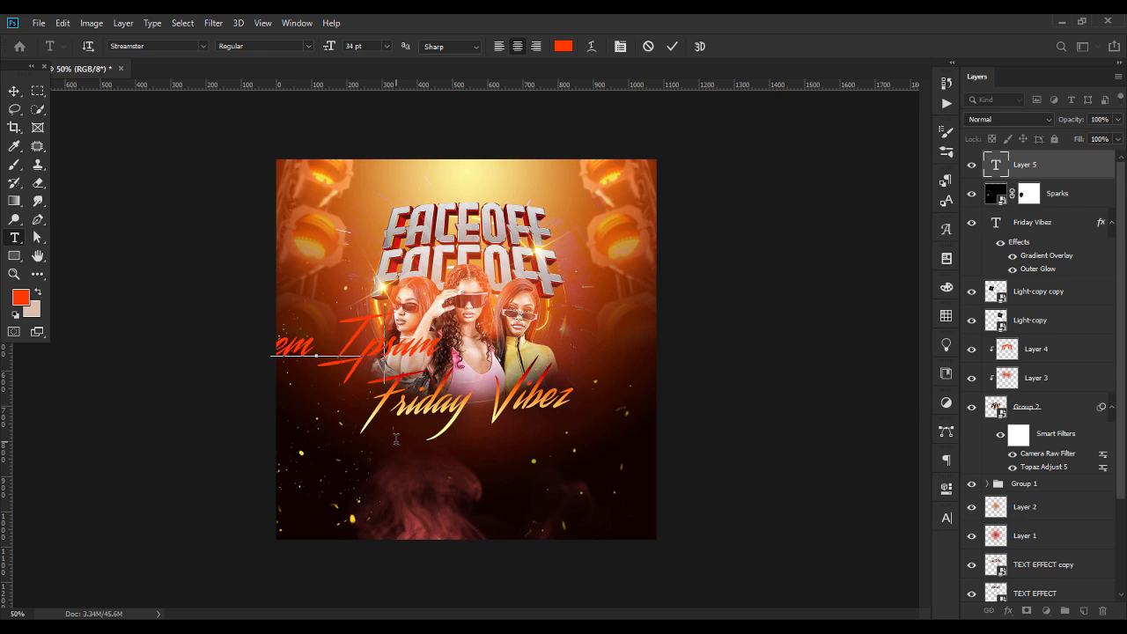
click(360, 288)
click(335, 351)
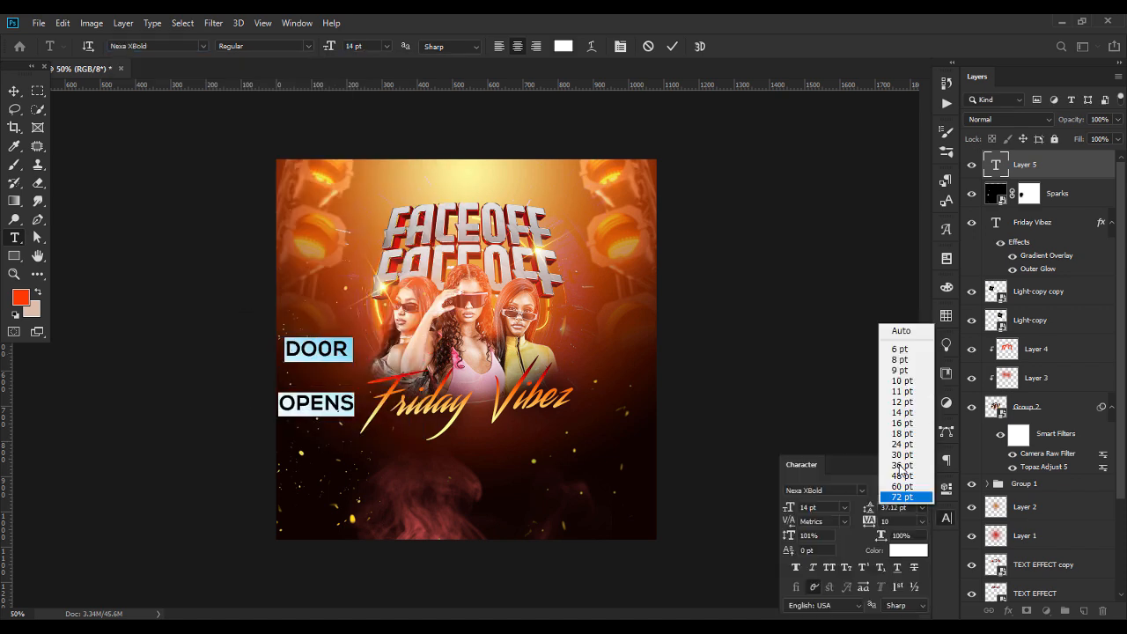
click(906, 496)
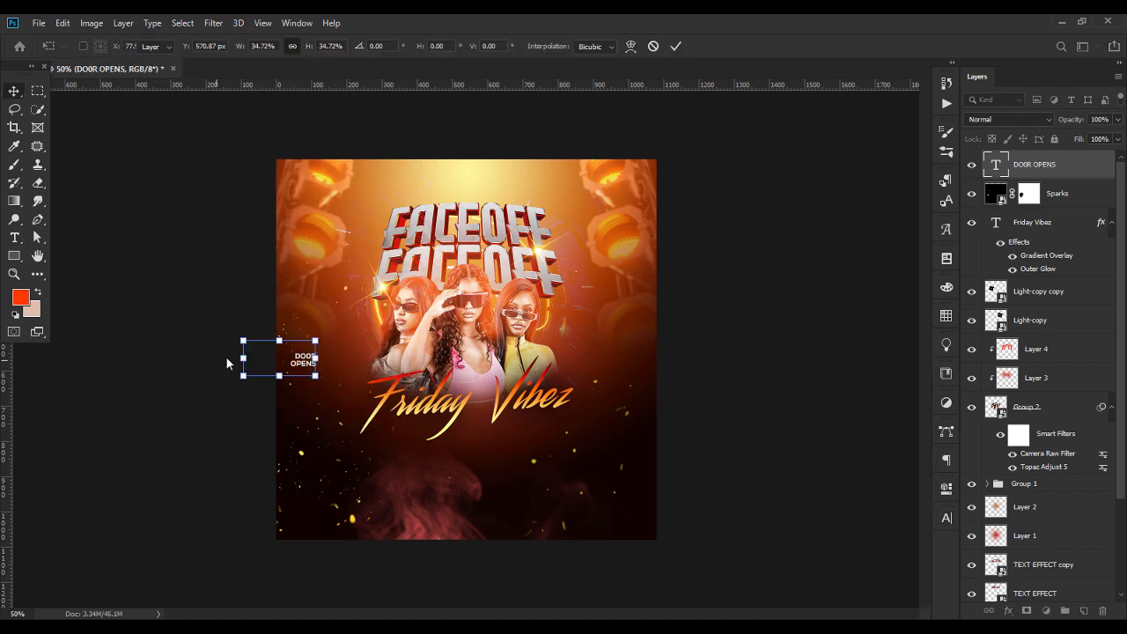
key(Return)
Duplicate the DOOR OPENS text below itself and change the copy to 8PM in an Agency FB typeface
key(ctrl+j)
mouse_move(304, 360)
mouse_down()
mouse_move(320, 330)
mouse_move(319, 358)
mouse_up()
double_click(995, 165)
key(ctrl+a)
click(181, 48)
text(AGEN)
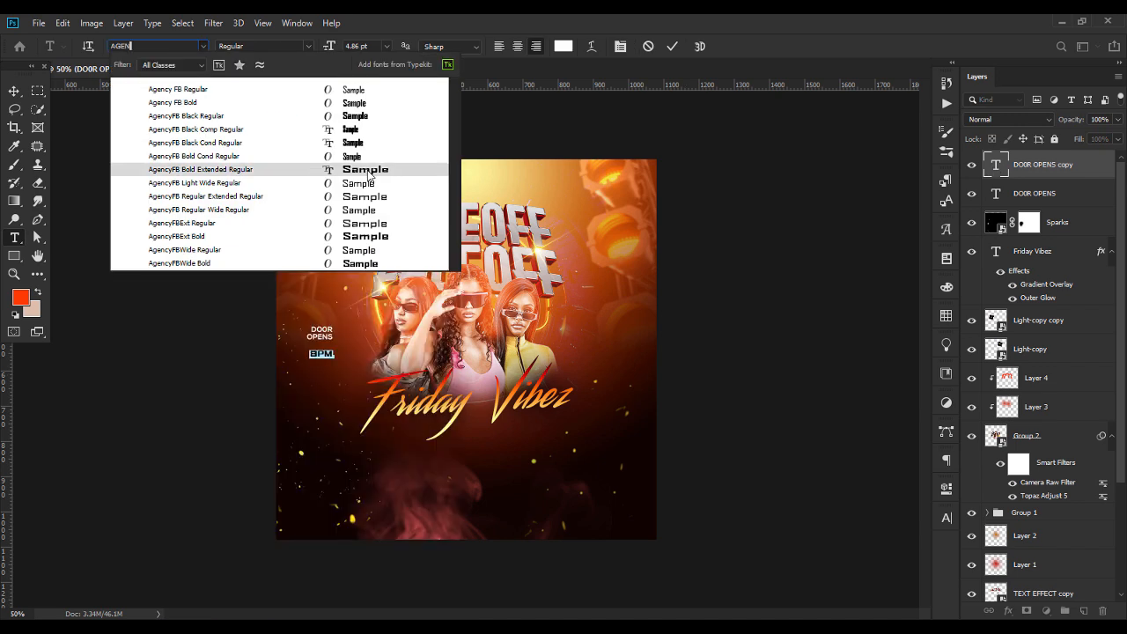
click(363, 236)
key(ctrl+Return)
Restyle the 8PM text in Agency FB Regular directly under DOOR OPENS and move both texts up
double_click(331, 354)
click(201, 47)
click(205, 264)
click(14, 90)
drag(338, 360, 326, 322)
shift+click(322, 336)
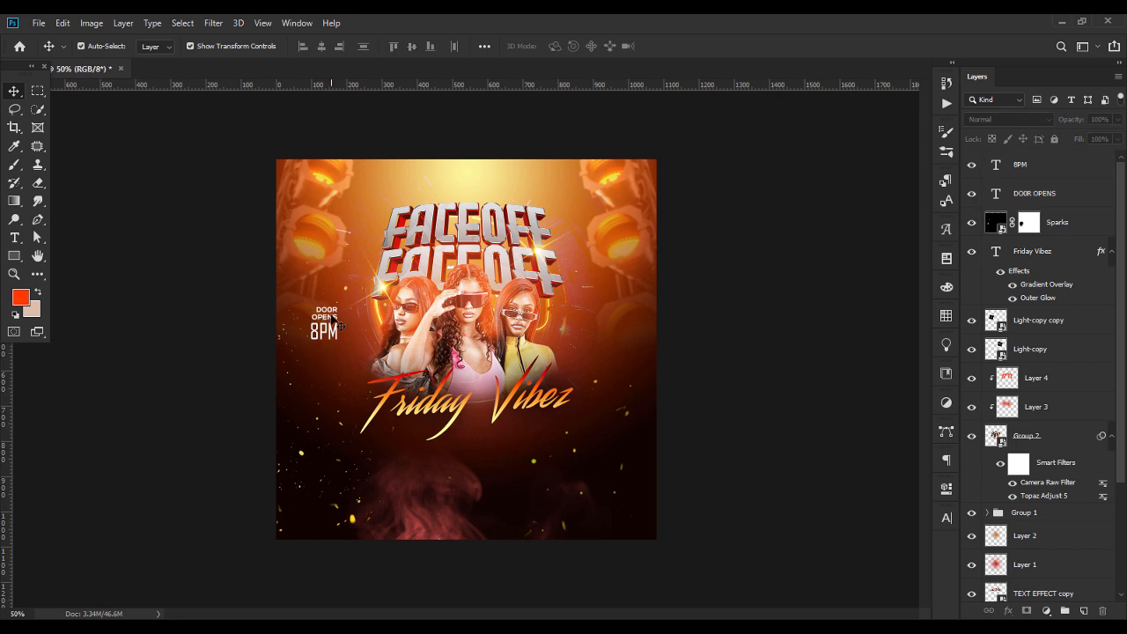
Duplicate DOOR OPENS and 8PM below the originals and change the copies to MAIN SHOW and 10PM
drag(255, 295, 351, 349)
key(ctrl+j)
drag(326, 328, 326, 382)
double_click(995, 193)
text(MAIN)
key(Return)
text(SHOW)
double_click(995, 166)
text(10PM)
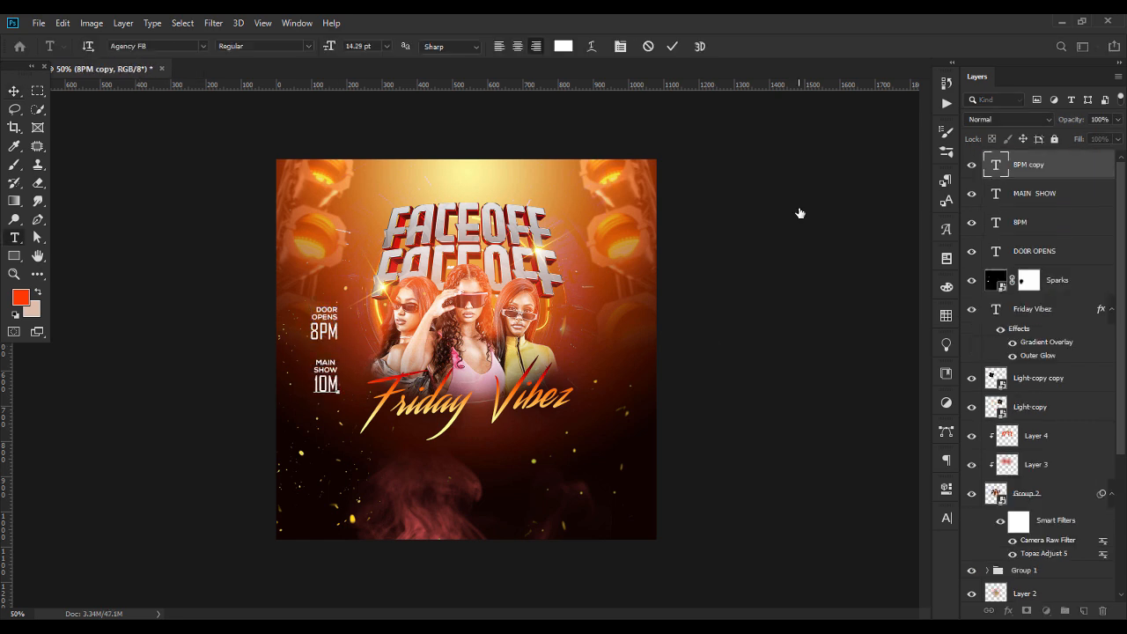
Scale down the four time texts and bring MAIN SHOW 10PM closer beneath DOOR OPENS 8PM
click(14, 90)
shift+click(1035, 251)
click(485, 47)
drag(337, 394, 332, 373)
key(Return)
Draw a short horizontal line with a white stroke between 8PM and MAIN SHOW using the Pen tool
click(37, 219)
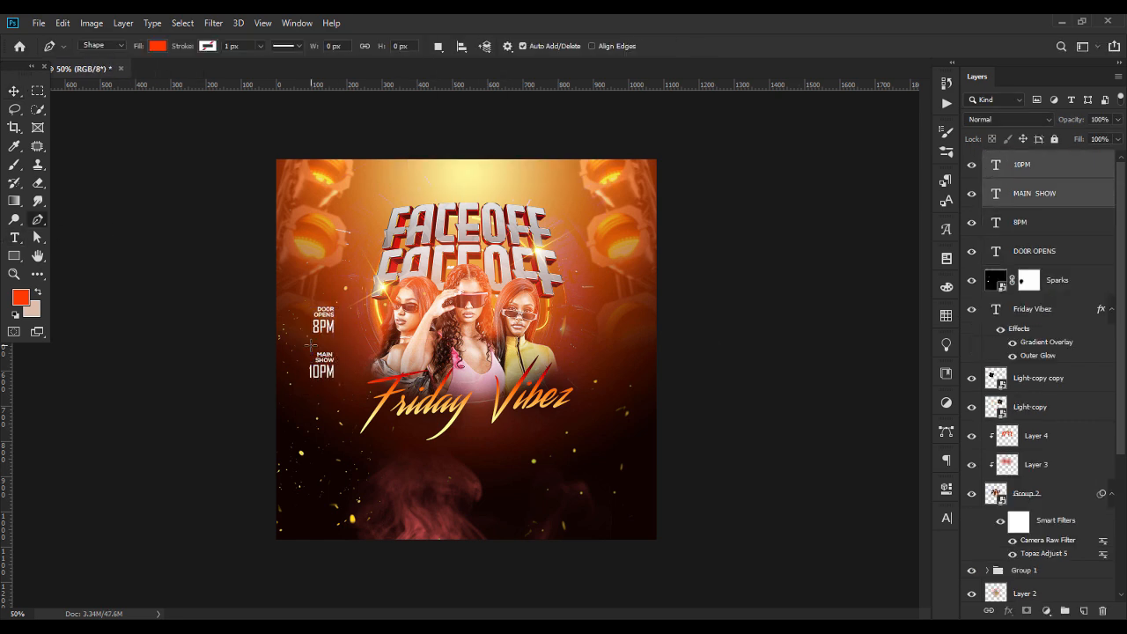
click(310, 344)
shift+click(332, 344)
click(211, 47)
click(272, 73)
click(463, 180)
click(704, 297)
click(14, 91)
click(37, 238)
click(286, 47)
click(14, 91)
click(163, 330)
Duplicate 8PM to the opposite side of the women and change the copy to FRI. JANUARY 10TH on three lines
drag(325, 329, 604, 329)
double_click(995, 251)
text(FRIDAY)
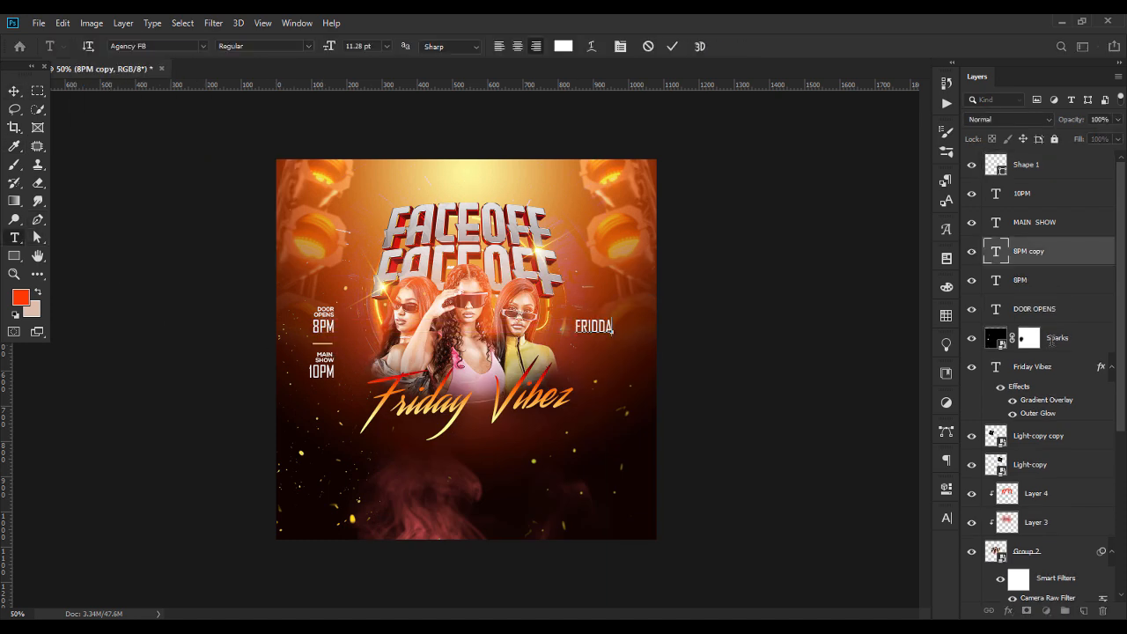
text(JANUARY)
key(Return)
text(10TH)
click(15, 91)
key(shift+Right)
key(shift+Right)
click(148, 297)
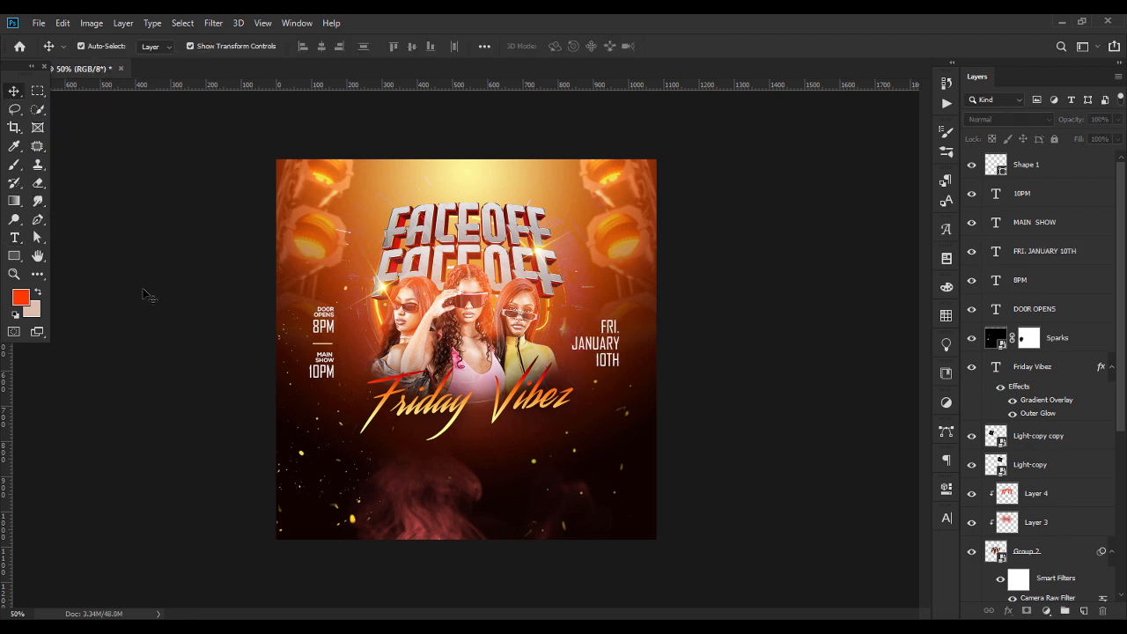
Draw a narrow vertical rectangle beside the FRI. JANUARY 10TH text and fill it pale yellow
click(14, 256)
drag(624, 323, 634, 370)
double_click(996, 165)
click(452, 203)
key(Return)
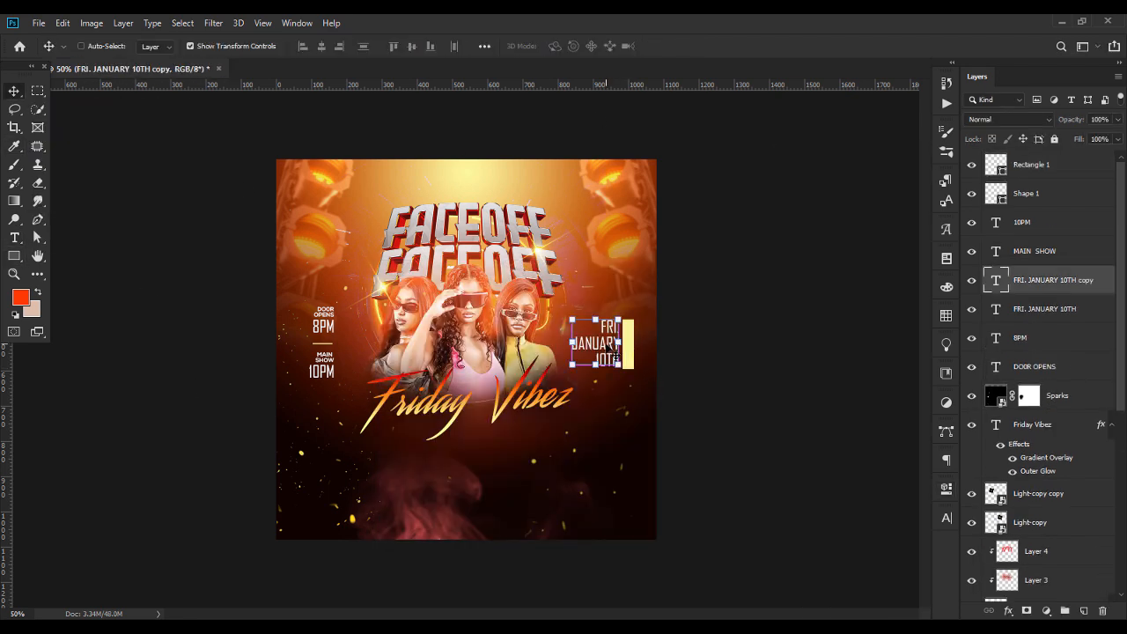
Duplicate the date text onto the yellow rectangle above its layer and change it to a dark brown vertical 2025
drag(617, 423, 631, 362)
drag(1025, 280, 1024, 157)
double_click(996, 165)
click(563, 47)
click(605, 585)
click(746, 430)
click(330, 46)
click(946, 518)
drag(882, 507, 912, 507)
click(14, 92)
Fit the 2025 text inside the yellow rectangle and set its font style to Bold
click(629, 359)
scroll(629, 346, up, 5)
drag(852, 335, 497, 269)
drag(498, 272, 496, 243)
key(Return)
double_click(996, 164)
click(271, 46)
click(14, 92)
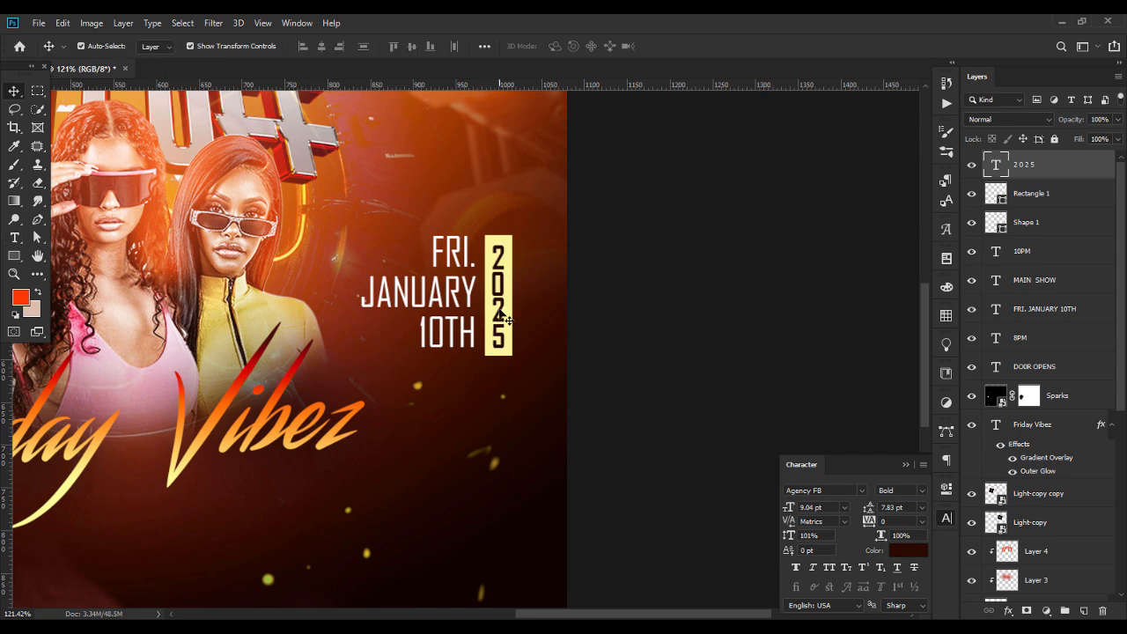
Move the FRI. JANUARY 10TH layer up to just below Rectangle 1 in the layer order
click(1027, 222)
drag(1025, 306, 1024, 209)
shift+click(1024, 165)
click(634, 291)
scroll(634, 290, down, 5)
Scale all the time, date and year layers down slightly and group them
click(1026, 164)
shift+click(1026, 367)
drag(634, 342, 901, 310)
key(Return)
key(ctrl+g)
Center the group of time and date details horizontally on the canvas
click(484, 46)
click(524, 175)
click(442, 85)
click(528, 84)
Change the fill of the rectangle behind 2025 to red
click(988, 159)
shift+click(1070, 188)
click(1048, 211)
double_click(1007, 211)
click(868, 340)
click(1012, 331)
Change the 2025 text color to white #ffffff and adjust the red rectangle's layer style
double_click(1007, 183)
click(563, 47)
click(690, 335)
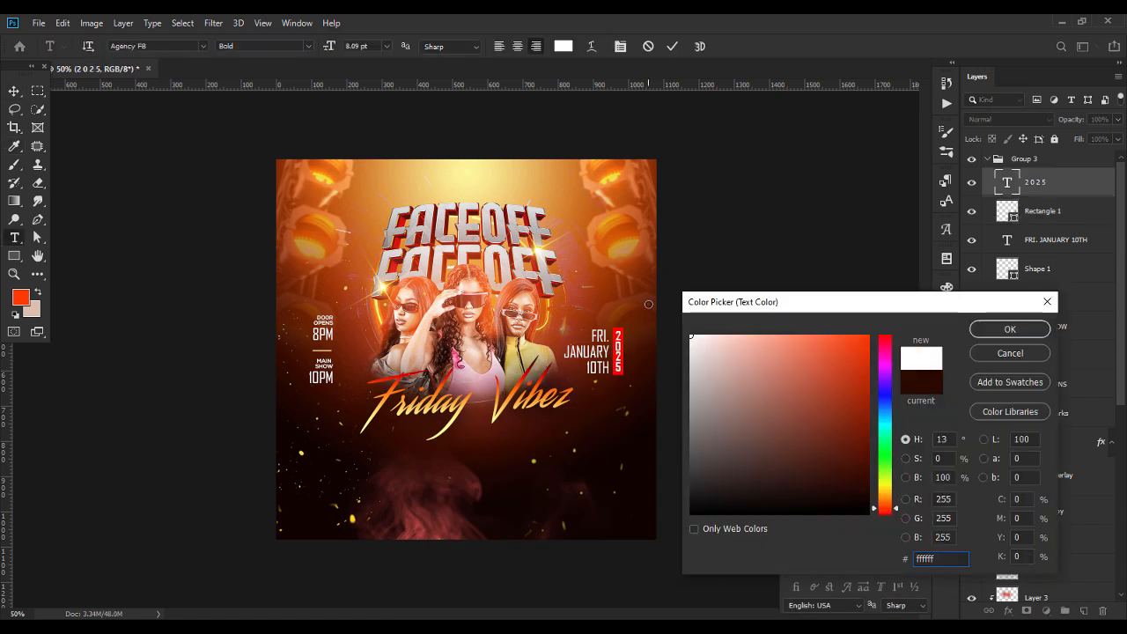
click(1010, 329)
double_click(1079, 211)
click(680, 359)
key(Return)
click(895, 392)
click(913, 465)
Duplicate DOOR OPENS and 8PM above Group 3 and place the copies below the Friday Vibez text
drag(348, 354, 300, 307)
key(ctrl+j)
drag(1053, 394, 1033, 153)
click(988, 217)
drag(323, 329, 351, 463)
Change the copied texts to HOSTED BY: and a left-aligned, two-line GAMESPORTS BARS & GRILS, and reposition them
double_click(996, 194)
text(HOSTE)
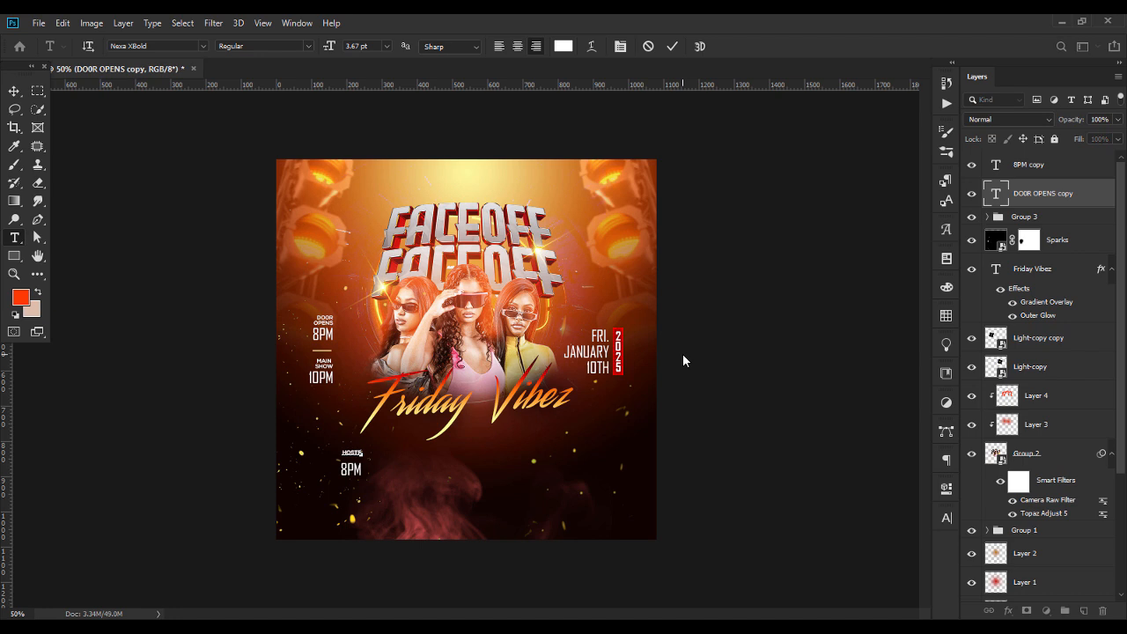
double_click(996, 164)
text(GAMESPORTS )
text(BARS & GRILS)
key(ctrl+a)
click(500, 46)
click(14, 90)
drag(397, 477, 361, 471)
Set the GAMESPORTS BARS & GRILS text's leading to 9.82 pt and look for an Agency font for it
double_click(996, 165)
key(ctrl+shift+b)
click(947, 518)
double_click(898, 508)
click(819, 490)
text(AGE)
click(14, 91)
Browse the Agency fonts and set the GAMESPORTS BARS & GRILS text to Agency FB Bold
double_click(996, 165)
click(150, 46)
text(AGE)
click(355, 117)
click(15, 91)
double_click(996, 165)
click(149, 46)
text(AGE)
click(150, 45)
text(AGE)
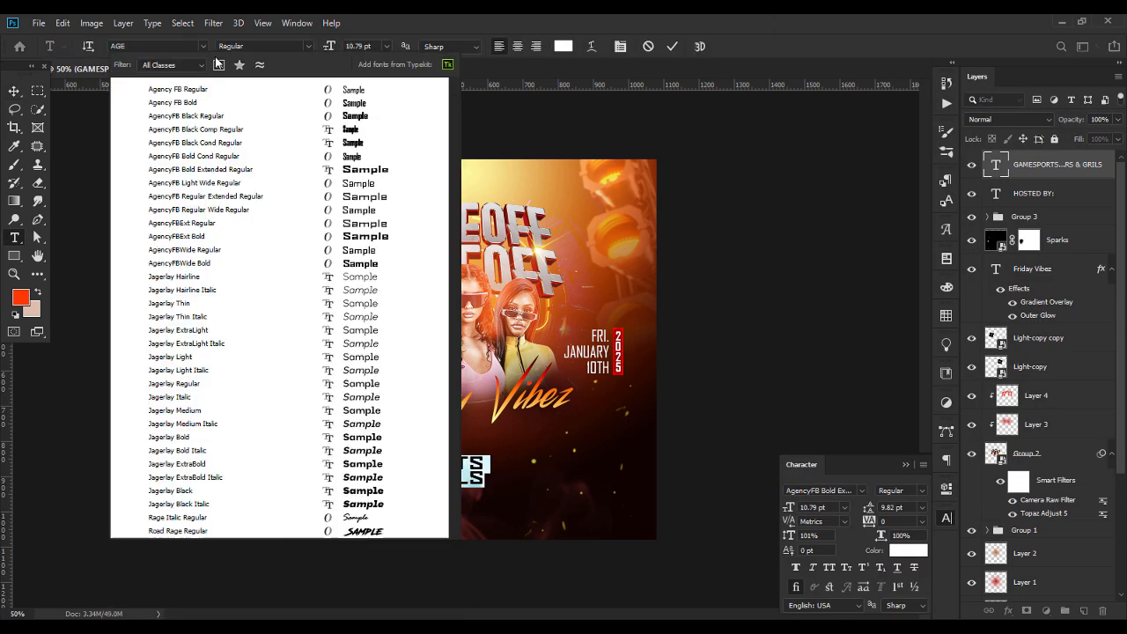
click(354, 103)
Increase the HOSTED BY: text's letter spacing and align it with the left edge of GAMESPORTS BARS & GRILS, just above it
click(345, 452)
click(947, 518)
drag(869, 522, 883, 521)
click(906, 464)
shift+click(364, 464)
click(303, 46)
mouse_move(352, 469)
mouse_down()
mouse_move(378, 466)
mouse_move(356, 450)
mouse_up()
click(421, 452)
Change the font style of the HOSTED BY: text
double_click(996, 194)
click(324, 46)
key(Down)
key(Down)
click(15, 90)
click(236, 476)
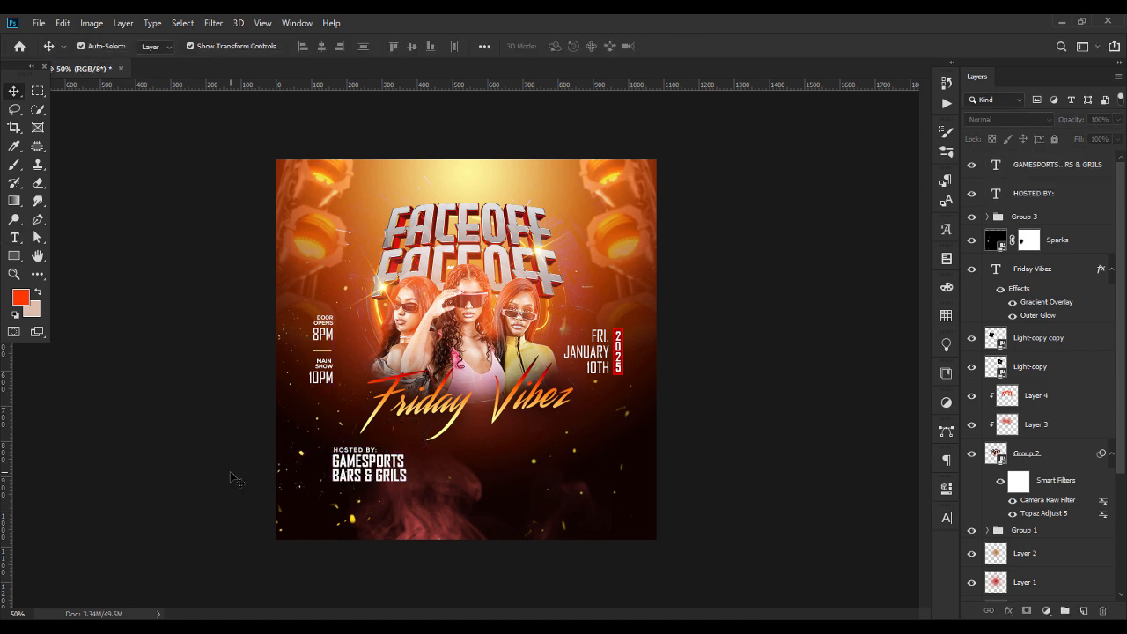
Duplicate 8PM beside GAMESPORTS BARS & GRILS and change the copy to FREE ENTRY // FREE PARKING // FREE DRINKS
click(322, 335)
key(ctrl+j)
drag(323, 335, 482, 463)
double_click(1007, 440)
text(FREE ENTRY)
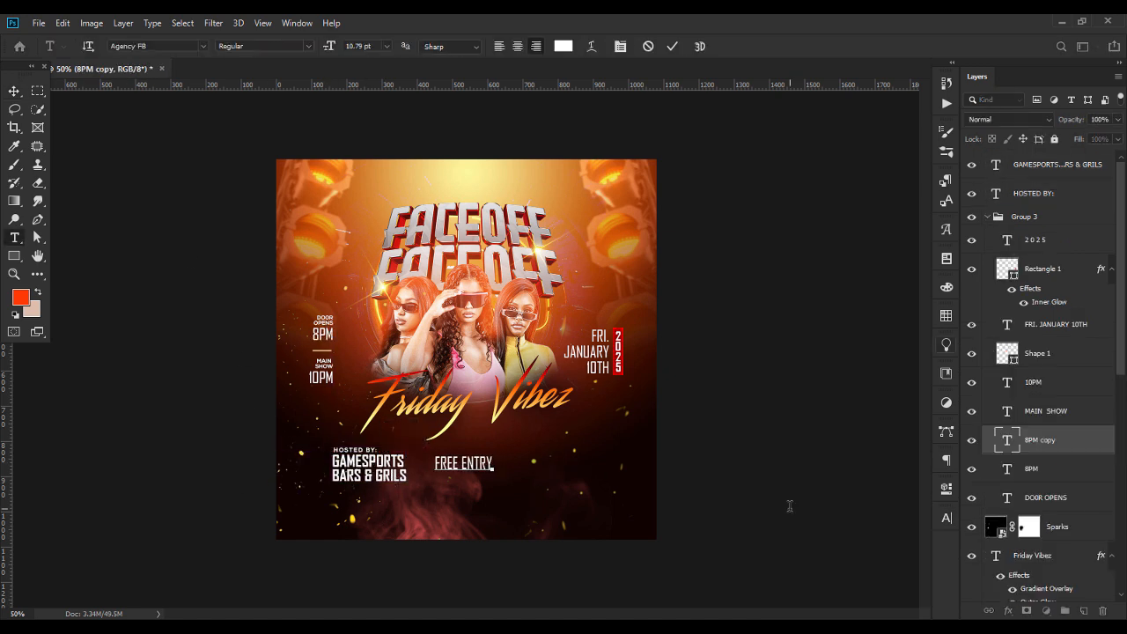
text( DRINKS)
click(14, 90)
Scale the FREE ENTRY // FREE PARKING // FREE DRINKS line and position it to the right of the host text
drag(431, 465, 546, 481)
click(568, 468)
click(14, 90)
key(ctrl+t)
key(Return)
Duplicate the FREE ENTRY line, change the copy to a row of slashes, and duplicate that row
key(ctrl+j)
double_click(1008, 440)
text(/////////////////////////////////)
click(14, 91)
key(ctrl+j)
Add horizontal guides along the host text's top and bottom edges and position the slash rows above and below the FREE ENTRY line
drag(438, 85, 437, 483)
drag(504, 86, 526, 450)
shift+click(1053, 441)
click(1061, 497)
click(1063, 441)
click(1068, 476)
click(1068, 496)
key(Up)
key(Up)
key(Up)
key(Up)
key(Up)
key(Up)
key(Up)
Nudge the host texts right and group them with the FREE ENTRY line and slash rows
click(372, 460)
shift+click(1031, 193)
key(shift+Right)
key(shift+Right)
click(1057, 441)
shift+click(1054, 496)
key(ctrl+g)
Scale Group 4 down slightly, reposition it below the Friday Vibez text, and clear the guides
drag(340, 464, 355, 464)
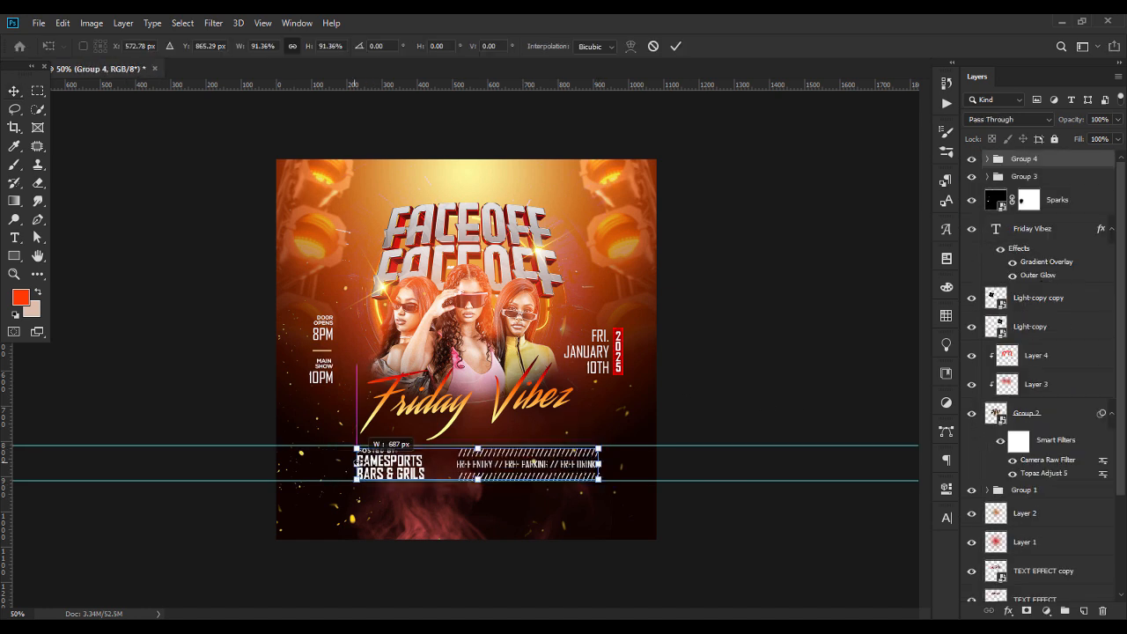
drag(475, 464, 463, 464)
key(Return)
click(229, 352)
click(262, 23)
click(299, 366)
click(1030, 158)
drag(341, 464, 355, 464)
key(Return)
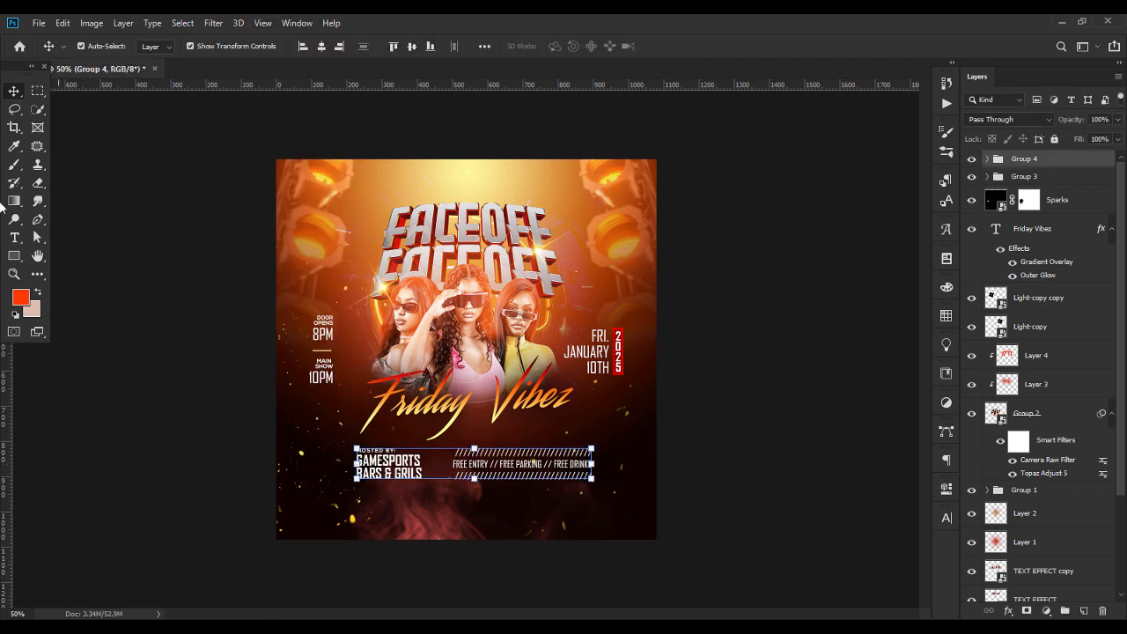
Place the Game ON logo image inside Group 4 and scale it down to the left of the host text
click(757, 352)
click(986, 159)
drag(1057, 182, 1063, 283)
shift+click(1048, 298)
key(alt+Tab)
drag(352, 247, 466, 352)
drag(656, 204, 368, 443)
key(Return)
Nudge the host texts and the FREE ENTRY block right, away from the Game ON logo
click(1048, 298)
shift+click(1035, 327)
key(shift+Right)
key(shift+Right)
key(shift+Right)
Adjust the layer order inside Group 4, collapse the group, and centre it horizontally on the flyer
click(1051, 173)
drag(1051, 173, 1048, 188)
click(987, 159)
click(1031, 159)
click(321, 47)
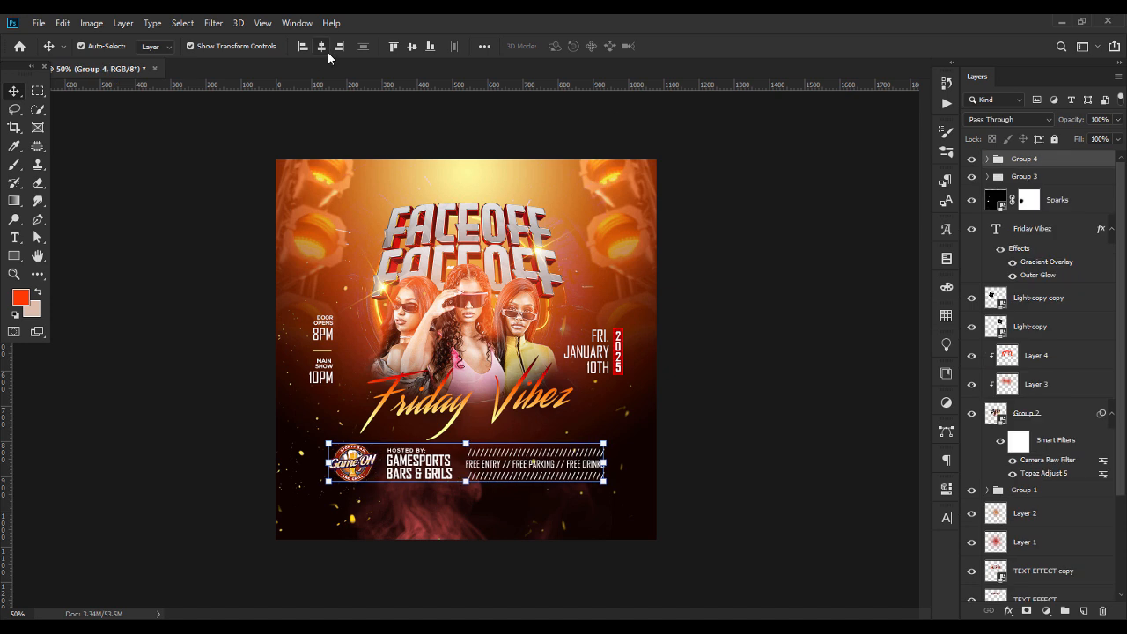
click(229, 291)
Add the text FOR VIP TICKET BOOKING VISIT: WWWGAMEONSPORT.COM below the host block
key(t)
click(487, 501)
text(FOR)
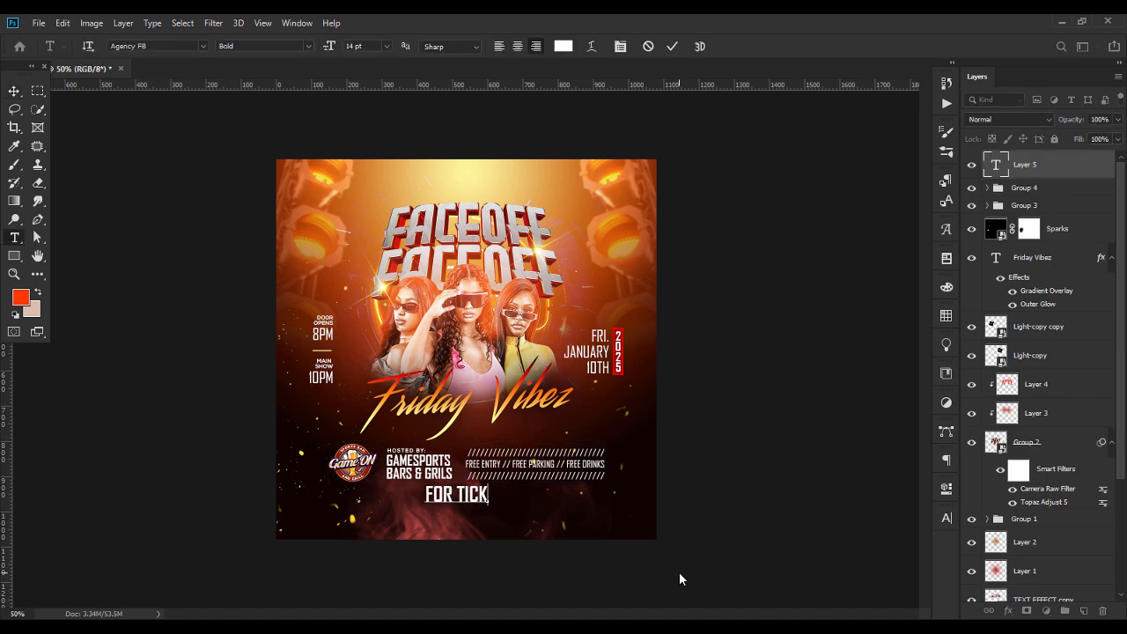
text( VIP TICKET BOOKING VISIT: WWWGAMEONSPORT.COM)
Reduce the booking line's font size and reposition it below GAMESPORTS BARS & GRILS
key(ctrl+a)
click(387, 47)
click(356, 60)
click(14, 90)
drag(443, 500, 509, 501)
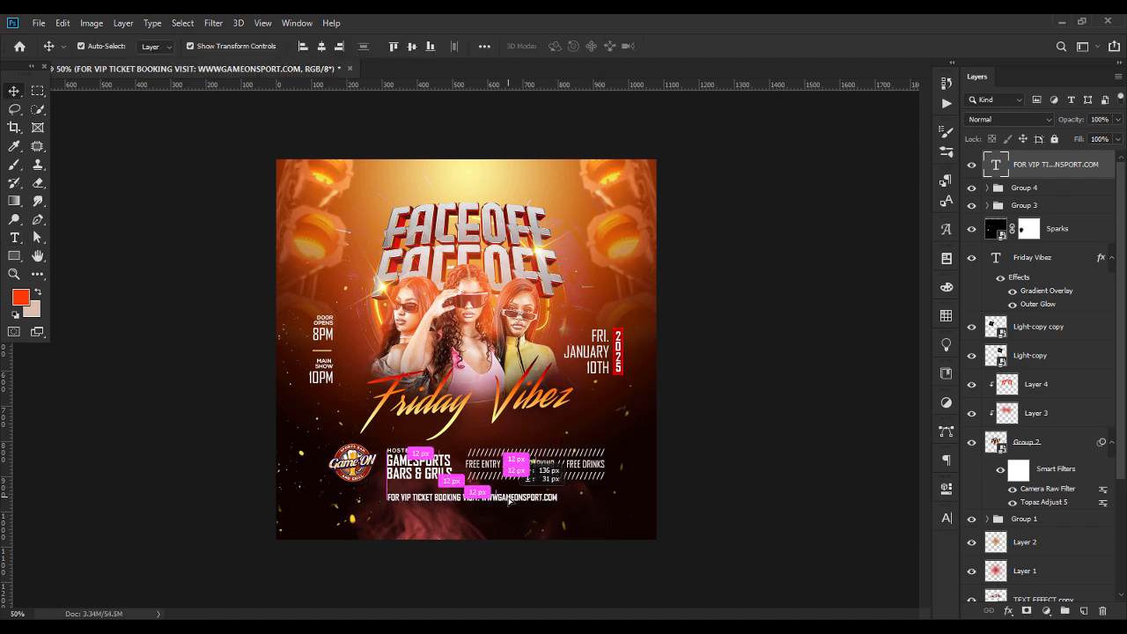
Give FOR VIP TICKET BOOKING VISIT: a lighter weight than the bold web address and shift the line right and up
double_click(508, 501)
click(906, 464)
click(14, 90)
drag(526, 498, 546, 491)
click(739, 458)
click(739, 458)
Draw a 40 px by 40 px circle below the booking line and fill it with red
click(16, 257)
click(73, 283)
drag(406, 502, 420, 516)
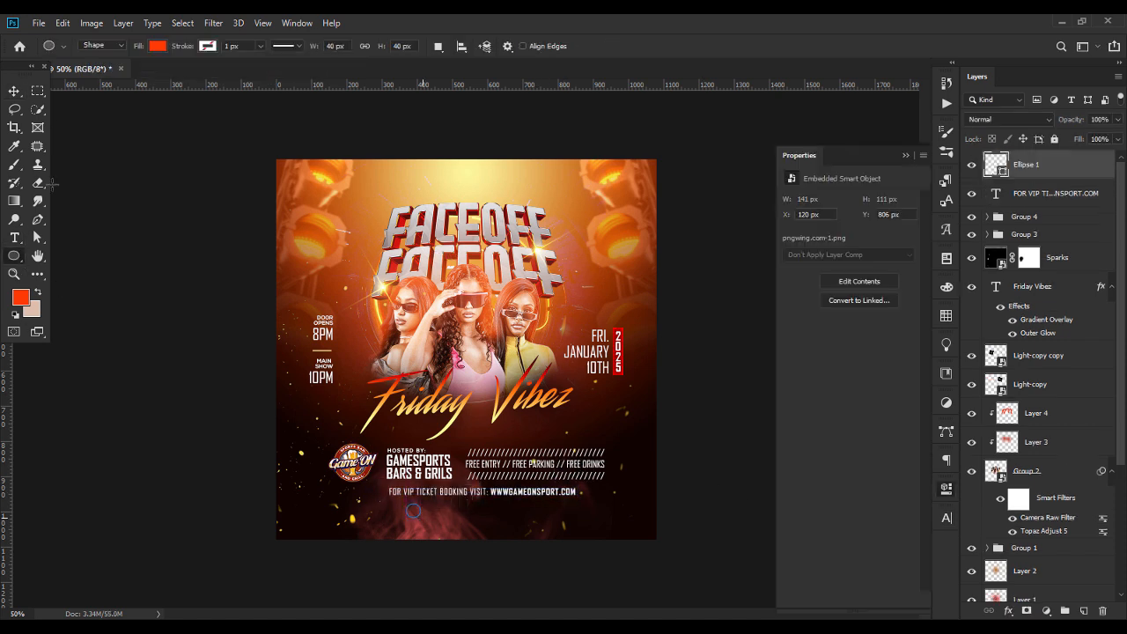
click(14, 91)
click(792, 267)
click(927, 294)
click(1017, 308)
Add the text 18+ beside the red circle, change its font, and reposition it
click(14, 238)
click(448, 519)
text(18+)
key(ctrl+a)
click(204, 46)
click(176, 124)
click(14, 91)
click(446, 526)
mouse_move(443, 517)
mouse_down()
mouse_move(414, 511)
mouse_move(435, 509)
mouse_up()
Create a DRINK RESPONSIBLY text with wider letter spacing and place it to the right of the 18+ circle
double_click(996, 164)
text(DRINK RESPONSIBLY)
key(ctrl+a)
click(947, 518)
drag(868, 521, 881, 529)
click(905, 464)
click(15, 91)
click(739, 458)
drag(429, 512, 520, 512)
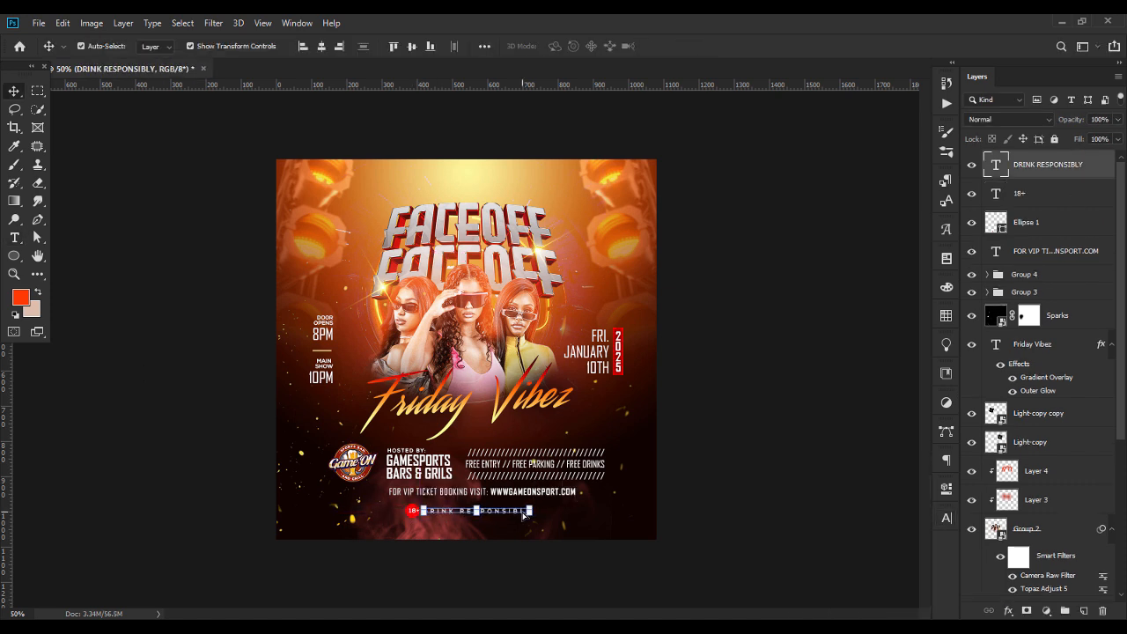
Align the 18+ badge with the DRINK RESPONSIBLY text
click(412, 510)
shift+click(409, 515)
shift+click(476, 511)
click(484, 46)
click(525, 84)
click(739, 396)
Select the red circle, 18+ and DRINK RESPONSIBLY layers and nudge them up and right, just below the booking line
click(412, 511)
click(1048, 222)
shift+click(1067, 173)
key(shift+Up)
key(shift+Up)
key(shift+Right)
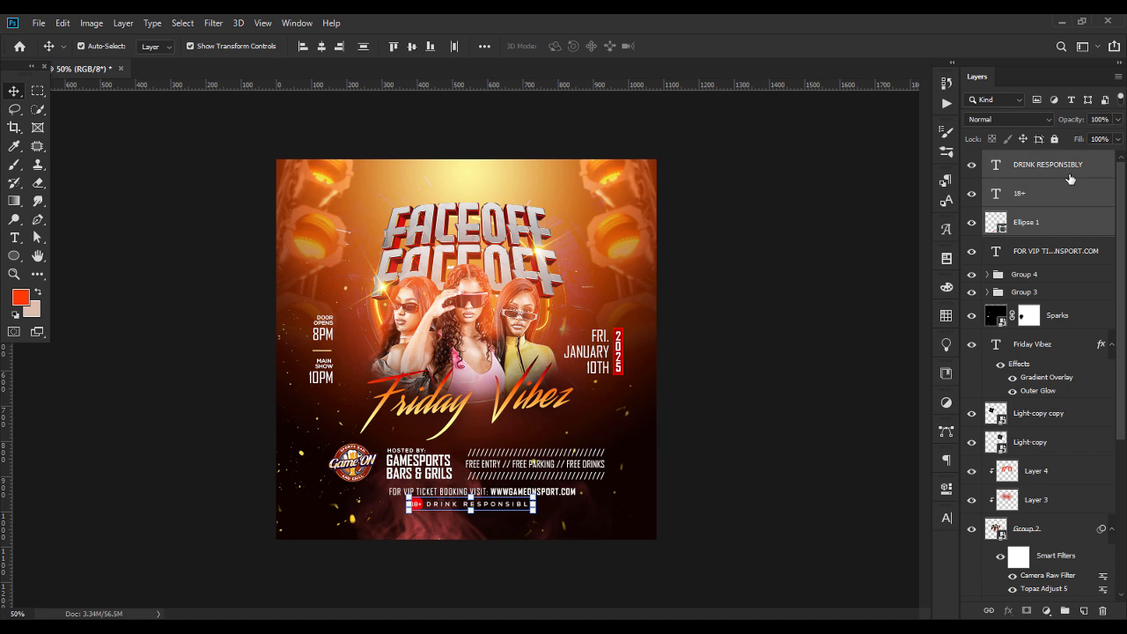
Nudge the VIP ticket booking line slightly left to centre it above the 18+ notice
click(803, 249)
click(415, 509)
click(722, 493)
drag(528, 492, 526, 491)
click(729, 483)
Draw a thin white rectangle across the full width of the flyer, just below the DRINK RESPONSIBLY line
right_click(14, 256)
click(66, 257)
drag(268, 516, 665, 527)
click(14, 90)
double_click(996, 164)
Duplicate the booking line above all layers in a dark colour, place it on the white bar, and retype it as CONTACT: with the phone number
click(547, 495)
key(ctrl+j)
key(ctrl+shift+bracketright)
double_click(996, 165)
click(14, 91)
drag(547, 491, 547, 517)
double_click(551, 517)
key(BackSpace)
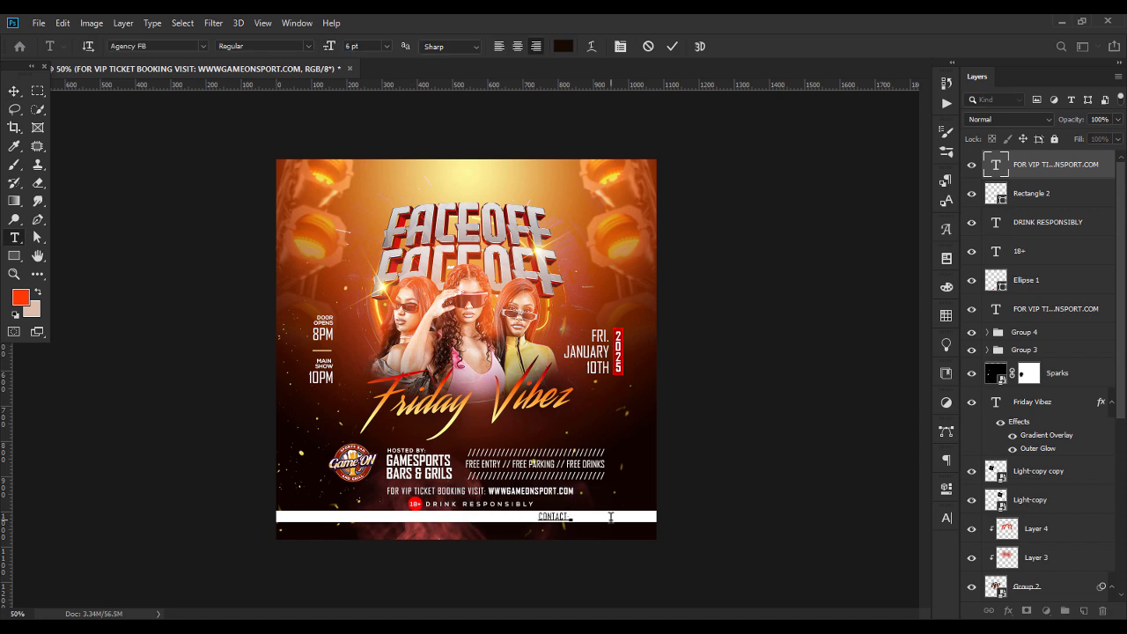
Set the contact text in AgencyFB Bold Extended at 5 pt with 360 tracking
click(14, 91)
double_click(996, 165)
click(150, 46)
text(AGE)
click(349, 171)
click(947, 518)
drag(870, 522, 907, 521)
Change the contact text's font to AgencyFBExt in the Bold style
click(819, 490)
text(AGE)
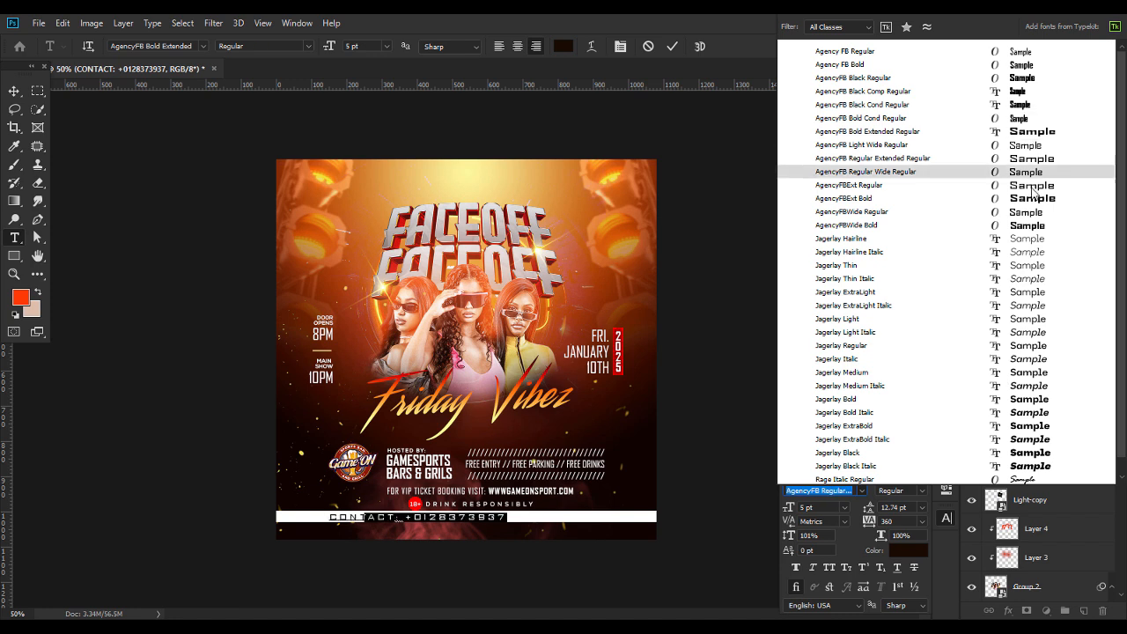
click(867, 198)
click(946, 518)
click(308, 46)
click(256, 58)
Centre the contact text on the white bar and shift the text and bar slightly down together
click(14, 90)
drag(446, 517, 566, 529)
shift+click(565, 519)
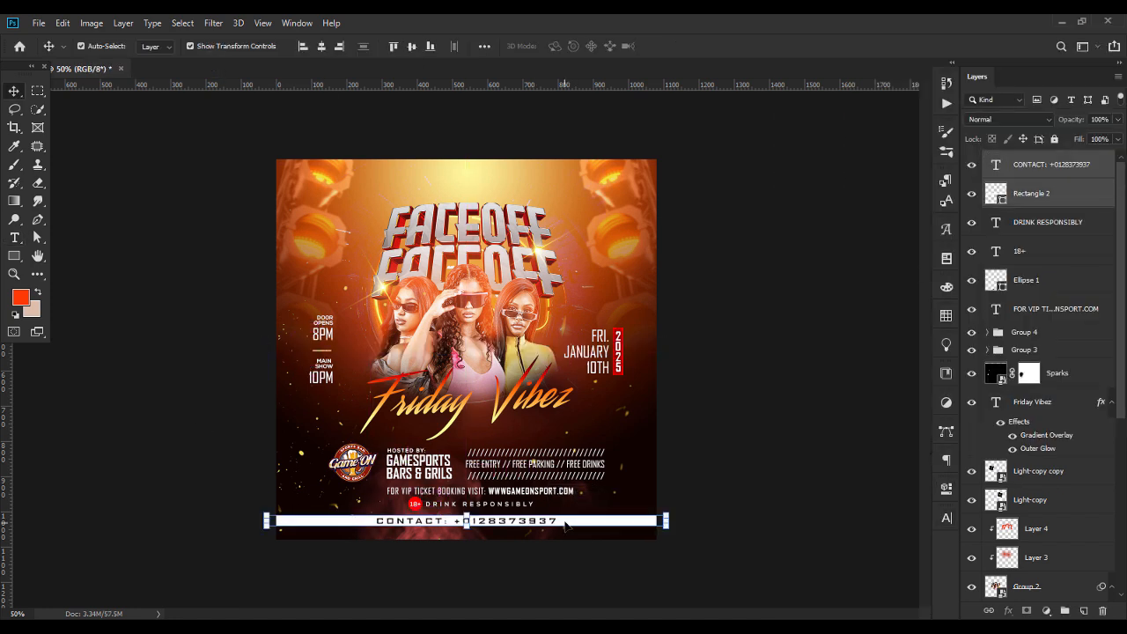
click(810, 438)
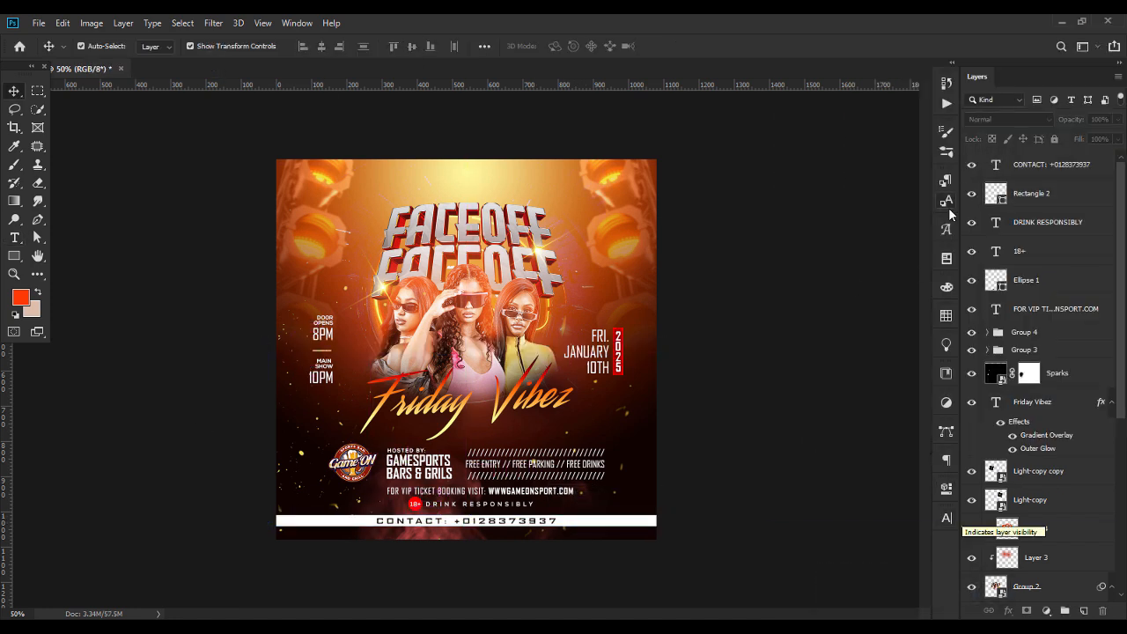
Add a layer mask to the white bar and apply a reflected gradient from its centre so both ends fade out beside the contact text
click(1048, 196)
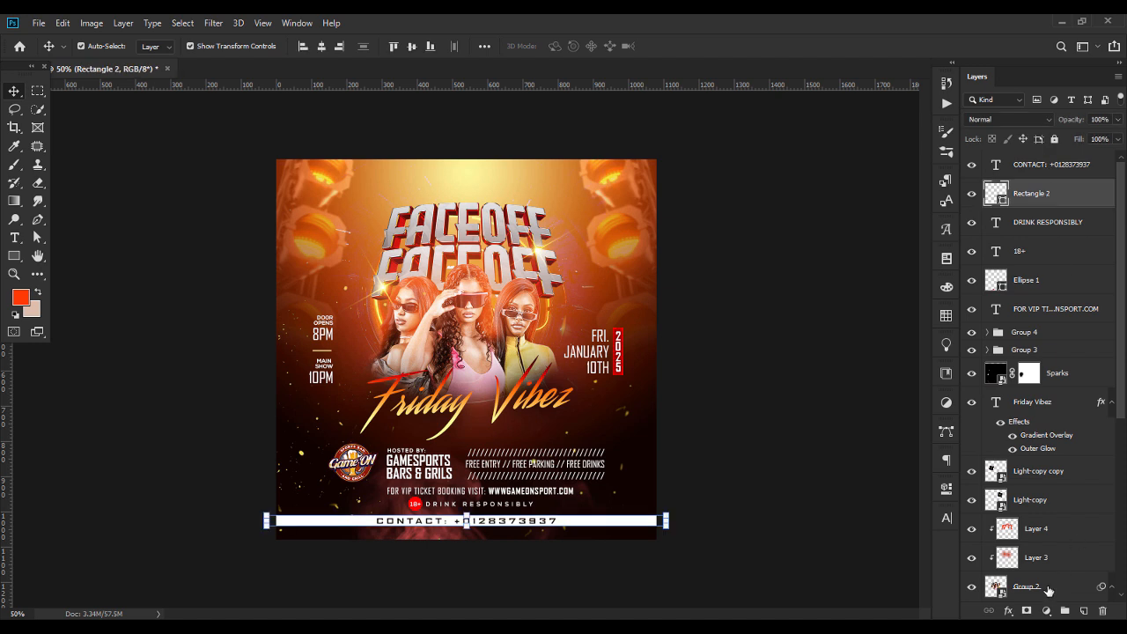
click(1027, 611)
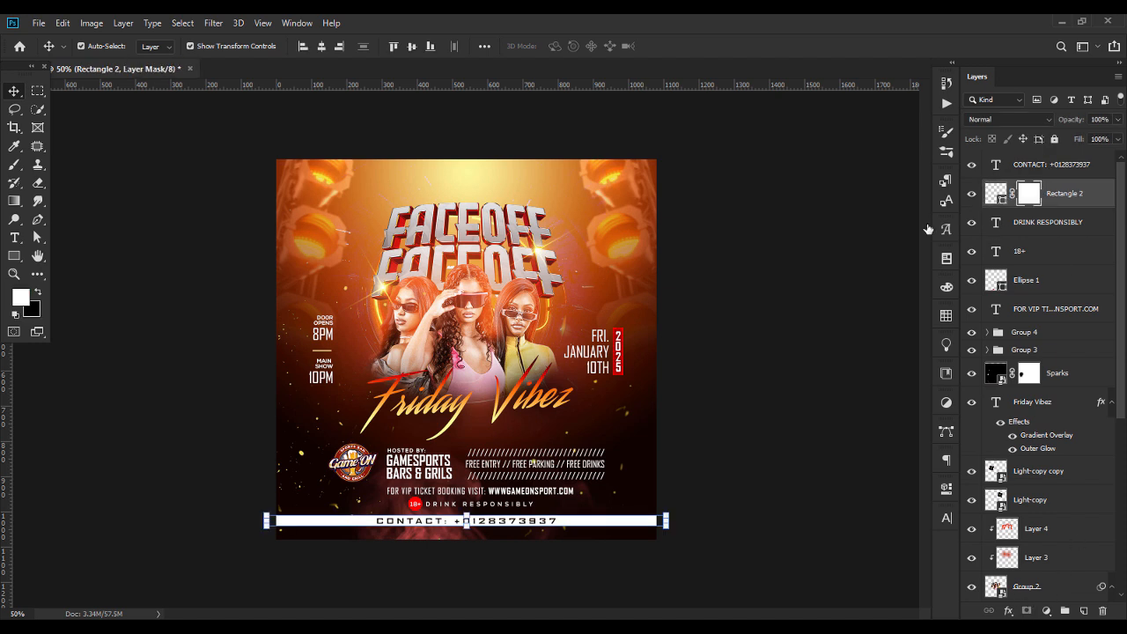
click(15, 201)
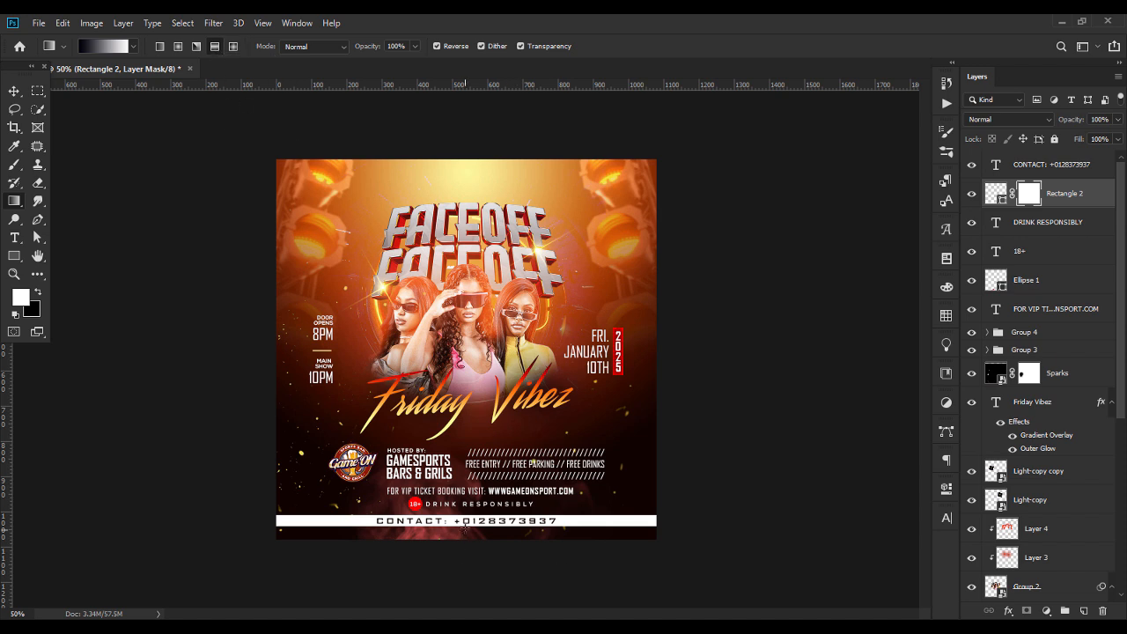
drag(451, 520, 649, 519)
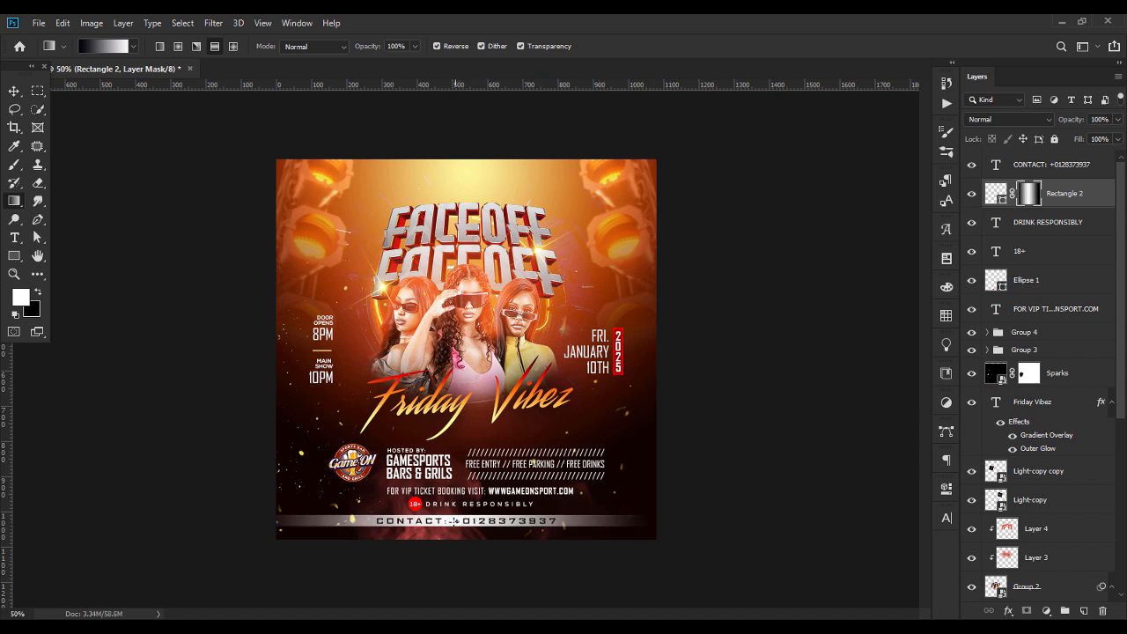
drag(453, 521, 640, 522)
drag(440, 522, 558, 520)
drag(454, 520, 578, 521)
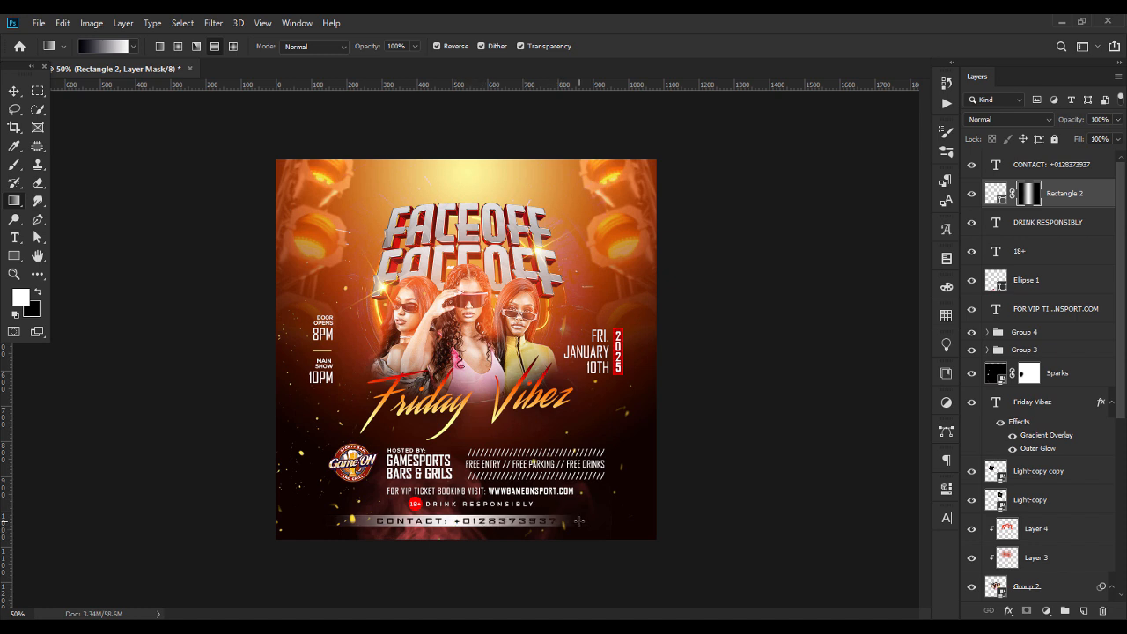
click(14, 90)
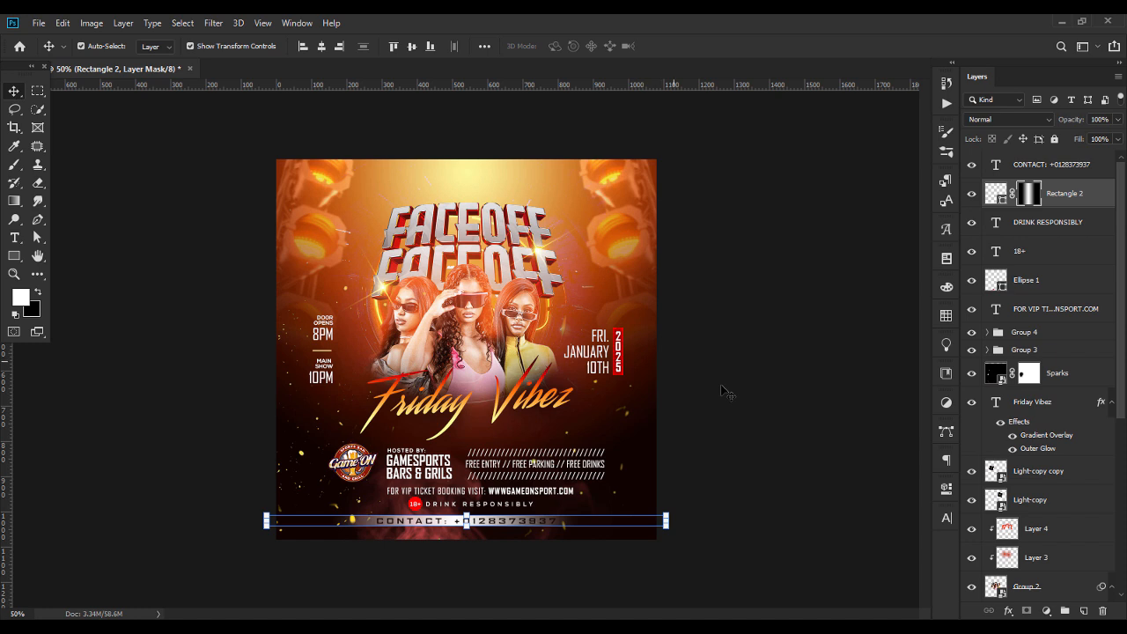
Reduce the contact text to 4 pt and centre it on the faded bar
double_click(996, 164)
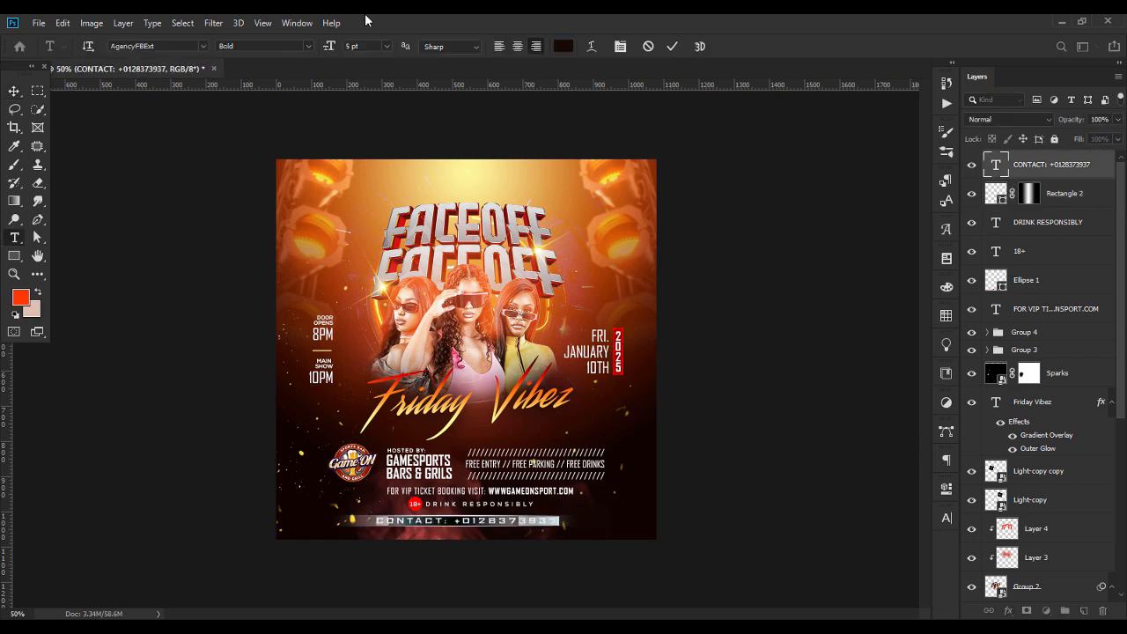
key(Down)
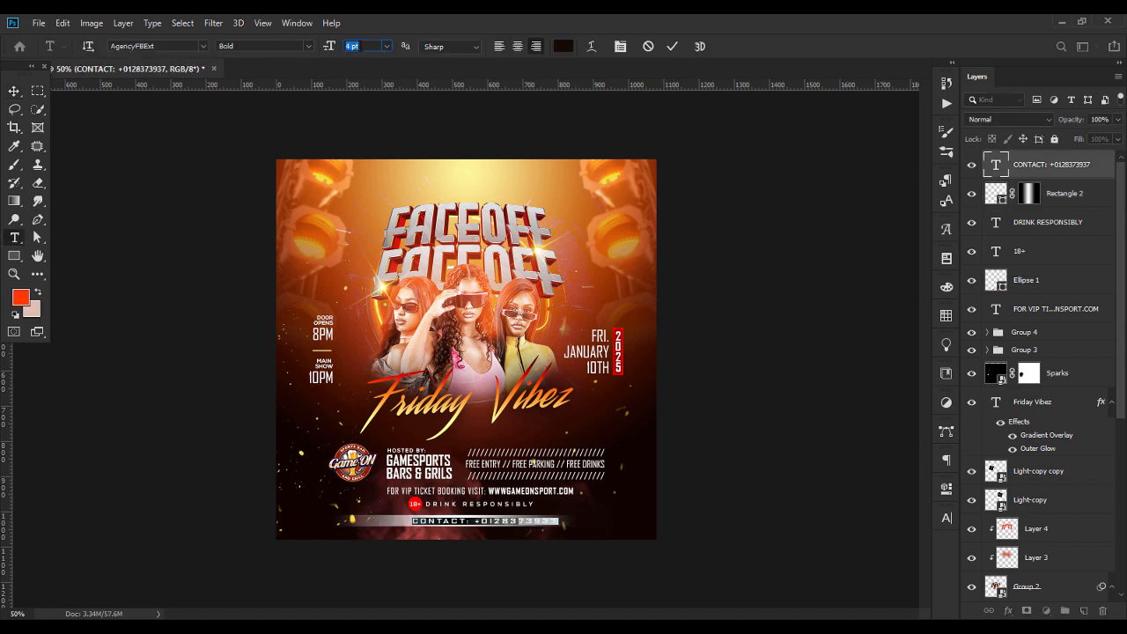
click(14, 91)
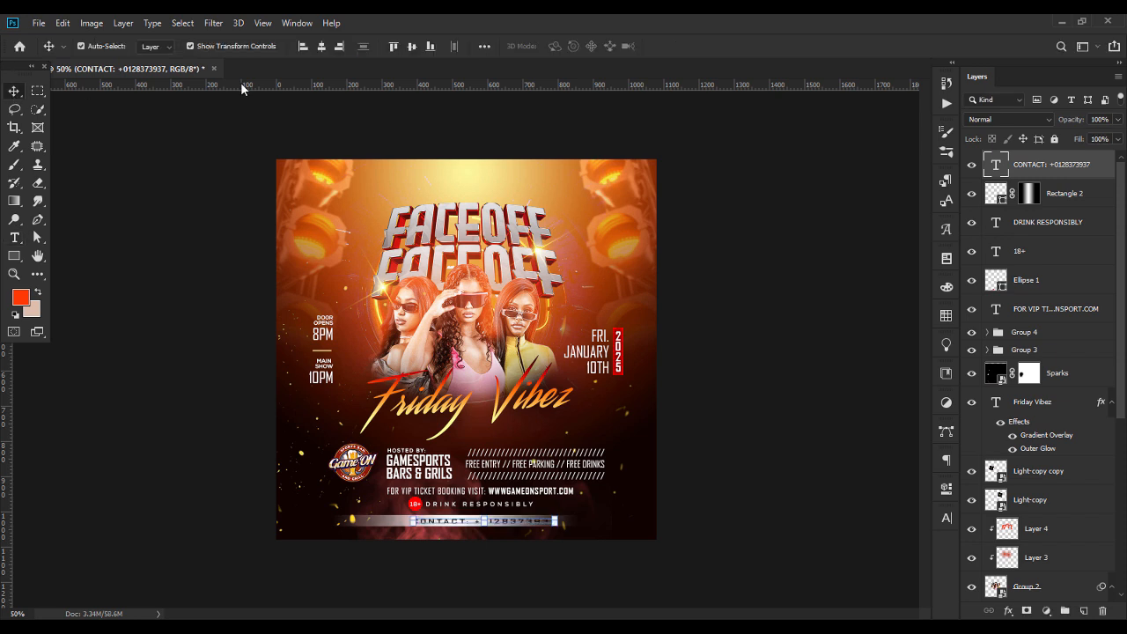
click(172, 293)
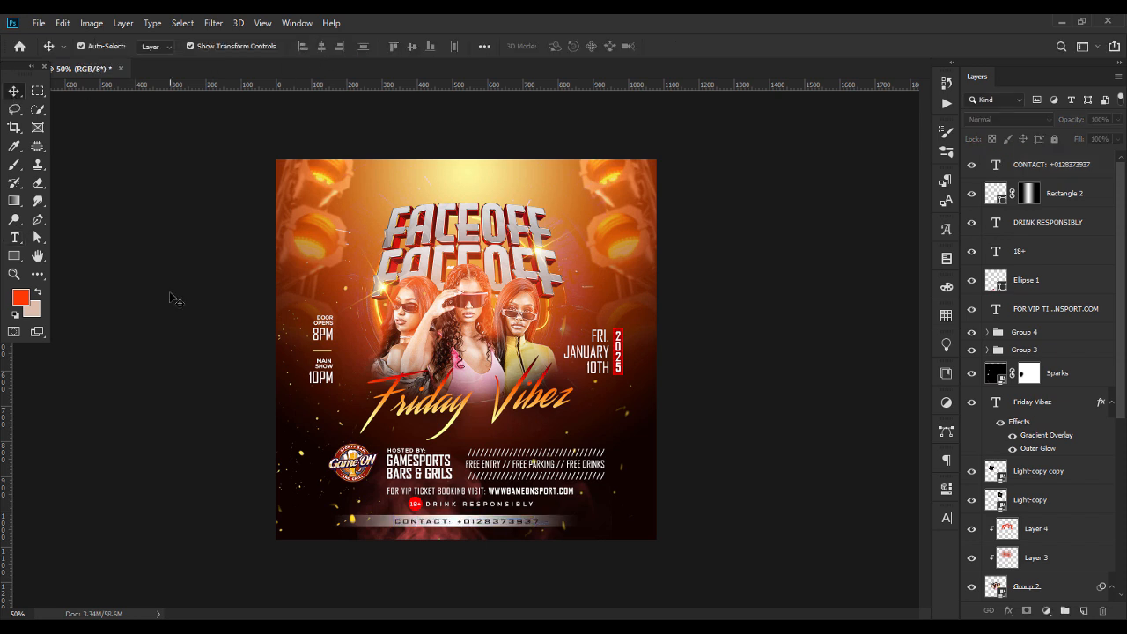
Select the contact text and its faded bar together and nudge them slightly up toward the 18+ line
click(435, 526)
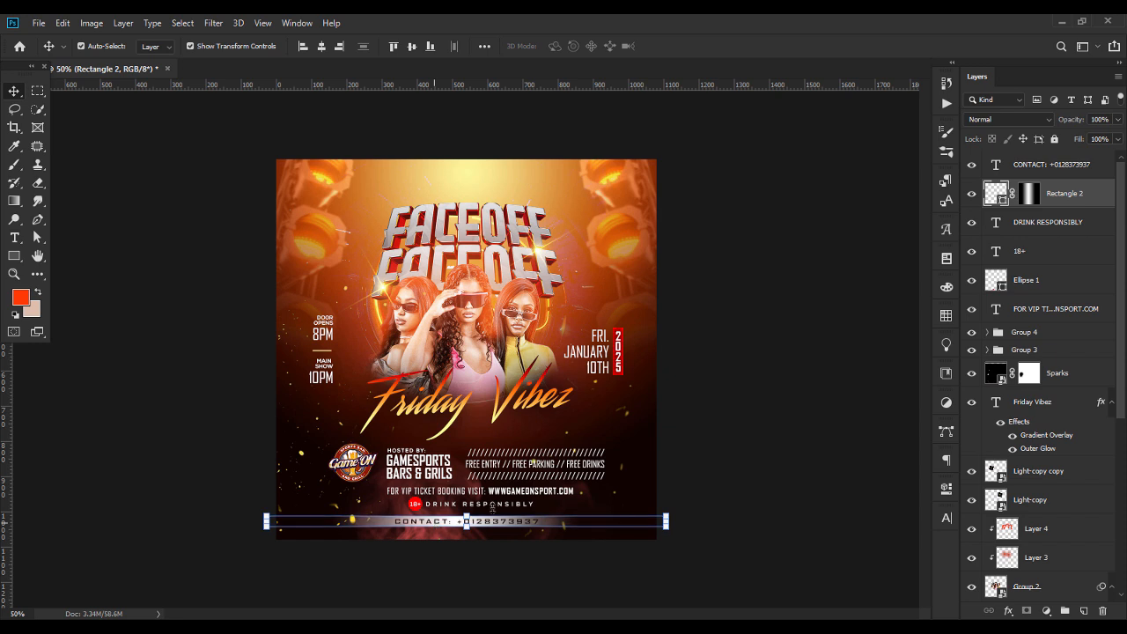
ctrl+click(1064, 173)
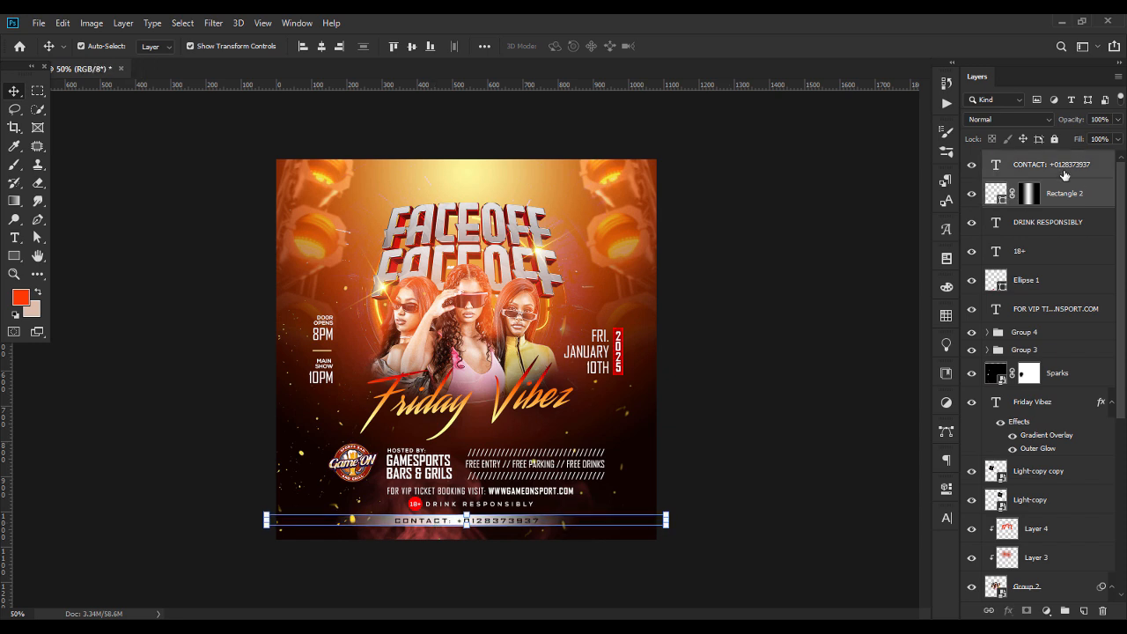
click(739, 374)
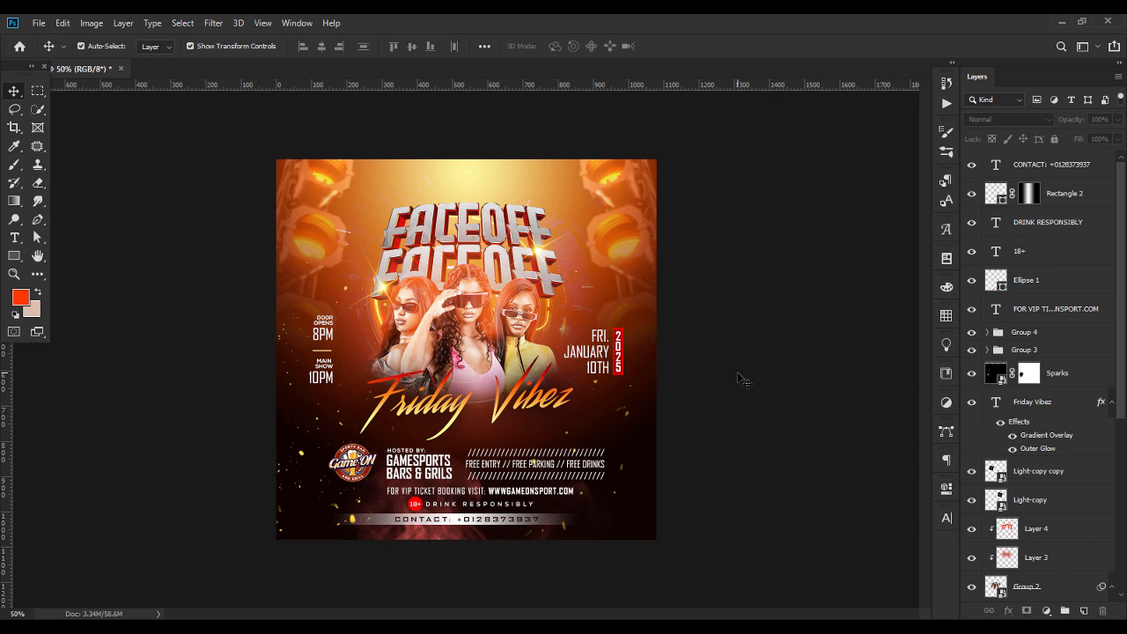
Place the Grain (12) texture image on top of the flyer
drag(424, 235, 509, 336)
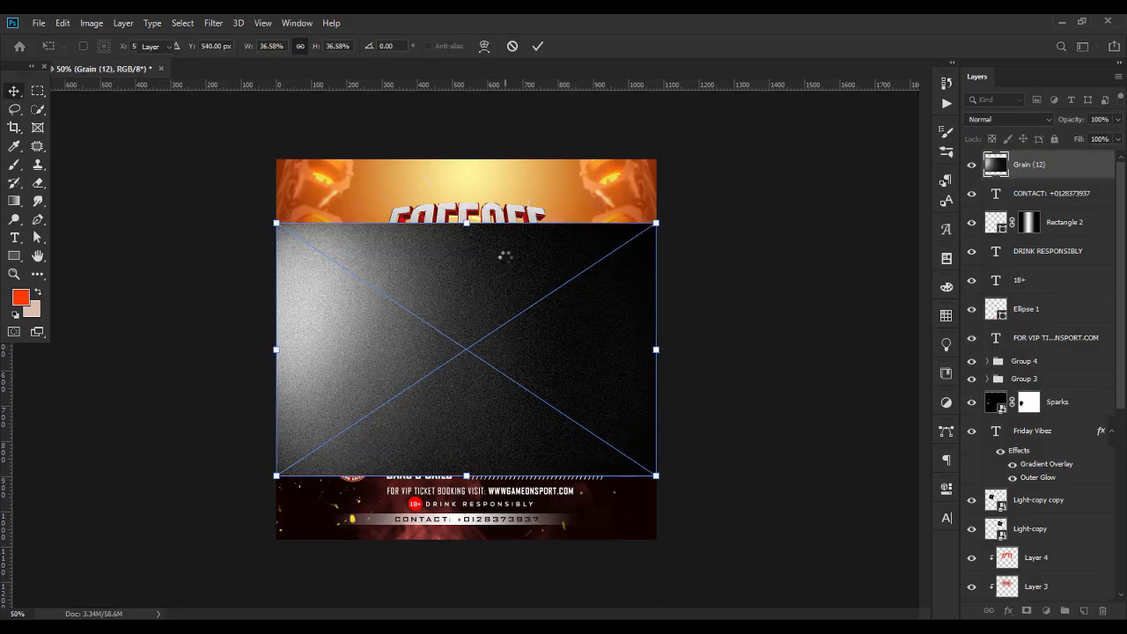
key(Return)
drag(462, 214, 521, 210)
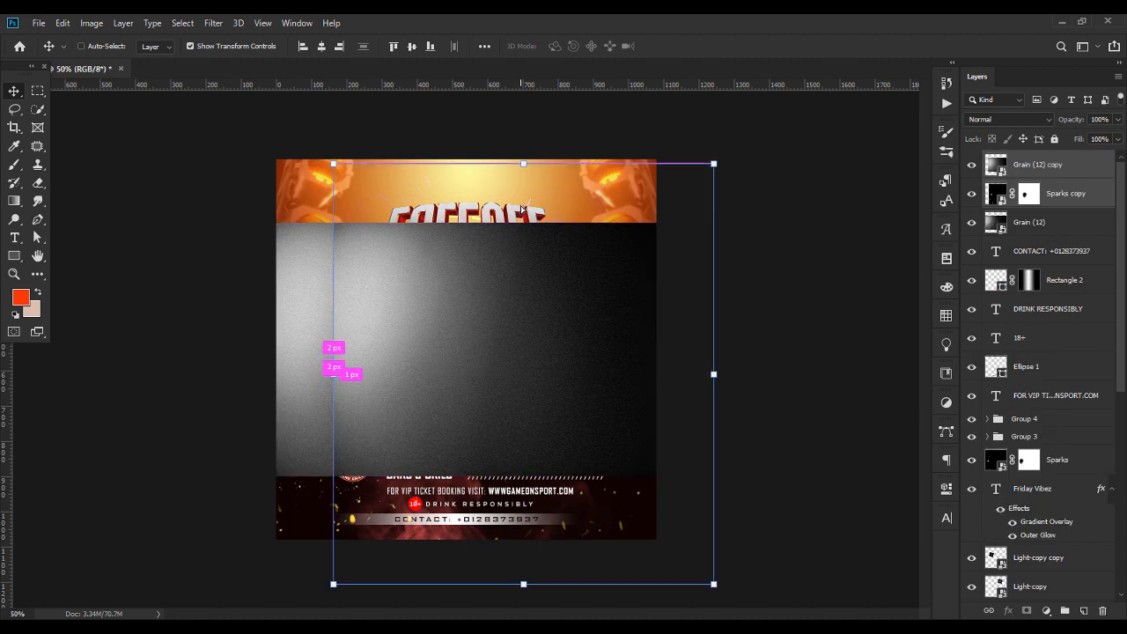
key(z)
key(ctrl+z)
click(345, 298)
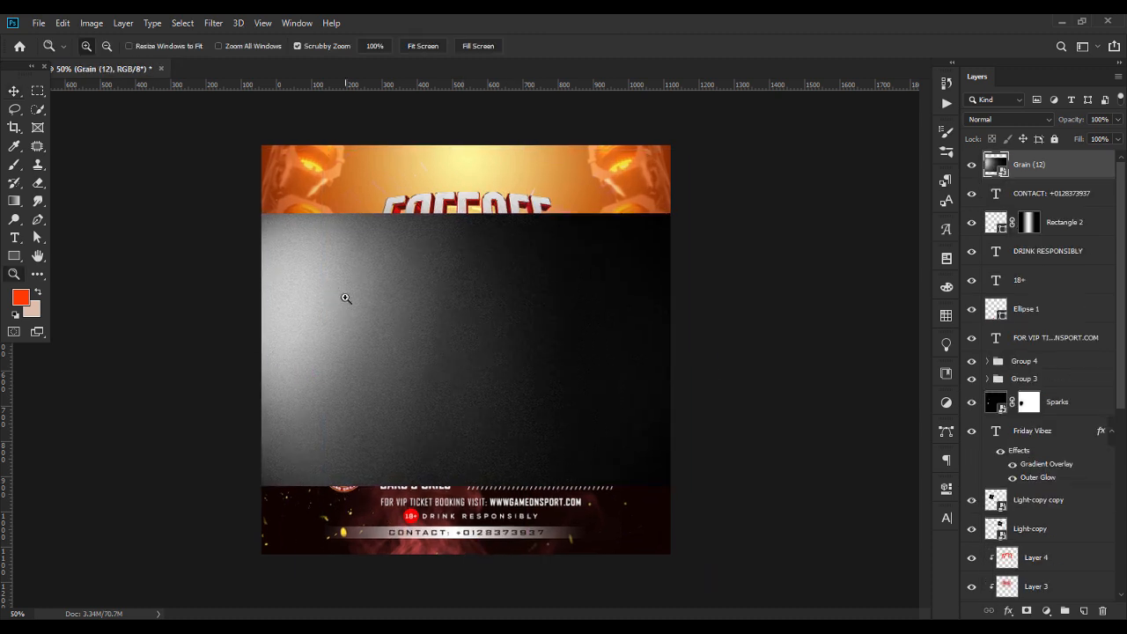
click(14, 91)
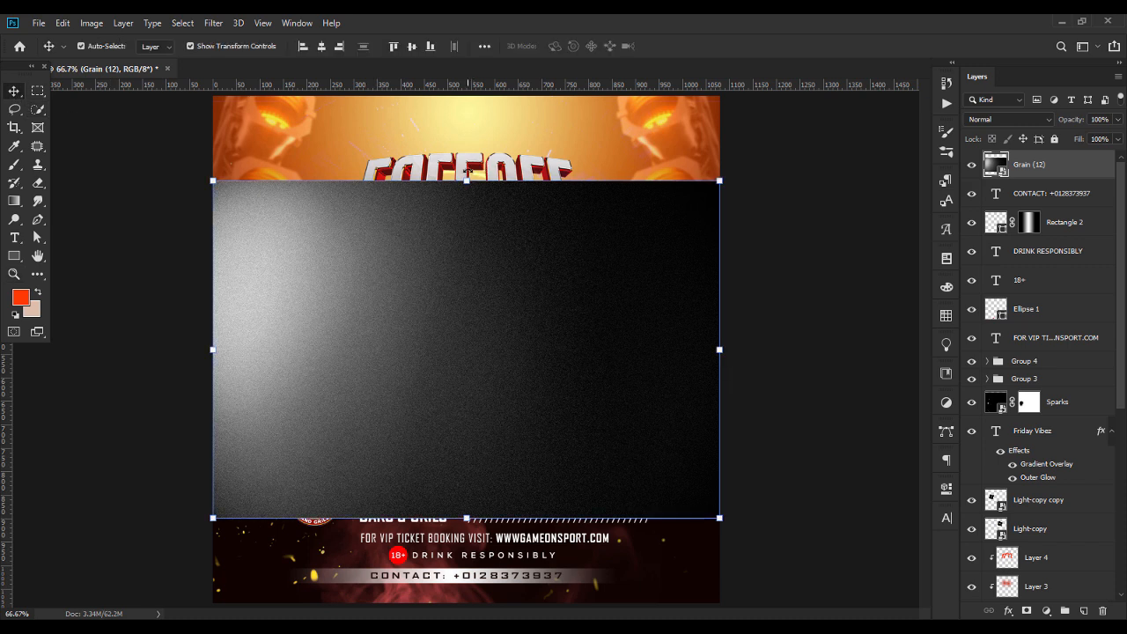
ctrl+click(1048, 401)
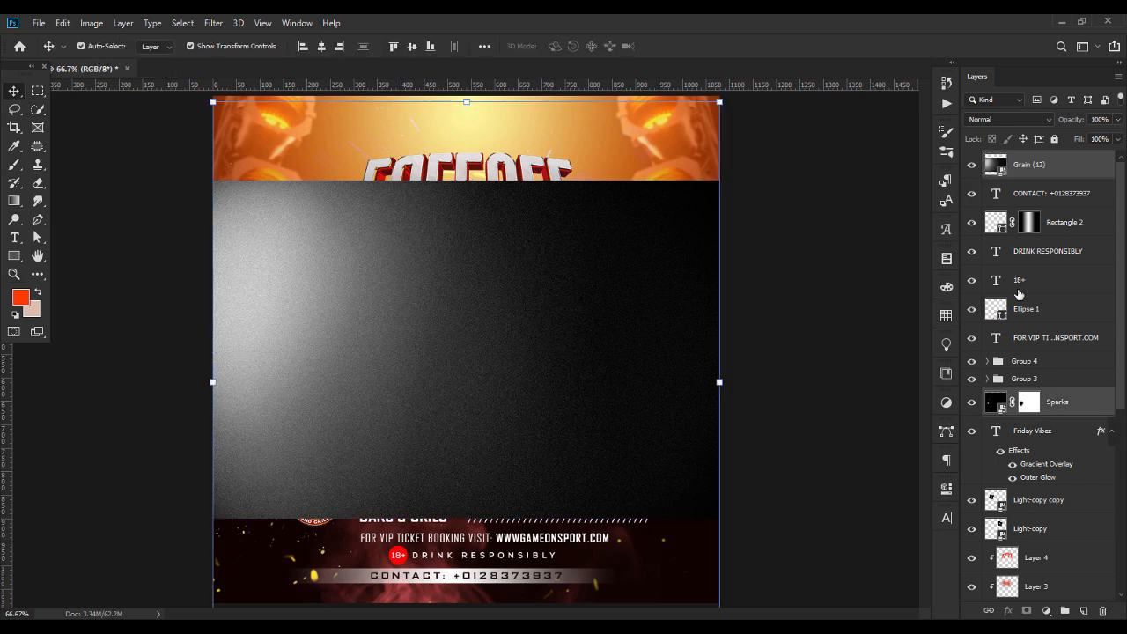
click(1029, 164)
key(ctrl+minus)
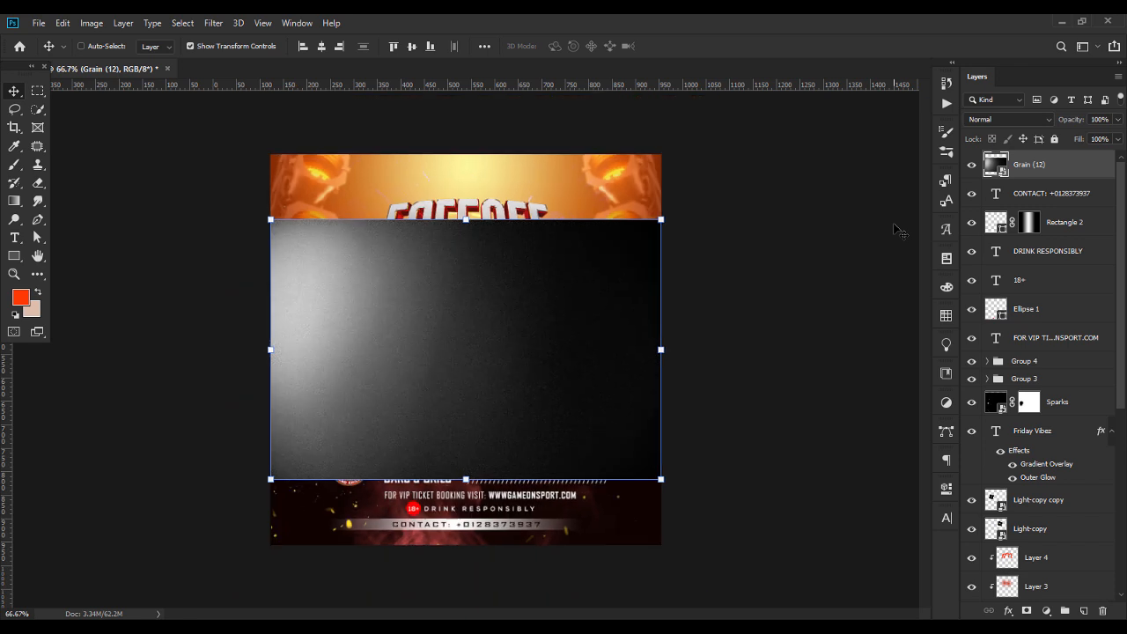
Rotate the grain texture 90 degrees and enlarge it to cover the entire flyer
drag(484, 217, 667, 354)
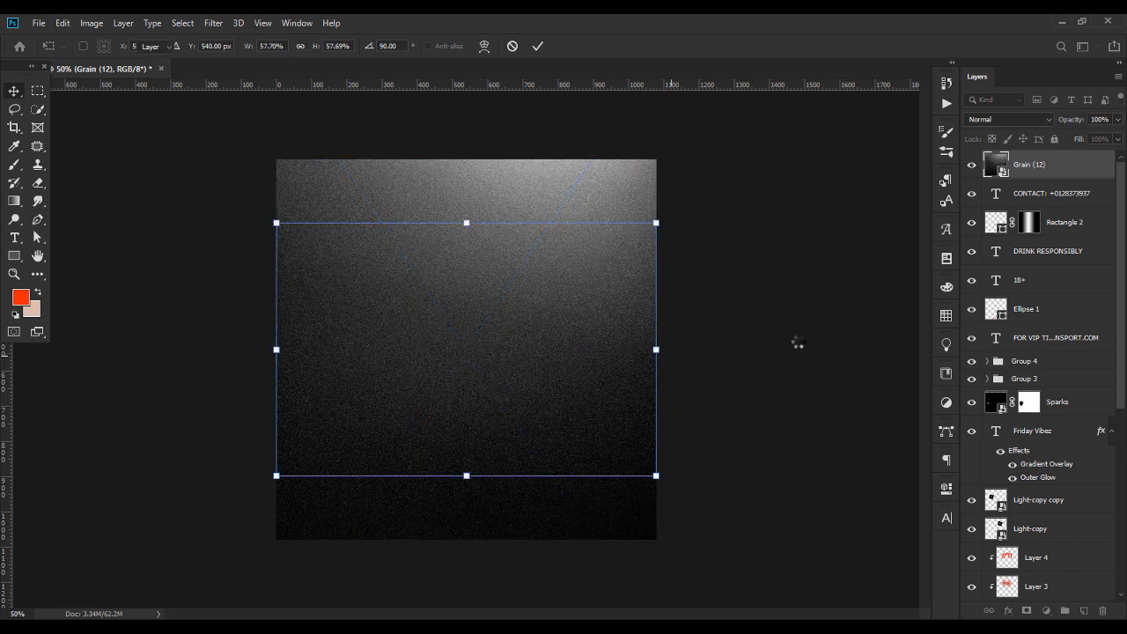
key(Return)
Set the grain layer's blend mode to Screen and its opacity to 35%
click(998, 120)
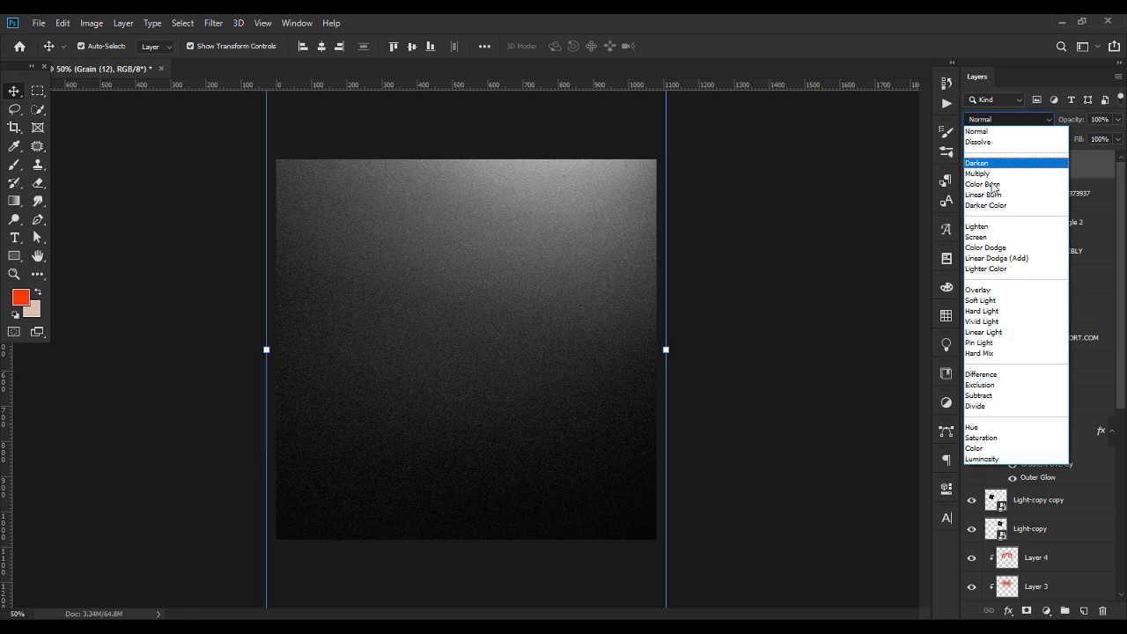
click(978, 237)
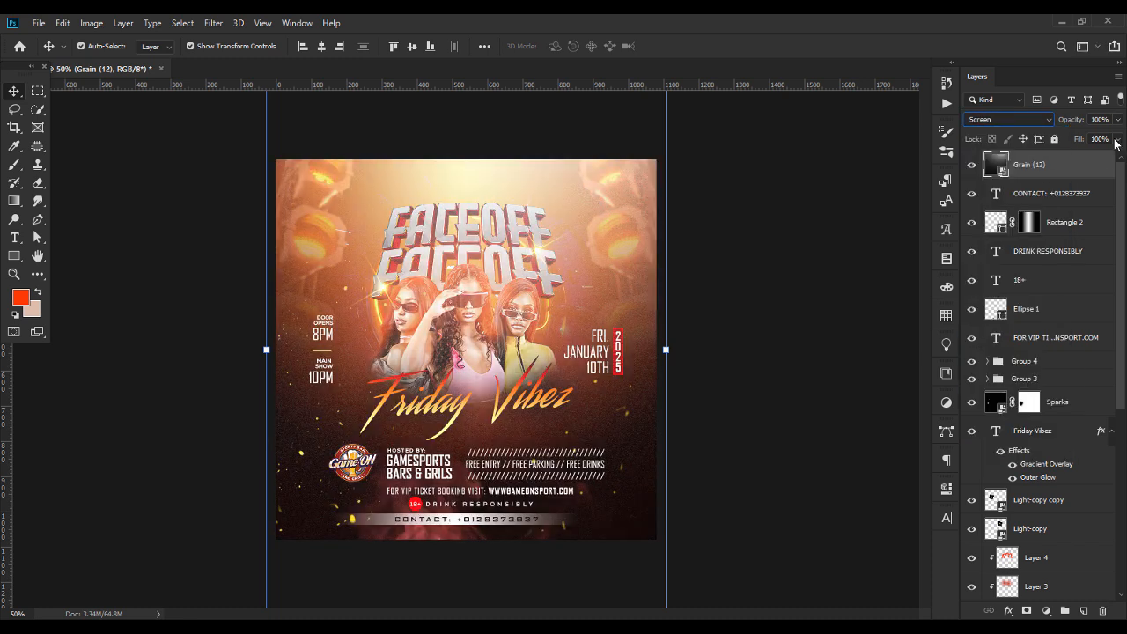
drag(1106, 118, 1079, 117)
text(35)
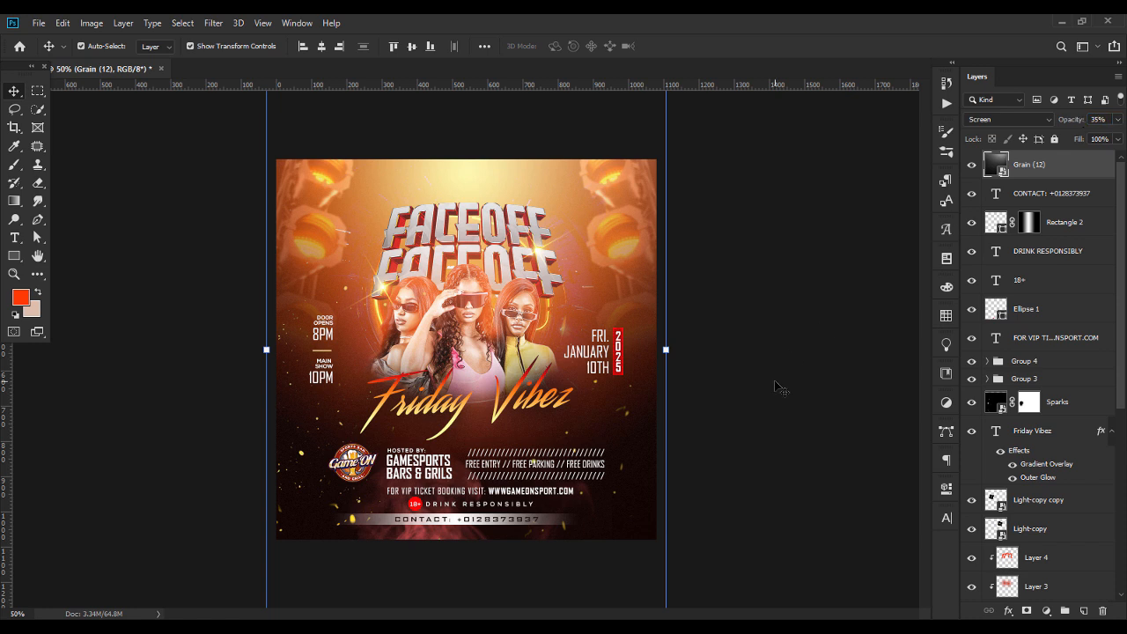
click(774, 381)
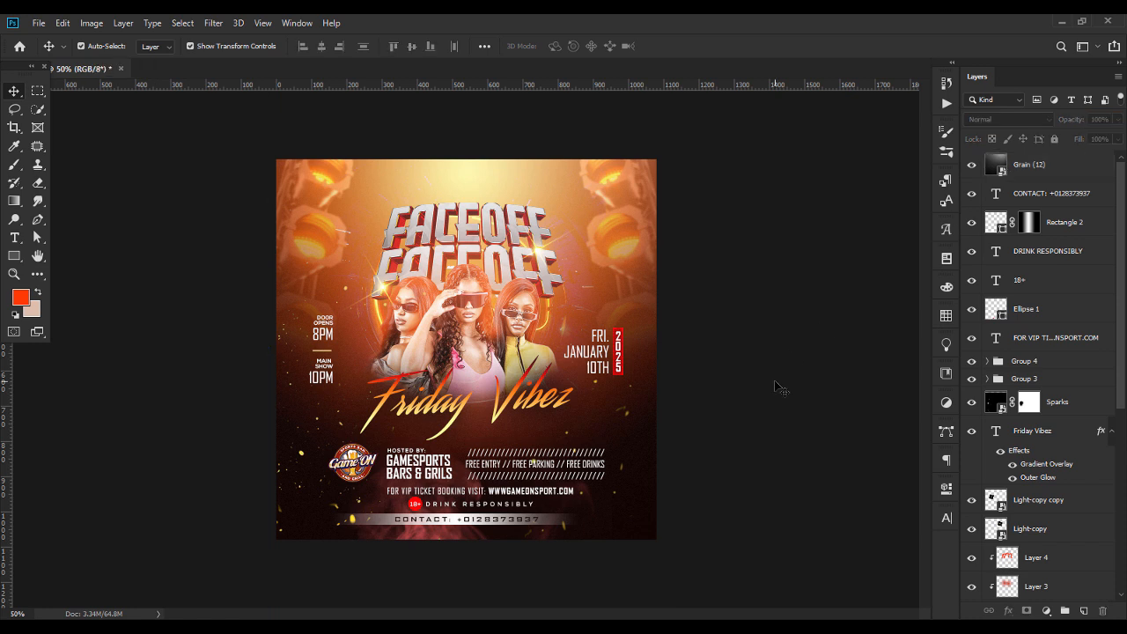
Add a Color Balance adjustment above the grain layer and set the midtones' Cyan–Red value to -51
click(1075, 176)
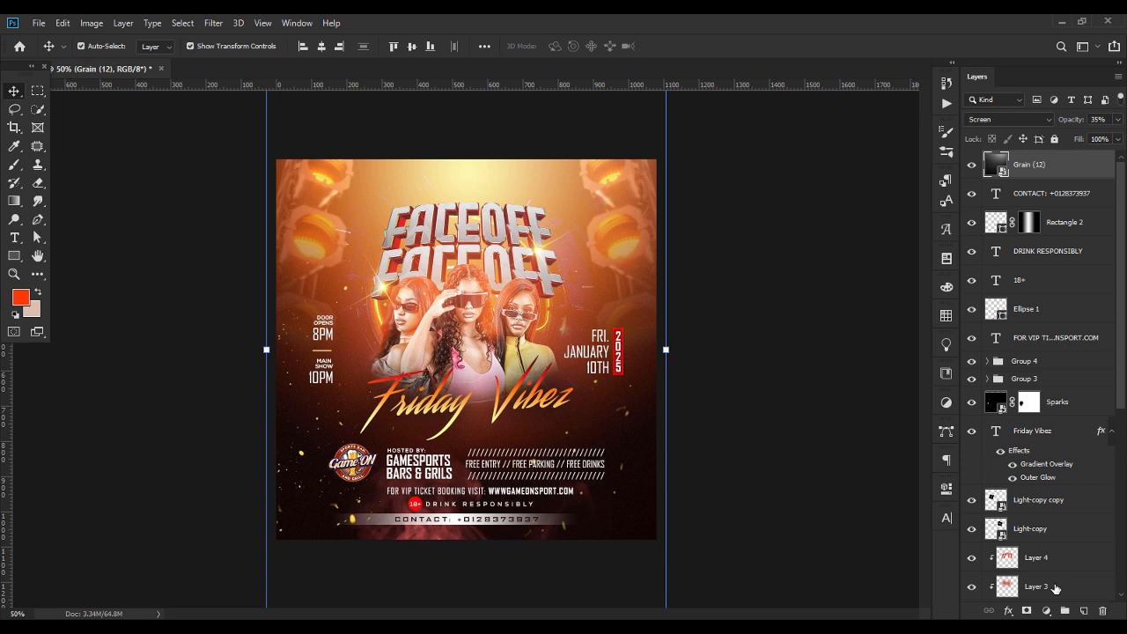
click(1046, 611)
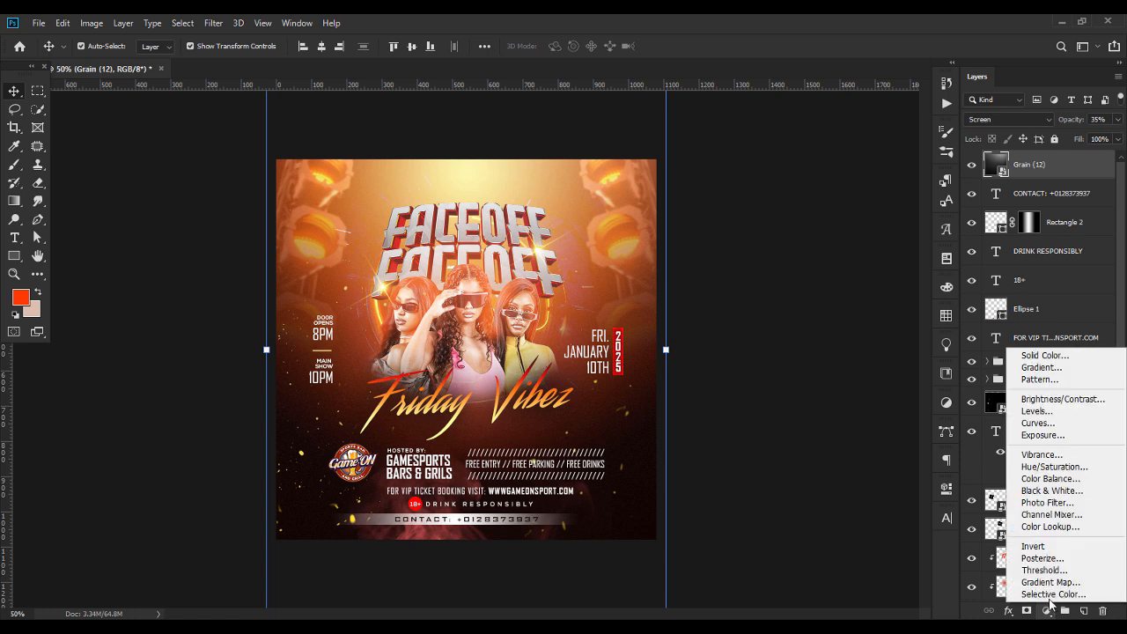
click(1053, 479)
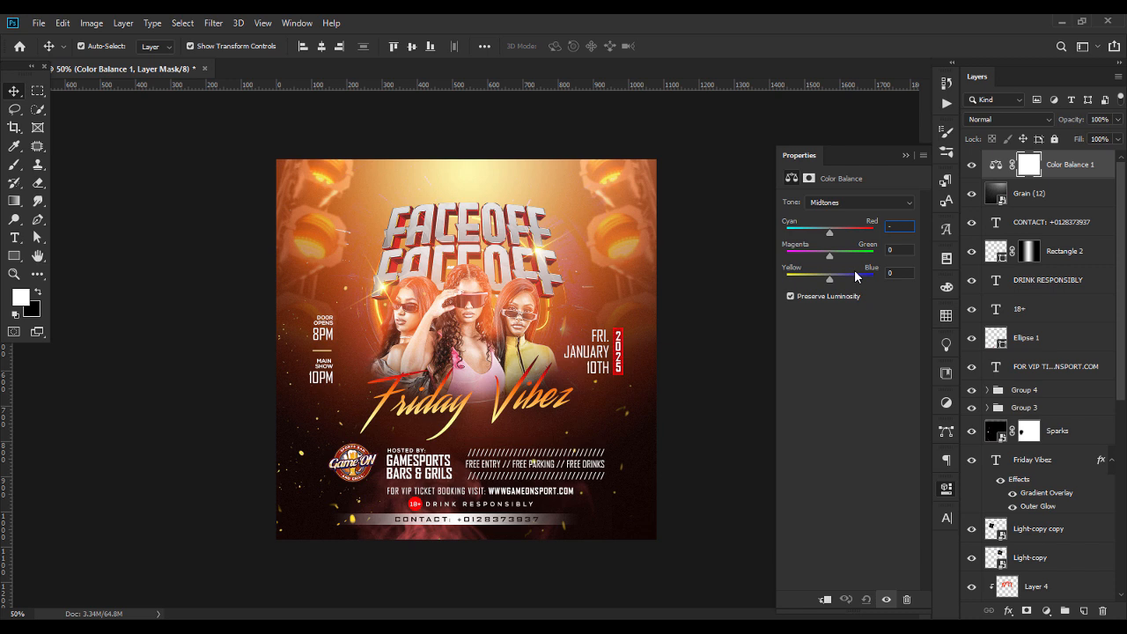
text(51)
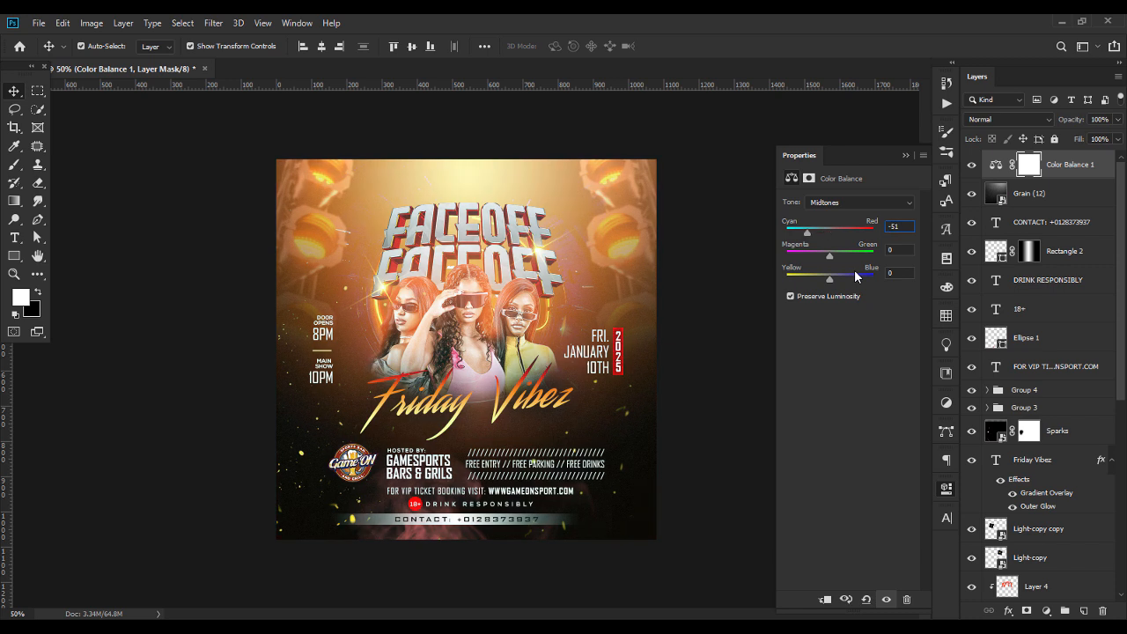
Set the Color Balance shadows' Cyan–Red value to +28
click(834, 204)
click(837, 222)
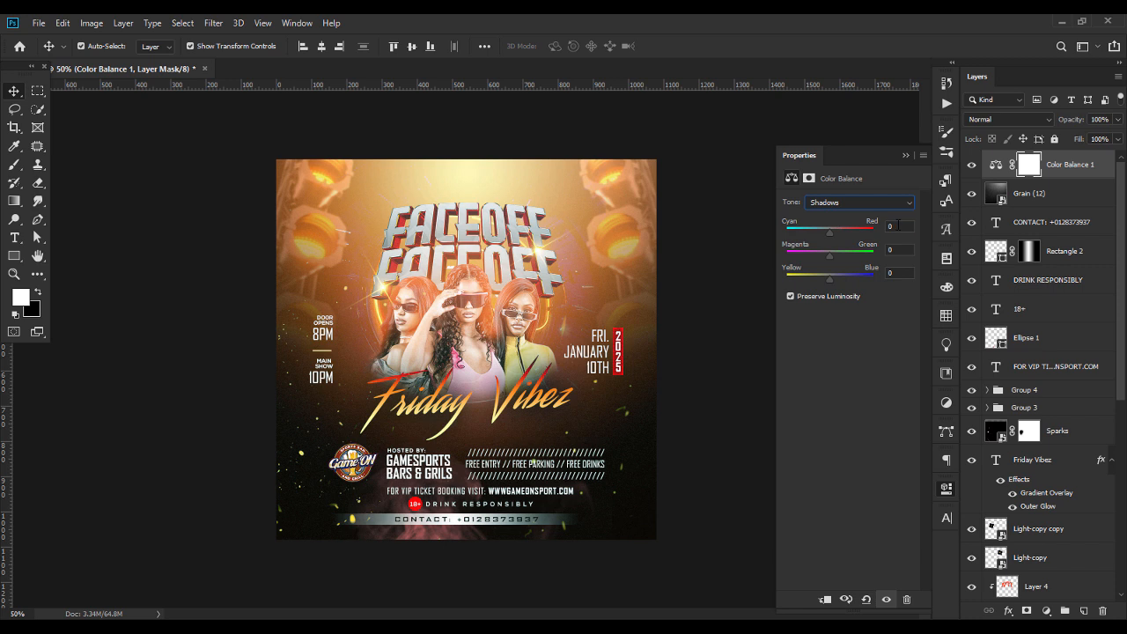
text(28)
click(892, 249)
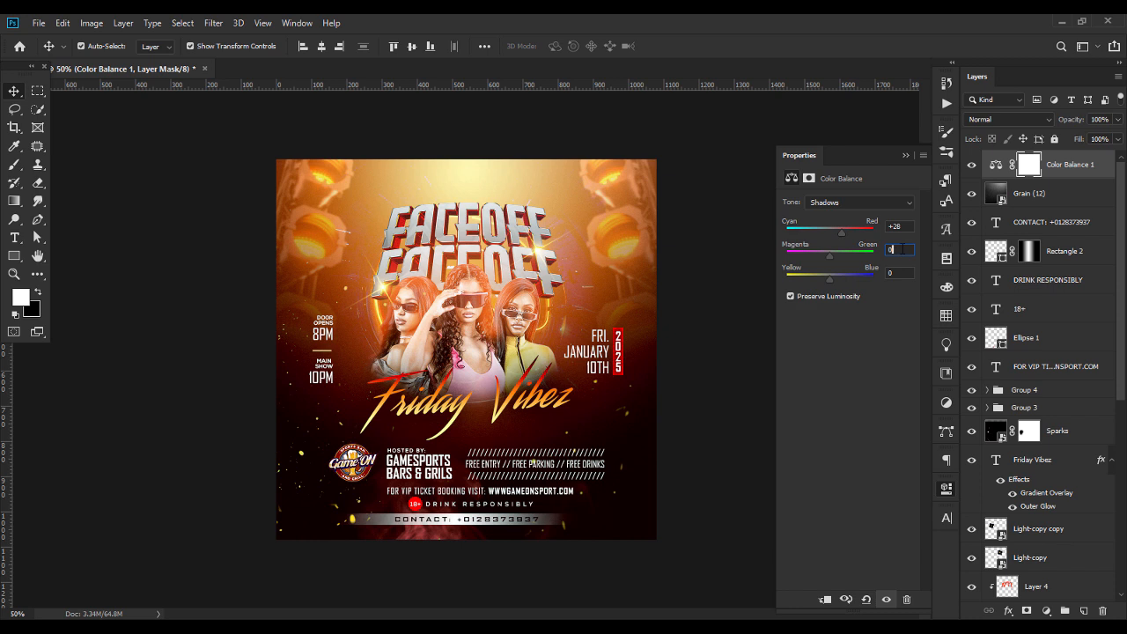
Set the Color Balance highlights to Cyan–Red -15, Magenta–Green -30 and Yellow–Blue +40, and close the adjustment's properties
click(828, 202)
click(825, 235)
click(900, 226)
text(-15)
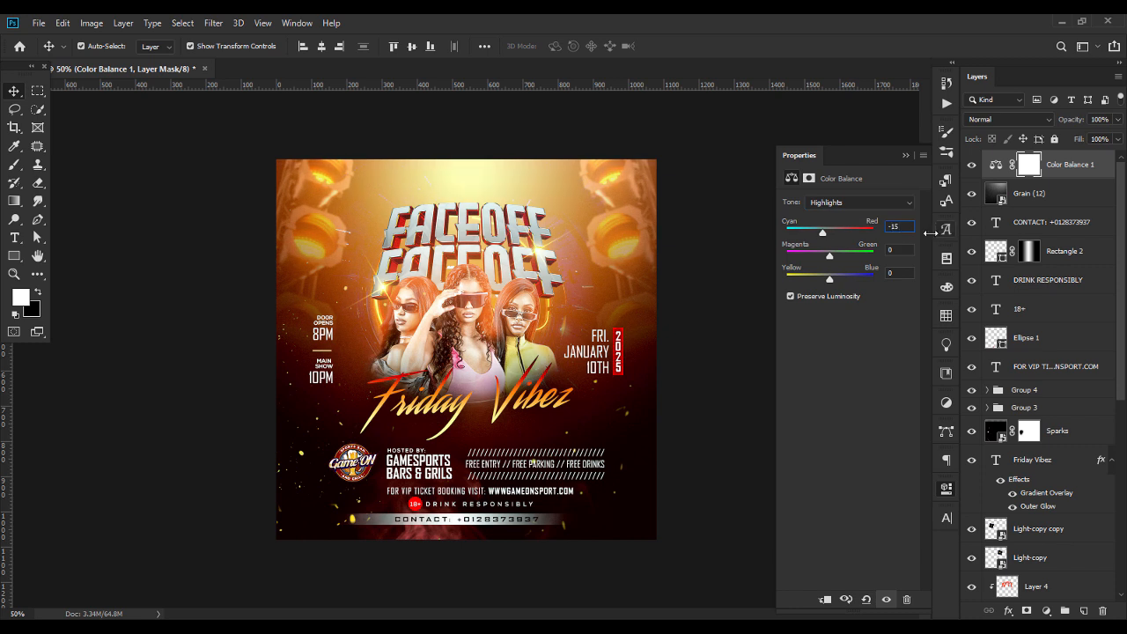
click(905, 249)
text(-3040)
click(906, 250)
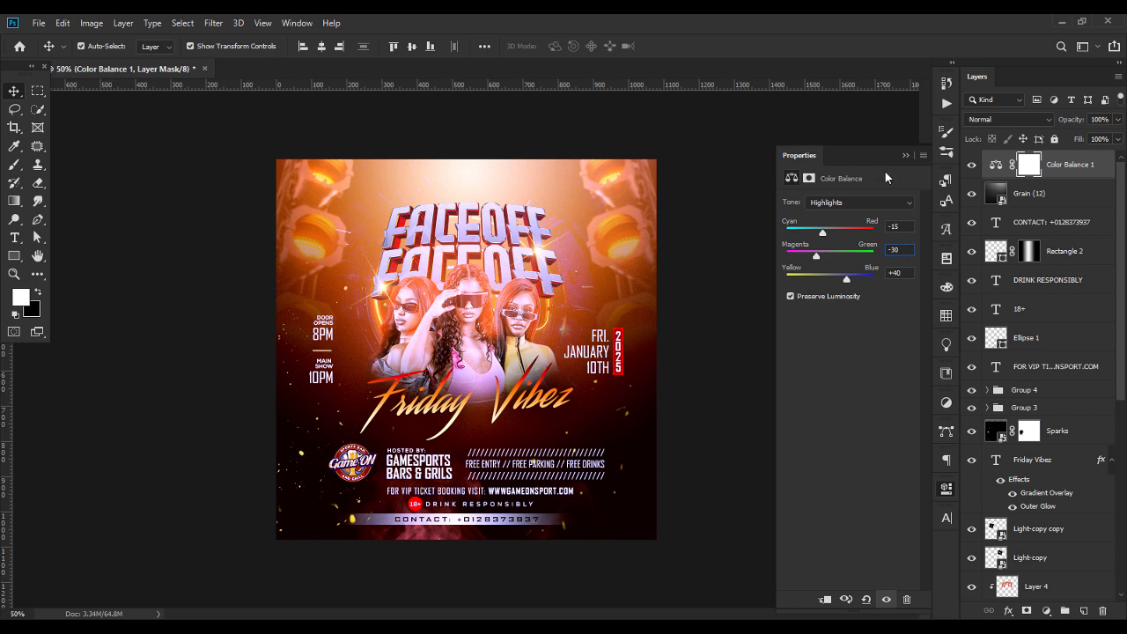
click(905, 156)
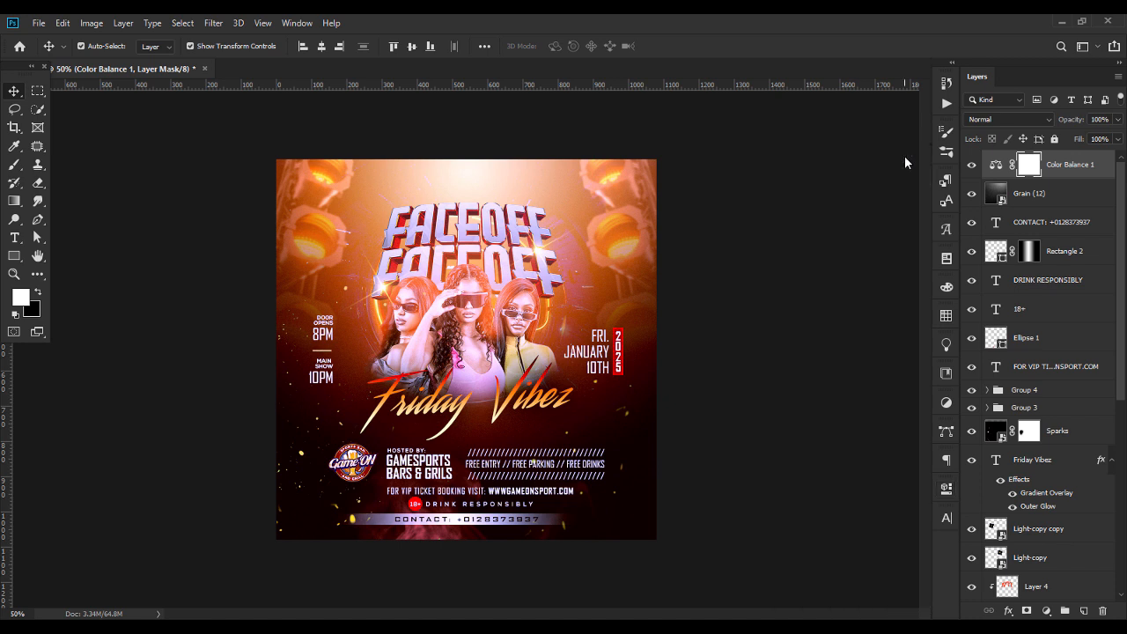
Compare the flyer with and without the Color Balance adjustment and examine the result up close
click(972, 166)
click(972, 166)
key(ctrl+equal)
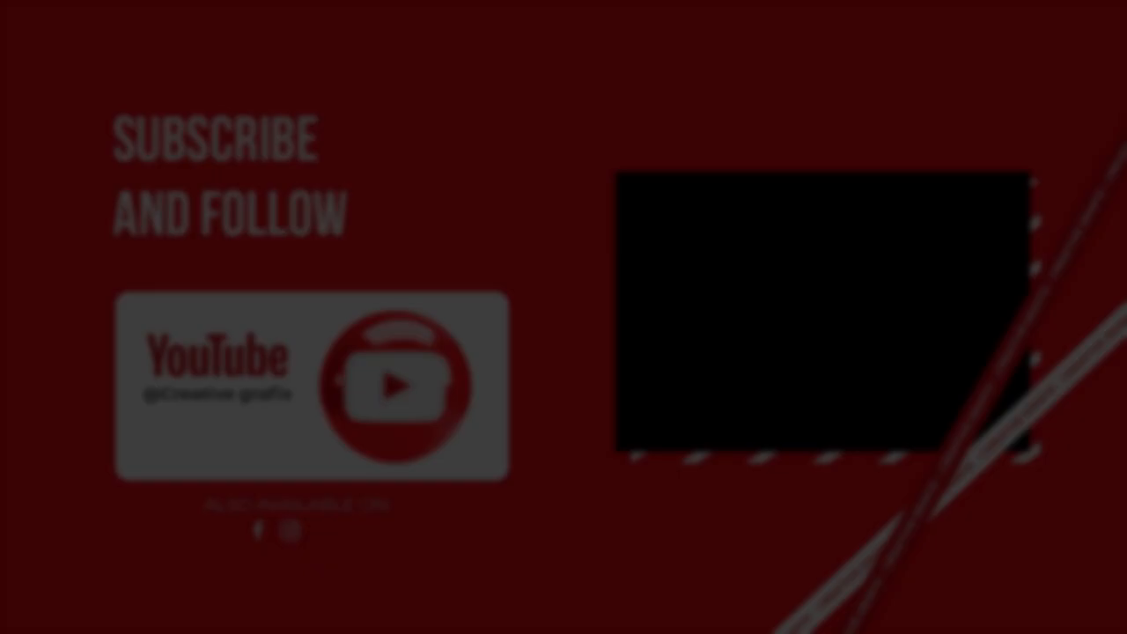